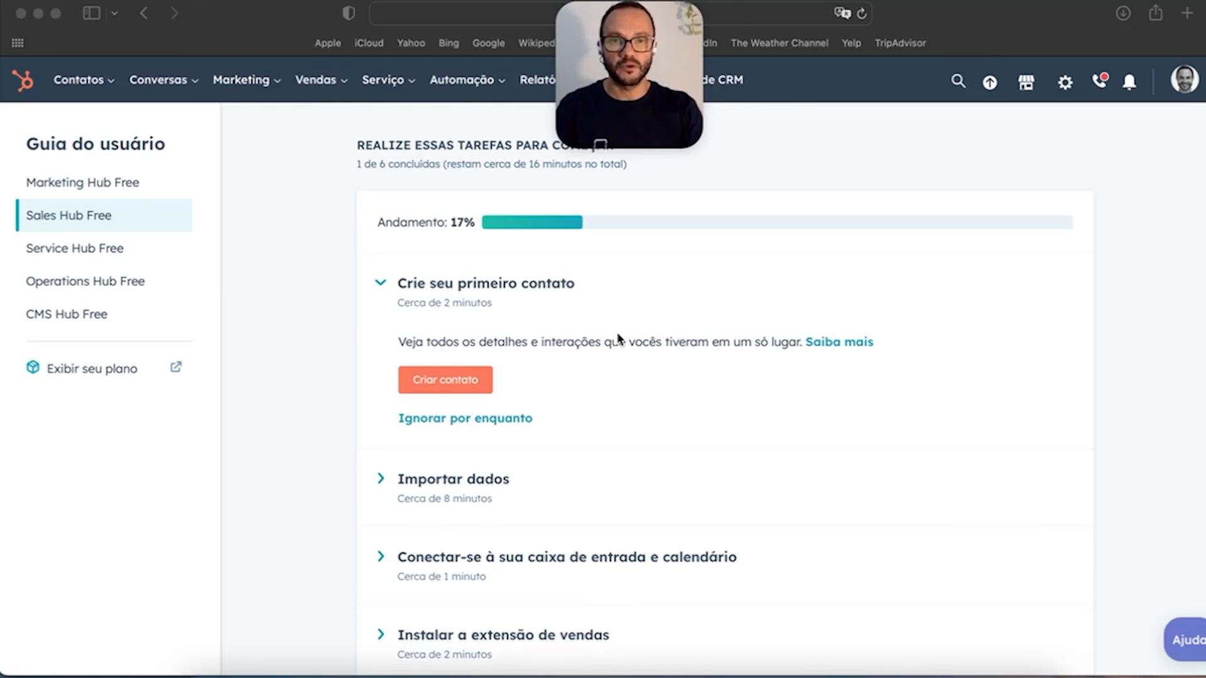
Step: Reload the getting-started user guide page and look over its contents
left_click_drag(627, 110, 245, 110)
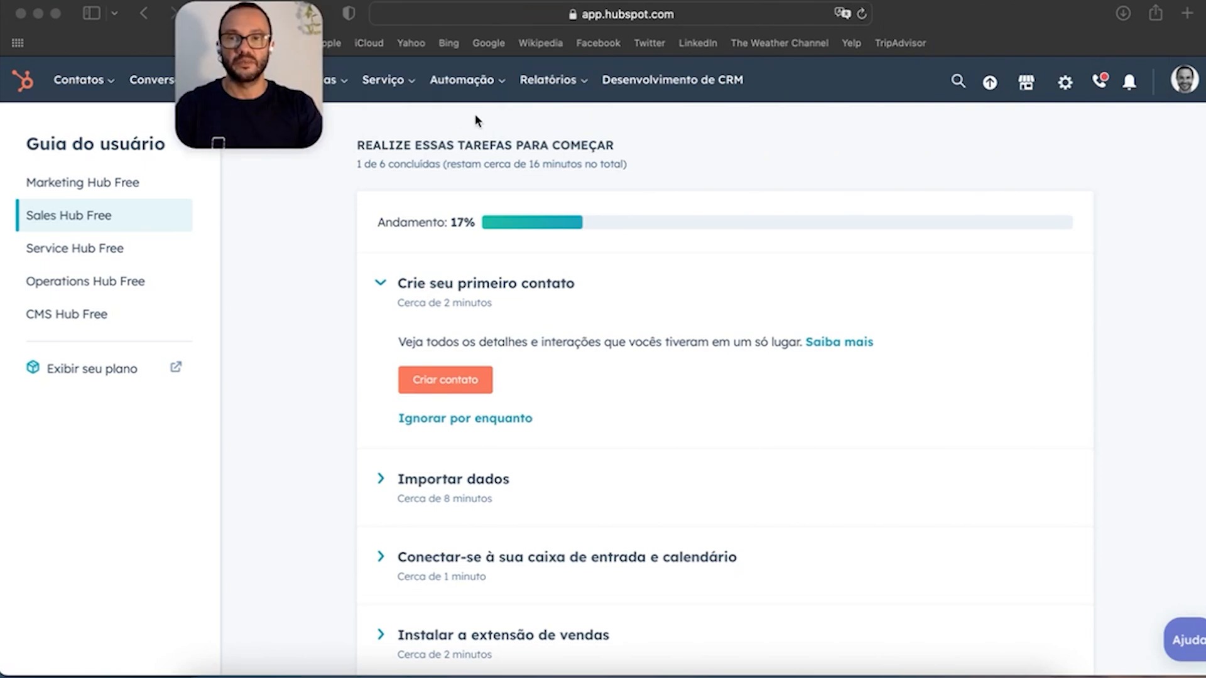
left_click(19, 78)
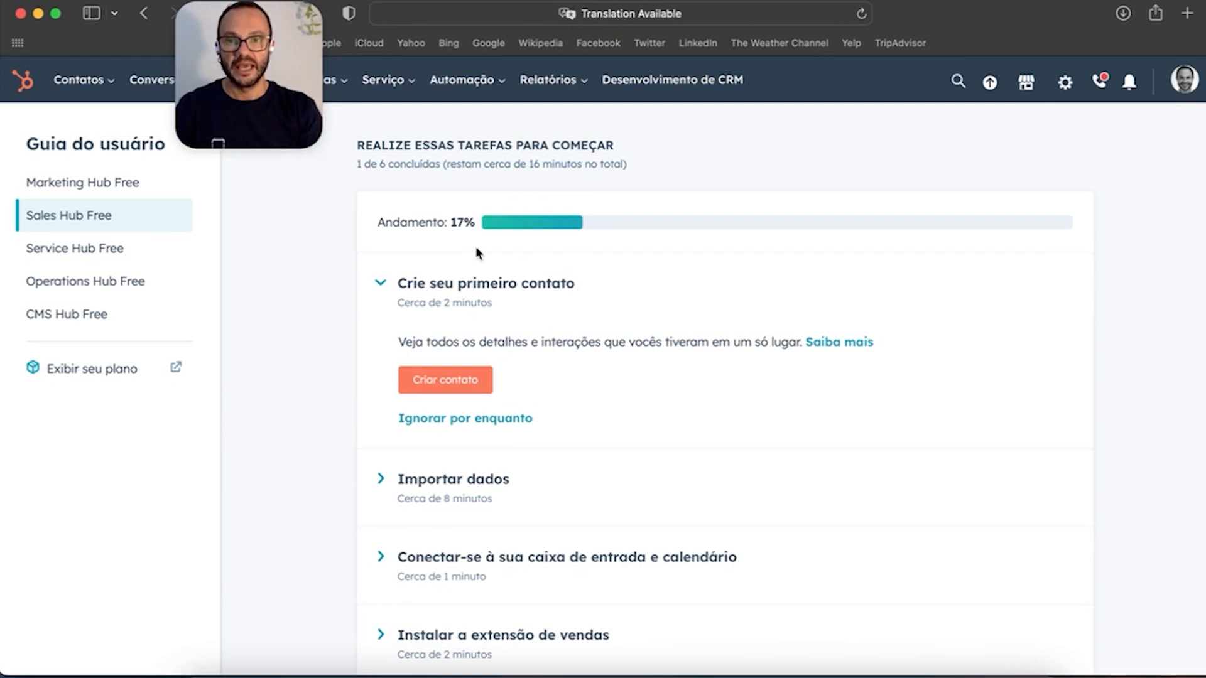
scroll(551, 429, "down", 7)
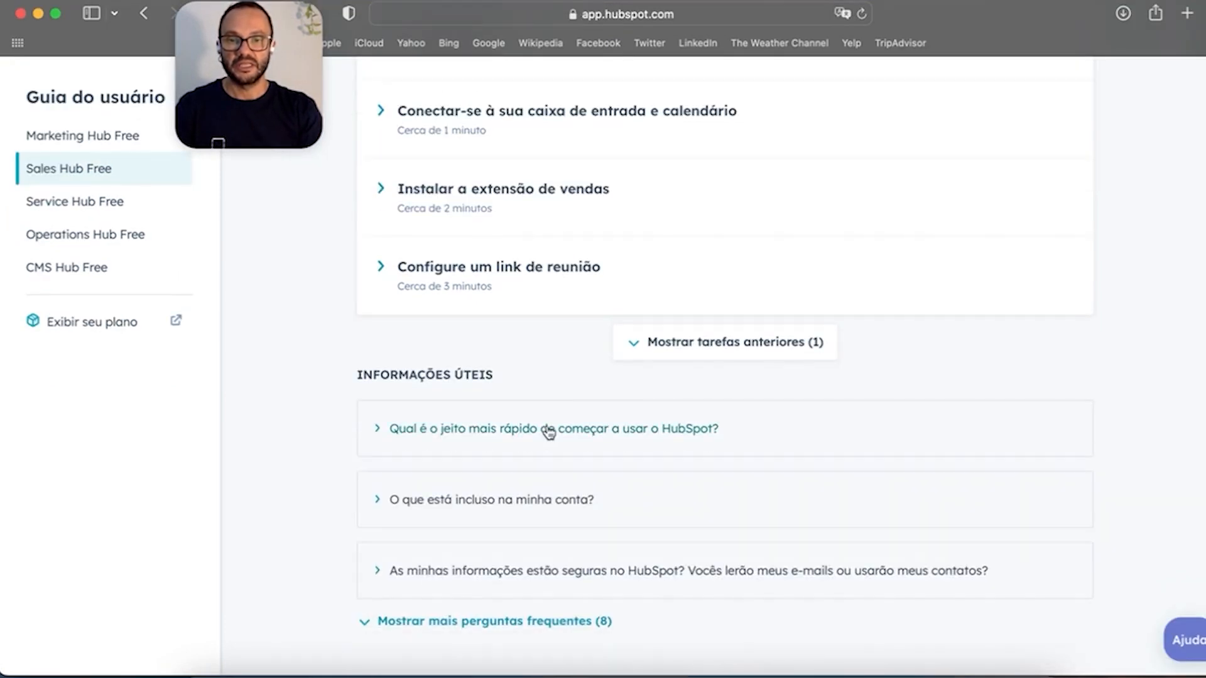
scroll(549, 433, "up", 5)
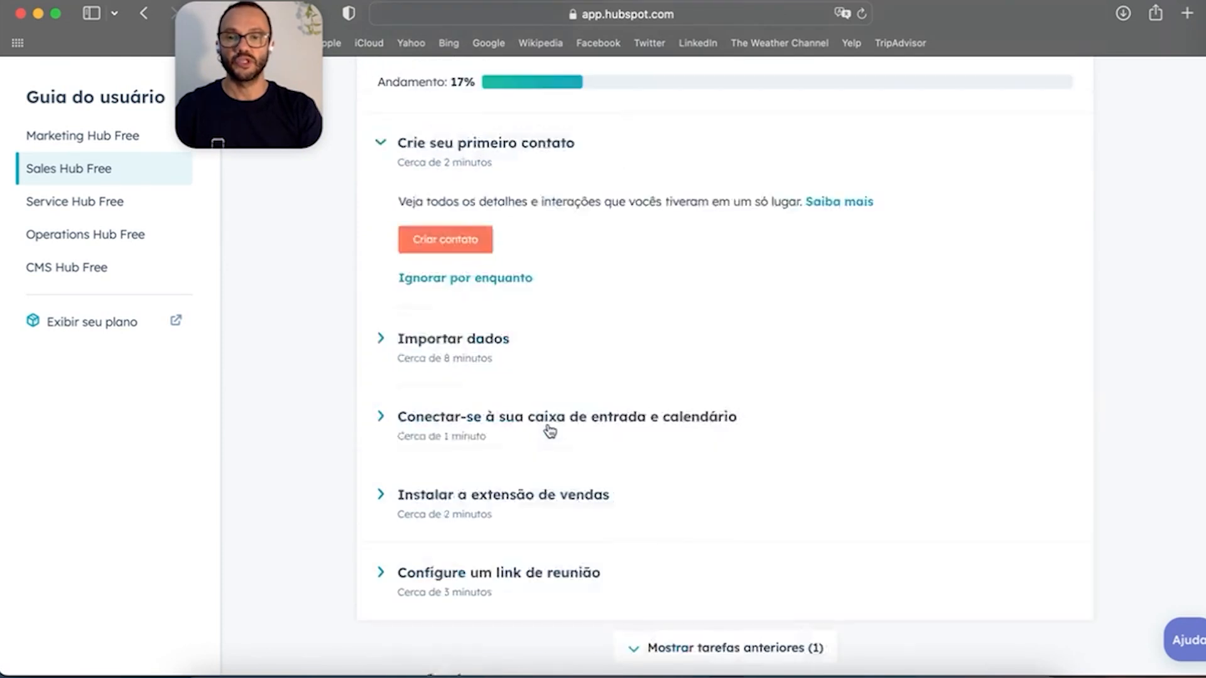
scroll(550, 431, "up", 3)
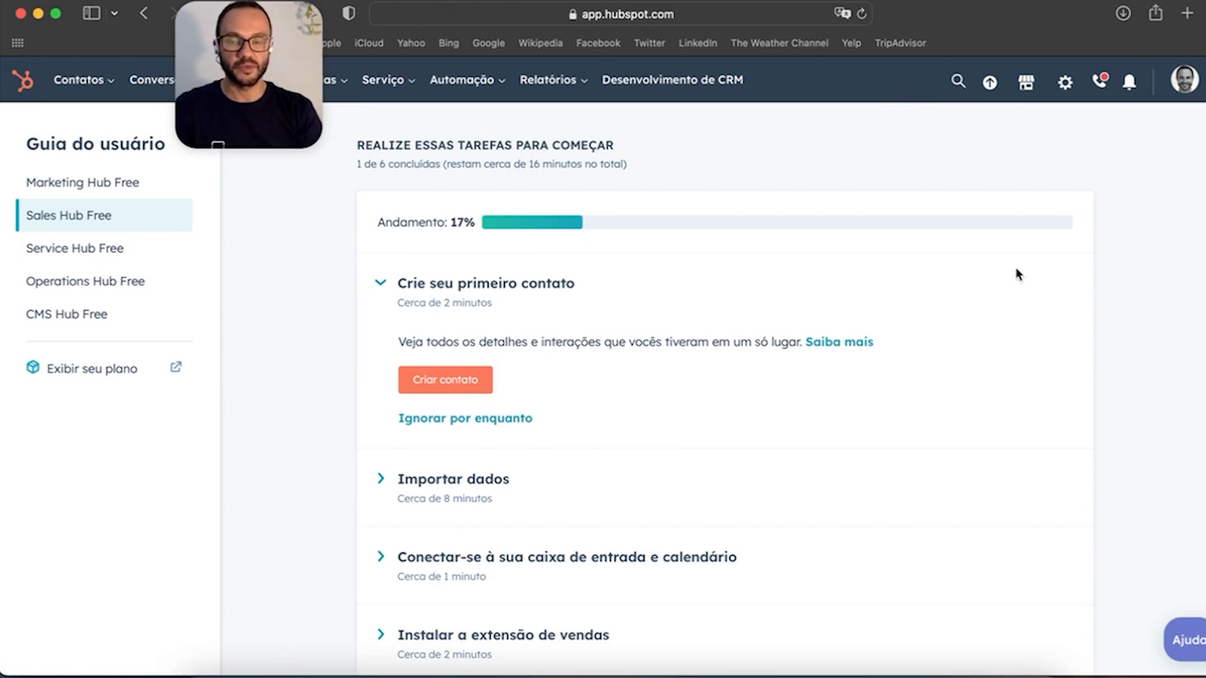
left_click_drag(256, 83, 321, 227)
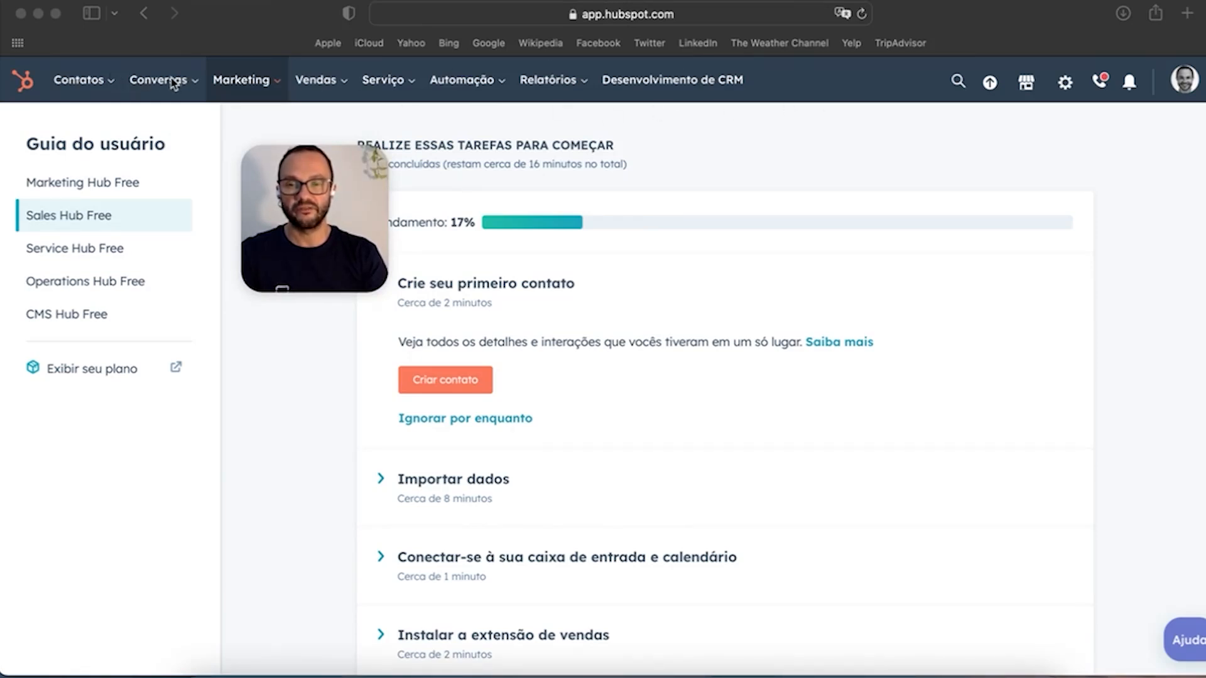
left_click_drag(329, 192, 640, 47)
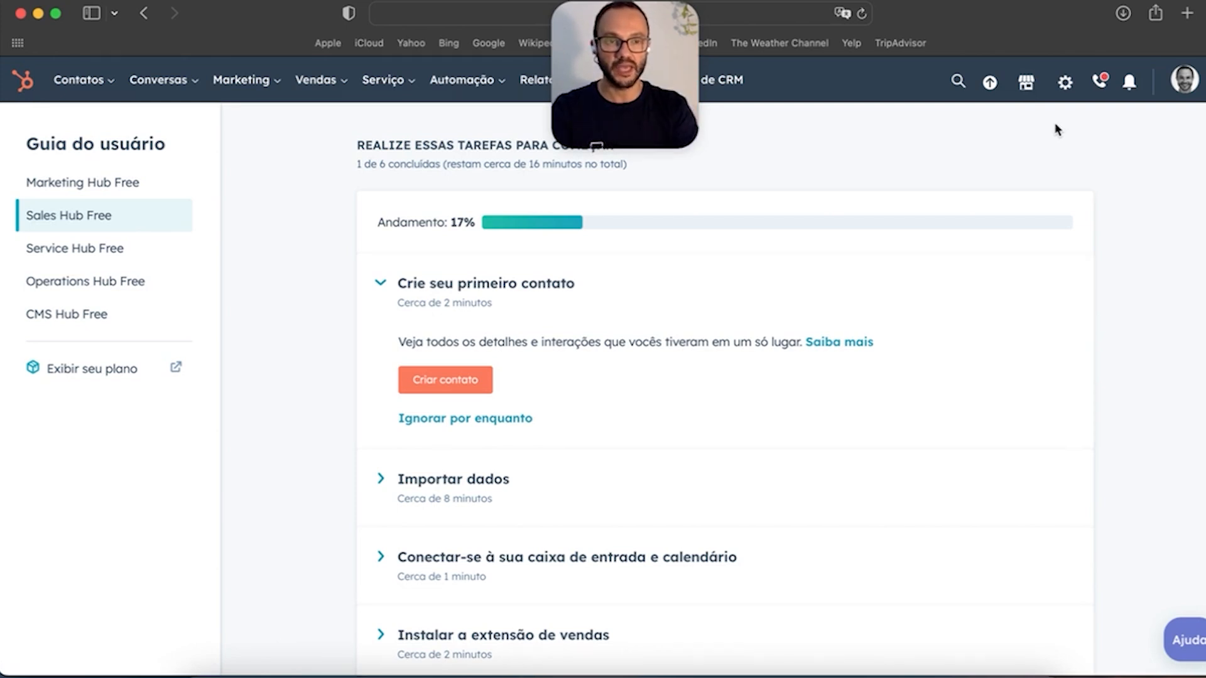
Step: Open account settings and look over the General, Notifications and Security preferences
left_click(1065, 82)
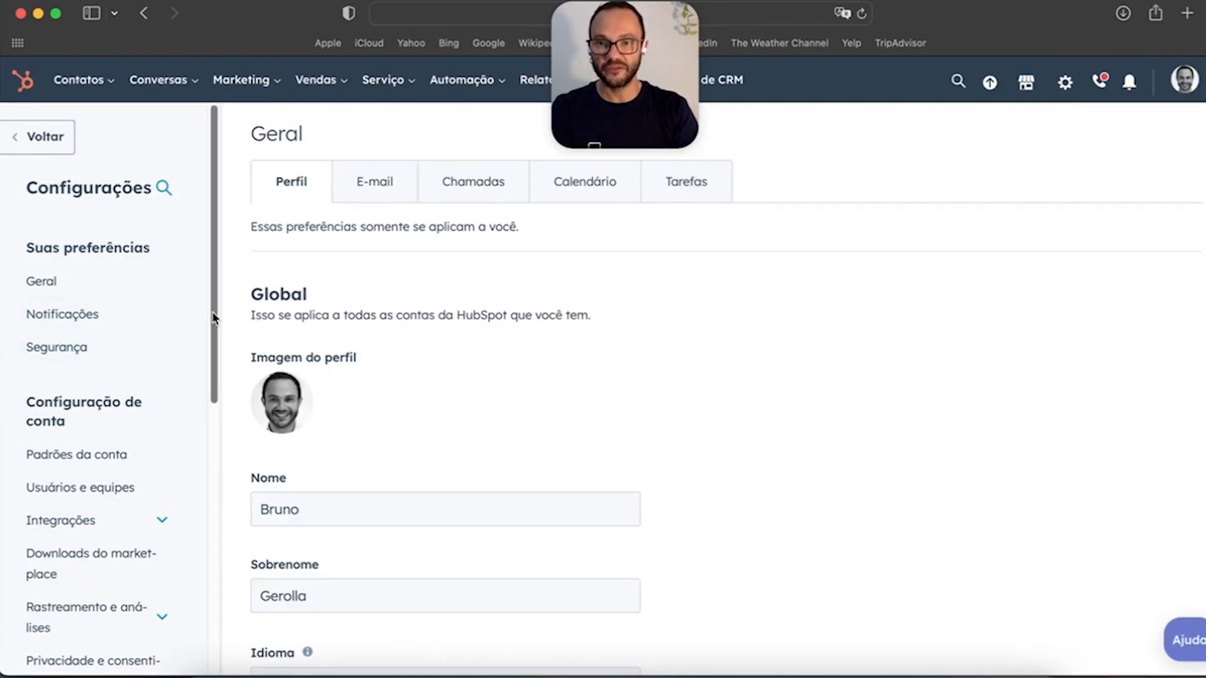
left_click_drag(213, 308, 218, 264)
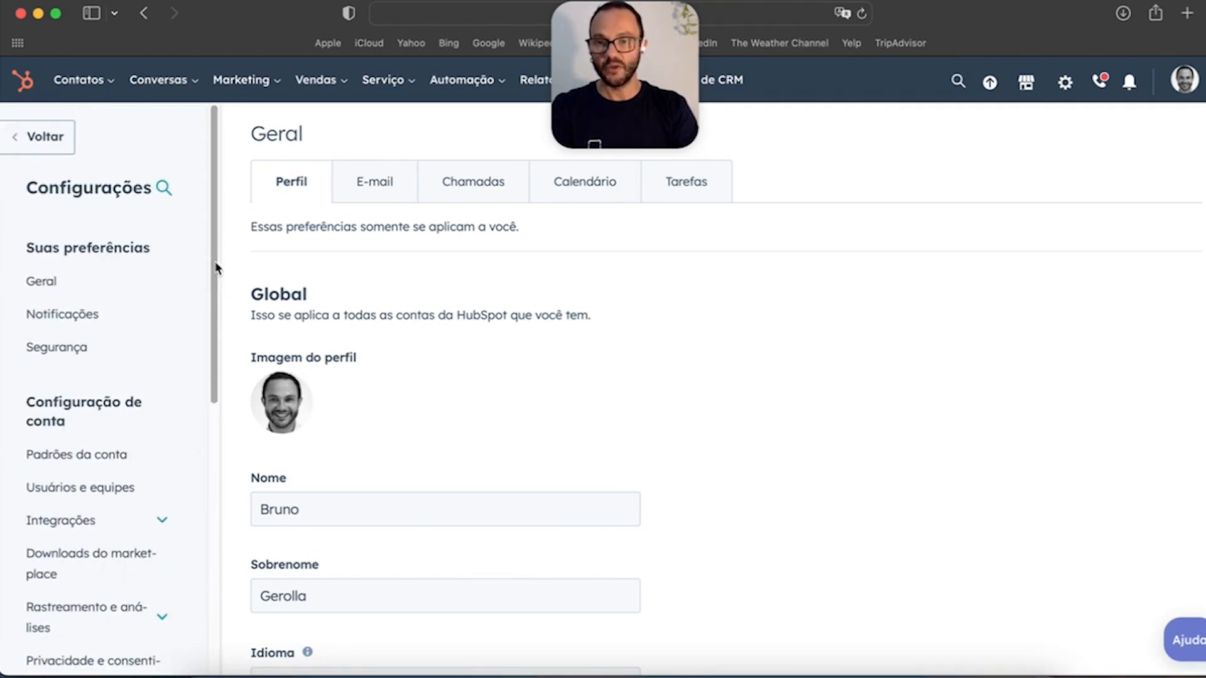
left_click(95, 289)
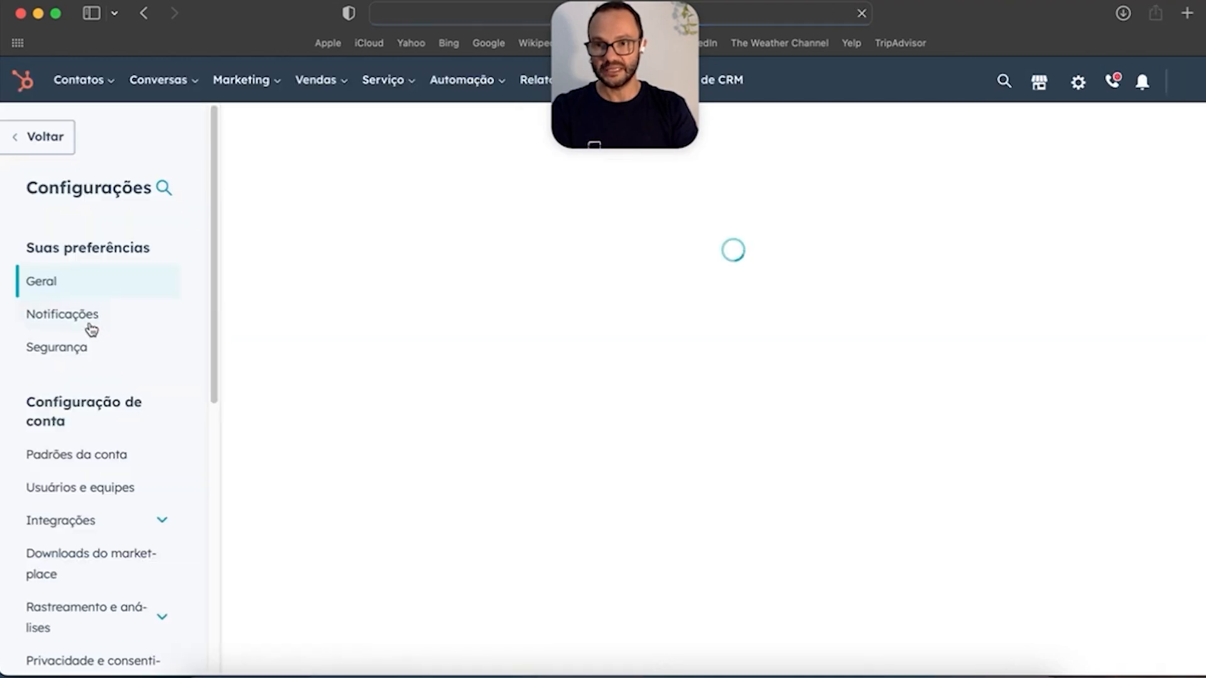
left_click(80, 316)
left_click(76, 349)
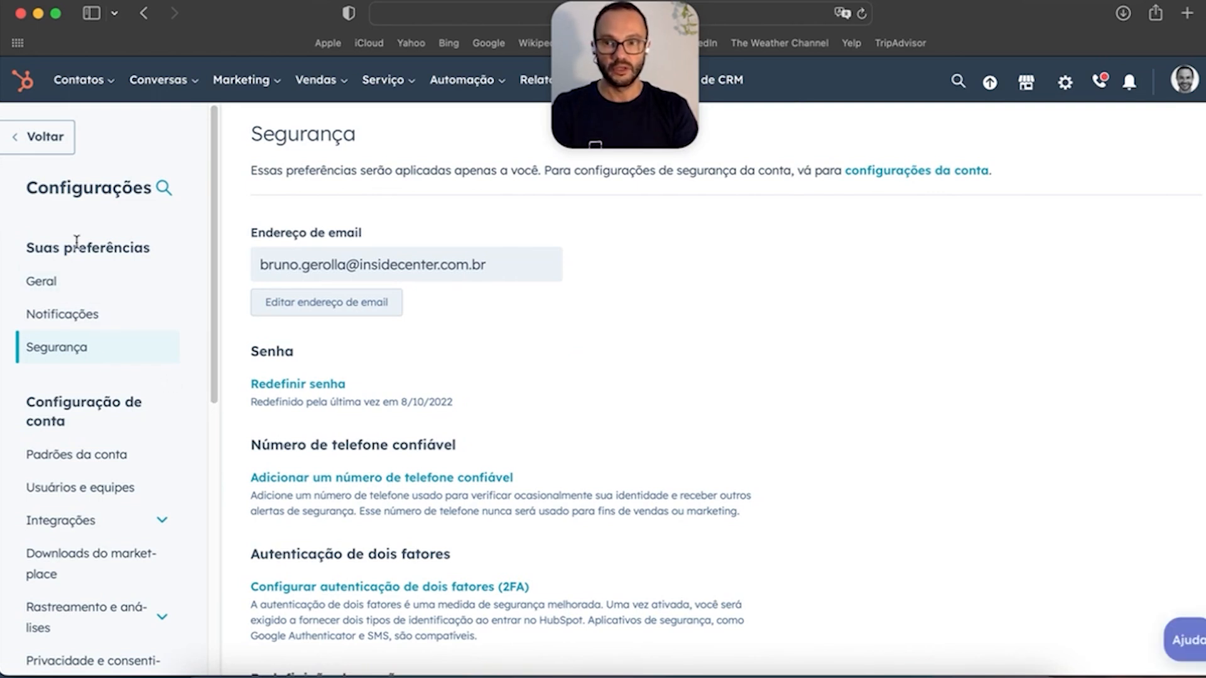
left_click_drag(24, 248, 154, 248)
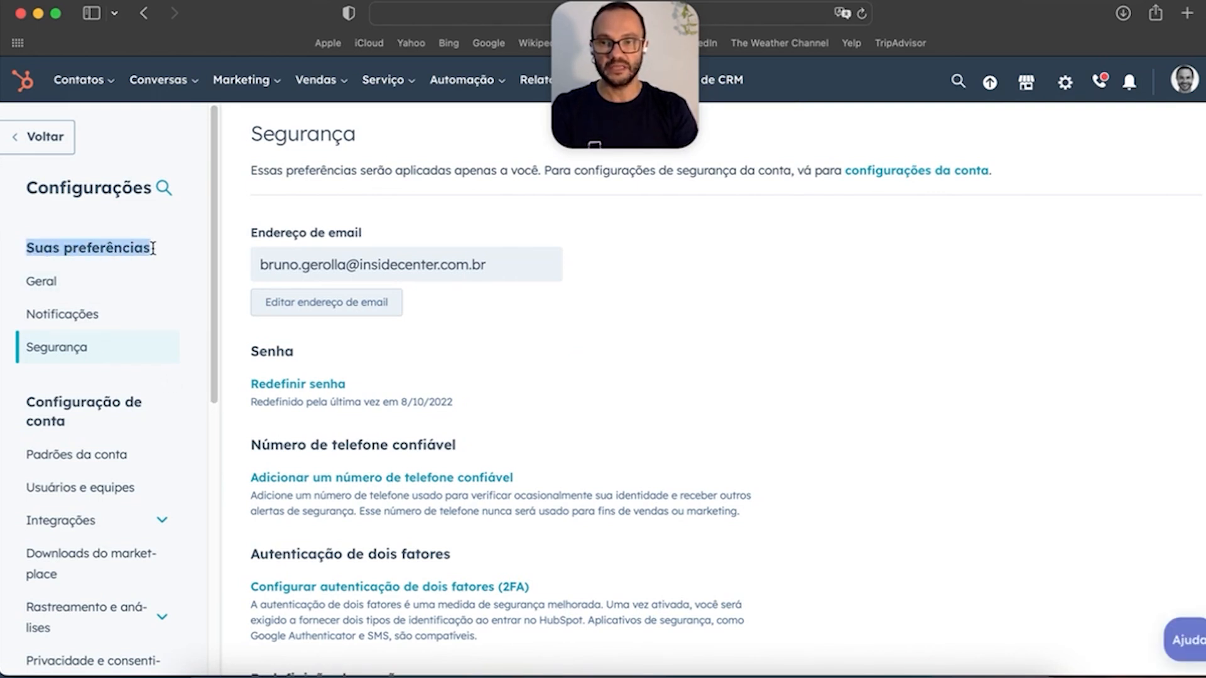
Step: Return to the General profile preferences and scroll through the profile details
left_click(71, 294)
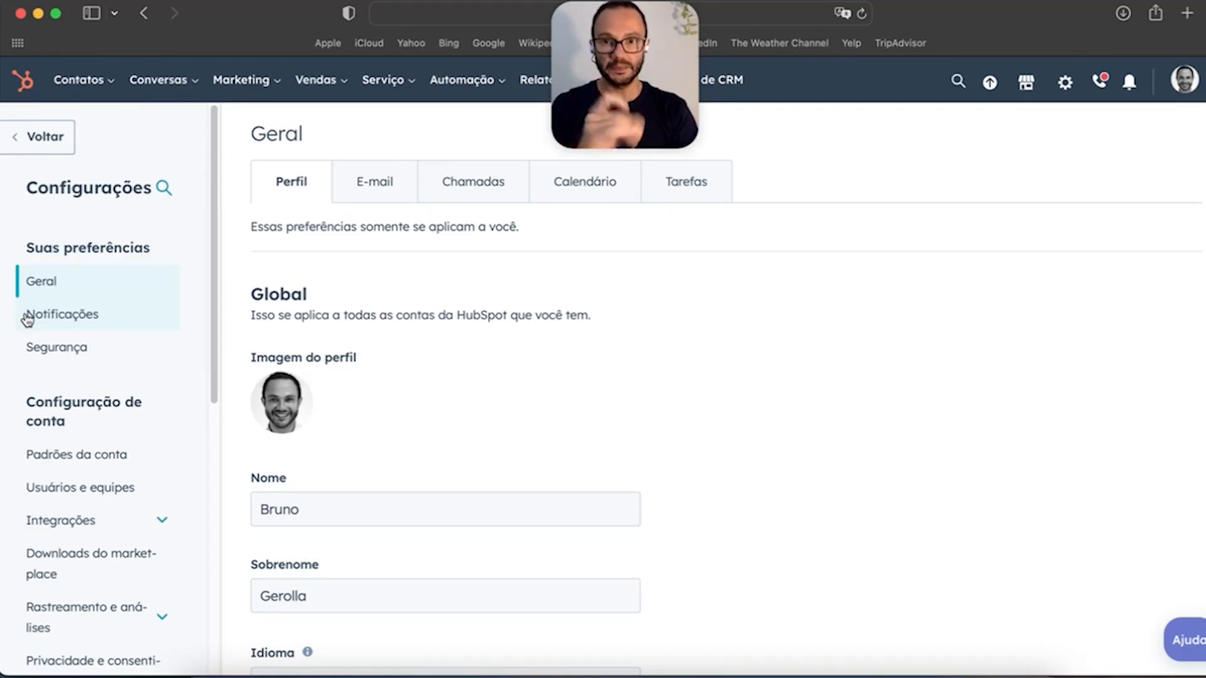
scroll(28, 320, "down", 3)
left_click_drag(28, 319, 66, 336)
scroll(76, 342, "down", 2)
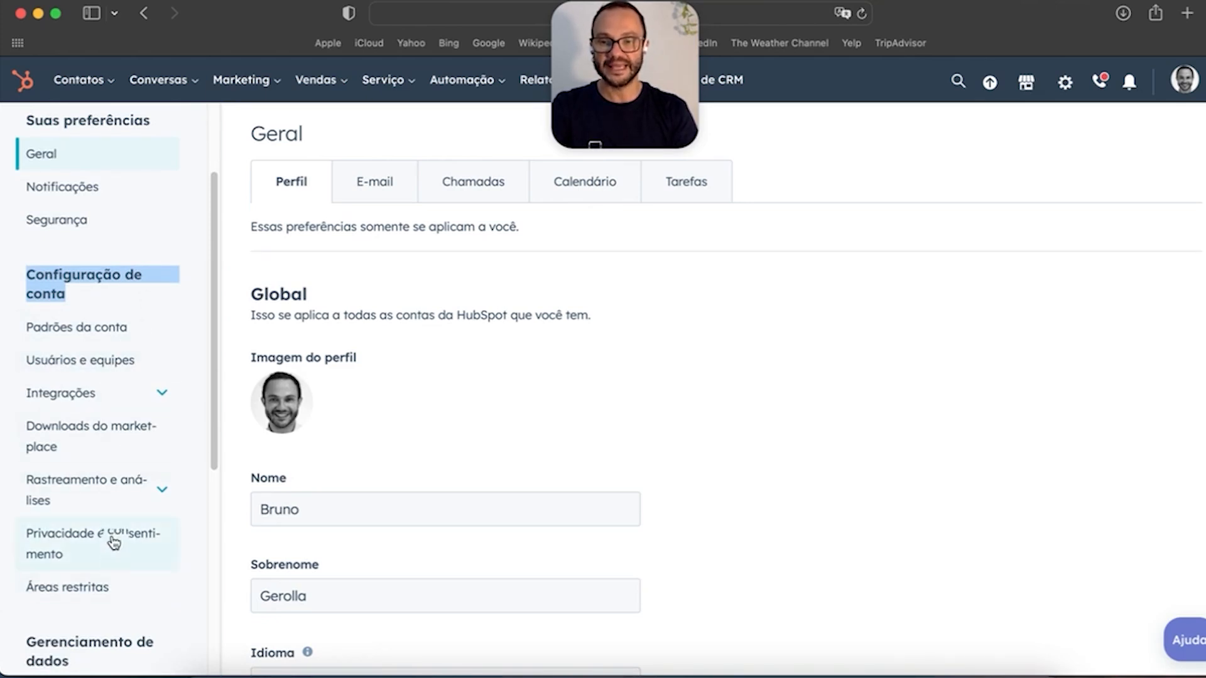
scroll(113, 554, "down", 10)
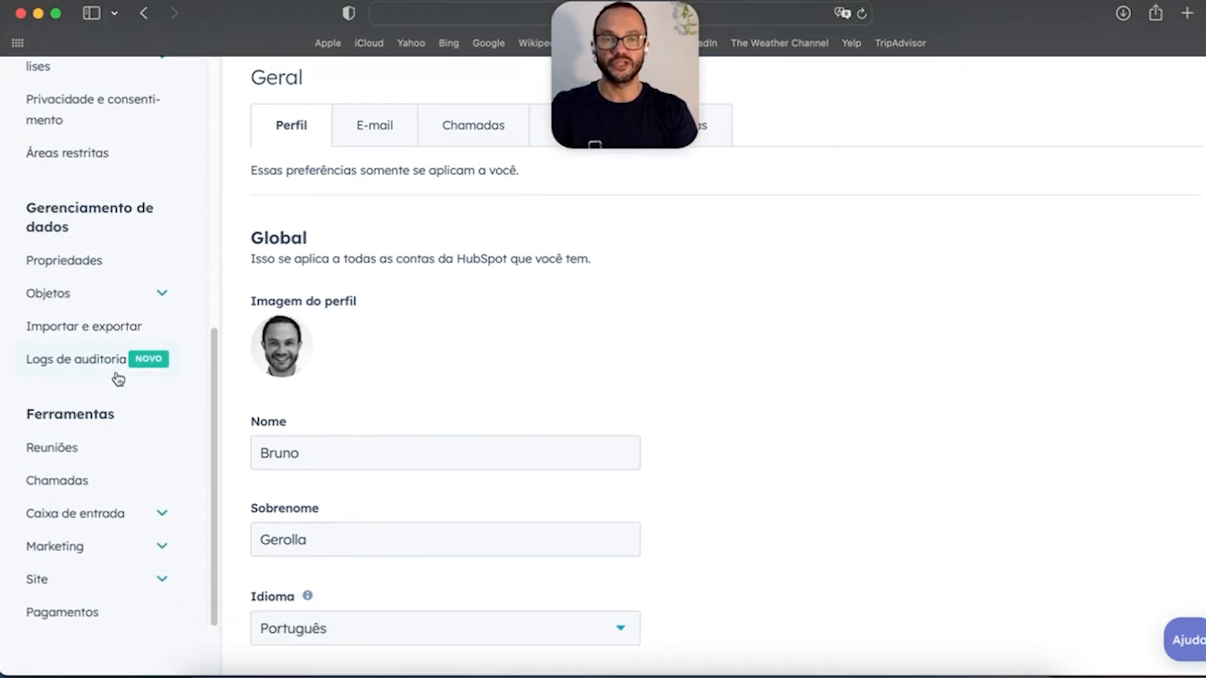
scroll(106, 391, "up", 10)
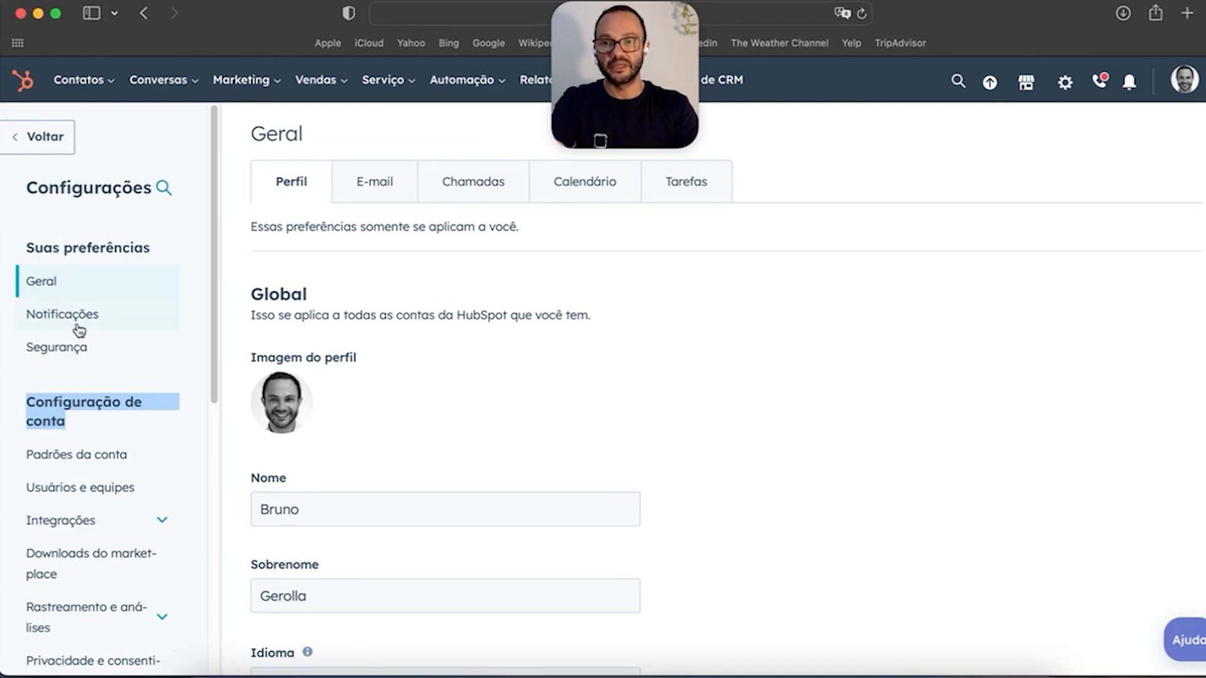
Step: Open the Users and Teams settings from the Account Defaults area
triple_click(29, 246)
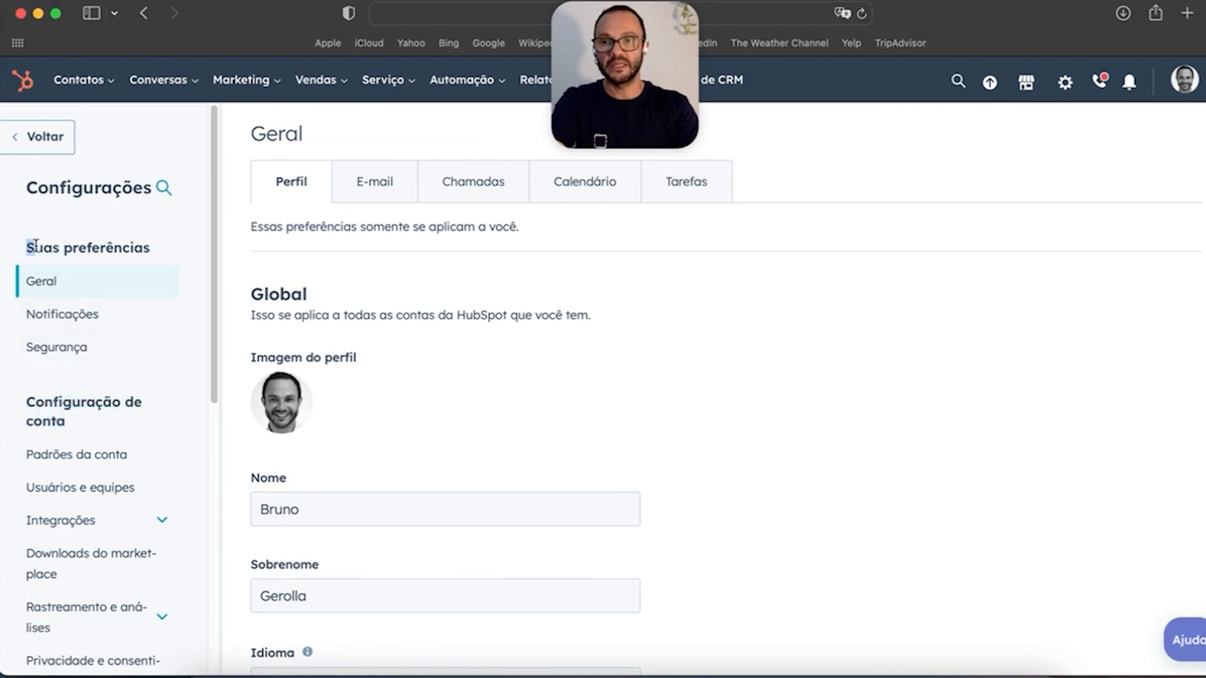
left_click(97, 456)
scroll(120, 427, "down", 3)
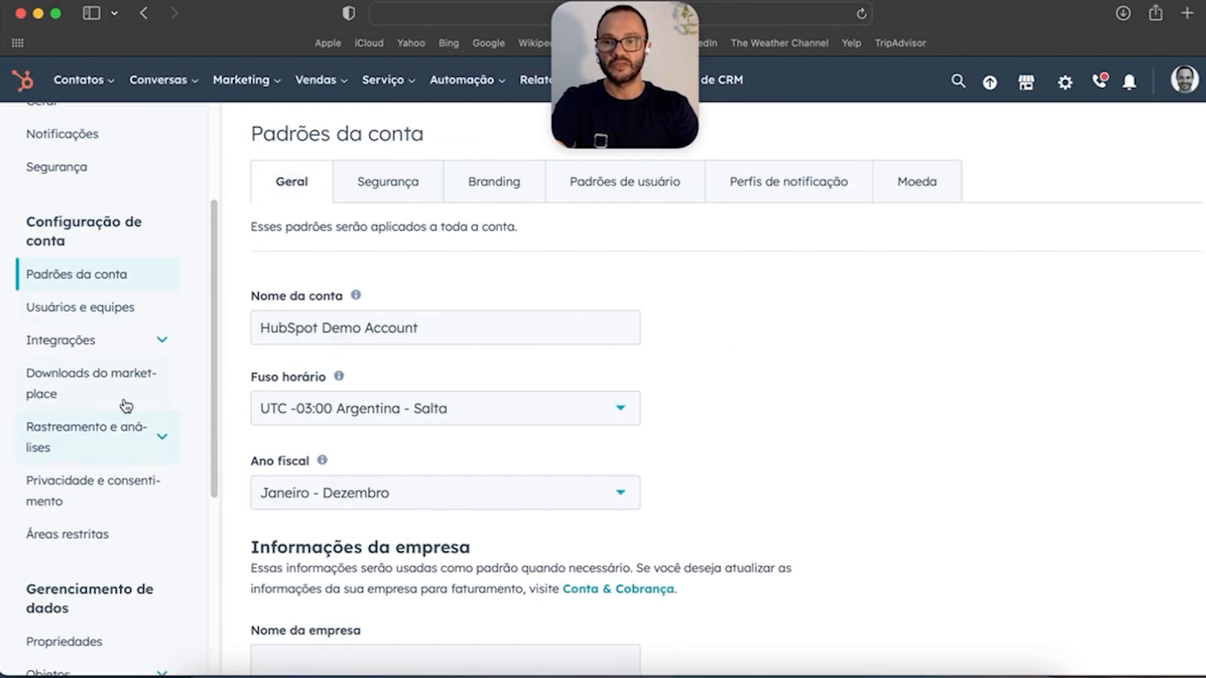
left_click(103, 322)
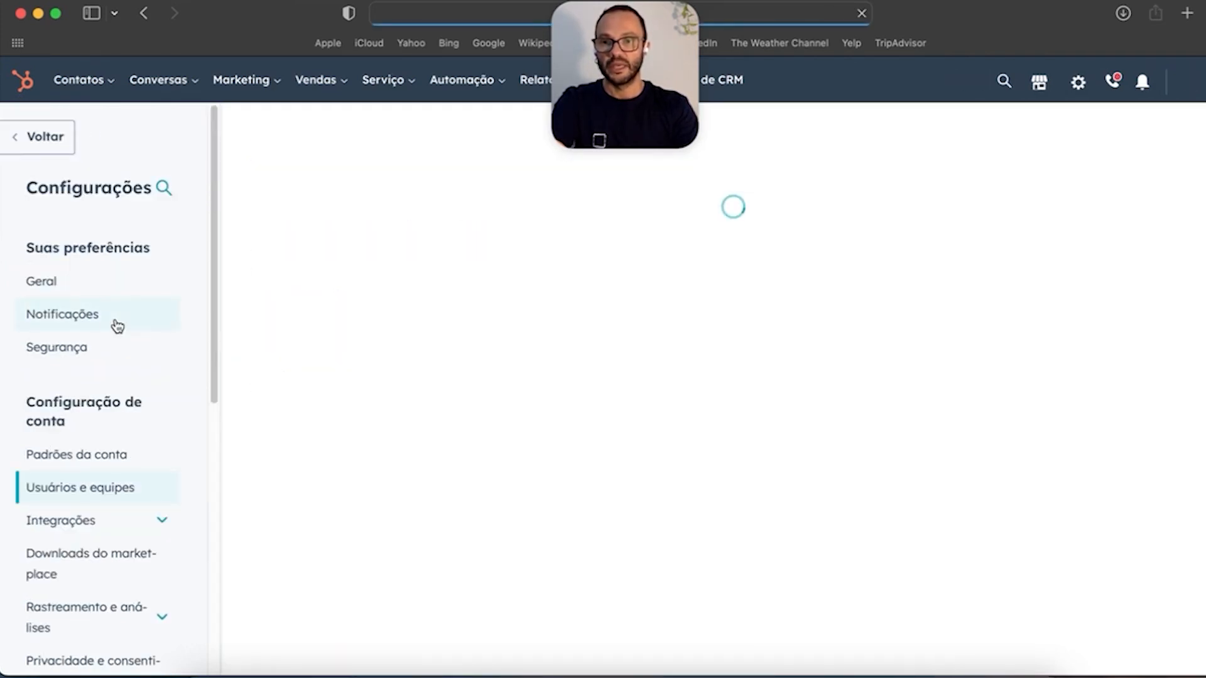
scroll(117, 326, "down", 3)
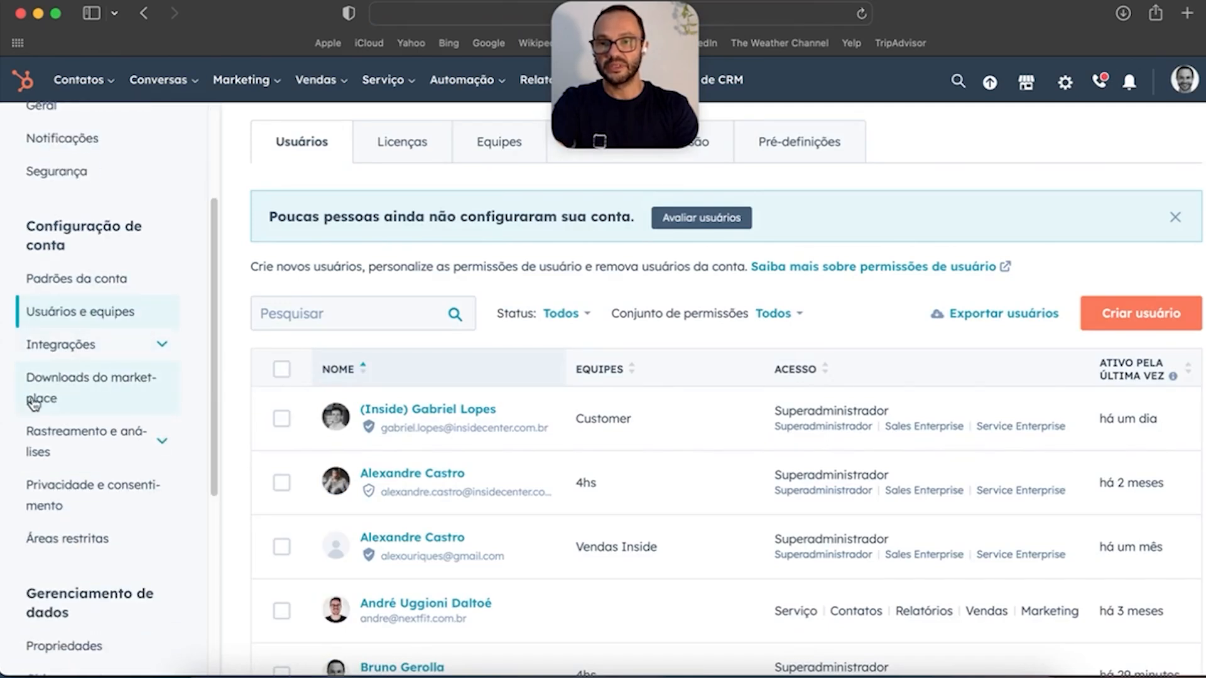
Step: Expand the Integrations settings group, then go back to the General profile preferences
left_click(161, 344)
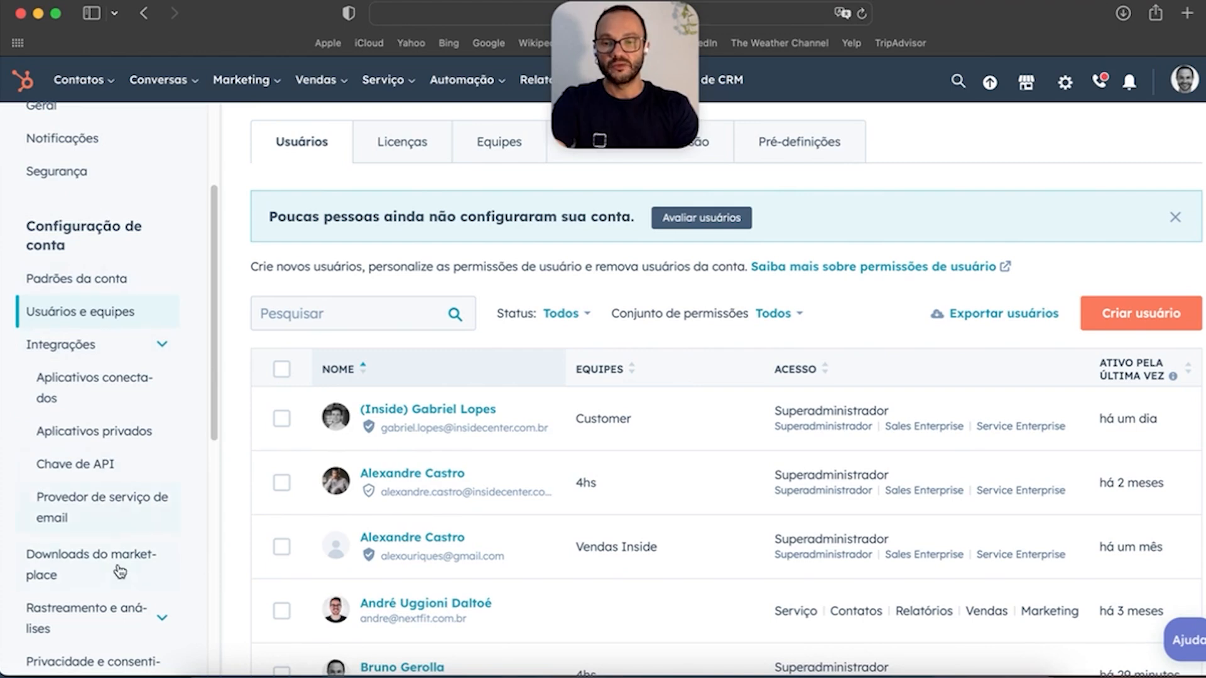
scroll(115, 563, "down", 5)
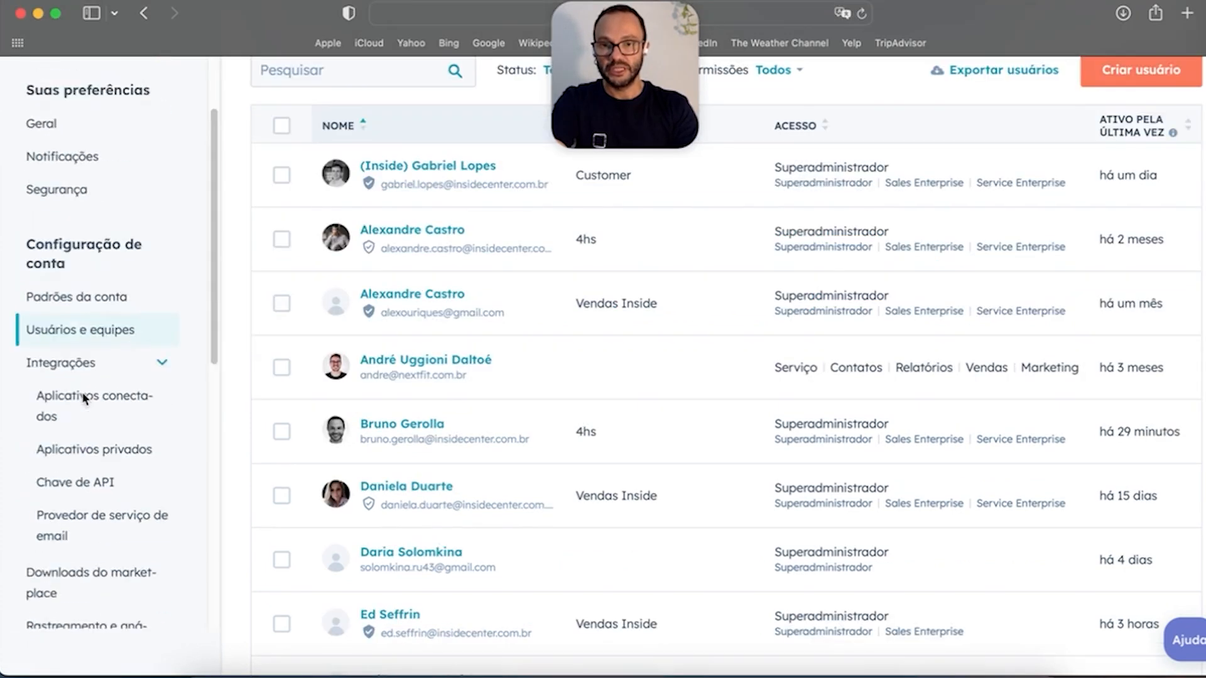
scroll(85, 397, "up", 4)
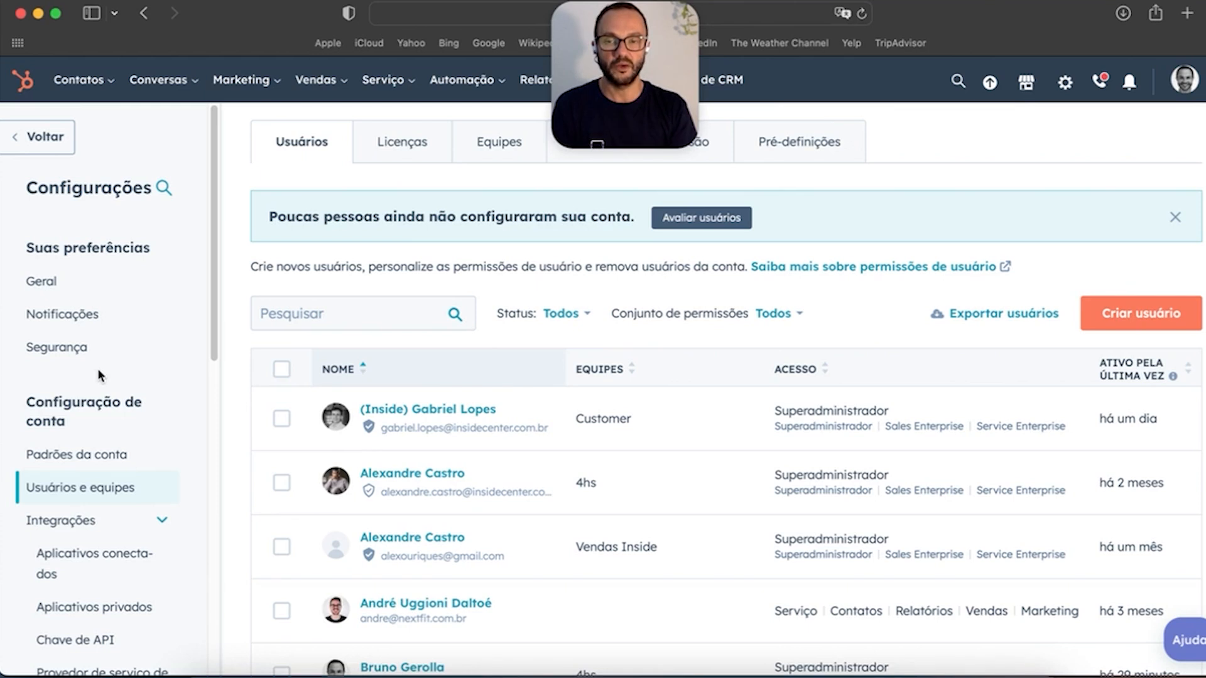
left_click(67, 281)
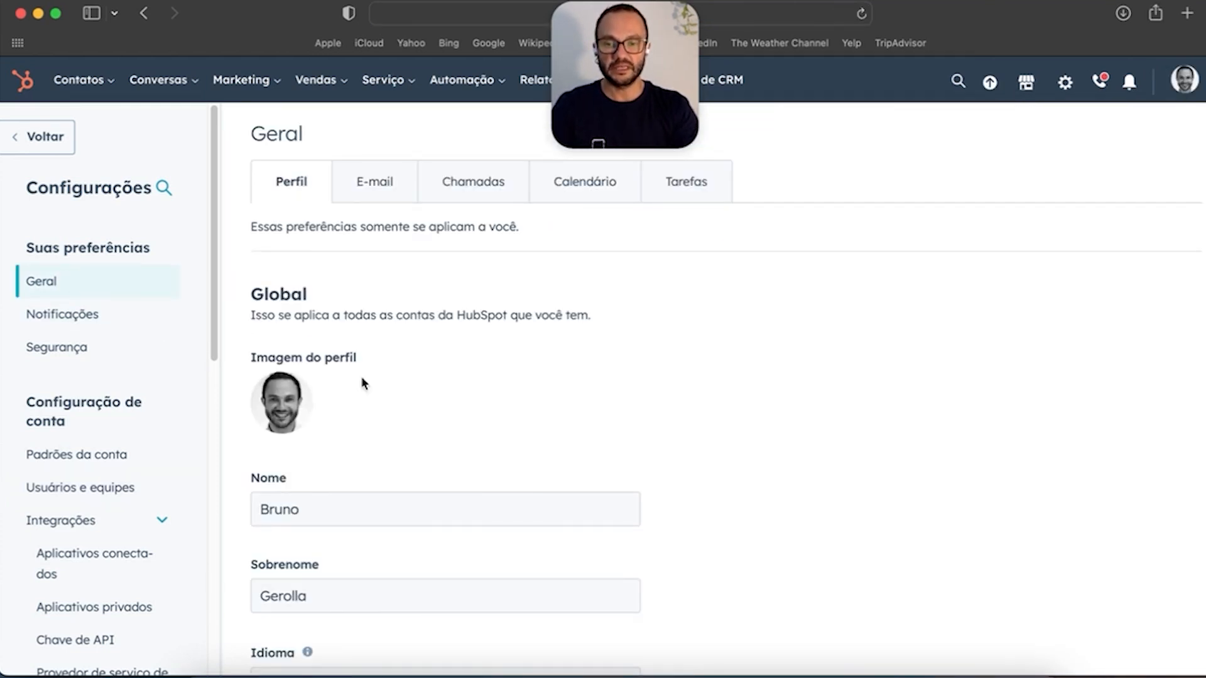
Step: Scroll through the Profile tab, including the phone number field, then switch to the E-mail tab
scroll(521, 407, "down", 7)
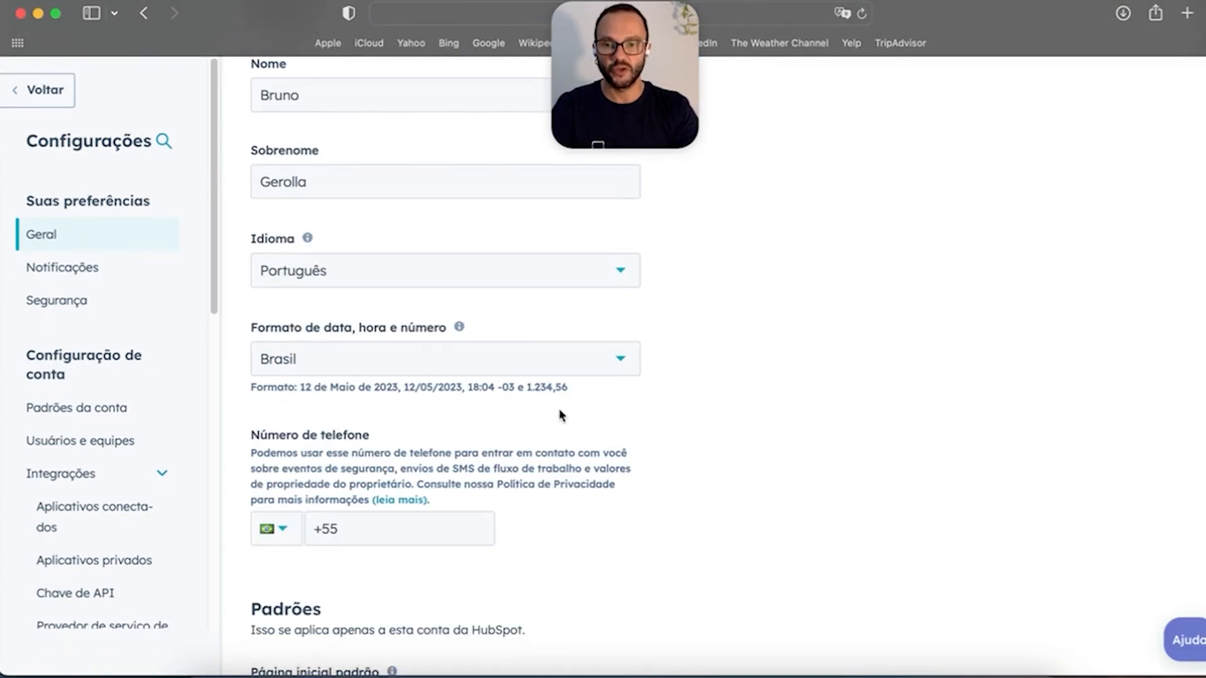
scroll(559, 440, "down", 1)
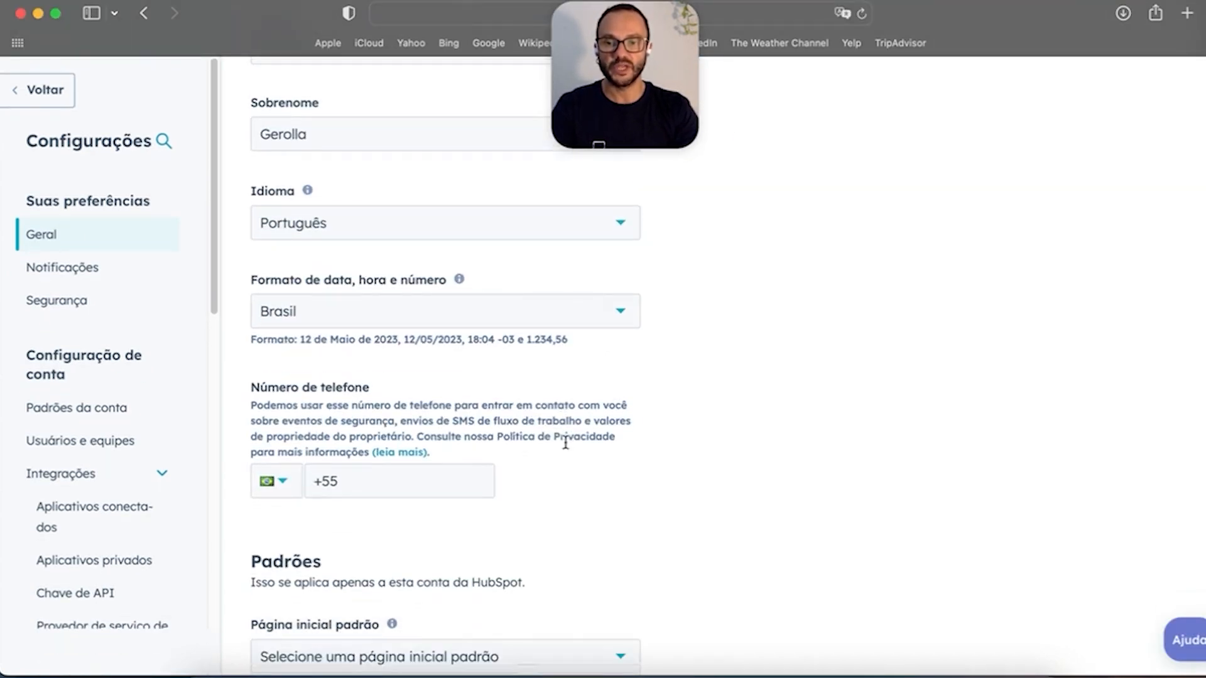
left_click(409, 476)
scroll(624, 456, "down", 2)
scroll(628, 433, "up", 10)
left_click(394, 182)
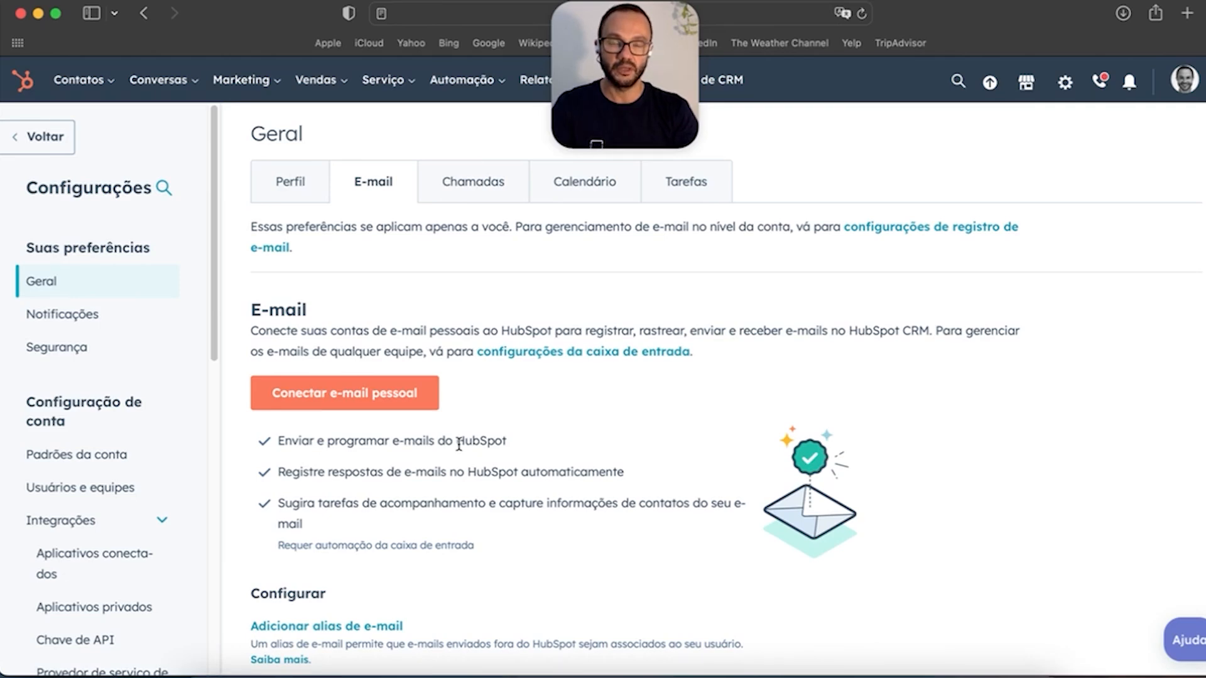
Step: Start connecting a personal e-mail inbox, then close the setup dialog without connecting
scroll(526, 490, "down", 8)
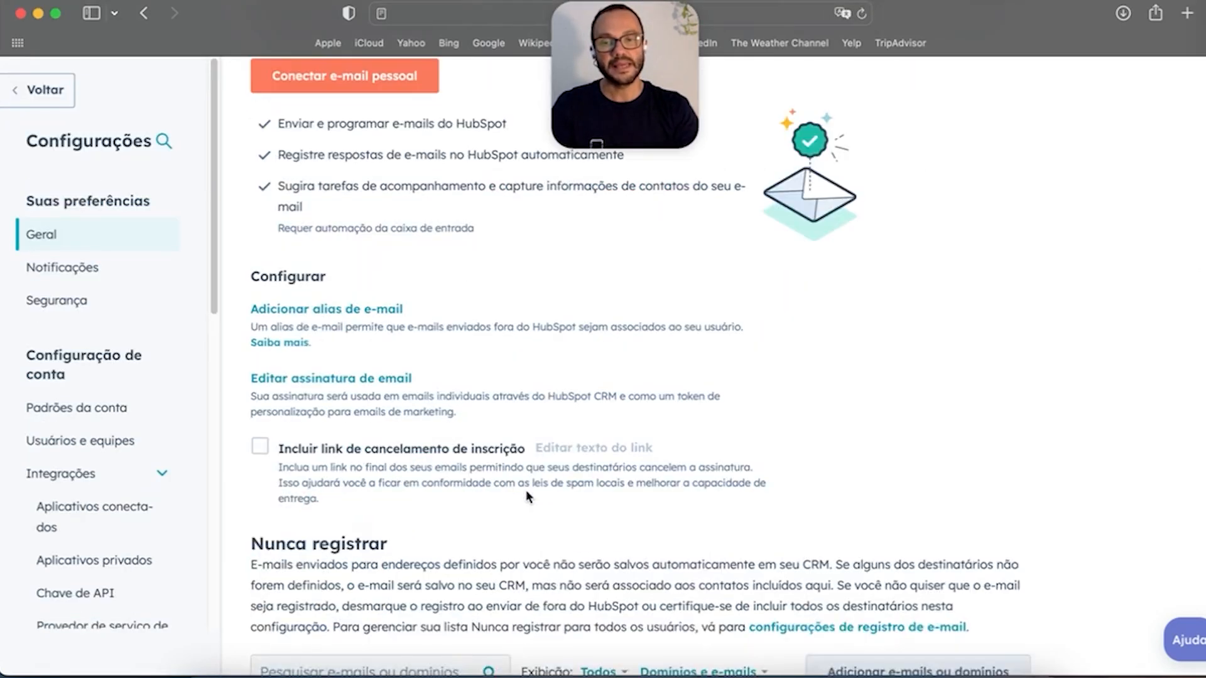
scroll(526, 490, "up", 4)
scroll(526, 490, "up", 1)
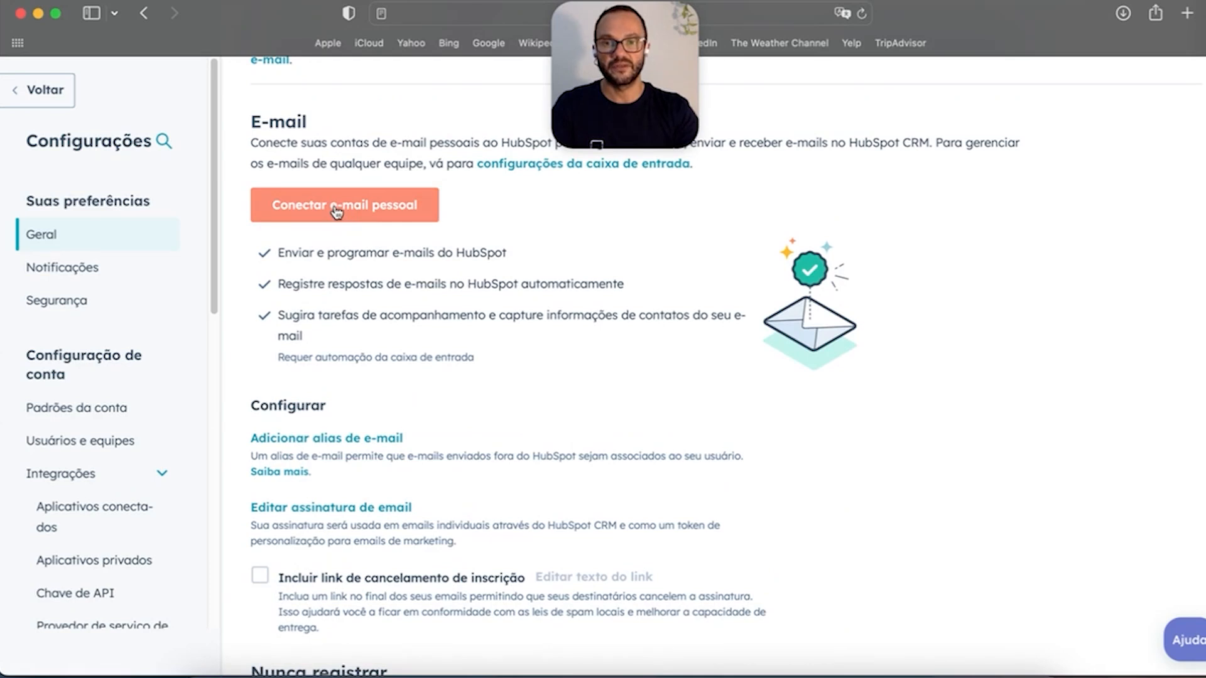
scroll(336, 212, "up", 1)
left_click(385, 237)
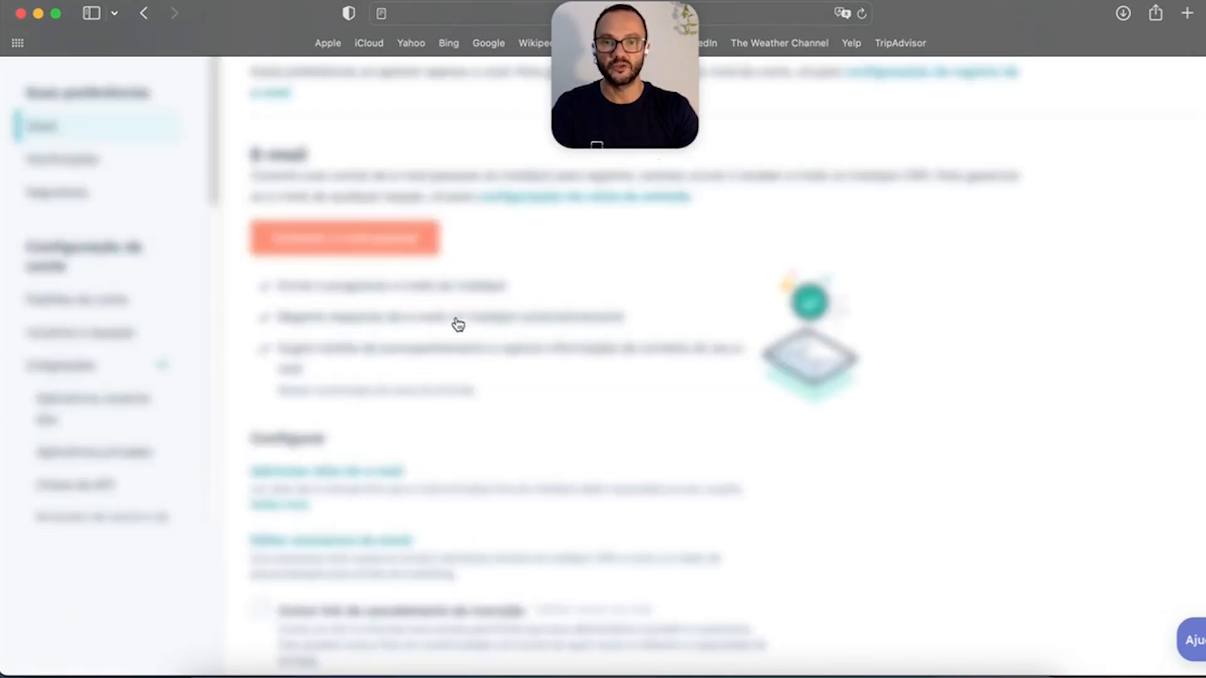
left_click(490, 478)
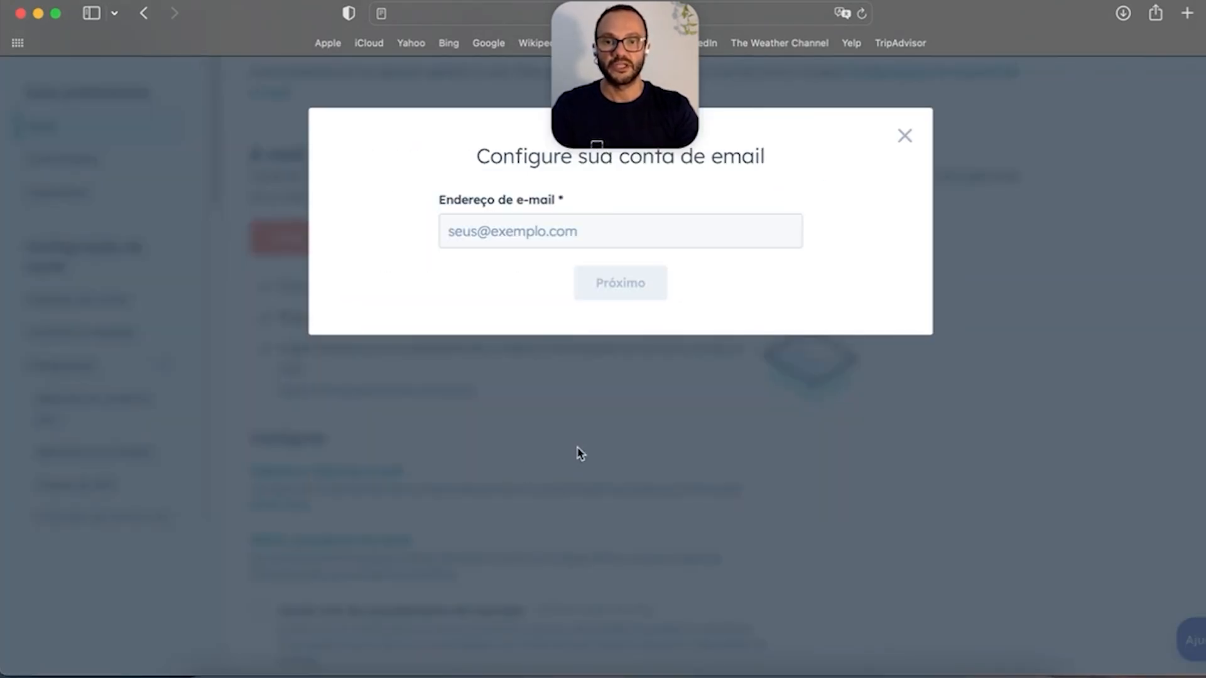
left_click(500, 227)
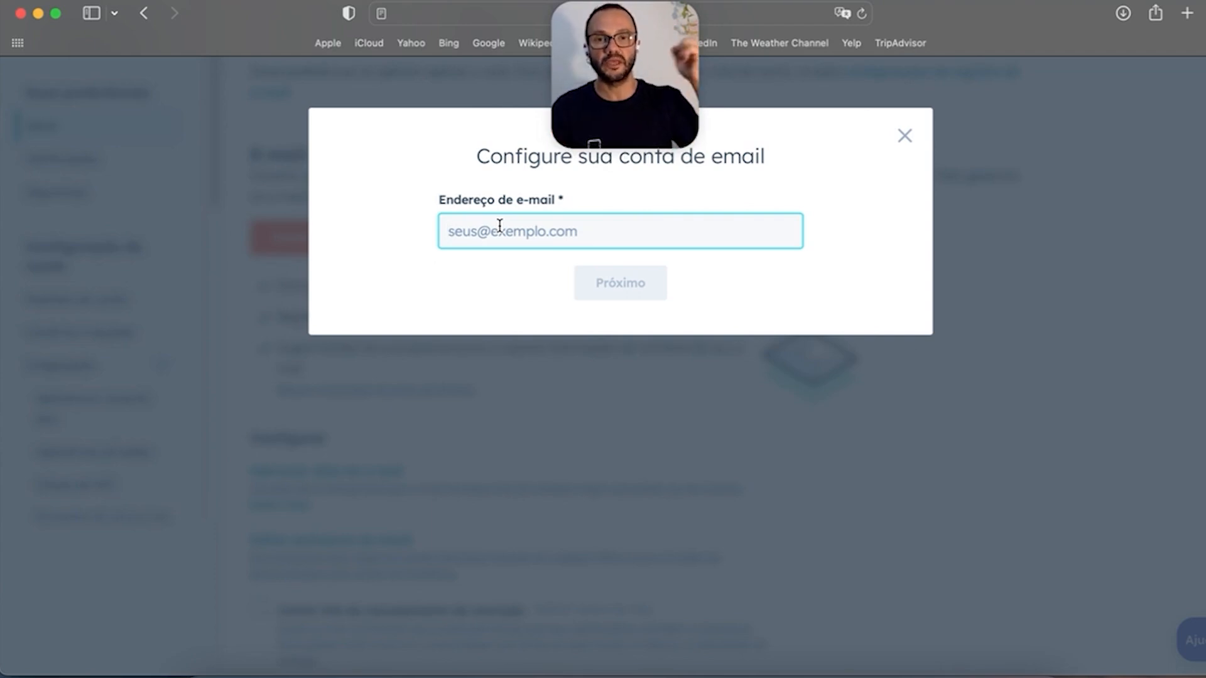
left_click(905, 136)
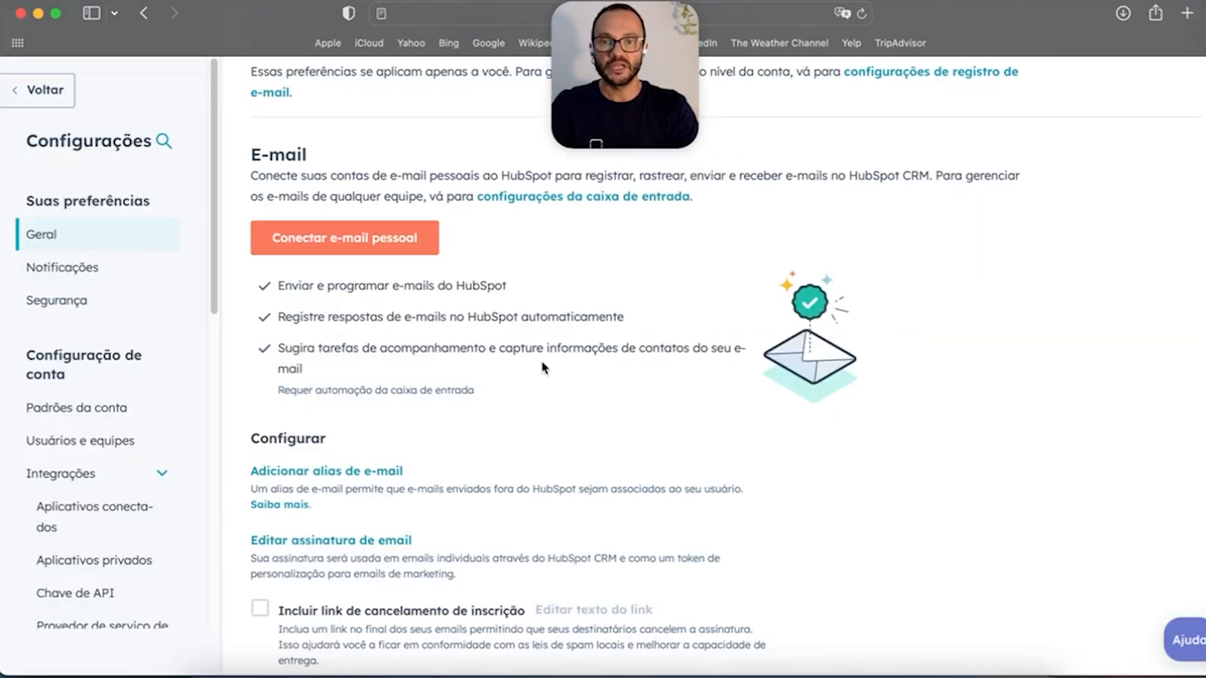
Step: Show the Calls tab offering an outgoing phone number for HubSpot calling
scroll(652, 333, "up", 3)
scroll(616, 402, "down", 4)
scroll(522, 439, "up", 5)
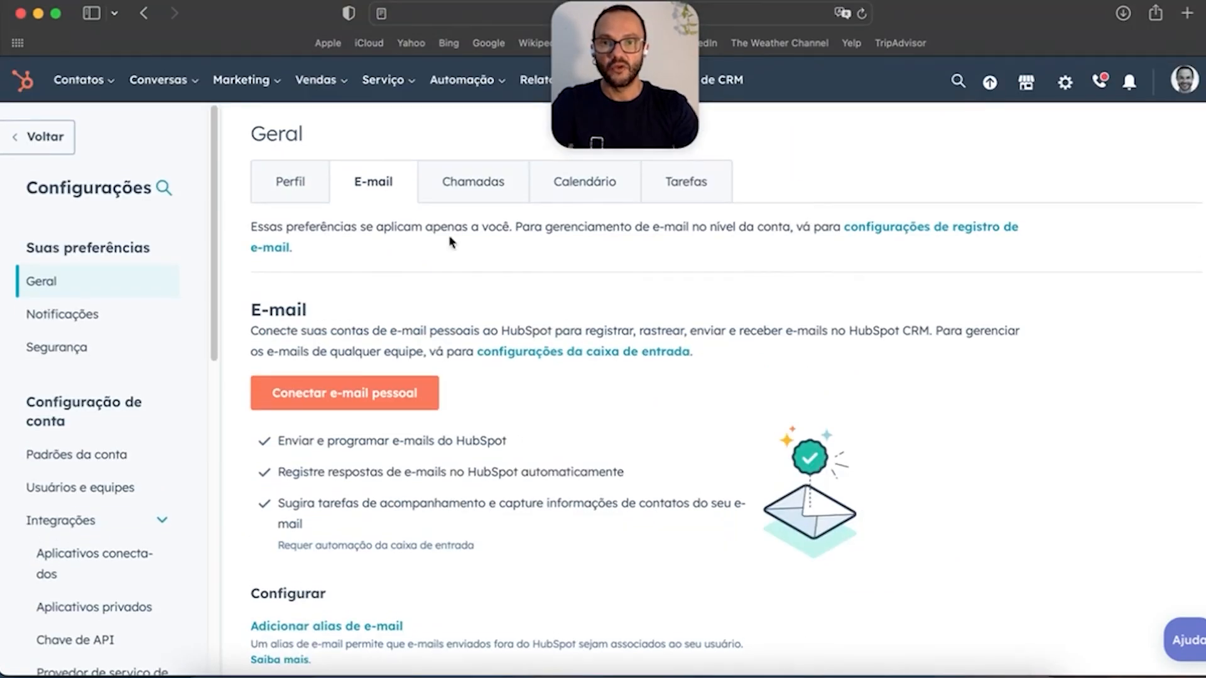
left_click(487, 188)
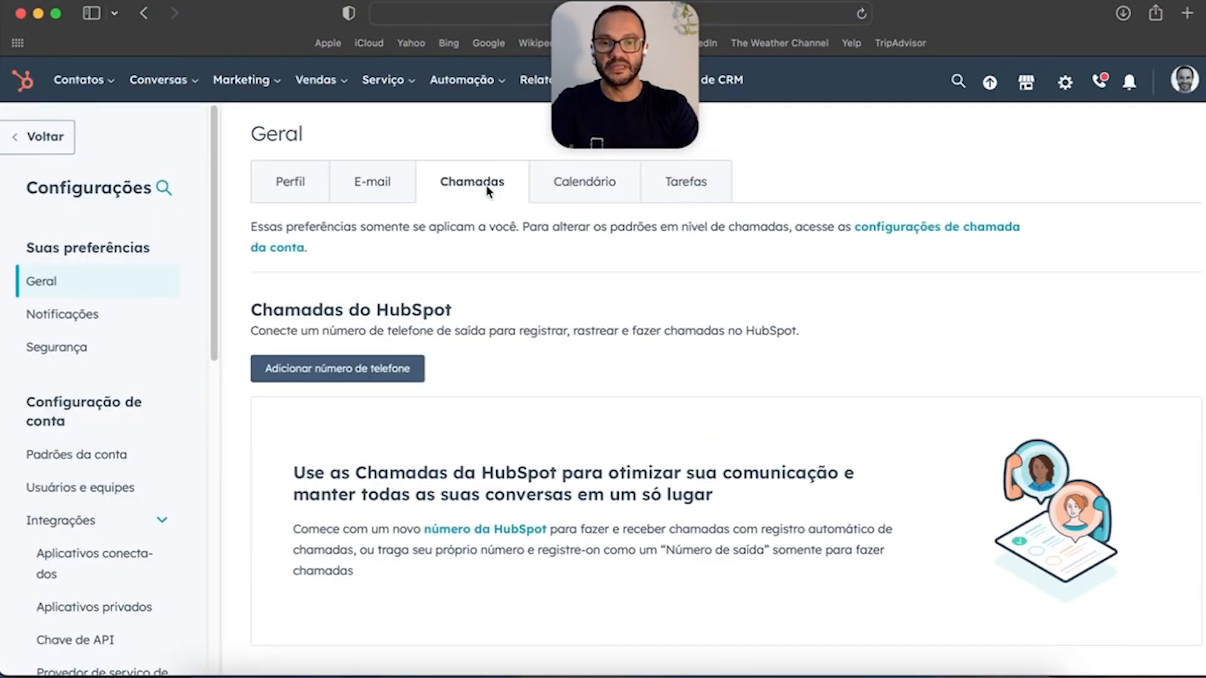
Step: Review Calendar and Tasks defaults (due in 3 business days at 08:00), then open Notifications
scroll(612, 339, "down", 5)
scroll(611, 336, "up", 6)
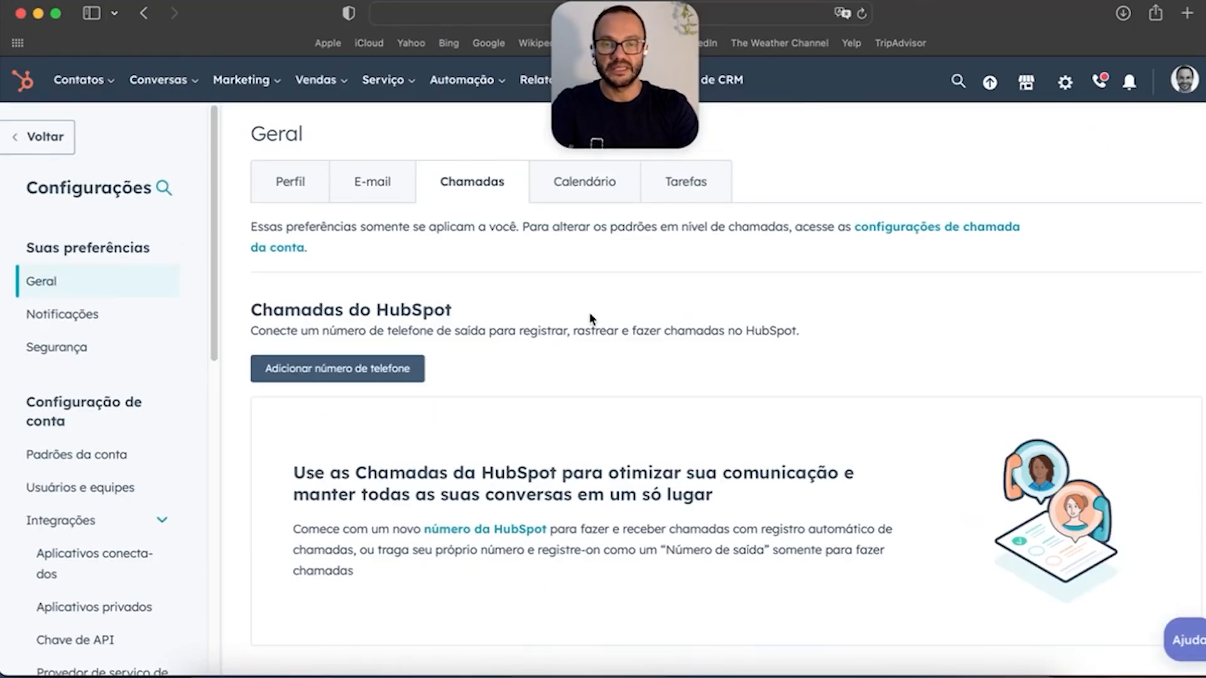
left_click(587, 179)
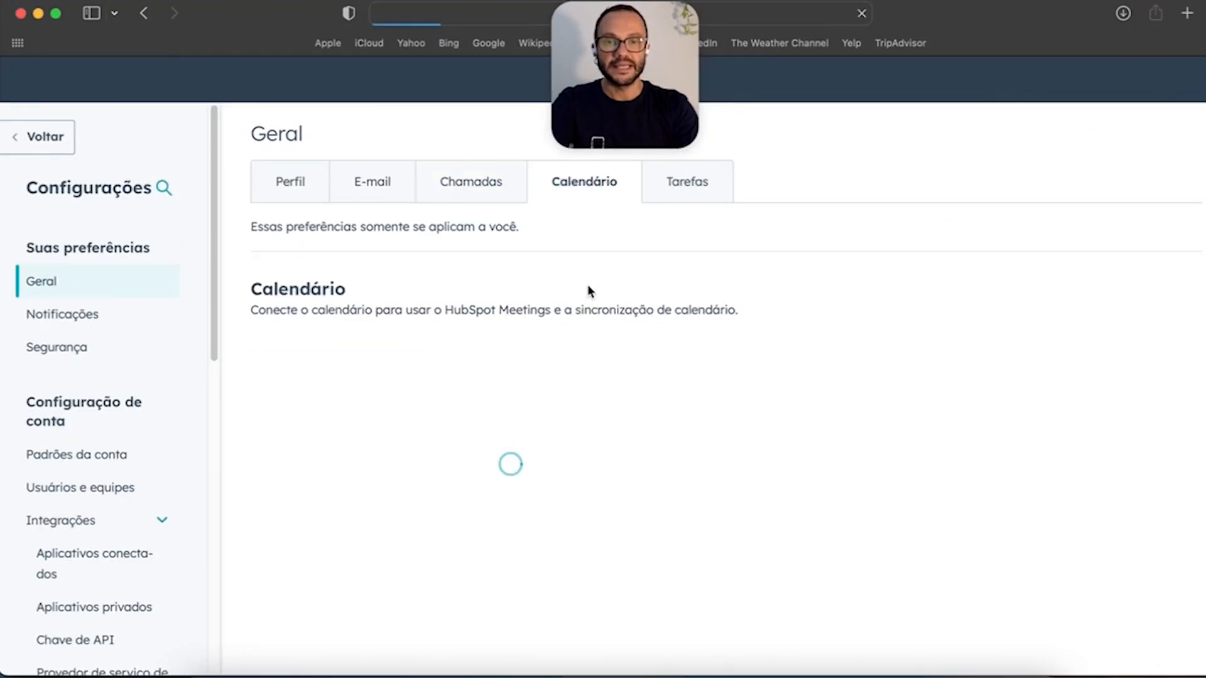
scroll(589, 290, "down", 1)
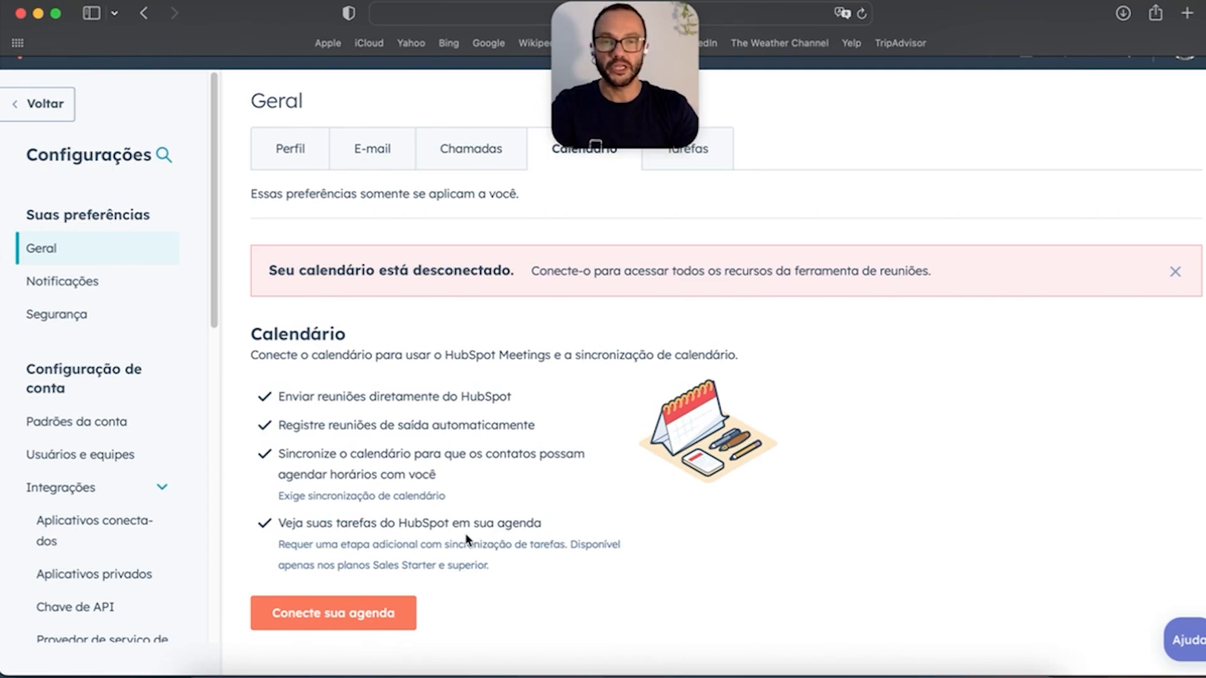
left_click(588, 647)
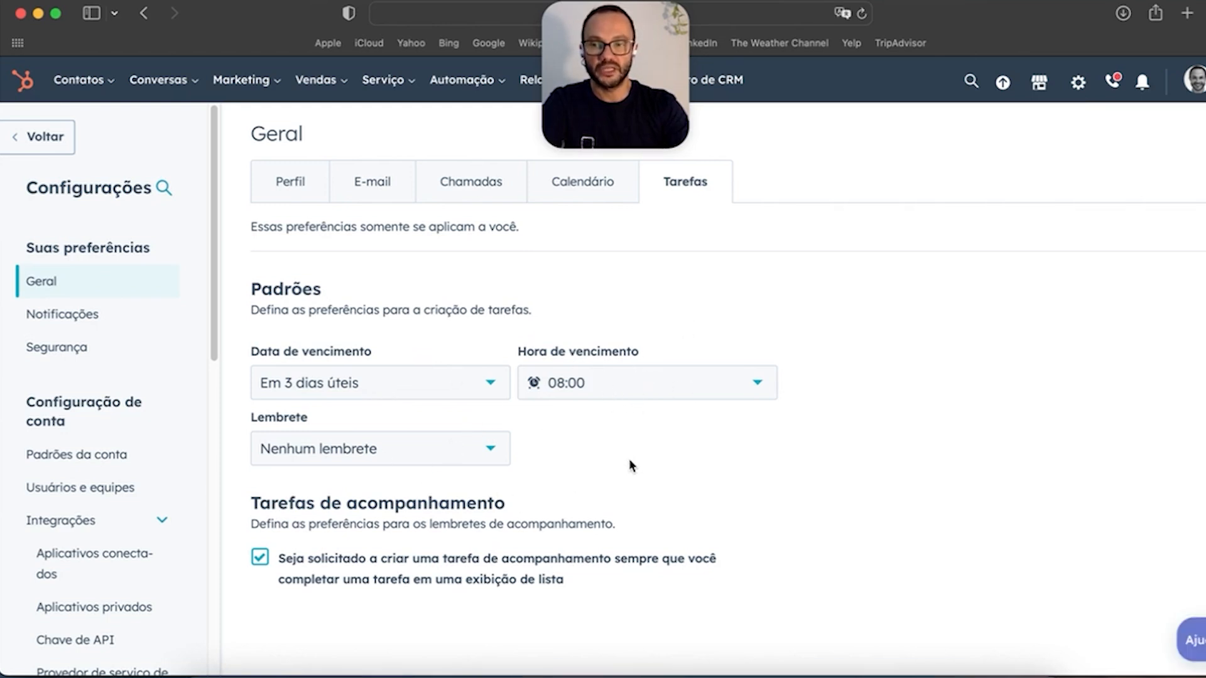
left_click(34, 315)
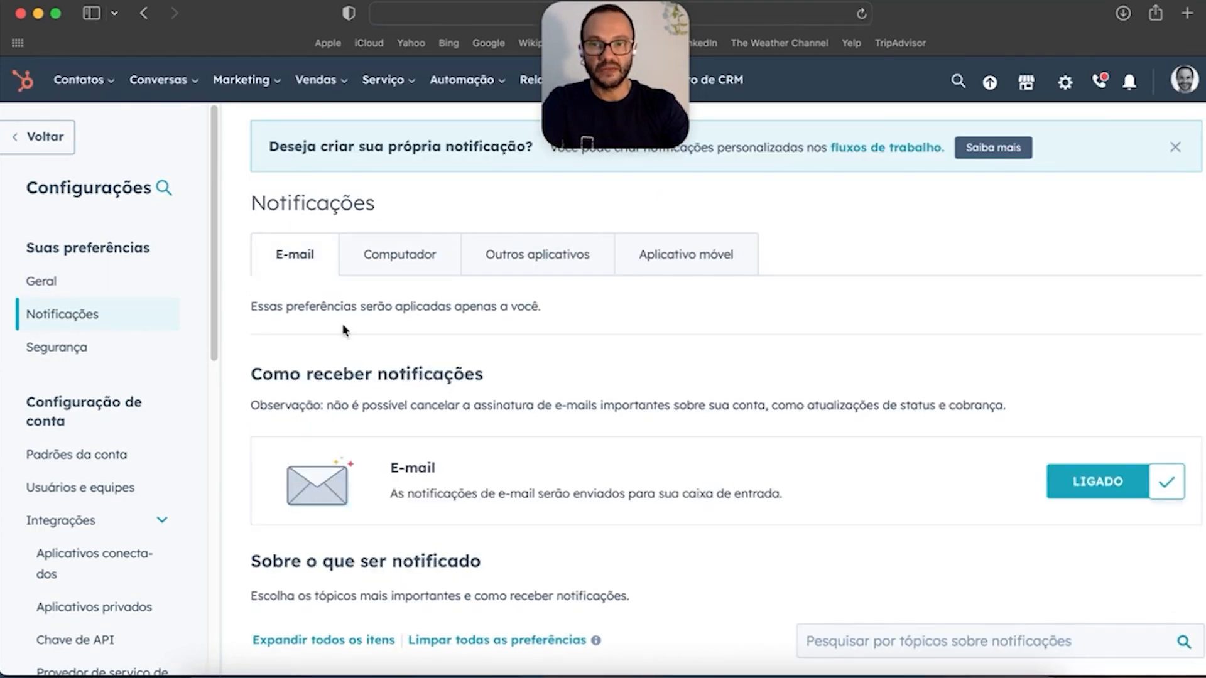
Step: Review the desktop (Computador) notification settings
scroll(698, 429, "down", 3)
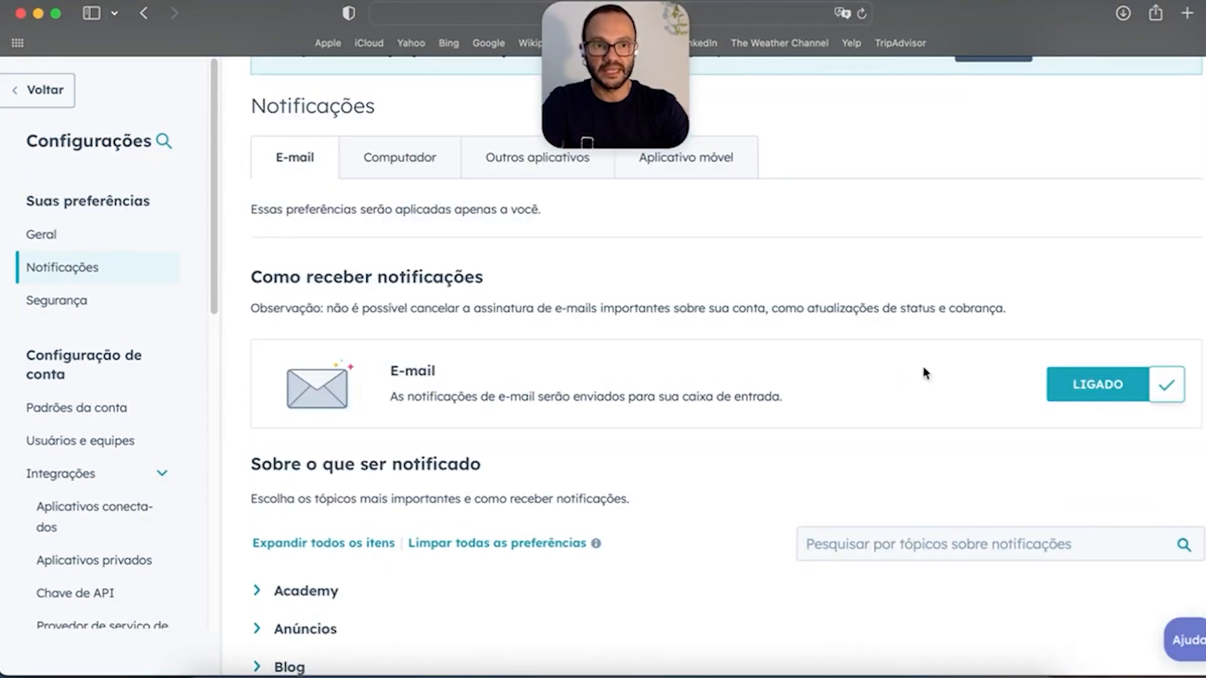
scroll(522, 476, "down", 7)
scroll(444, 471, "up", 9)
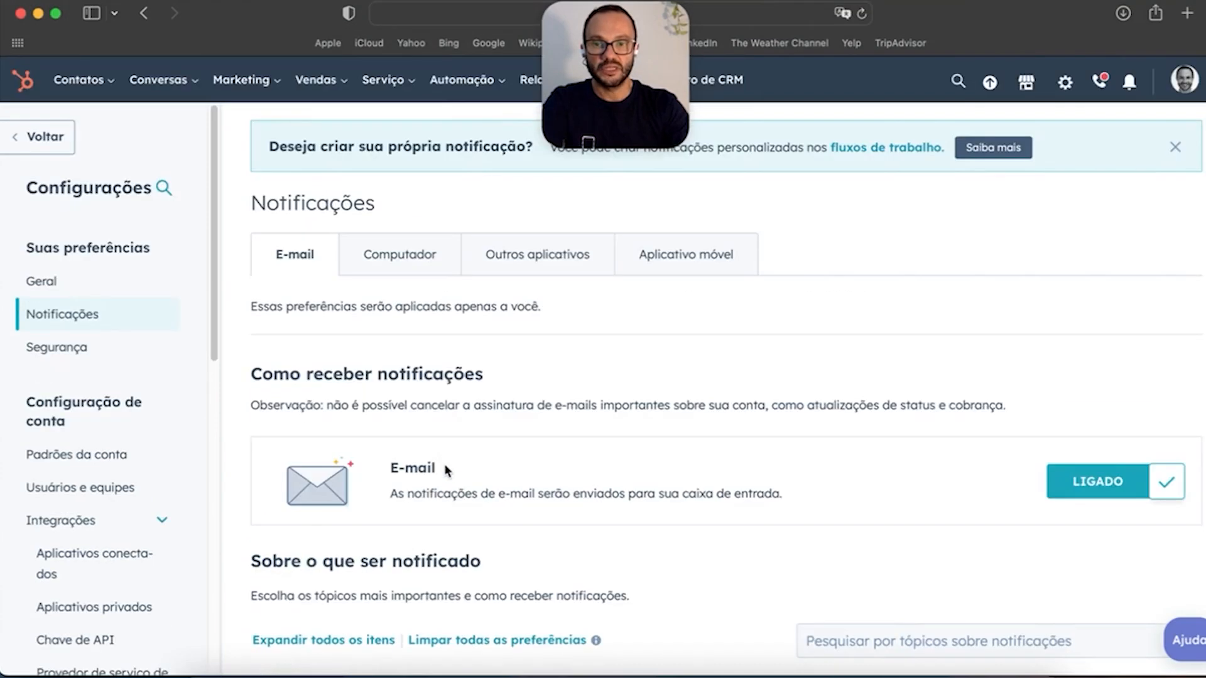
left_click(400, 257)
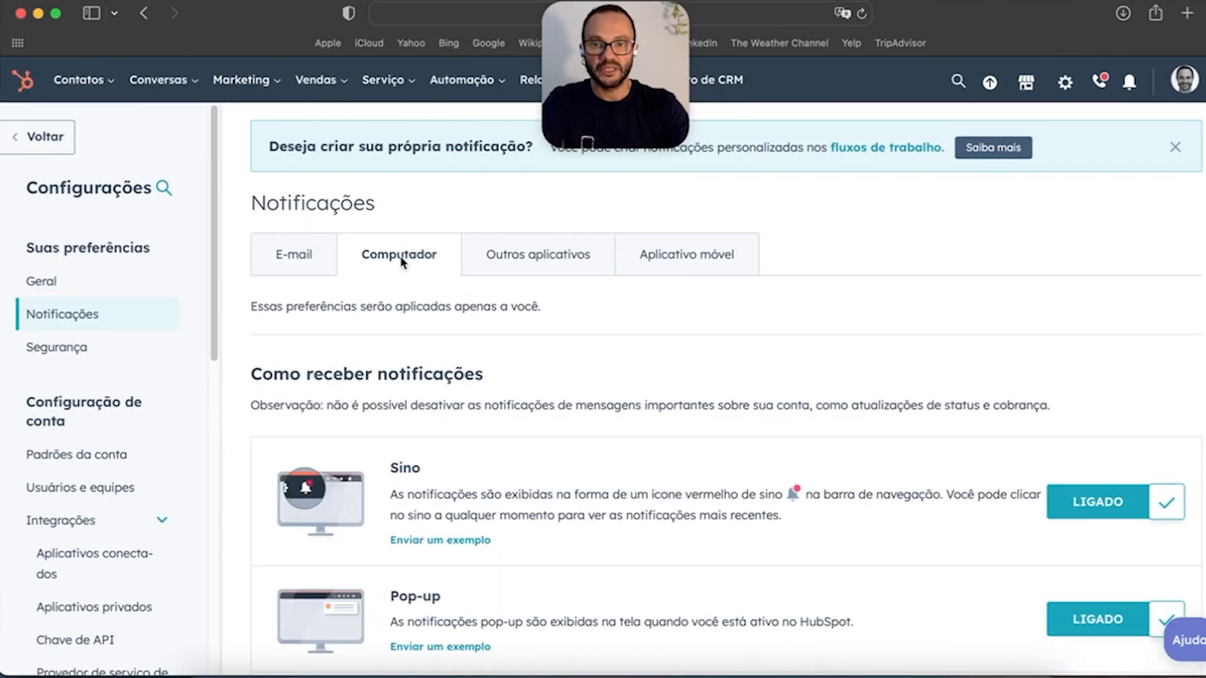
scroll(695, 426, "down", 12)
scroll(694, 431, "up", 8)
scroll(697, 431, "up", 6)
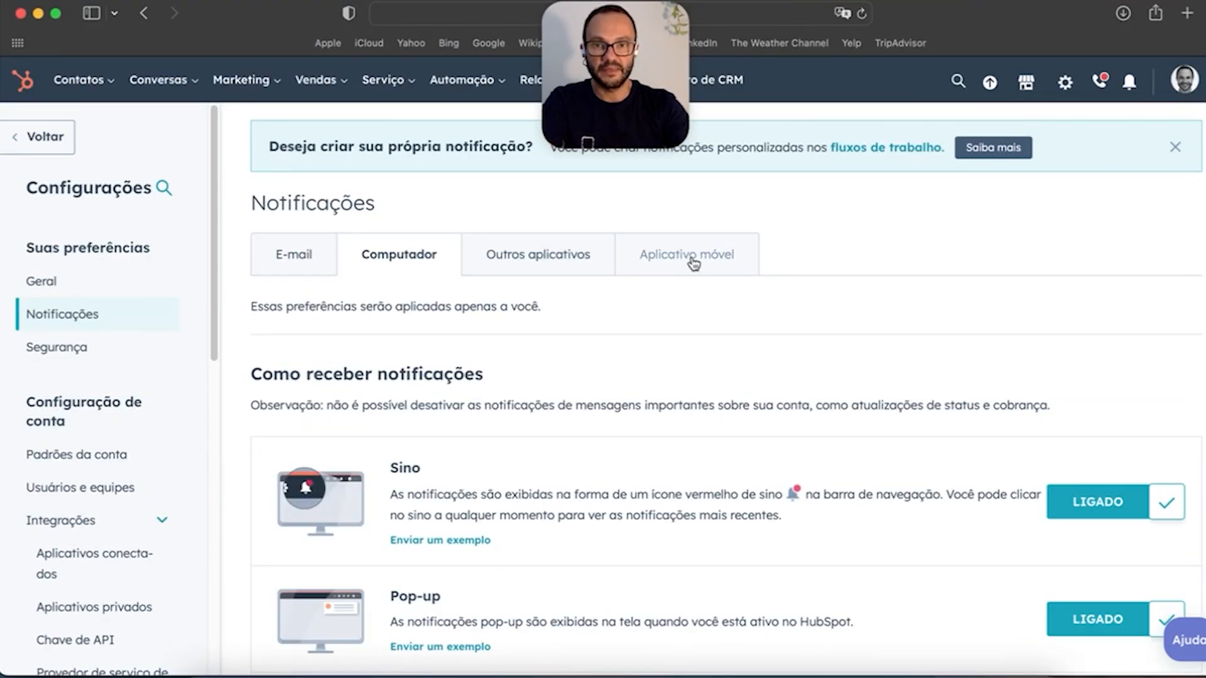
Step: Dismiss the custom-notification tip banner, revisit E-mail notifications, and open Security preferences
left_click(1176, 148)
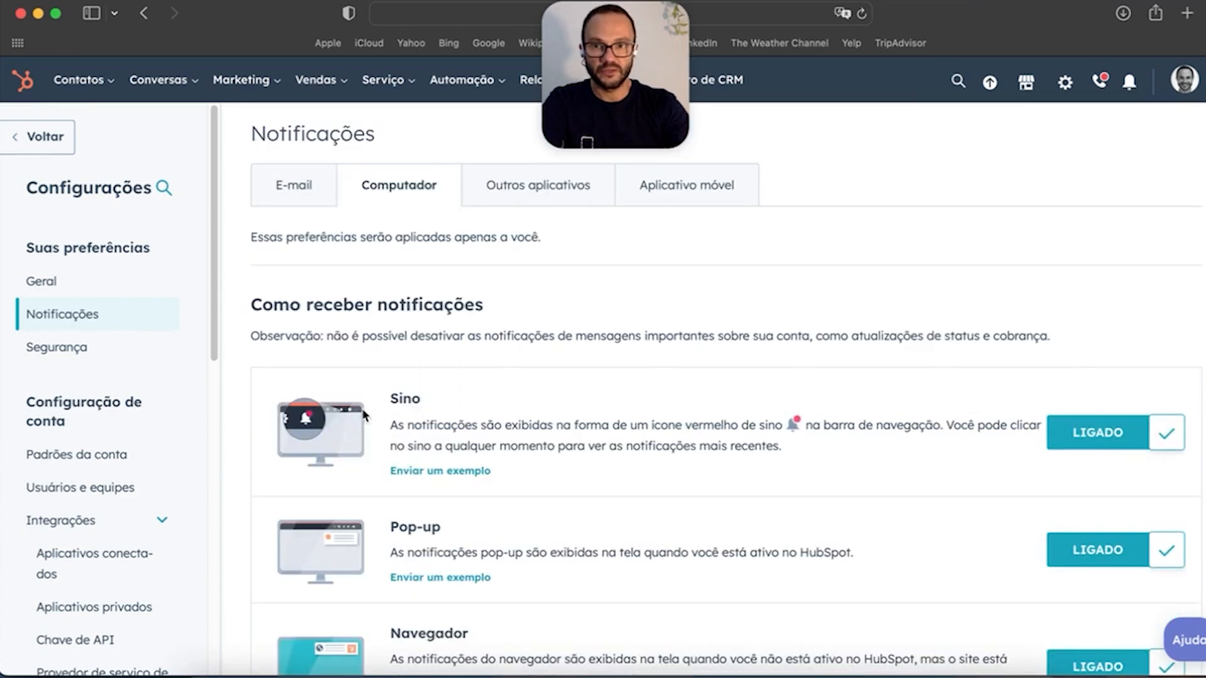
left_click(294, 191)
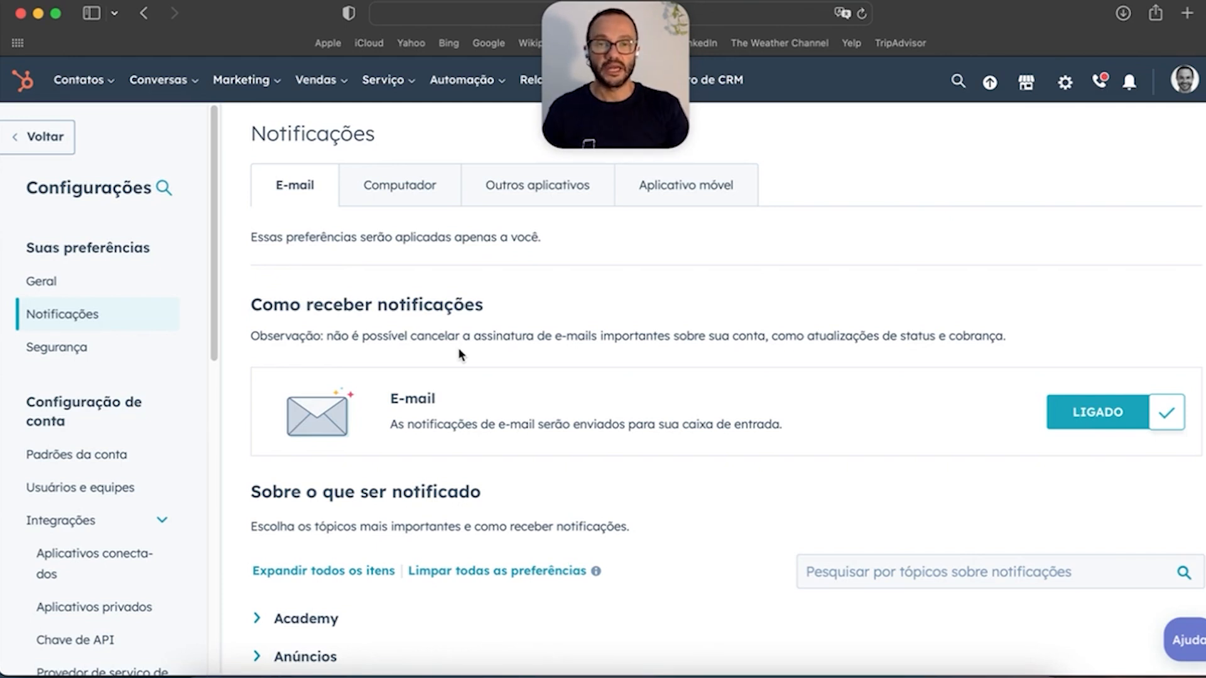
left_click(63, 347)
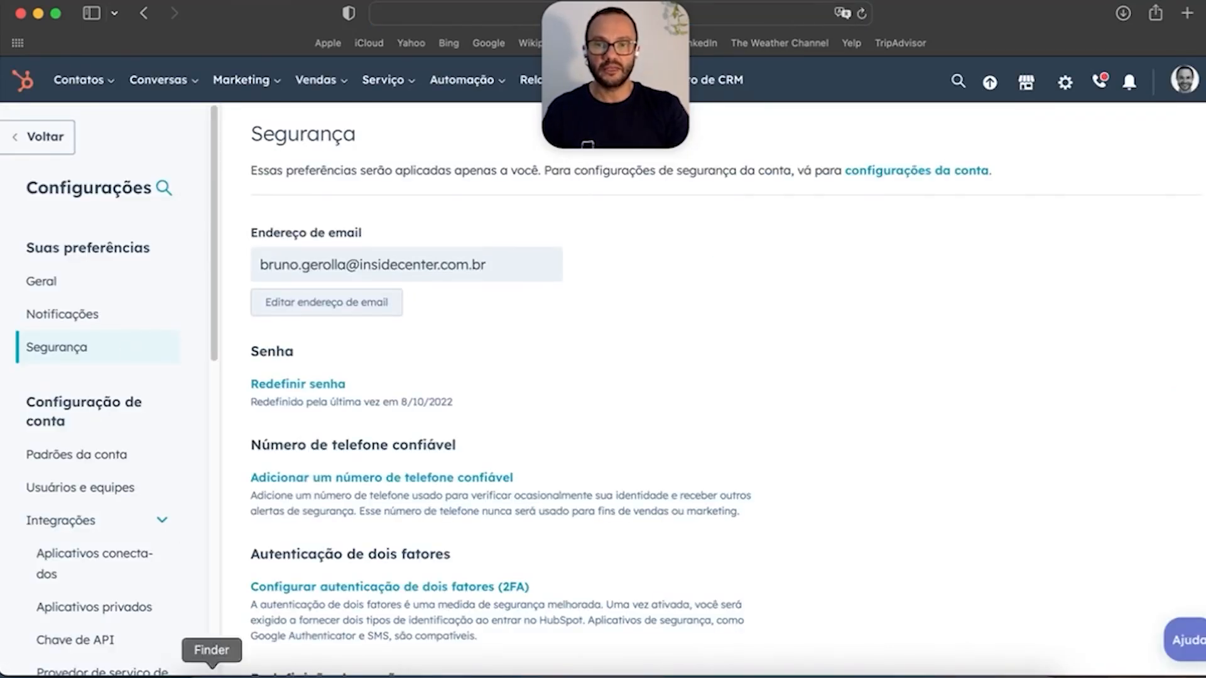
Step: Scroll through the password reset, trusted phone and two-factor settings, then open Account Defaults
scroll(439, 471, "down", 5)
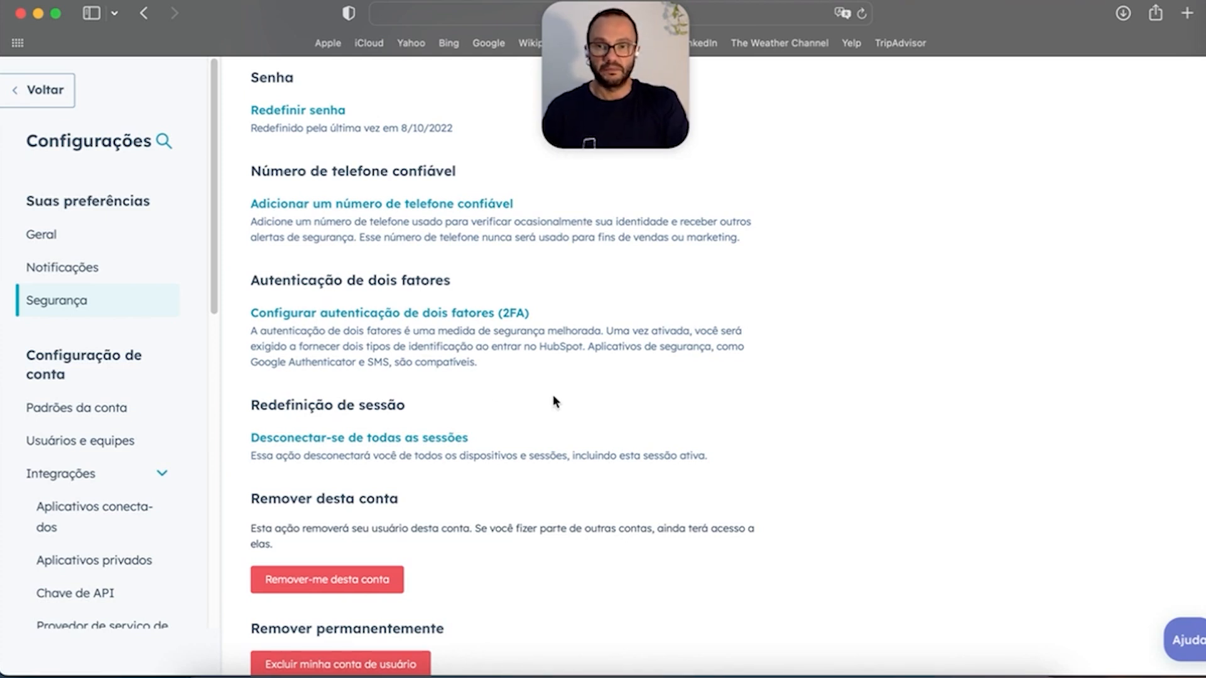
scroll(550, 390, "up", 5)
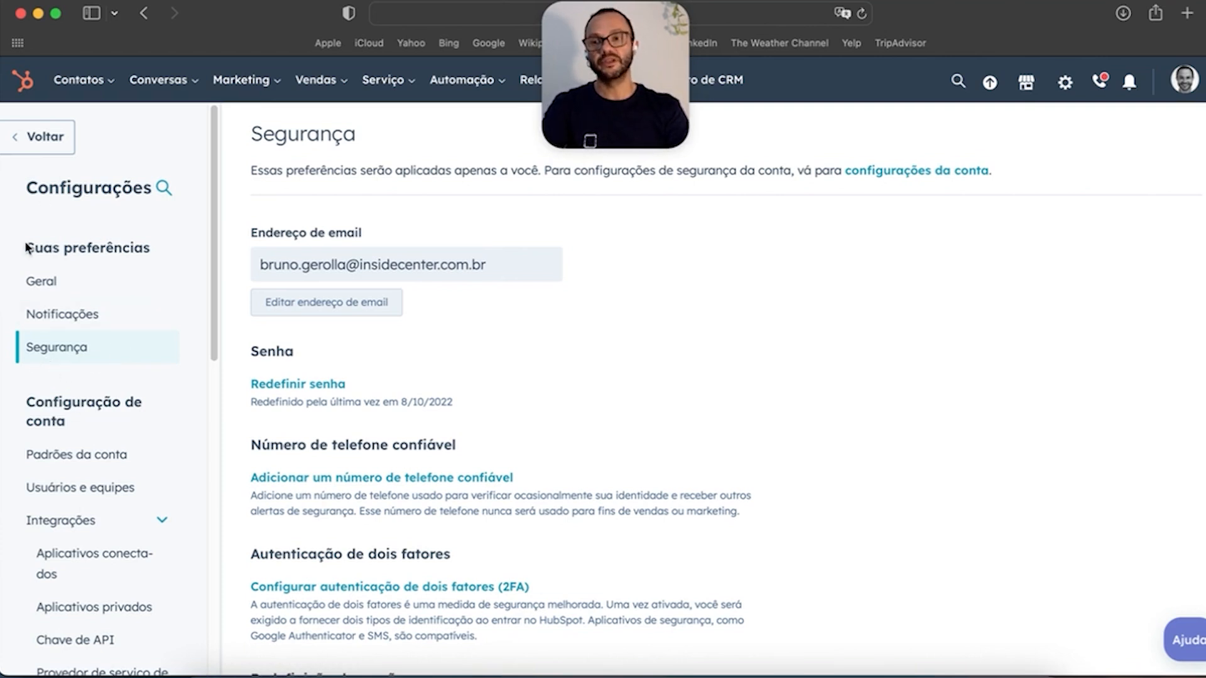
left_click_drag(25, 248, 153, 242)
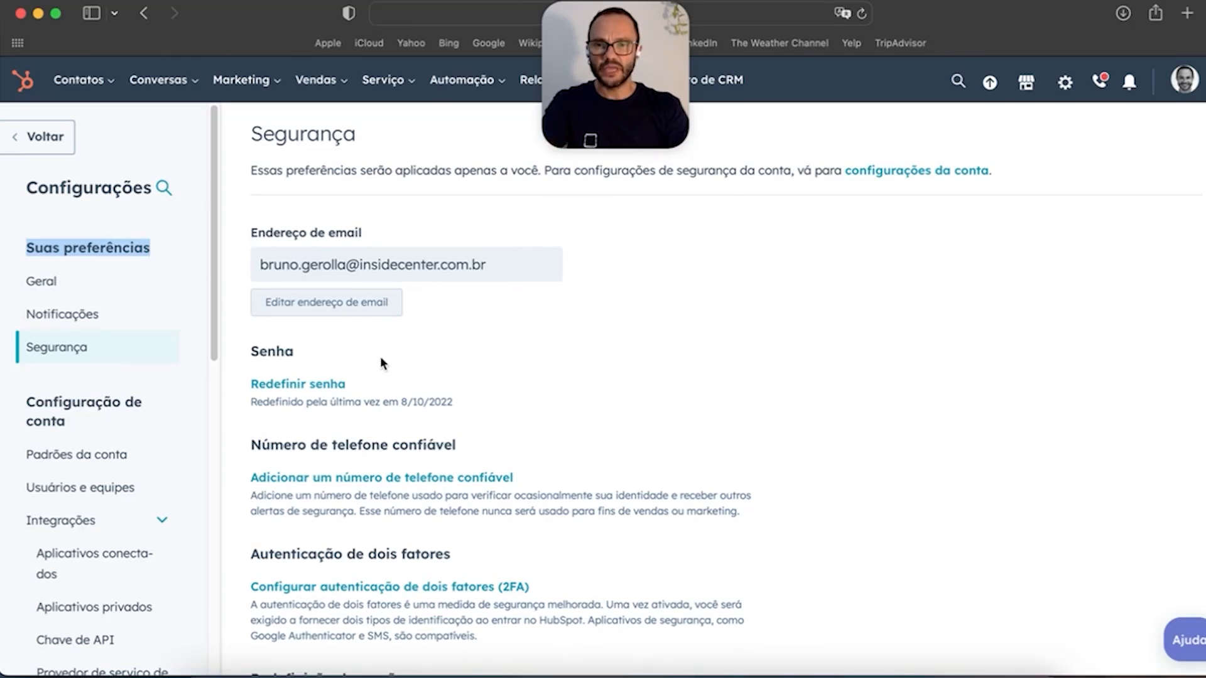
scroll(565, 438, "down", 5)
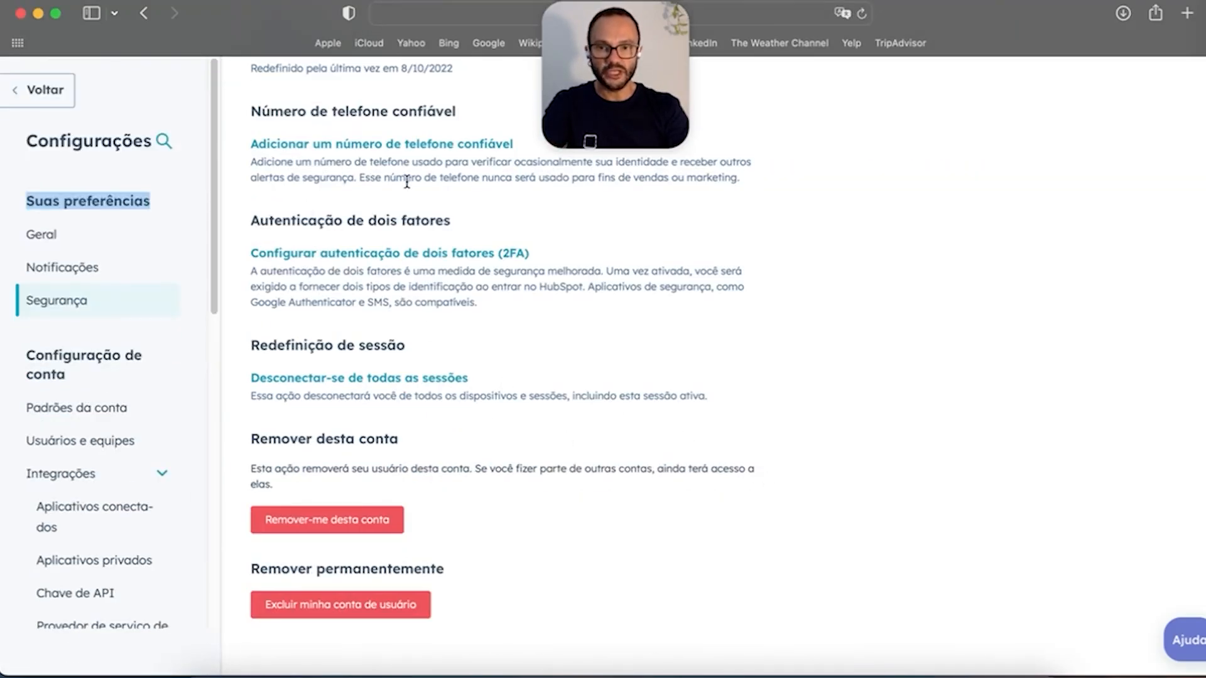
scroll(390, 392, "up", 5)
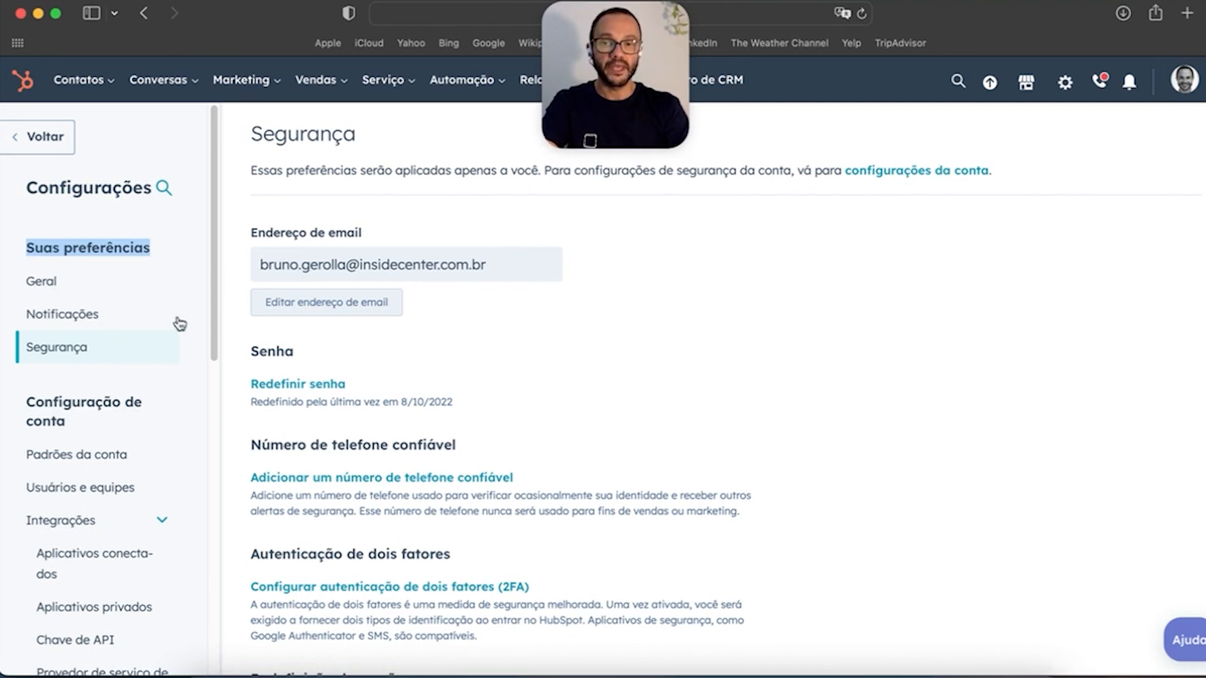
scroll(151, 355, "down", 3)
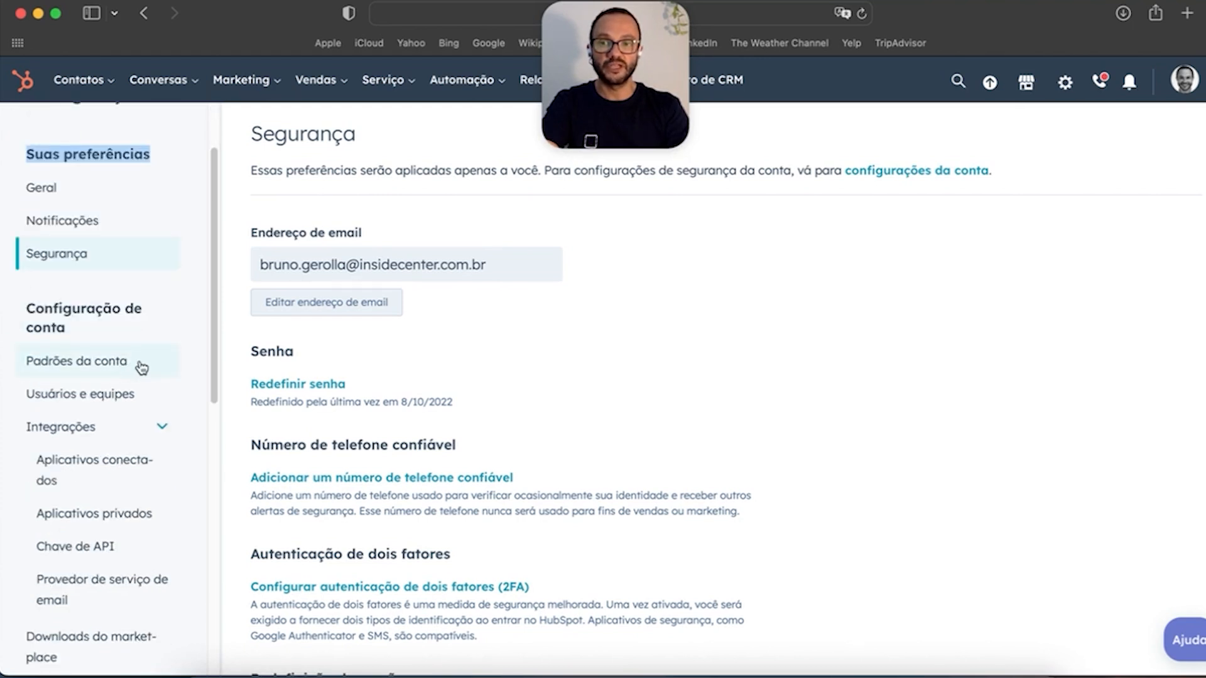
left_click(128, 363)
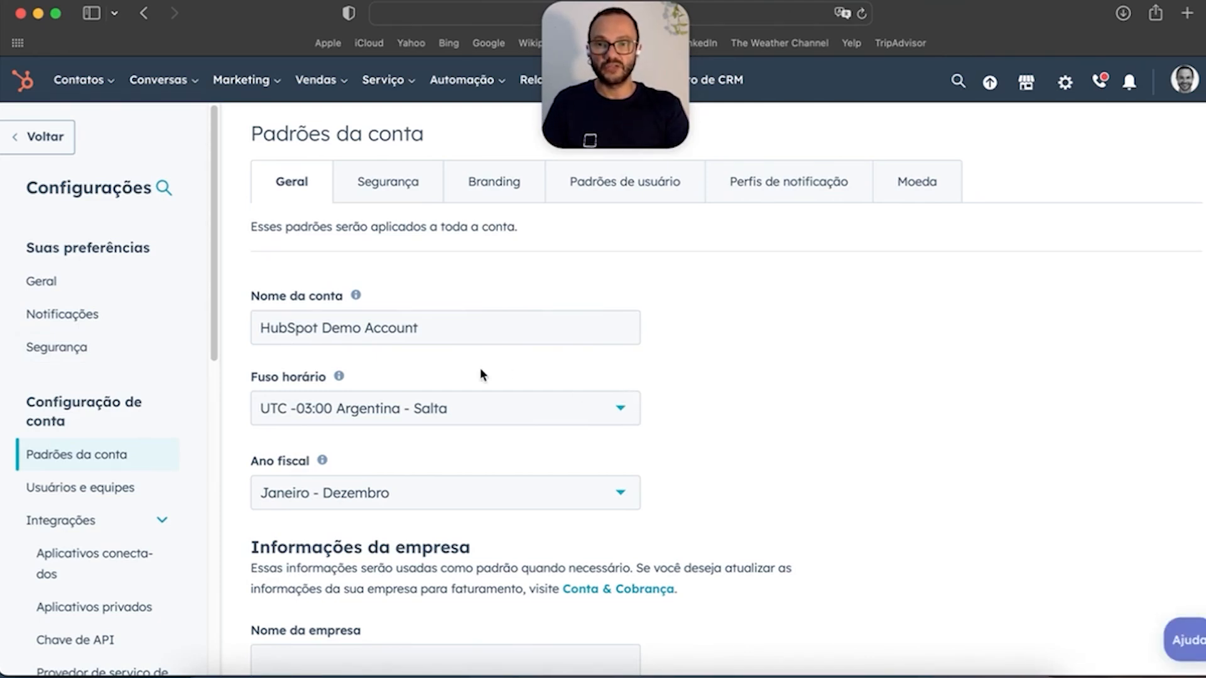
Step: Try switching the time zone to UTC +00:00 Bamako, but cancel to keep Argentina - Salta
left_click(444, 415)
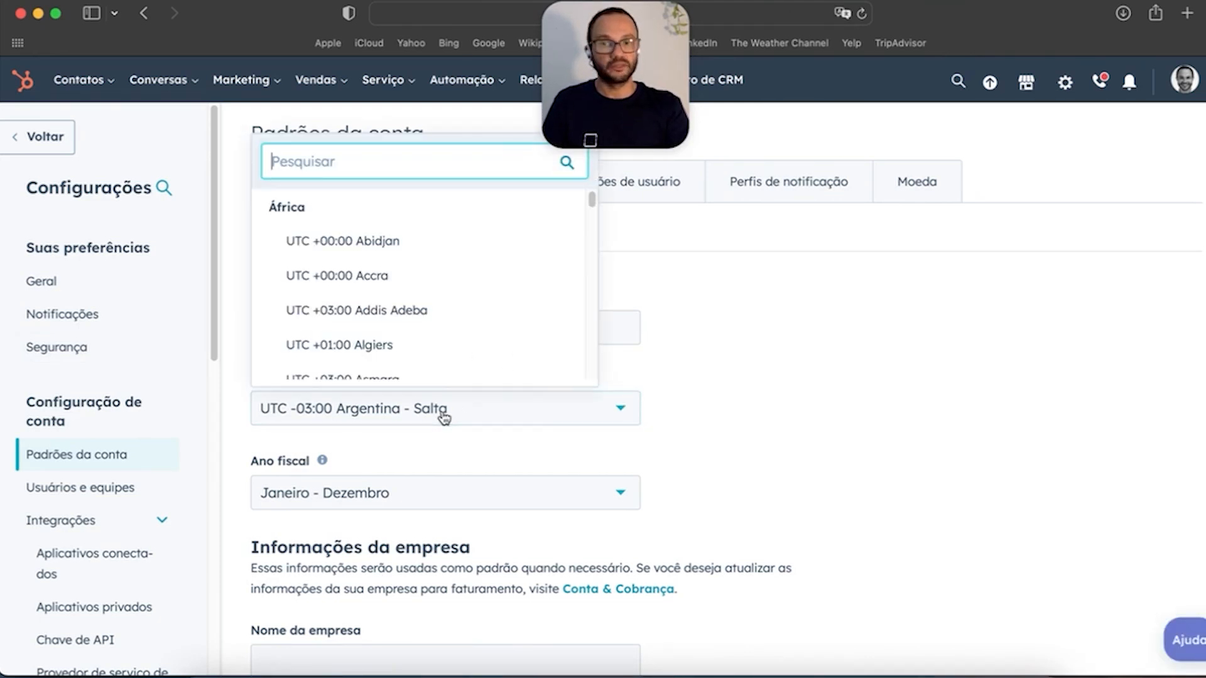
left_click(709, 410)
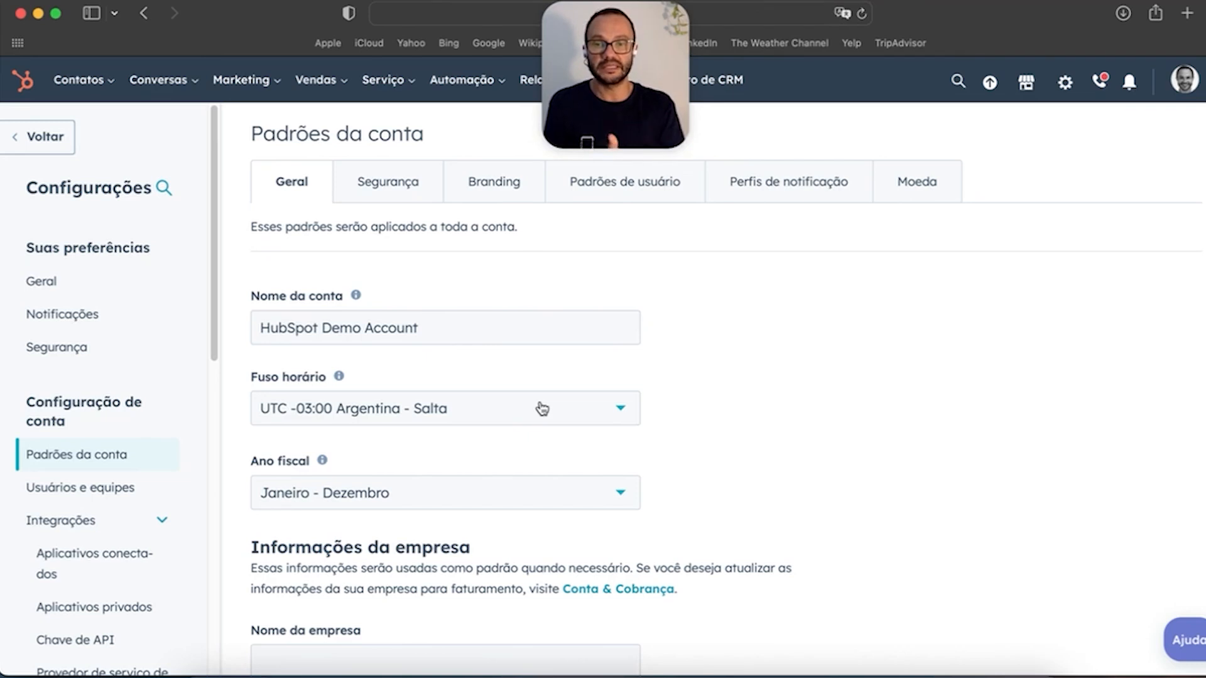
left_click(620, 413)
scroll(402, 302, "down", 3)
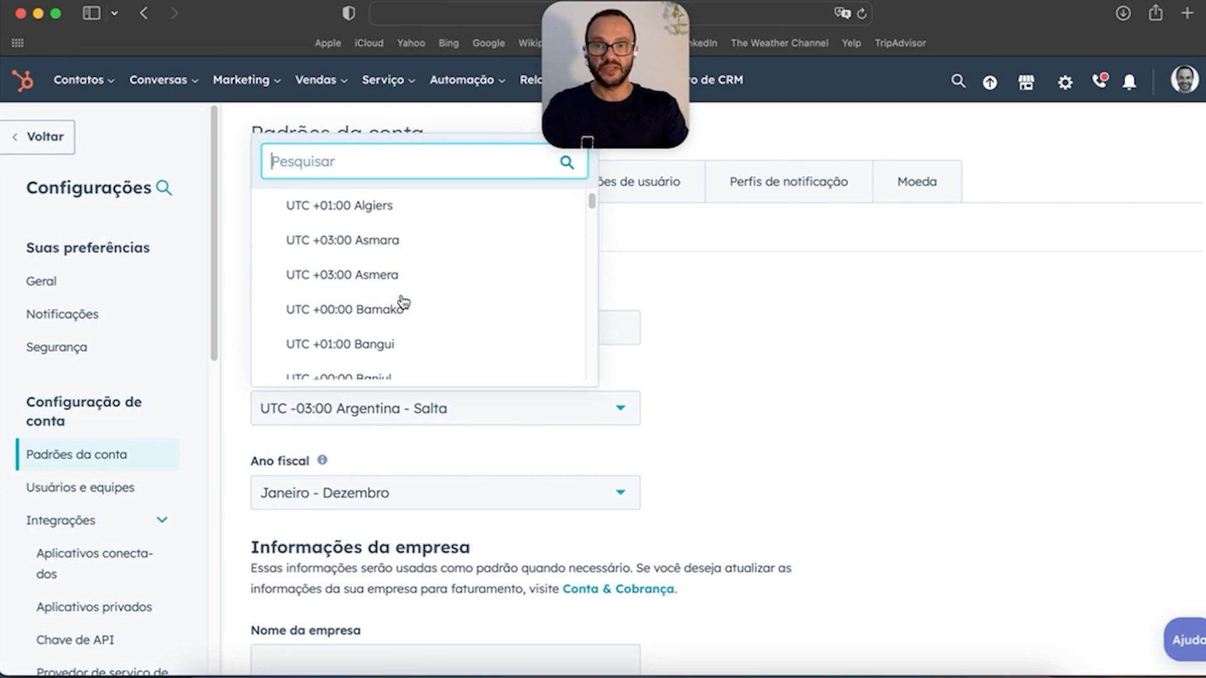
left_click(390, 302)
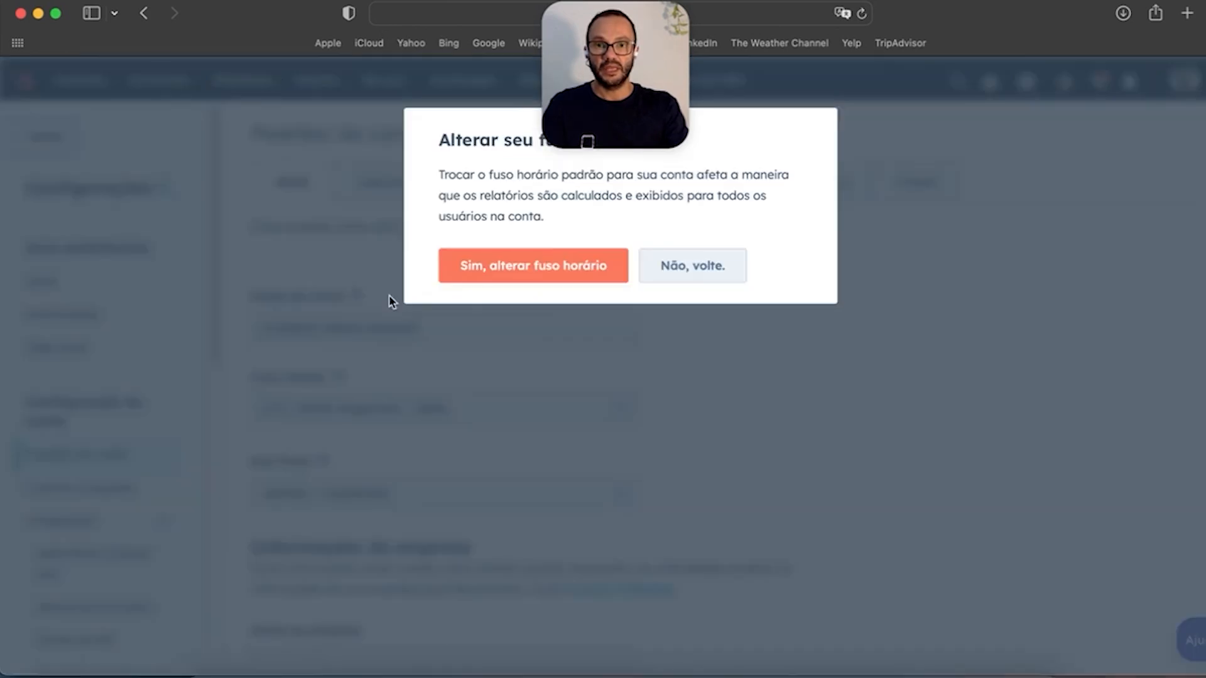
left_click(672, 280)
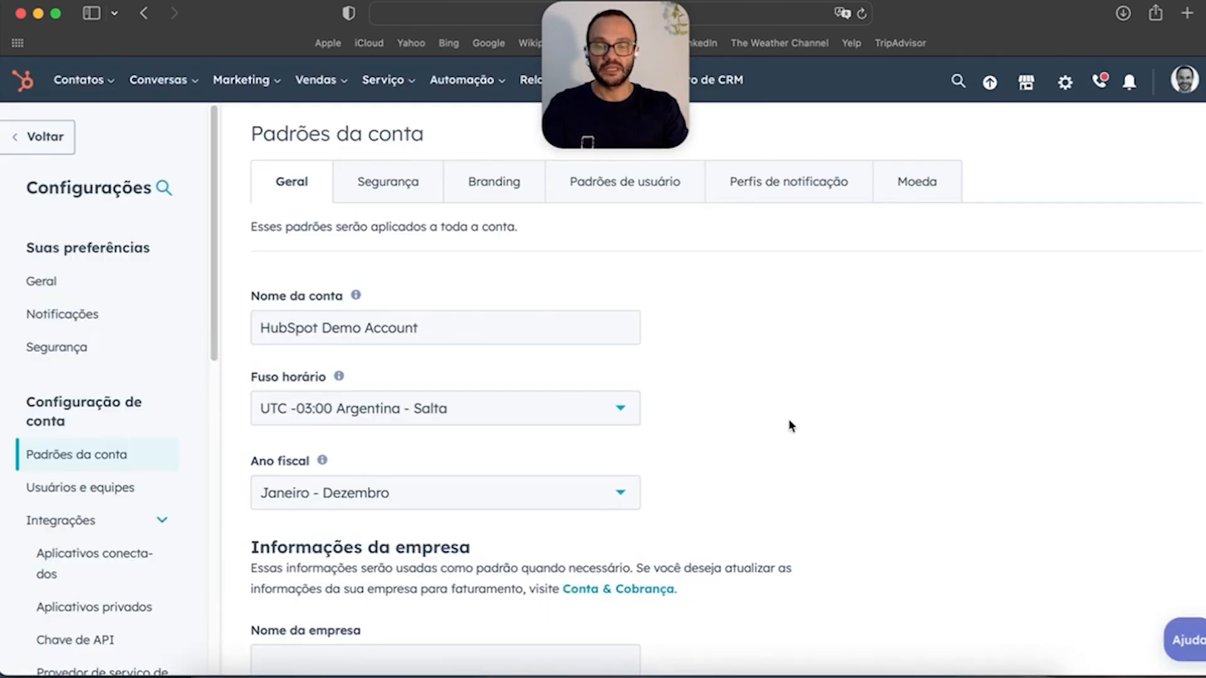
scroll(731, 416, "down", 2)
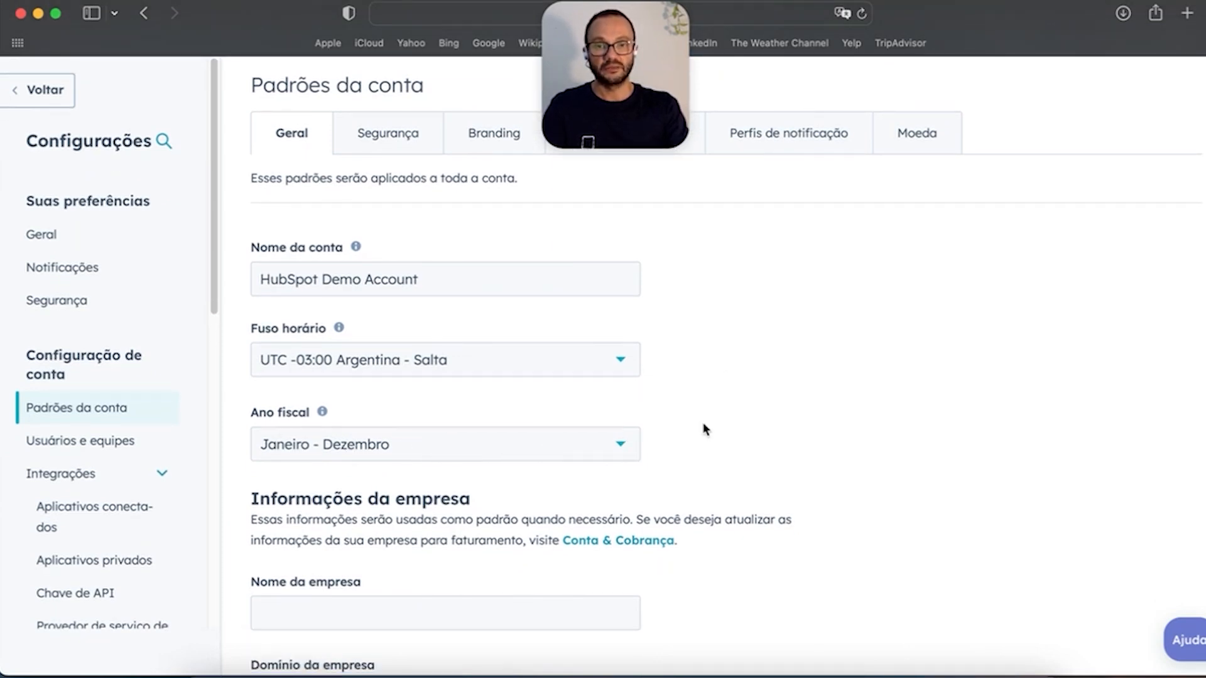
scroll(706, 432, "down", 3)
left_click(626, 314)
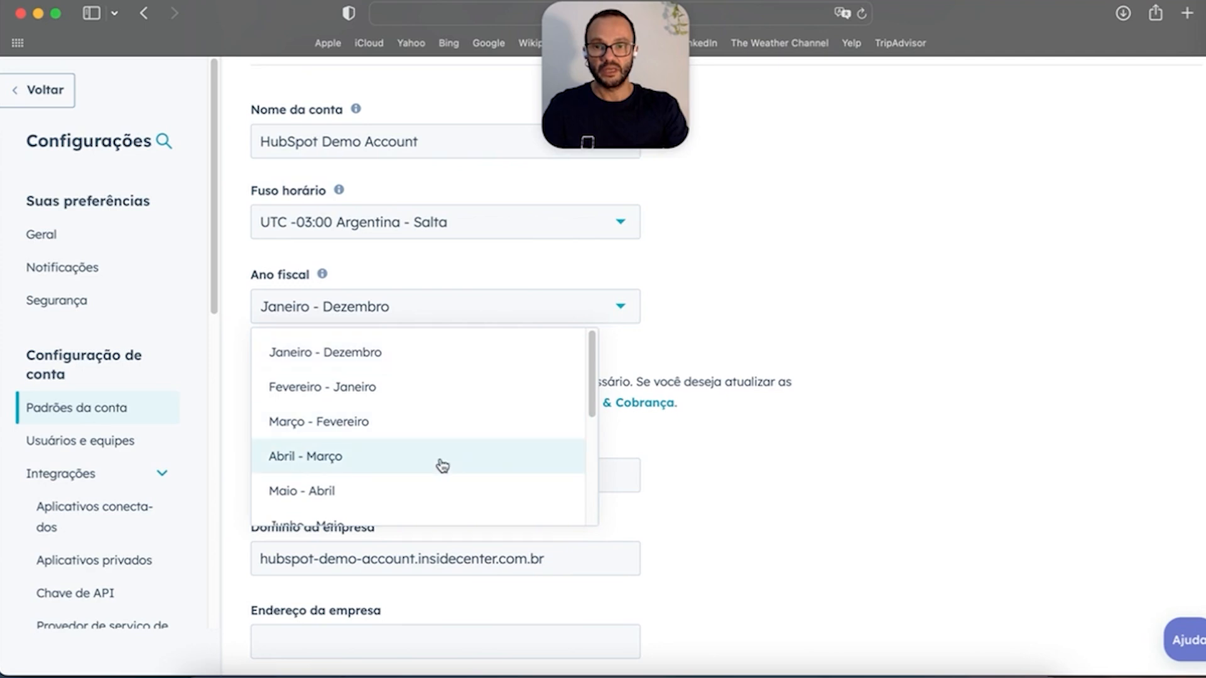
left_click(756, 318)
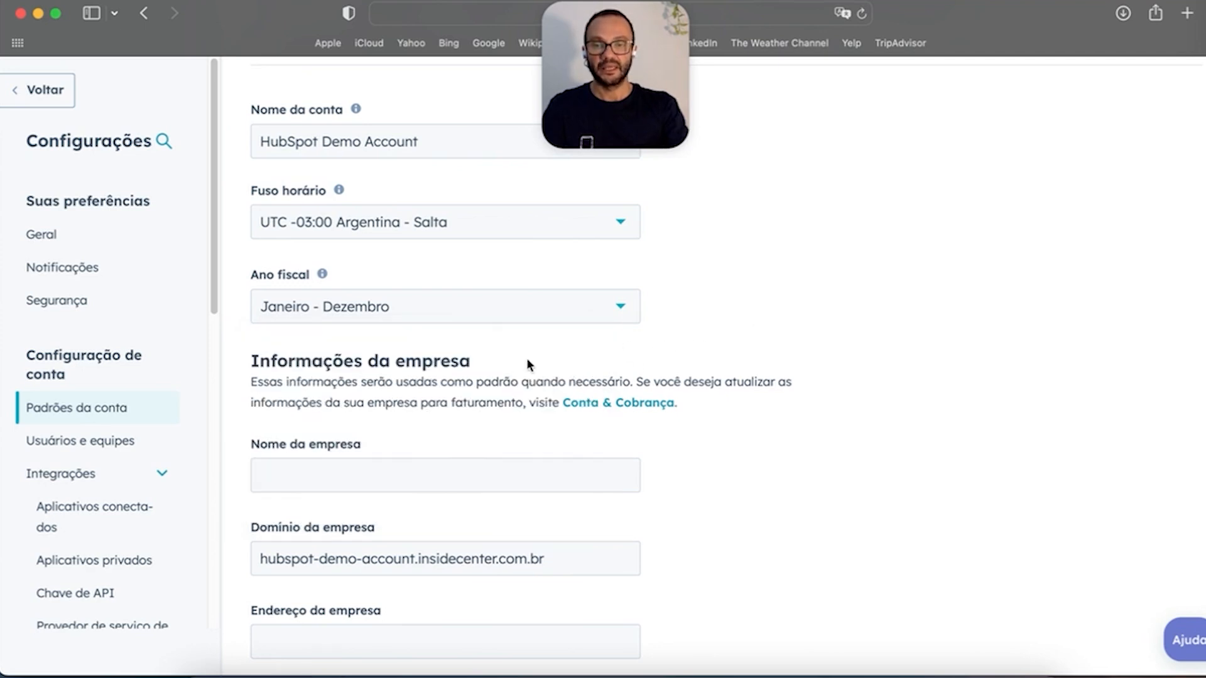
scroll(505, 356, "down", 8)
scroll(376, 339, "up", 3)
left_click(355, 228)
triple_click(493, 314)
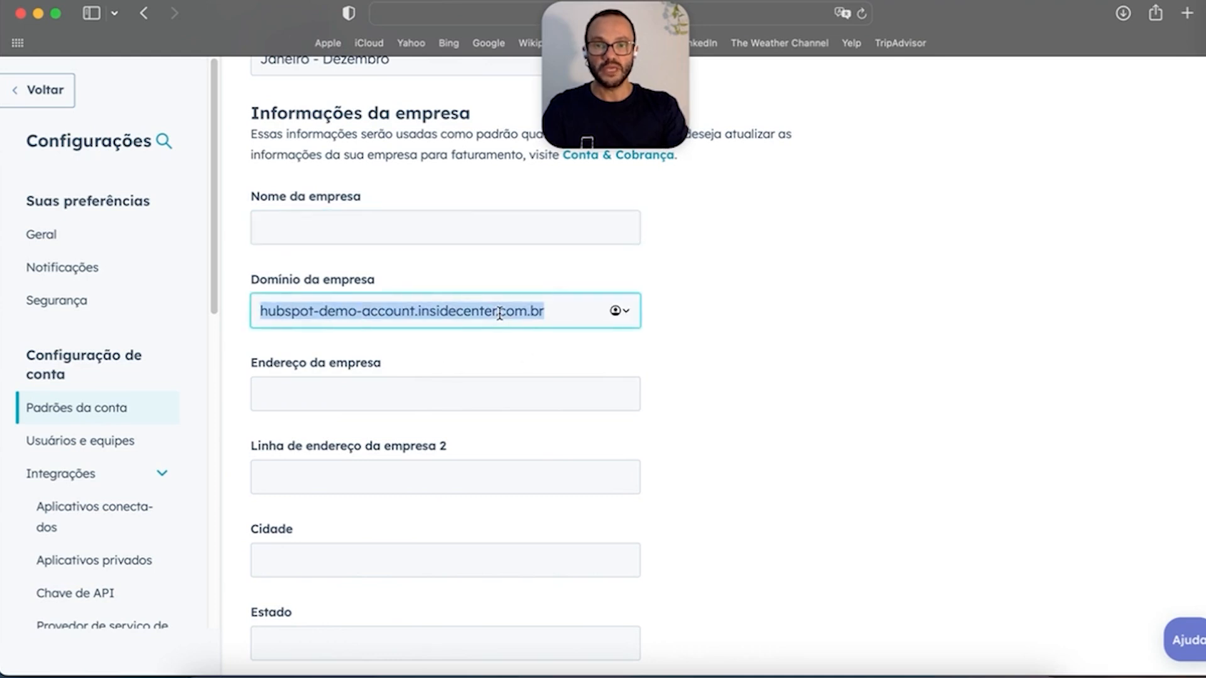
left_click(370, 391)
left_click(337, 477)
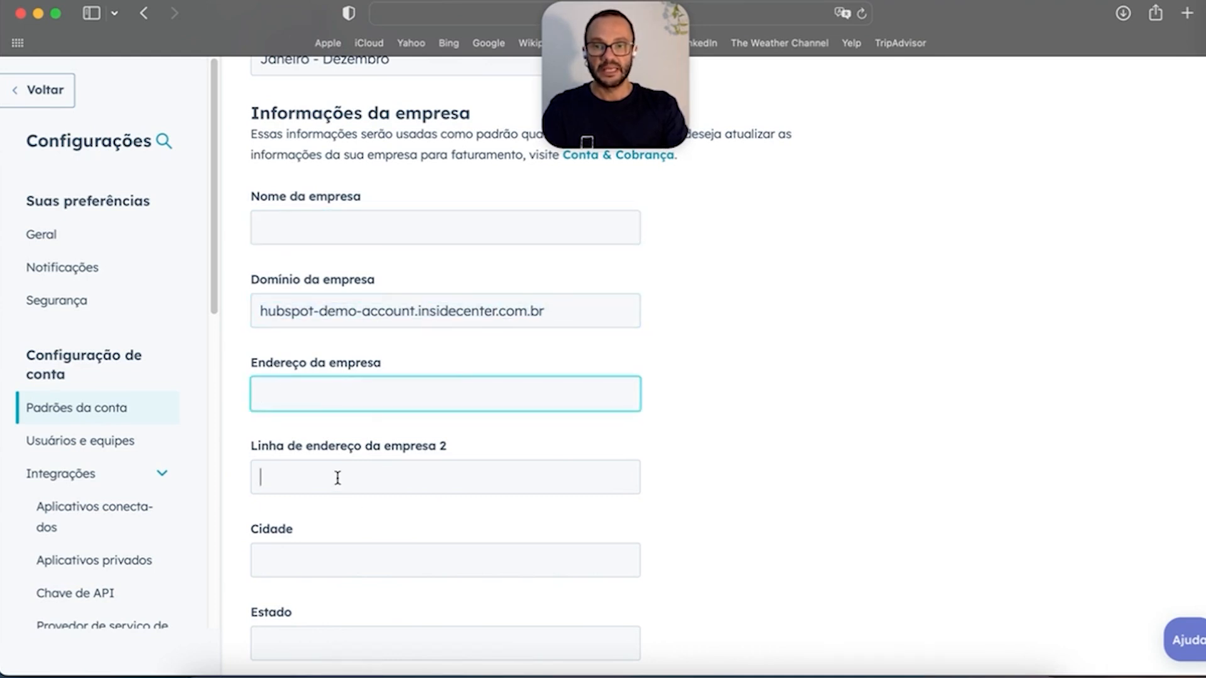
scroll(371, 502, "down", 2)
scroll(376, 499, "down", 3)
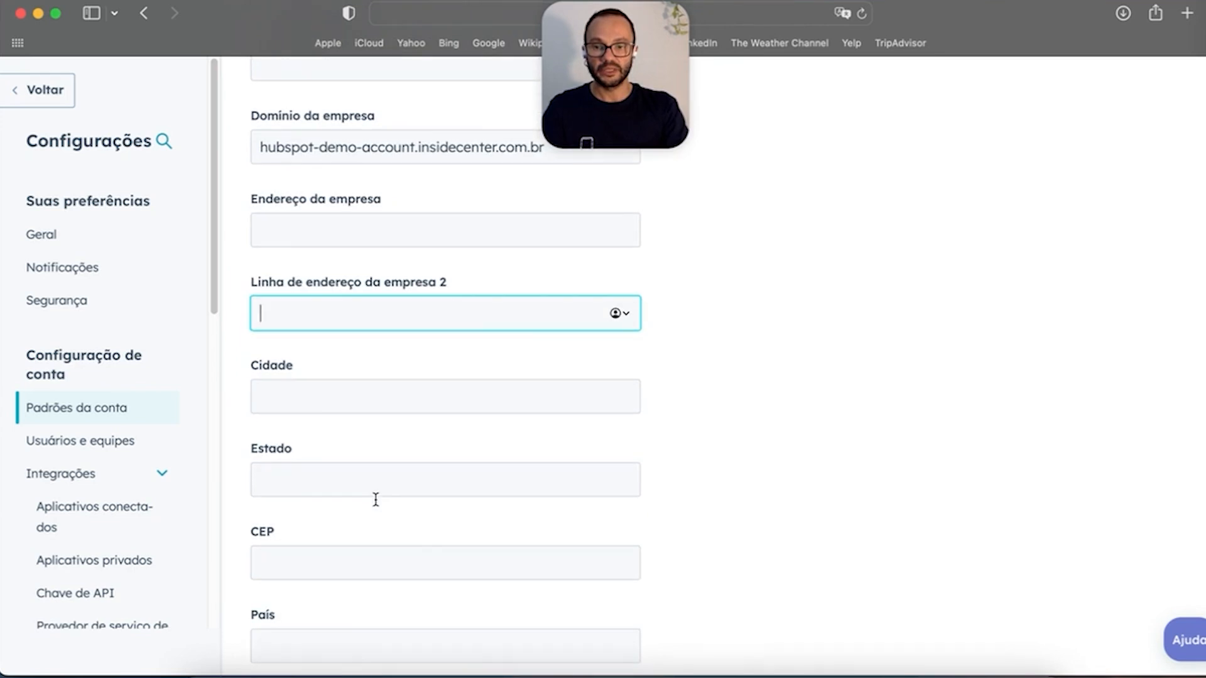
left_click(322, 479)
left_click(356, 567)
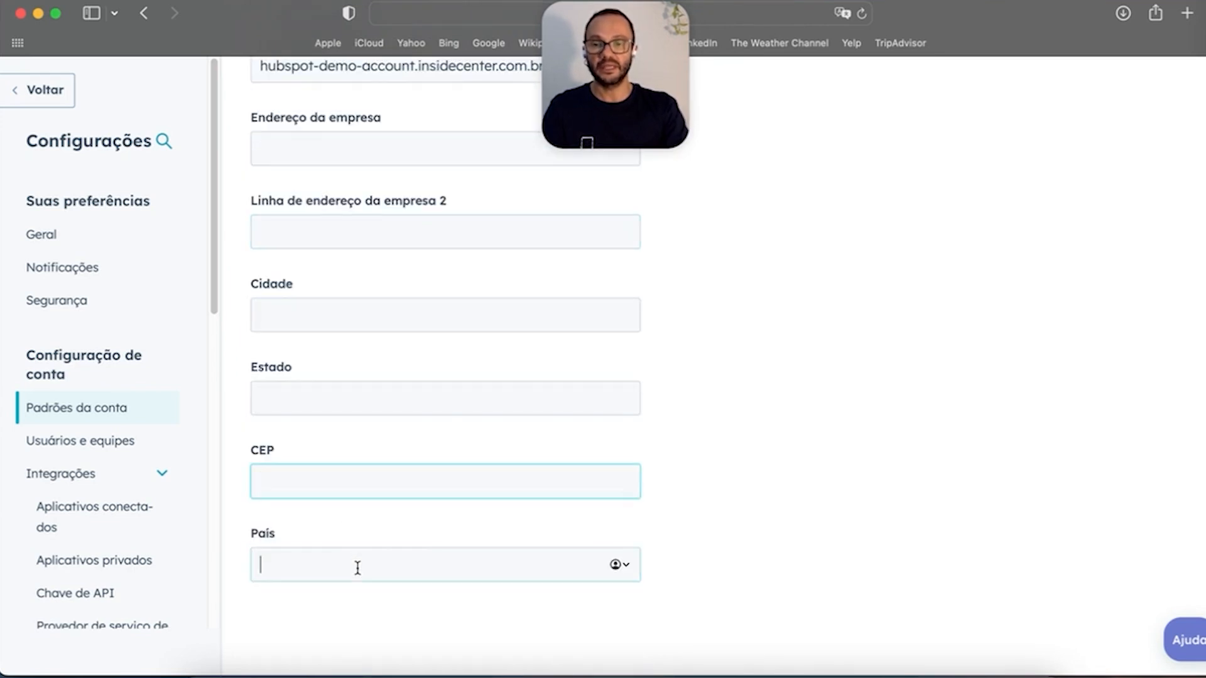
left_click(334, 475)
left_click(293, 385)
left_click(341, 307)
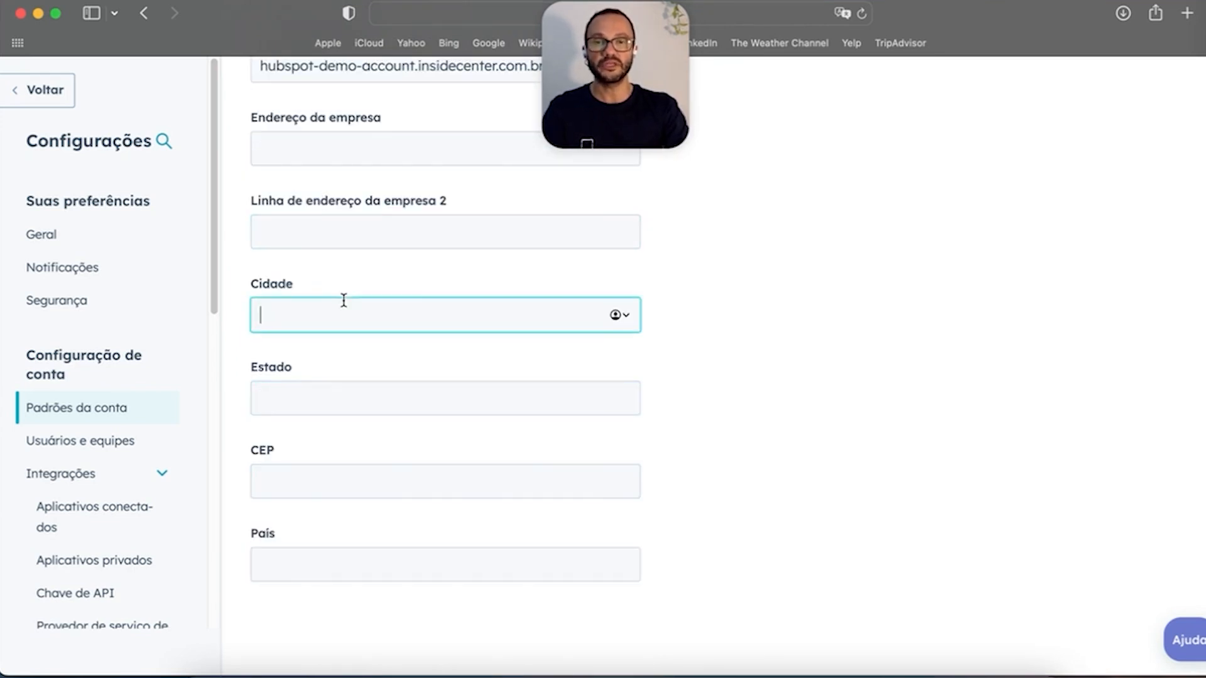
scroll(354, 348, "up", 6)
scroll(354, 348, "up", 5)
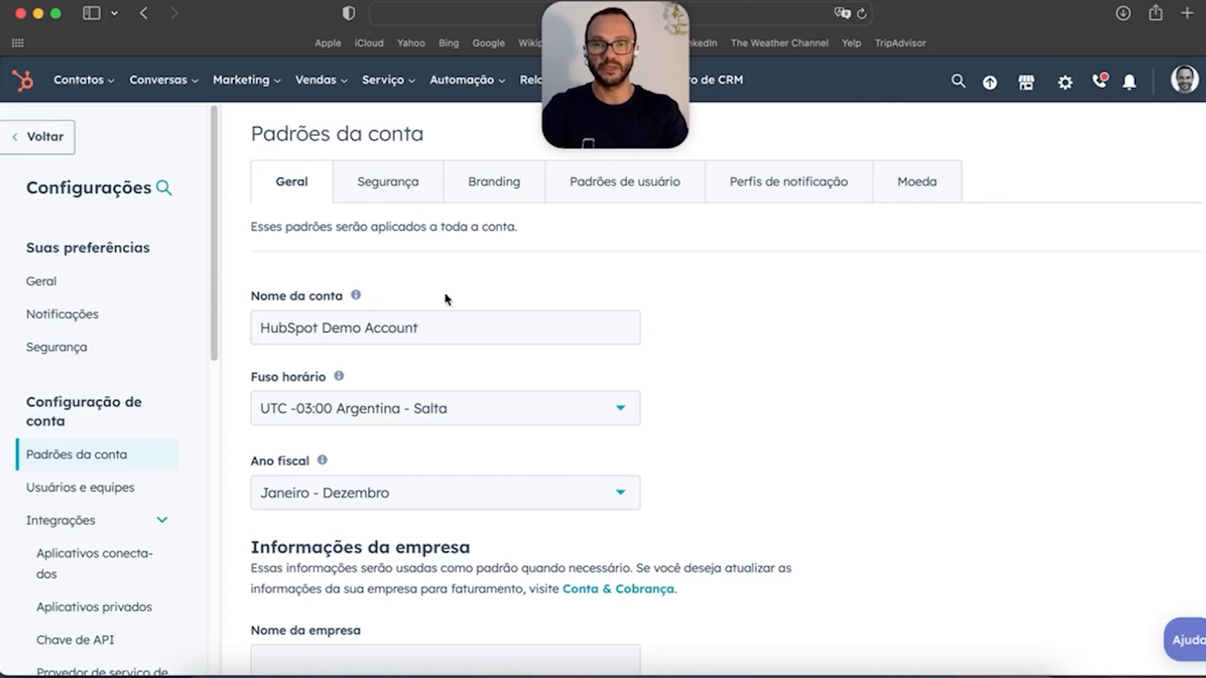
Step: Review the account Security tab's required two-factor authentication and activity log export options
left_click(403, 190)
scroll(457, 222, "down", 3)
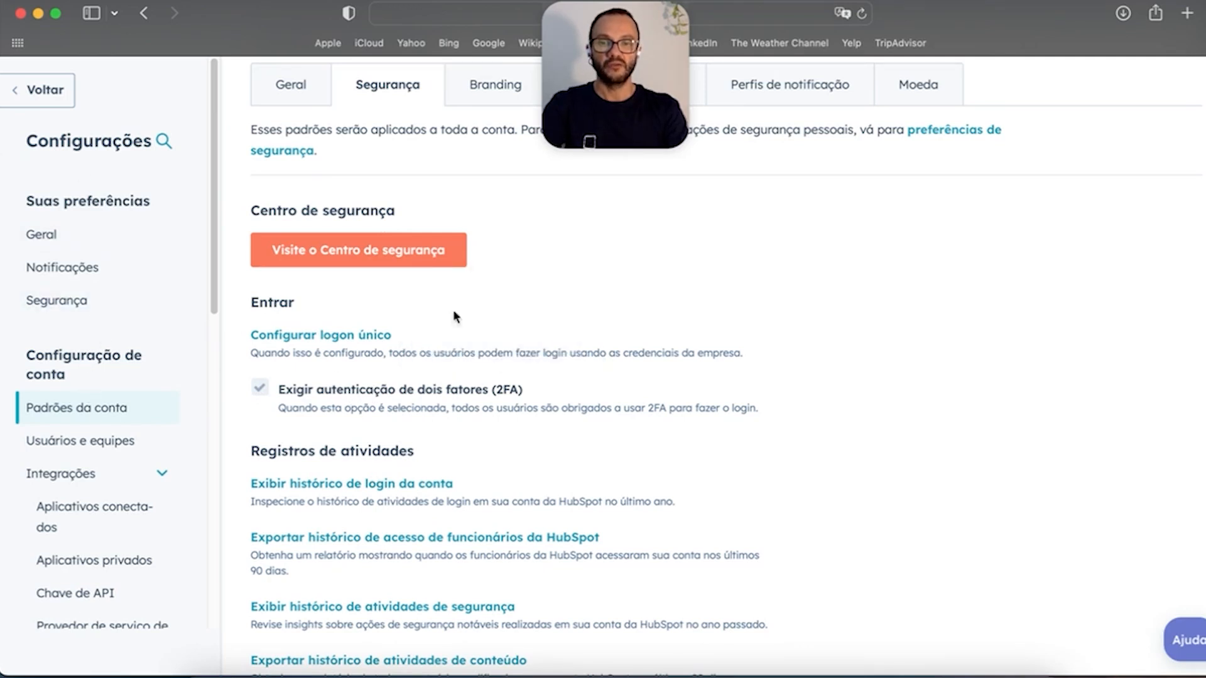
scroll(527, 434, "up", 2)
scroll(526, 435, "down", 1)
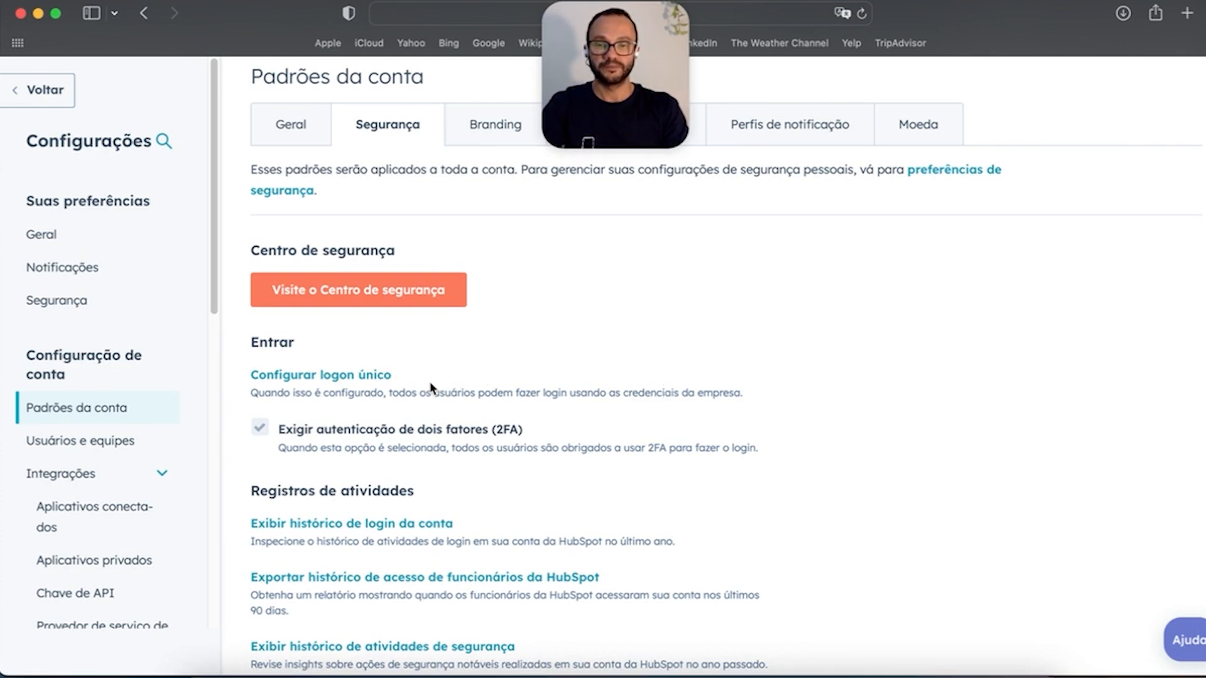
mouse_move(402, 430)
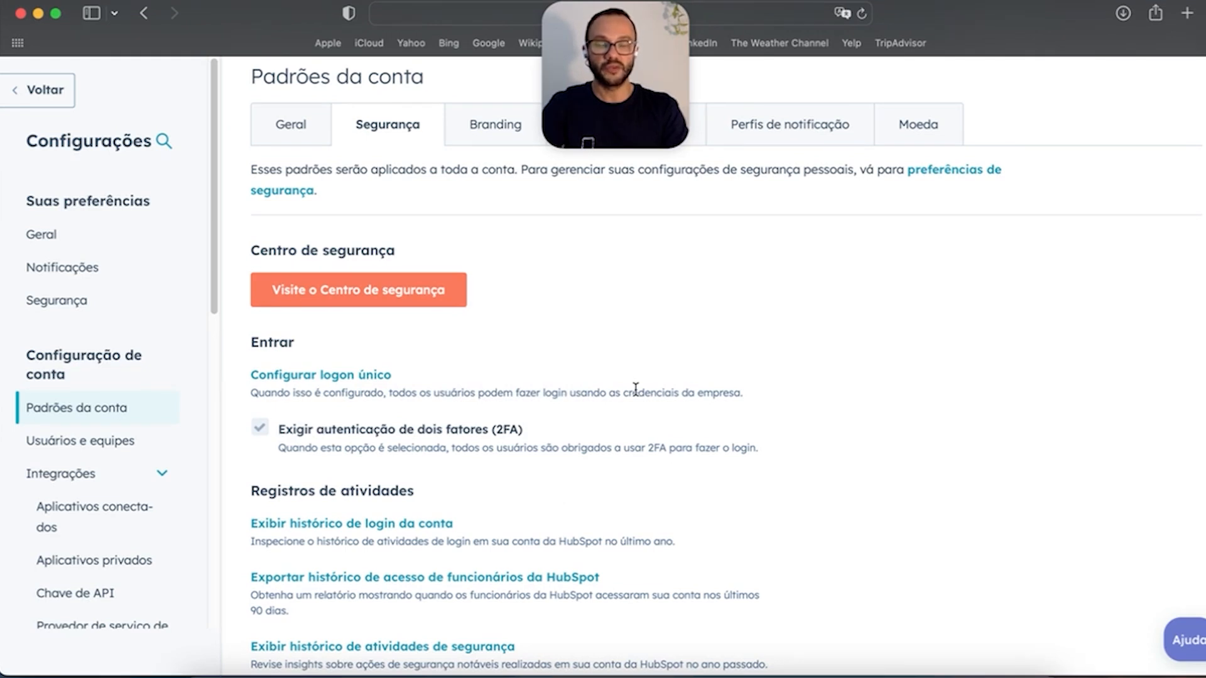
scroll(653, 450, "down", 2)
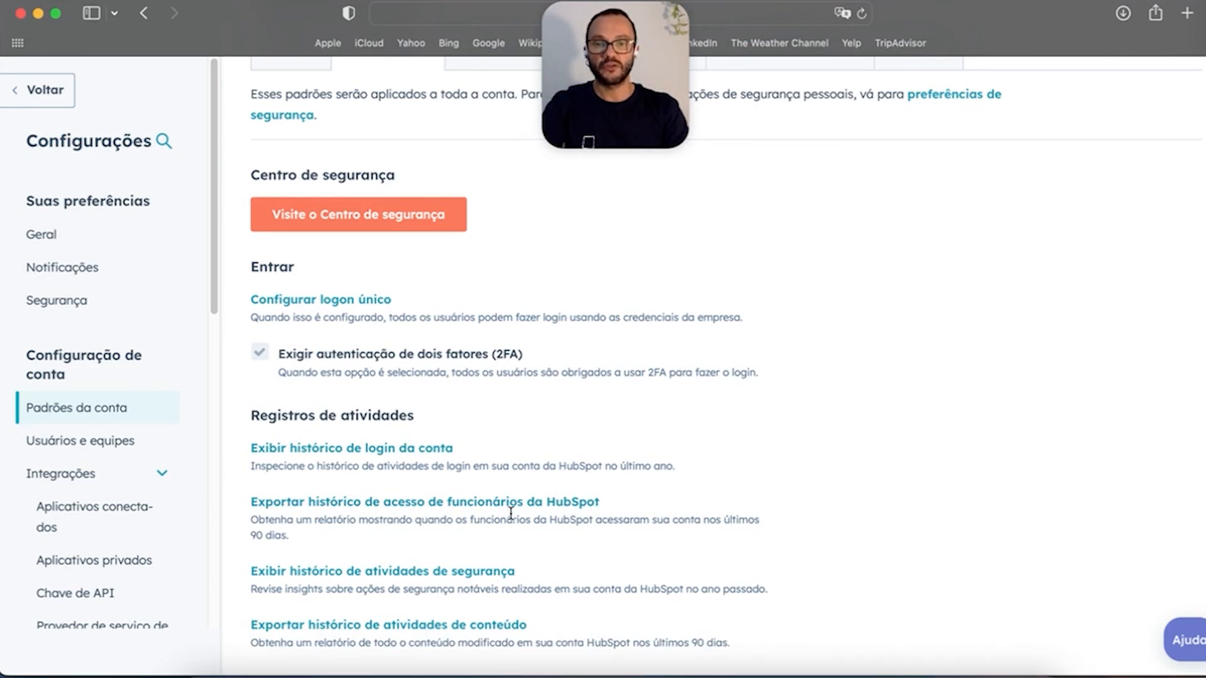
scroll(440, 484, "down", 3)
scroll(376, 465, "down", 5)
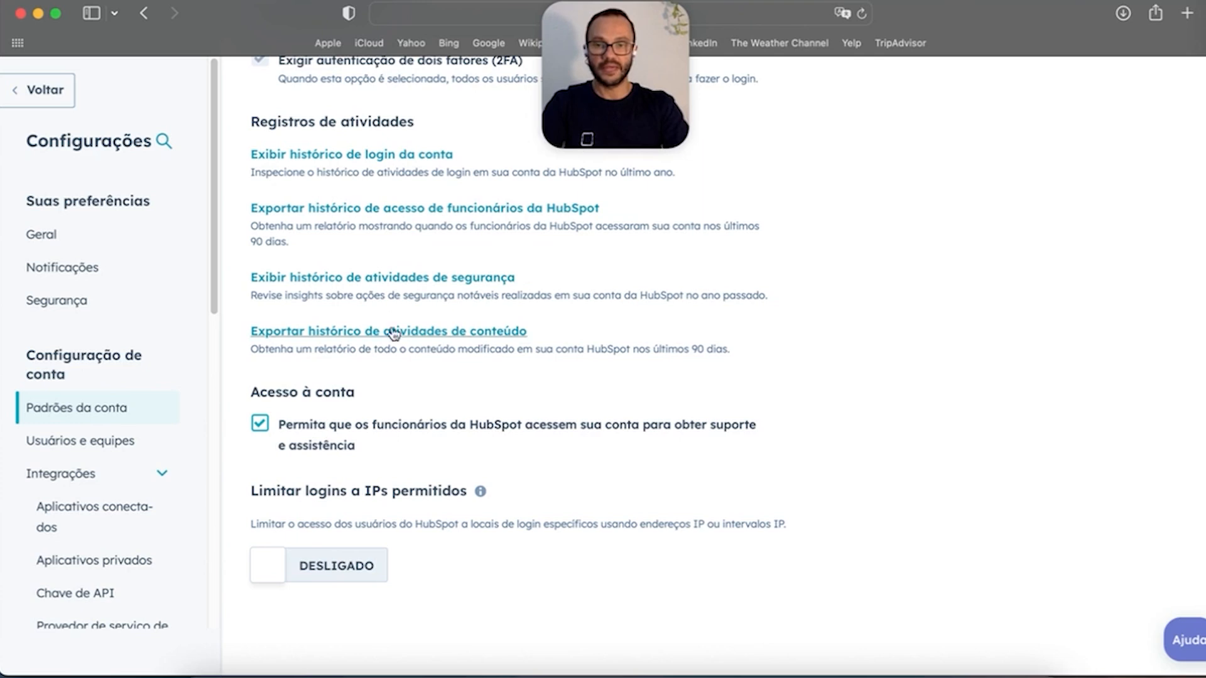
scroll(395, 401, "up", 5)
scroll(393, 401, "up", 4)
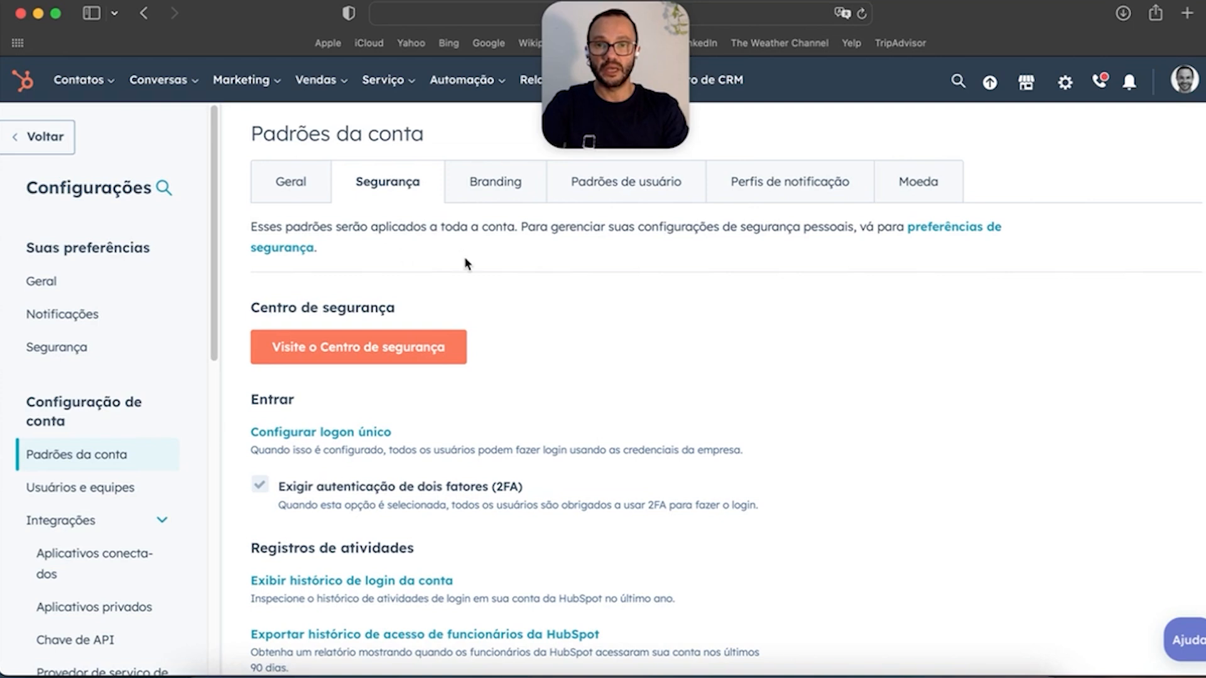
Step: Open the Branding tab and the My brand kit logo name and alt-text details
left_click(497, 199)
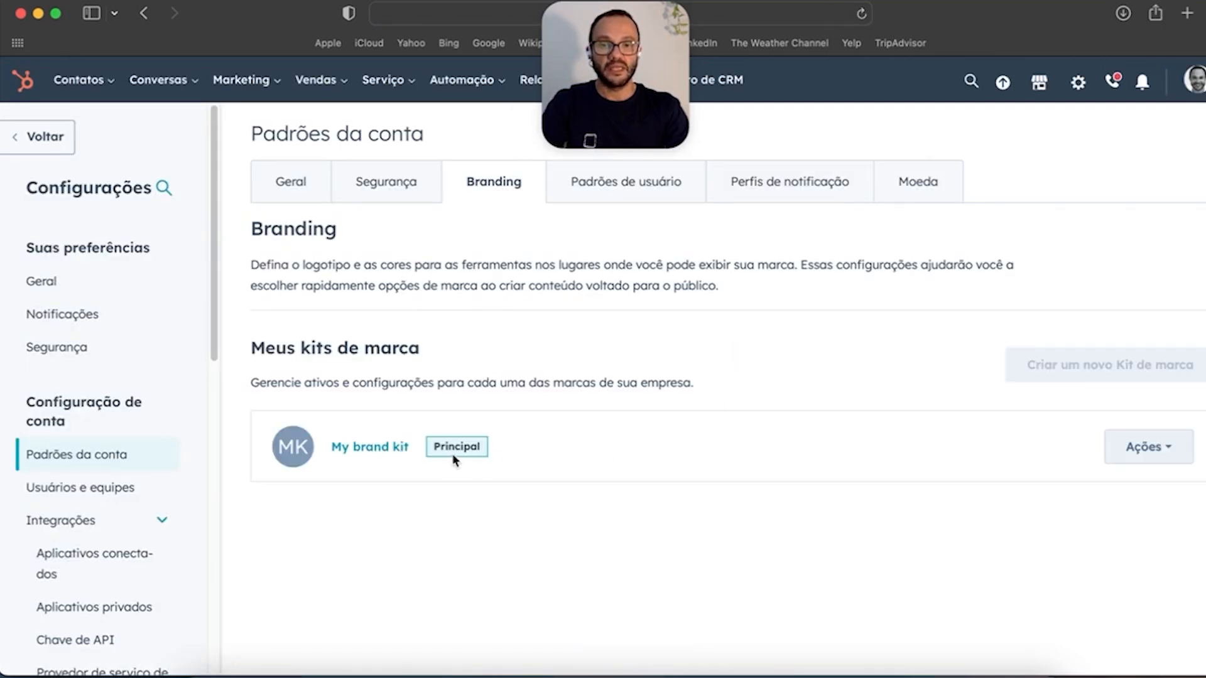
left_click(1155, 452)
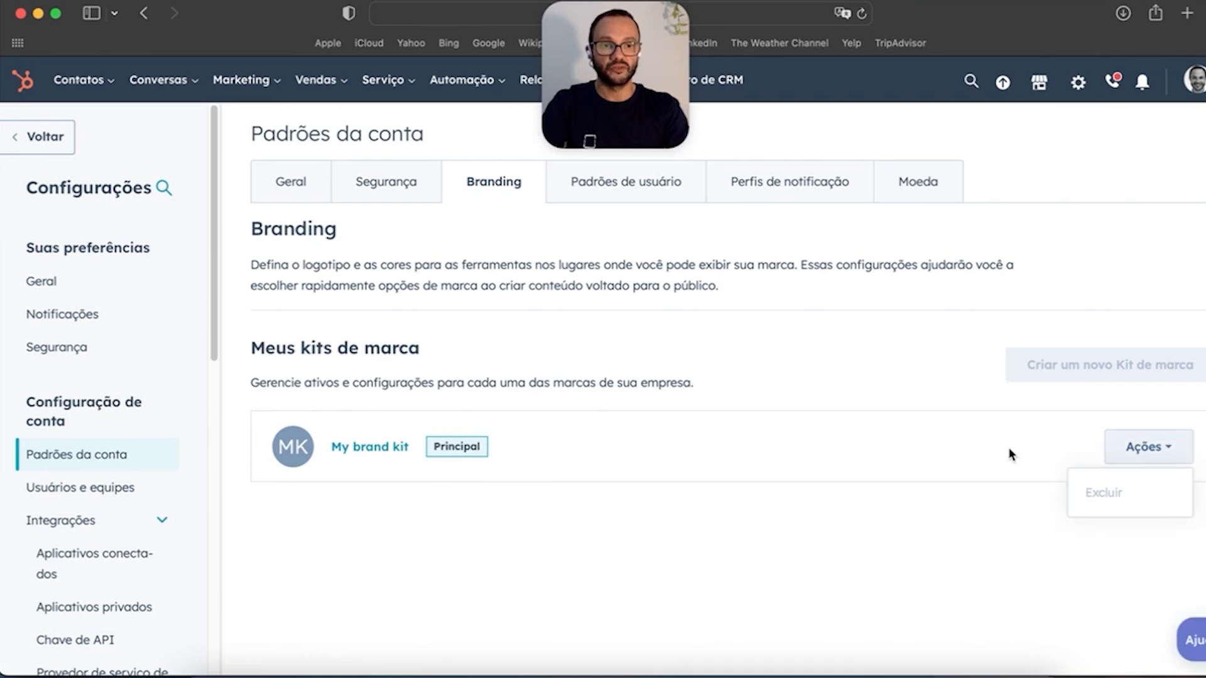
left_click(368, 448)
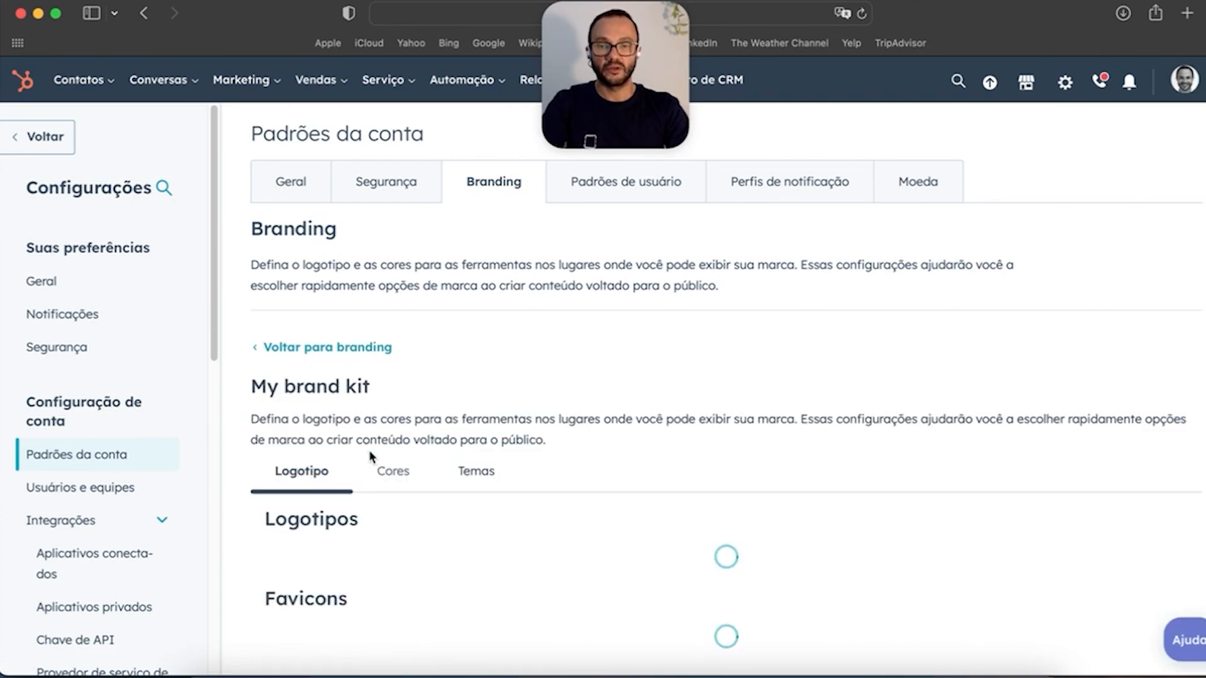
scroll(690, 473, "down", 9)
scroll(789, 464, "up", 1)
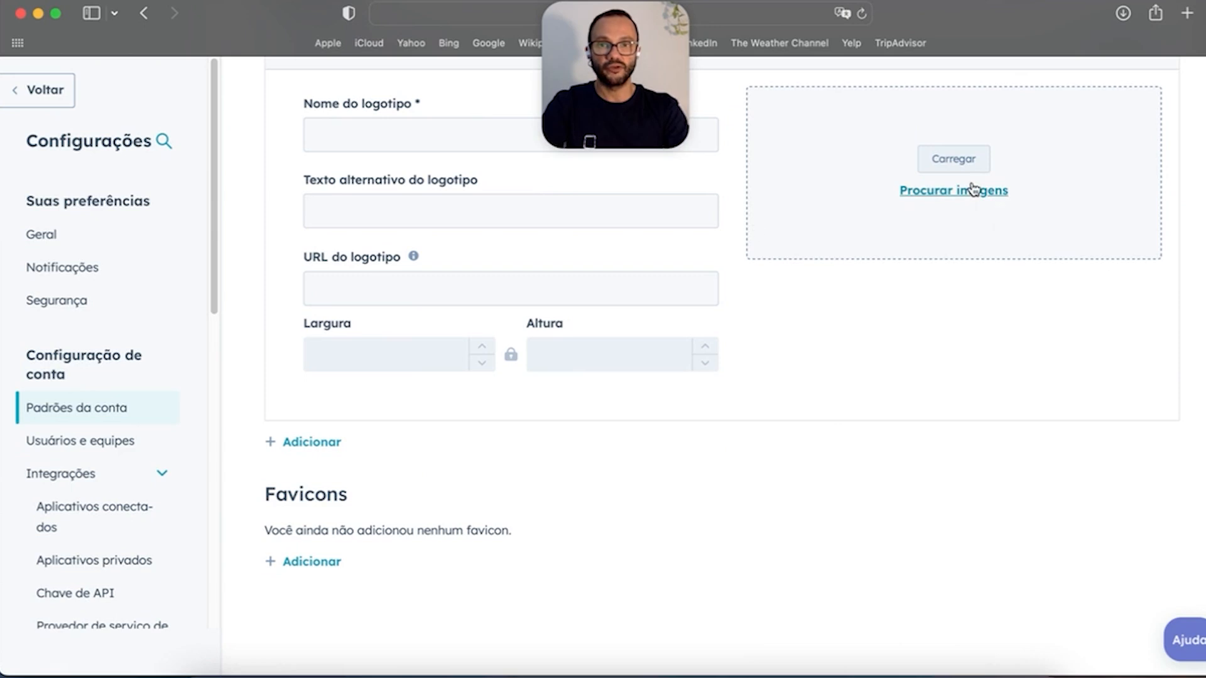
scroll(754, 251, "up", 2)
left_click(409, 272)
left_click(409, 343)
Step: Review the brand kit's colours, selecting the primary colour value 425b76
scroll(426, 485, "down", 2)
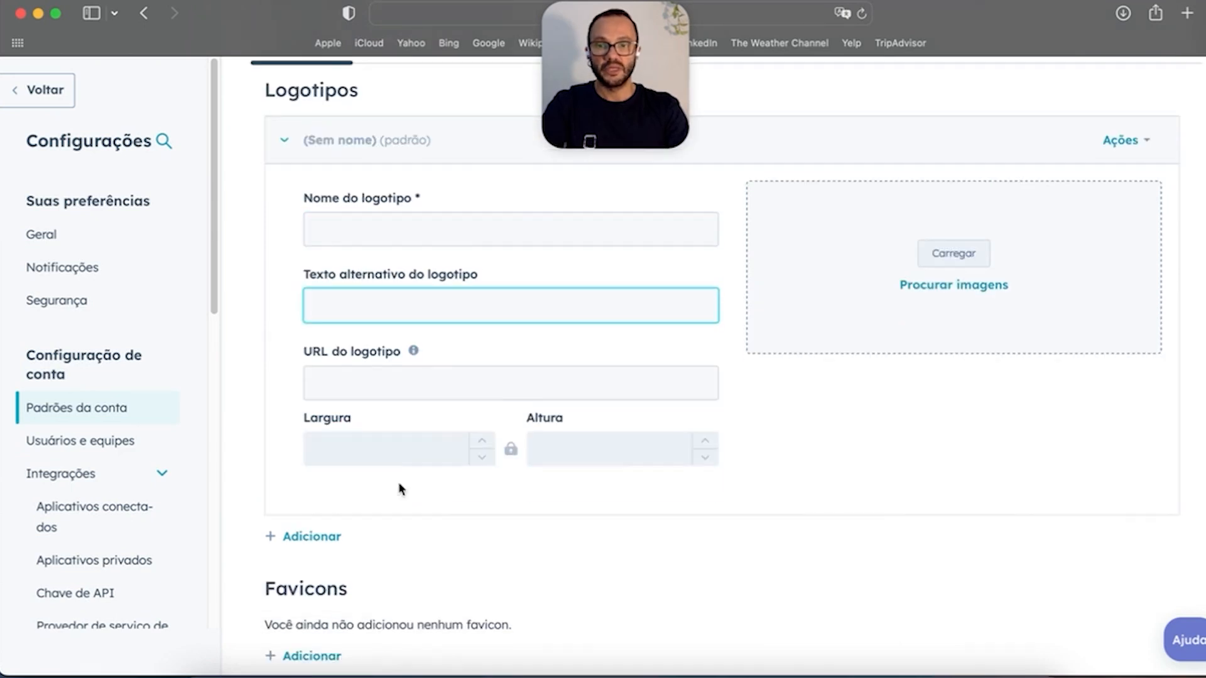
scroll(501, 506, "up", 3)
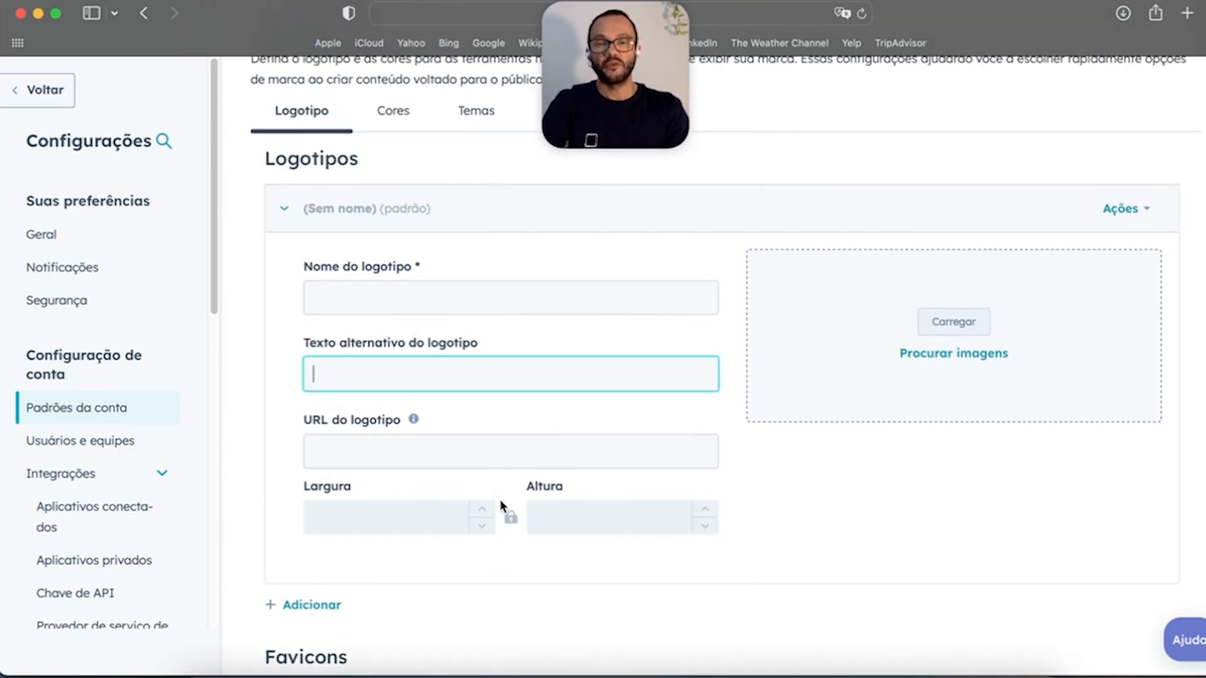
scroll(503, 493, "up", 10)
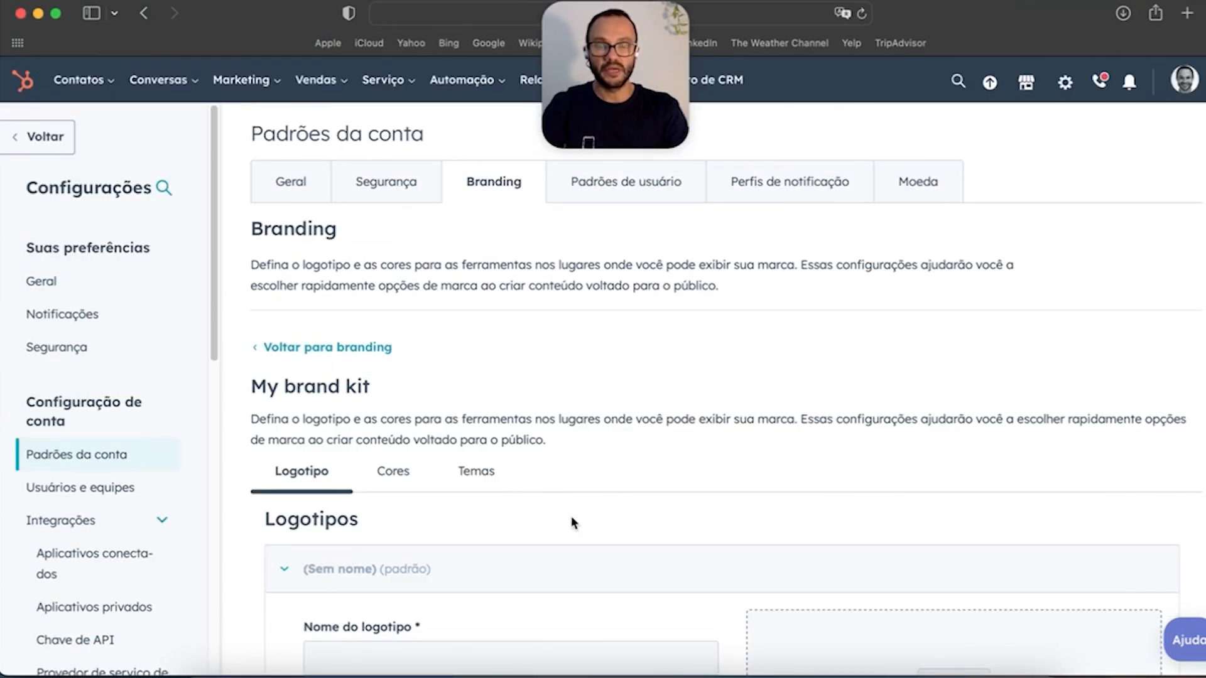
scroll(565, 503, "down", 12)
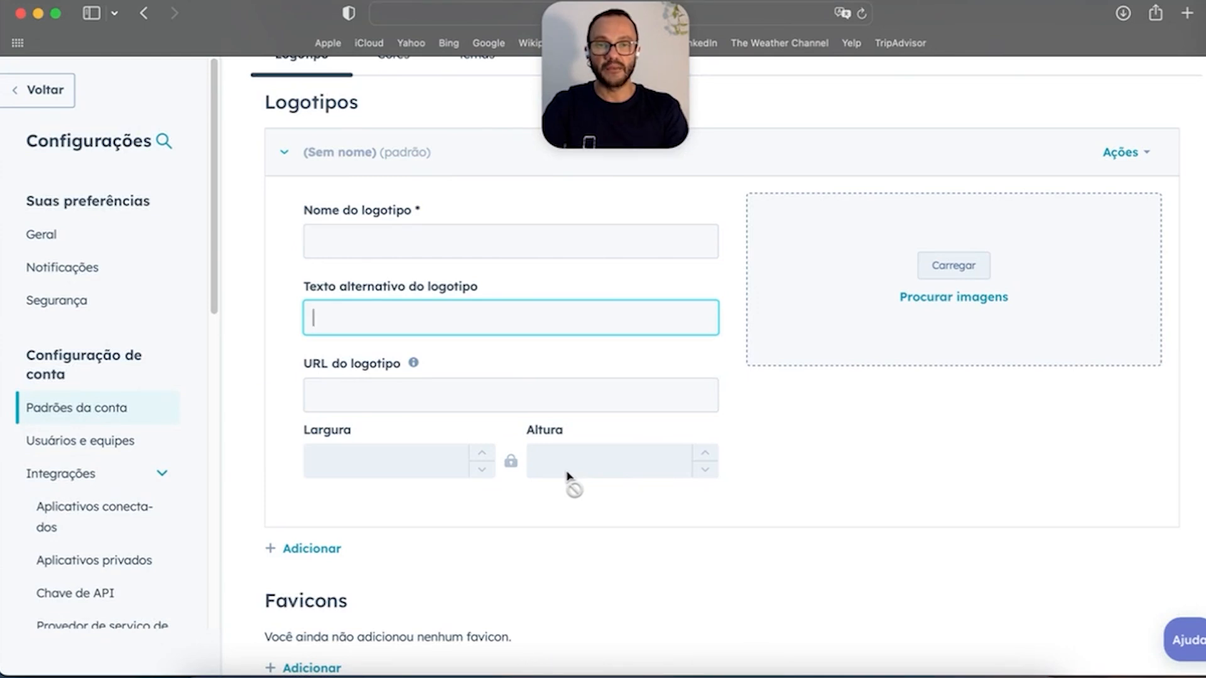
scroll(583, 404, "up", 12)
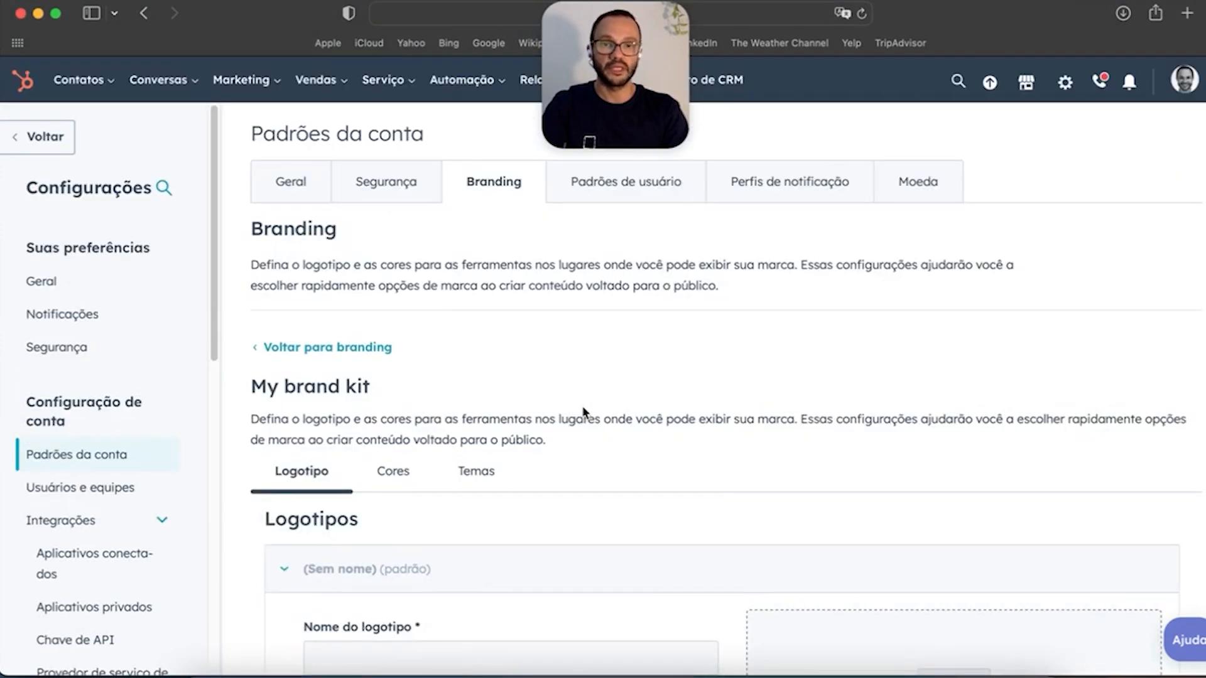
scroll(575, 392, "down", 8)
left_click(396, 184)
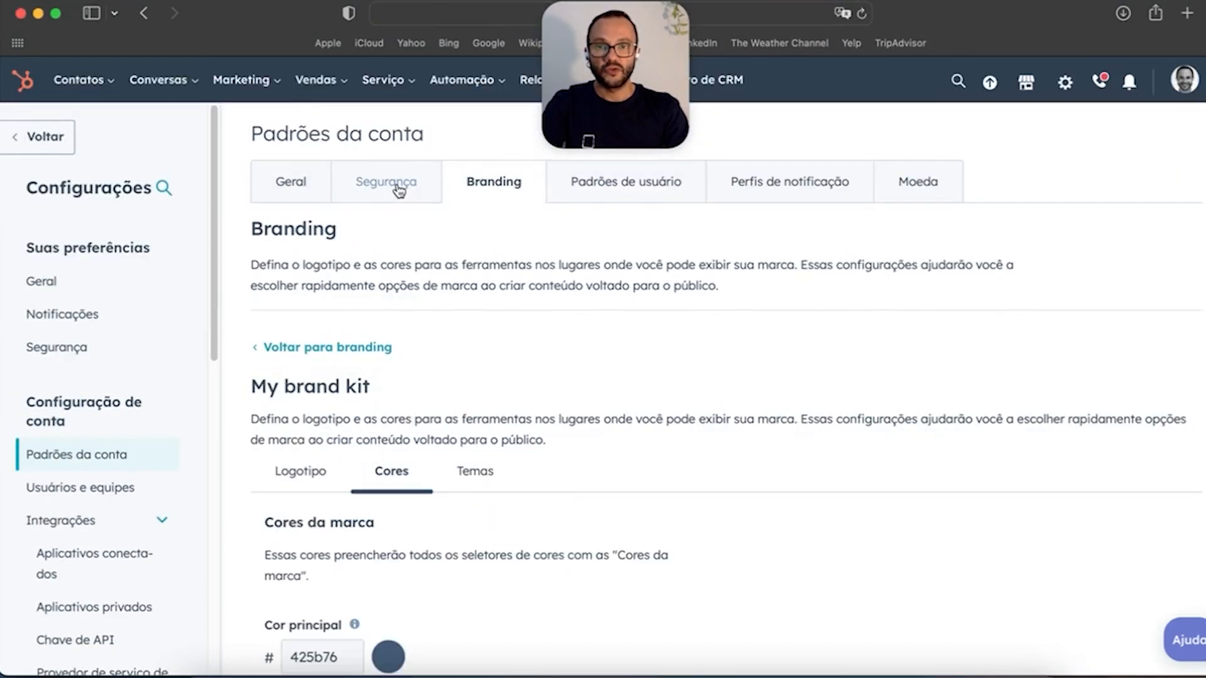
scroll(385, 415, "down", 7)
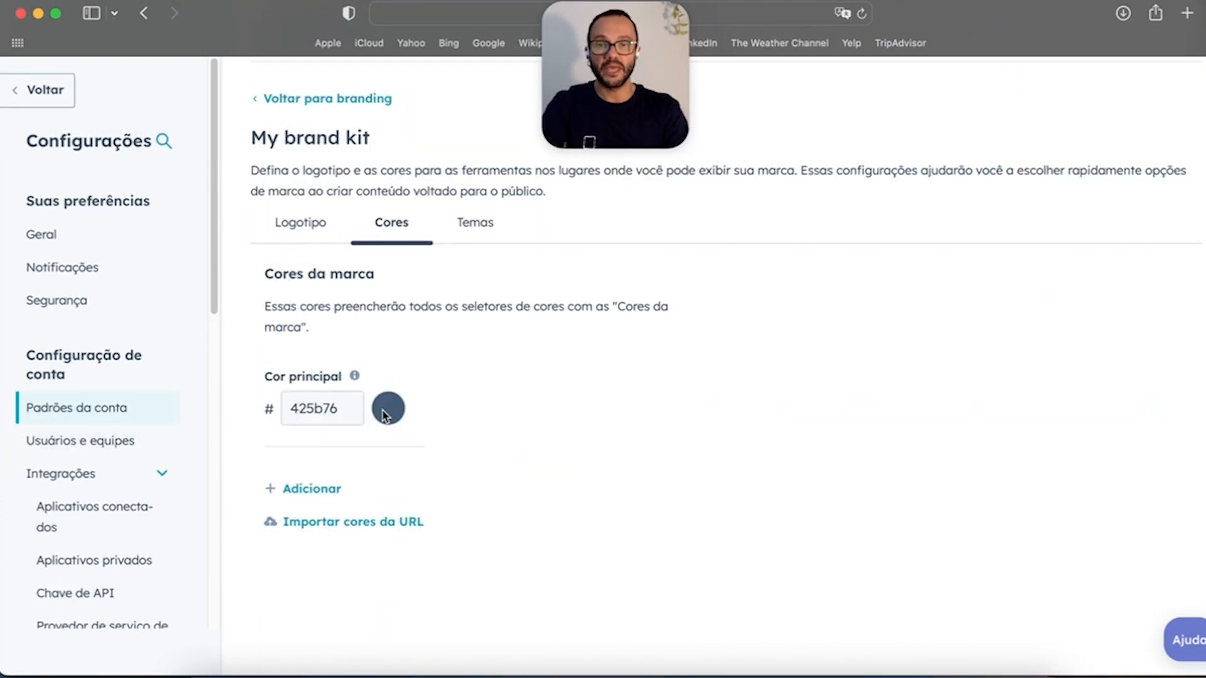
double_click(347, 409)
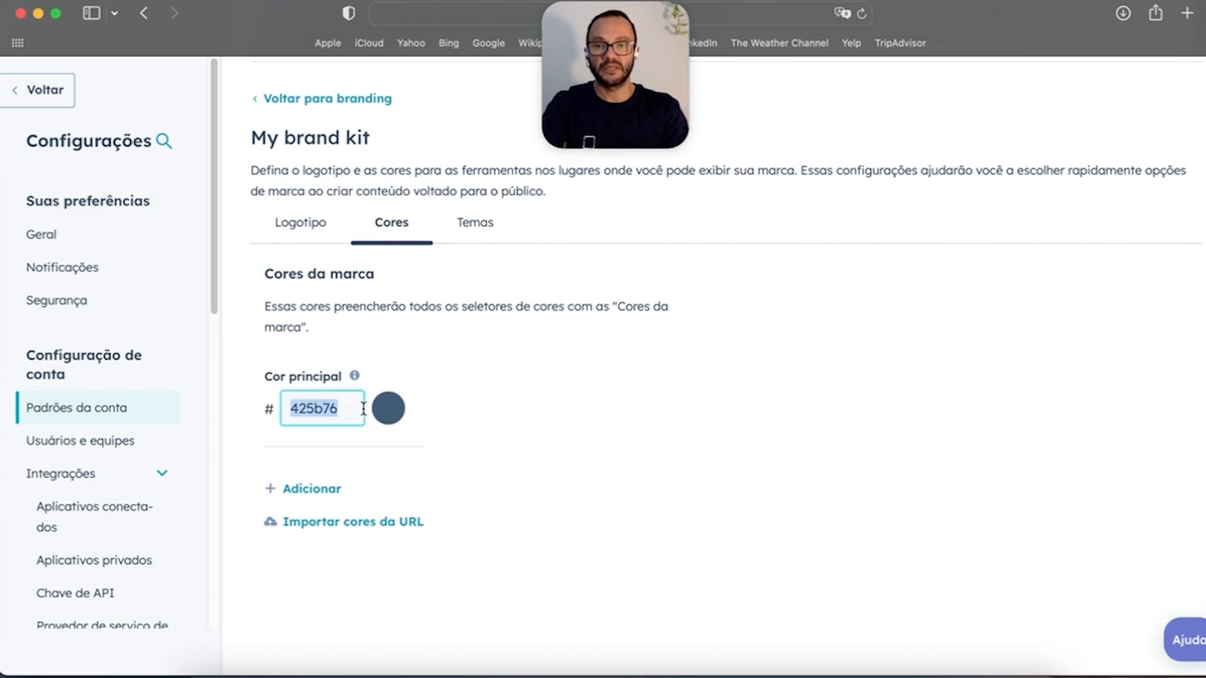
Step: Open the theme picker from the brand kit's Themes section, then back out to Branding
left_click(468, 223)
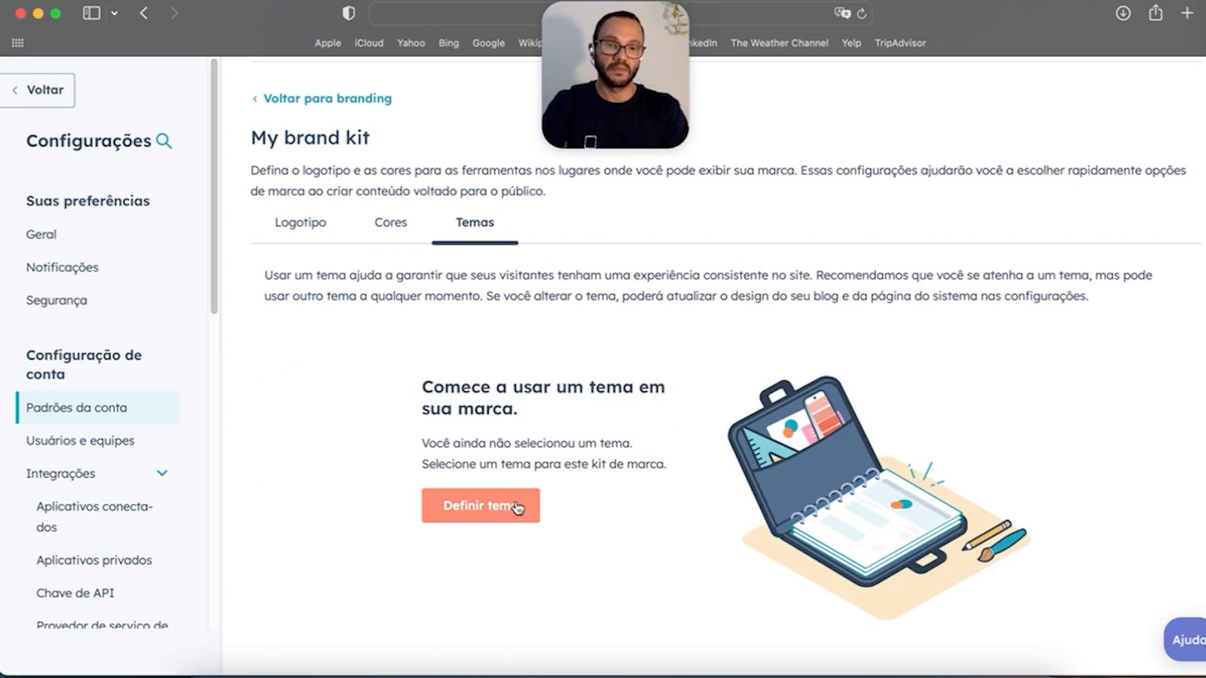
scroll(505, 512, "up", 1)
left_click(477, 568)
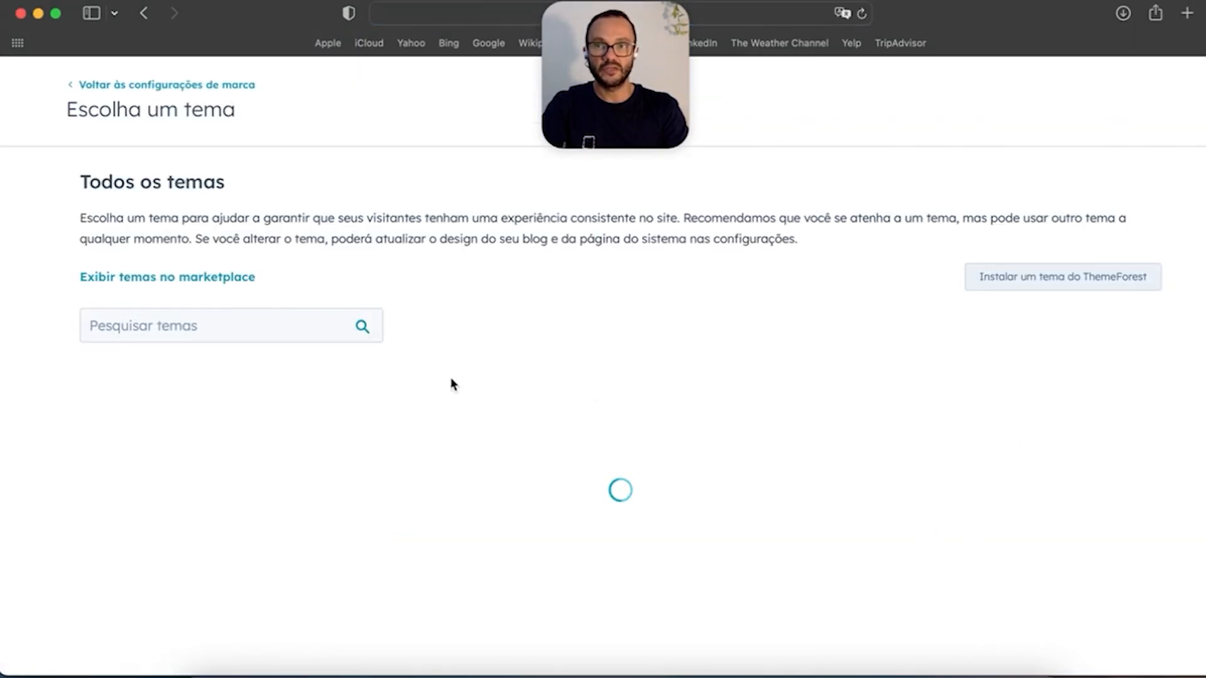
left_click(188, 91)
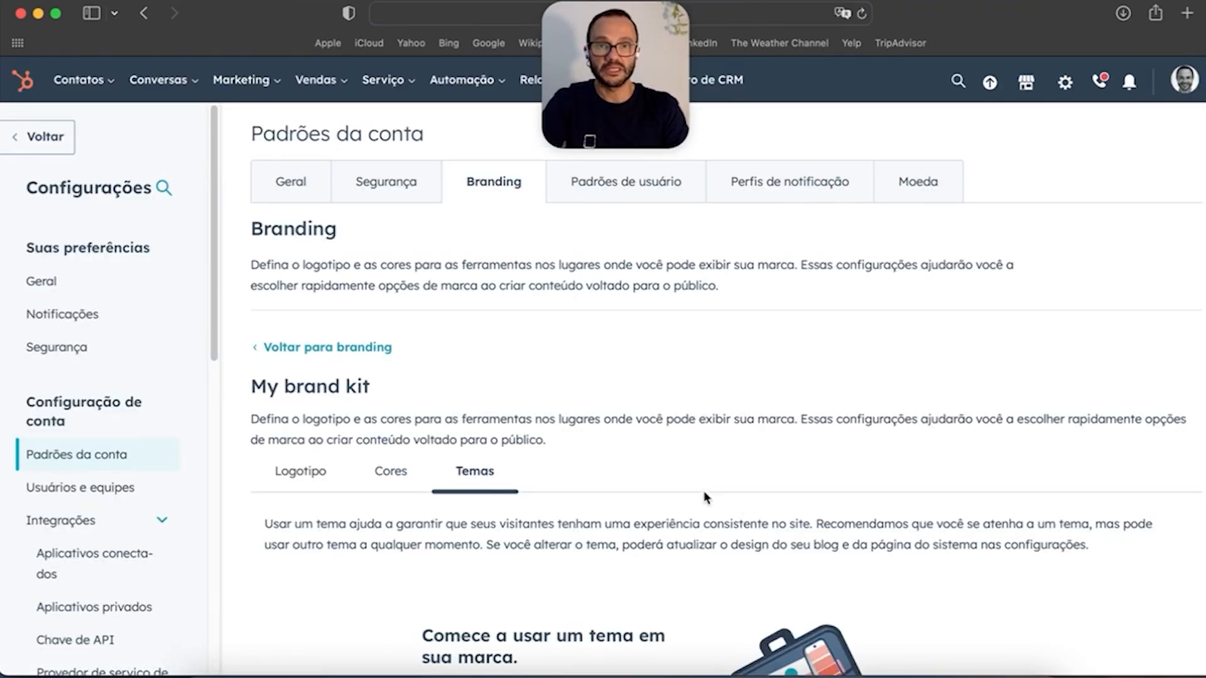
Step: Scroll through the Padrões de usuário language, date format and e-mail font defaults, then show Perfis de notificação
left_click(640, 190)
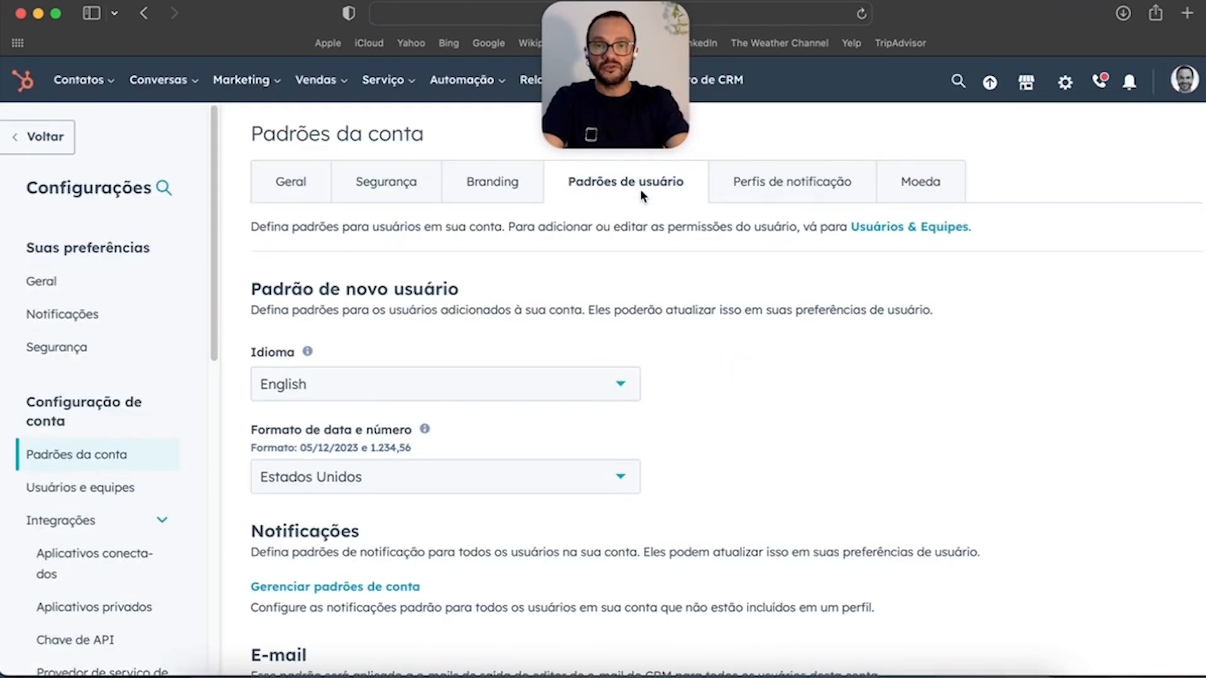
scroll(735, 399, "down", 1)
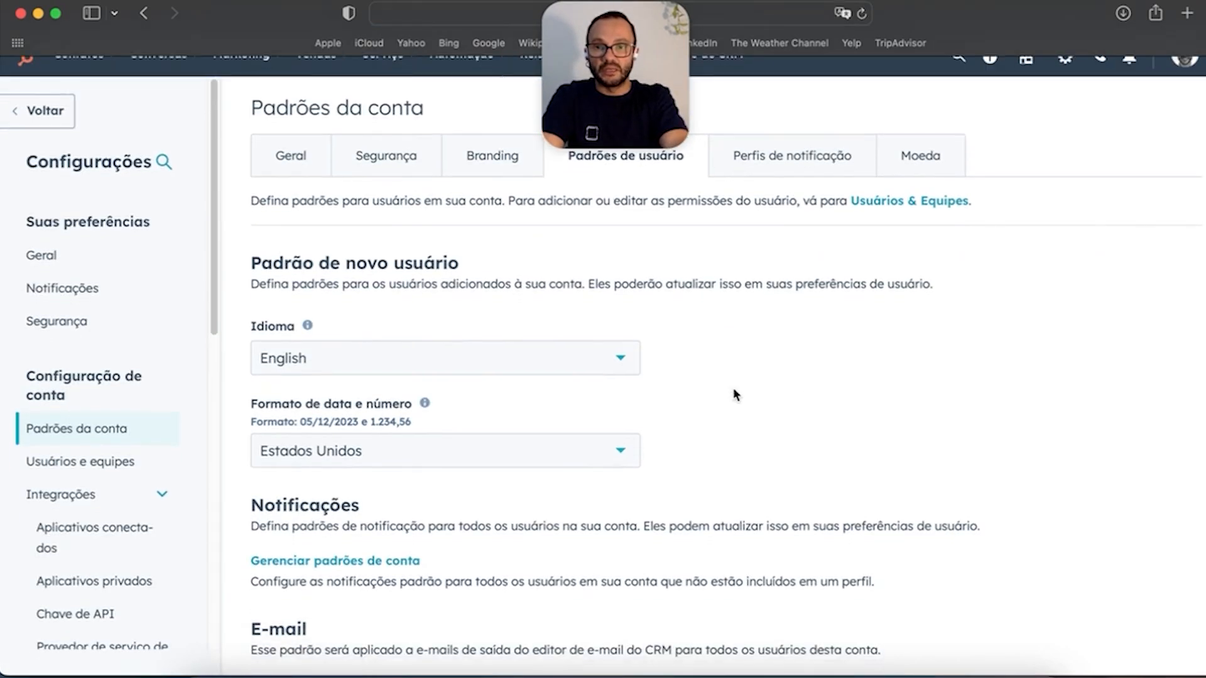
scroll(656, 417, "down", 5)
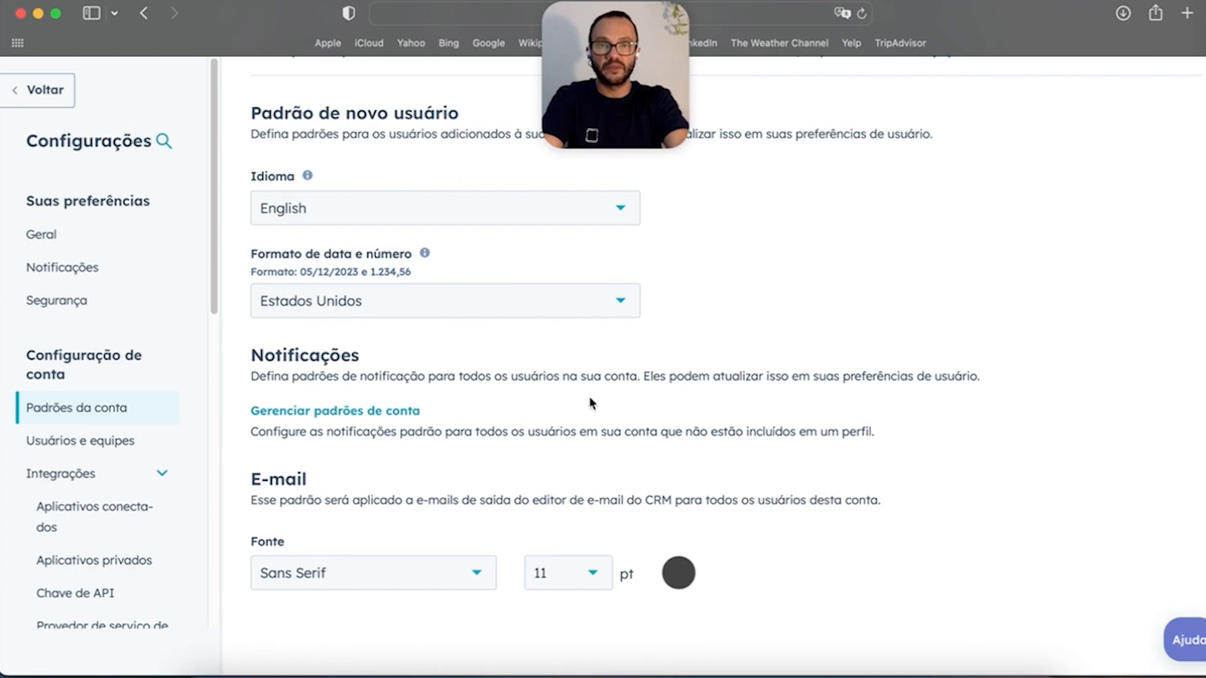
scroll(601, 370, "up", 3)
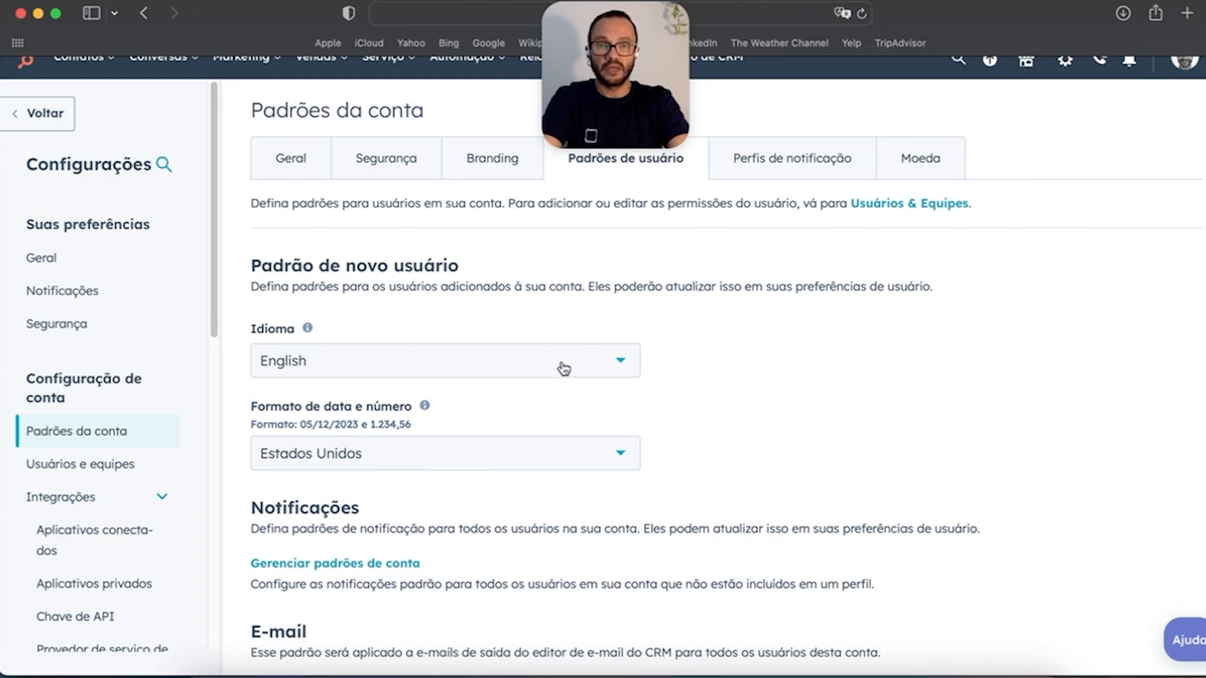
left_click(778, 162)
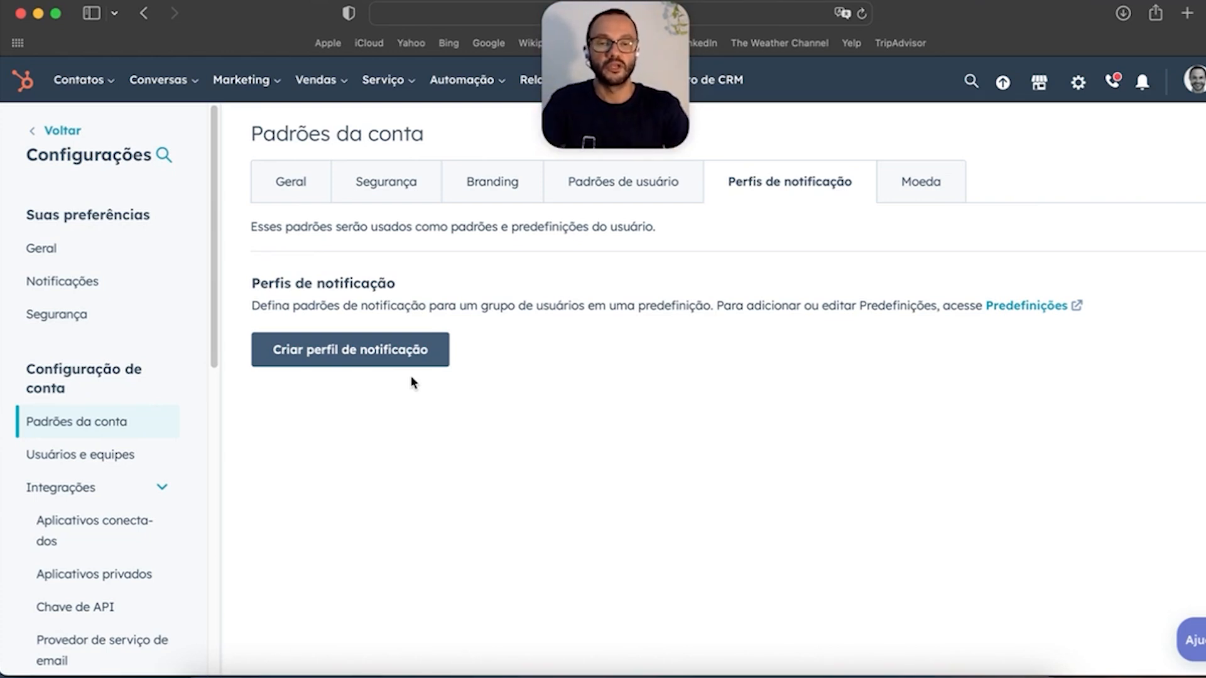
Step: Show the Moeda tab: US dollars as company currency, Brazilian reals at rate 0,2
left_click(922, 181)
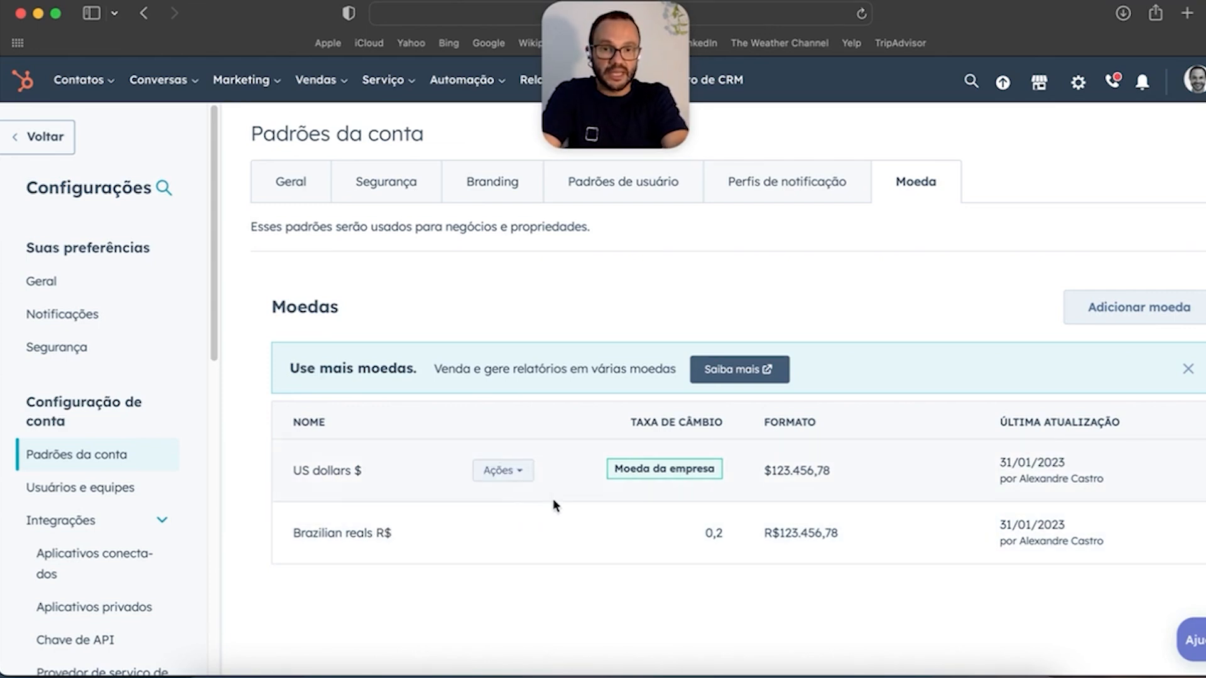
left_click(1139, 311)
double_click(499, 306)
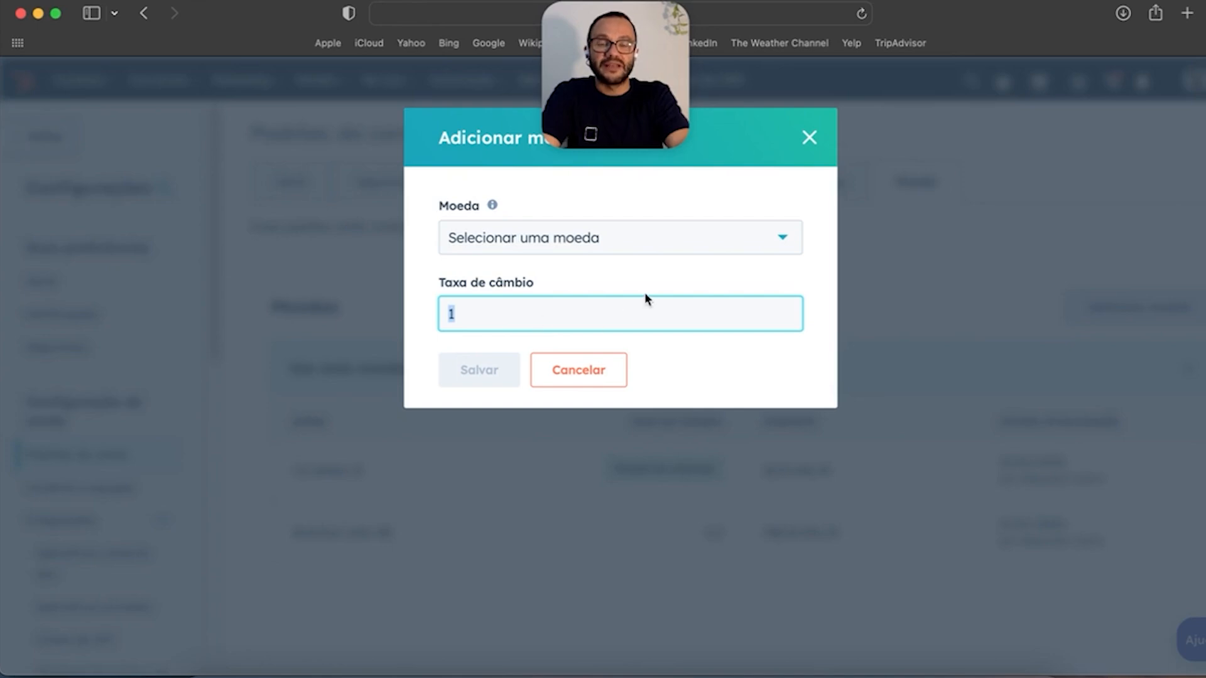
left_click(809, 138)
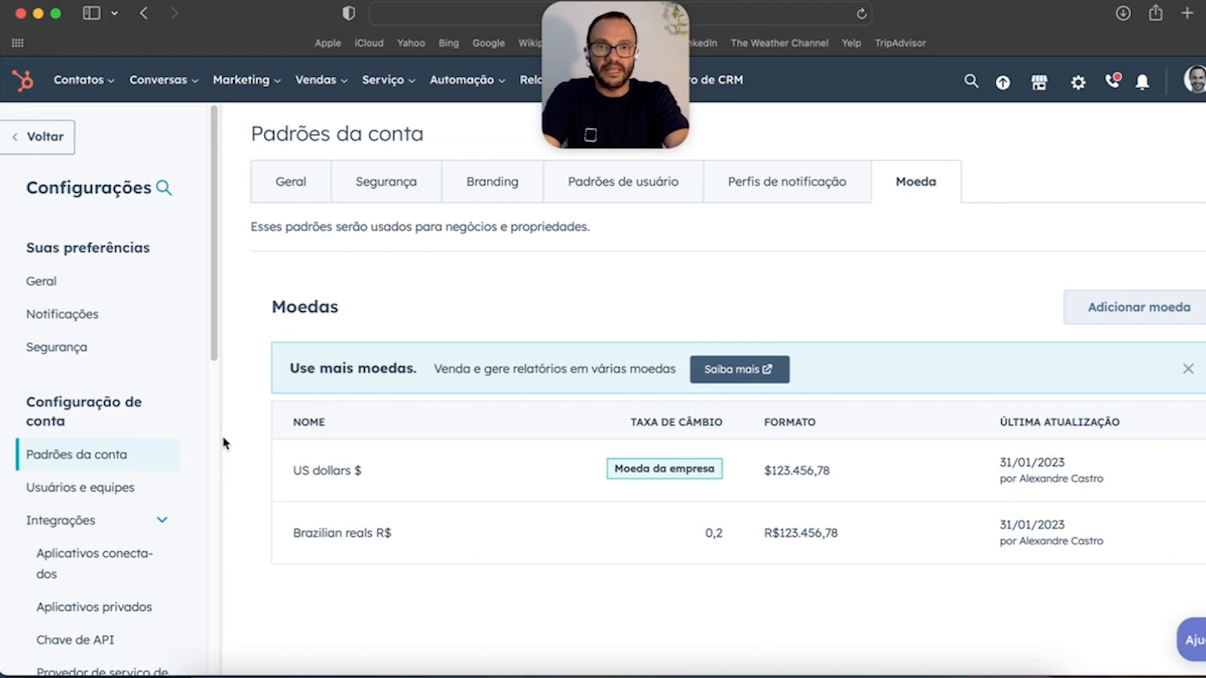
scroll(131, 411, "down", 2)
scroll(129, 414, "down", 2)
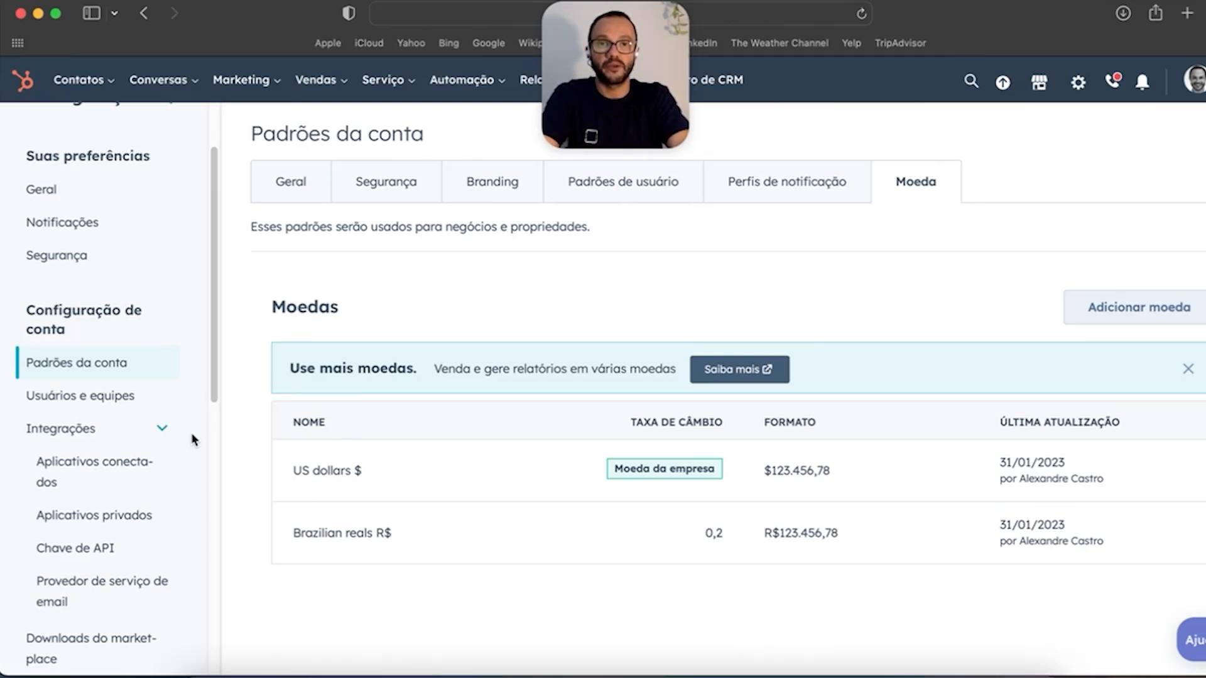
Step: Open Usuários e equipes, scan the user list, and show the 9 Sales and 8 Service Enterprise licences
left_click(90, 398)
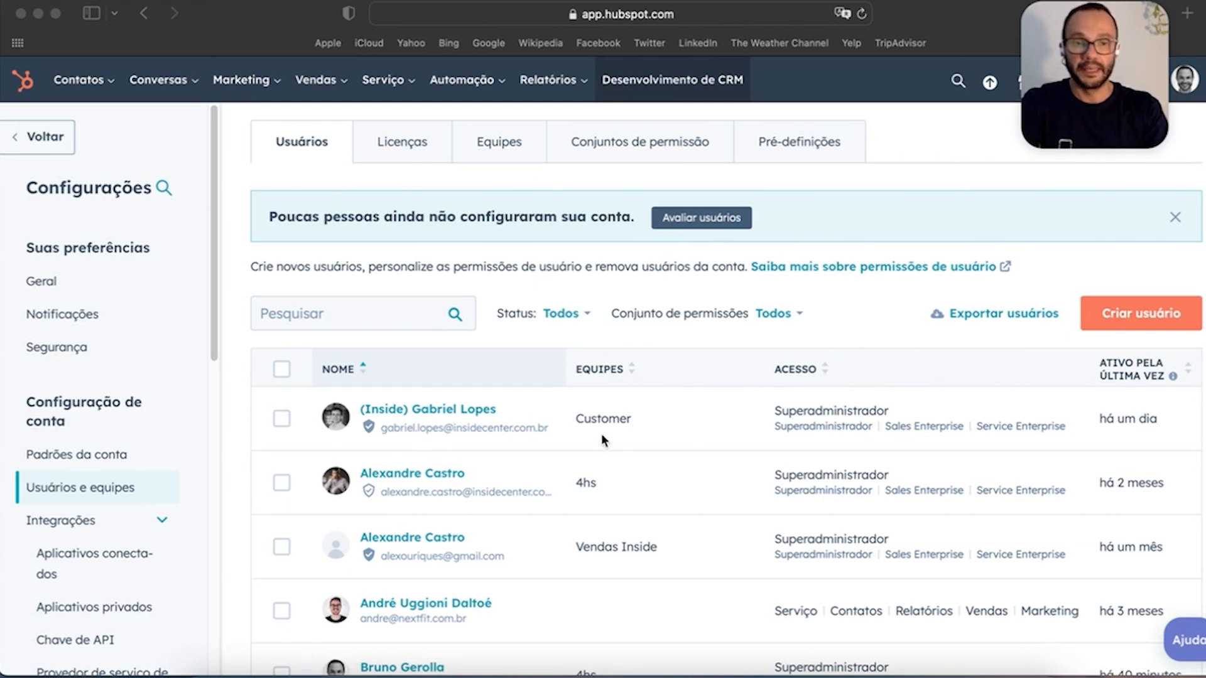
scroll(867, 512, "down", 8)
scroll(876, 512, "up", 8)
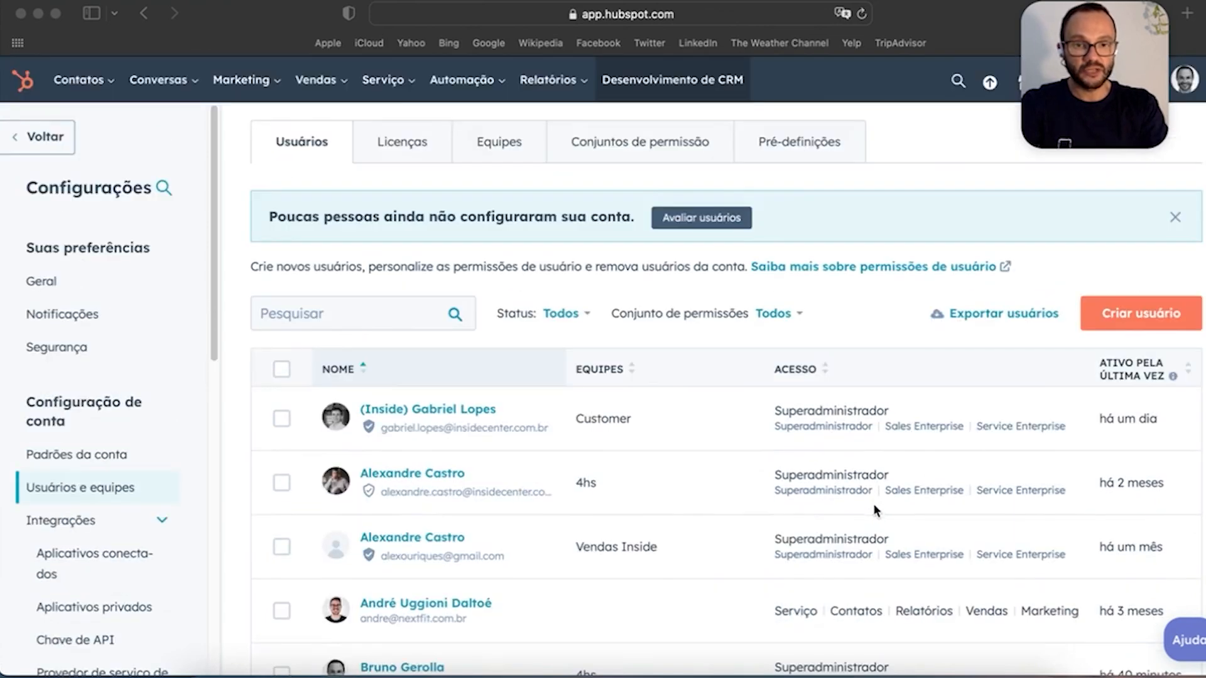
left_click(408, 141)
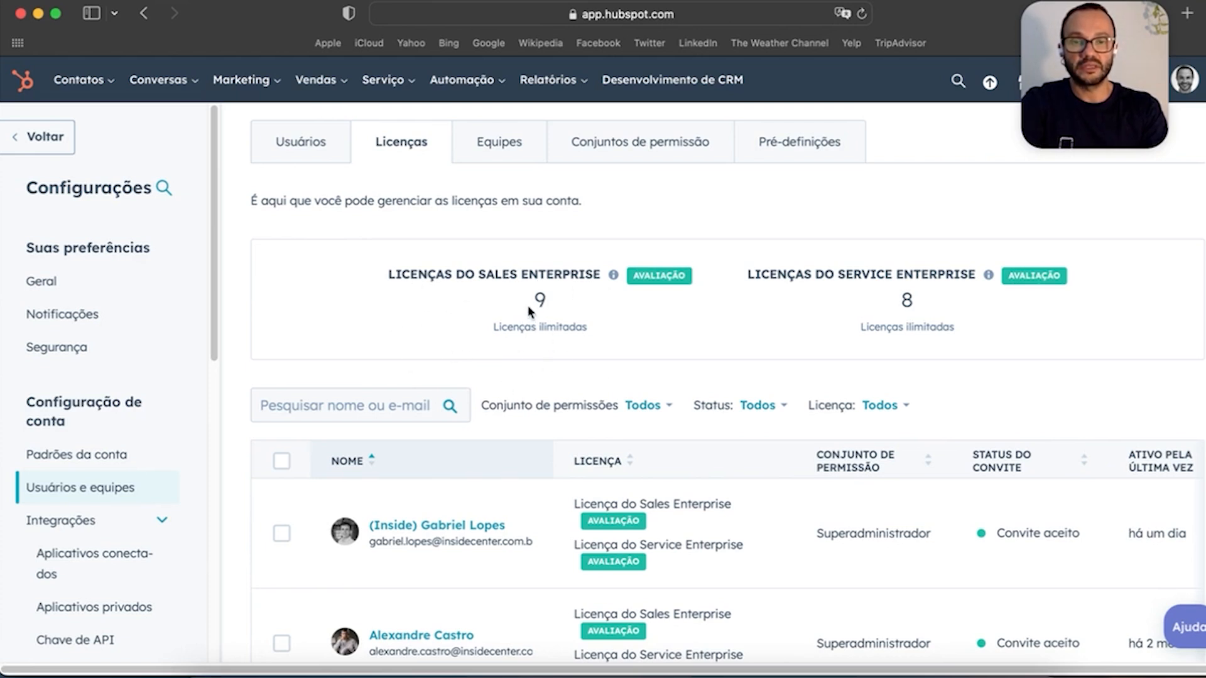
Step: Cancel a user's licence editor, then list the teams Customer, Sales Ops, SDR (Kamino) and Vendas Inside
scroll(578, 350, "down", 3)
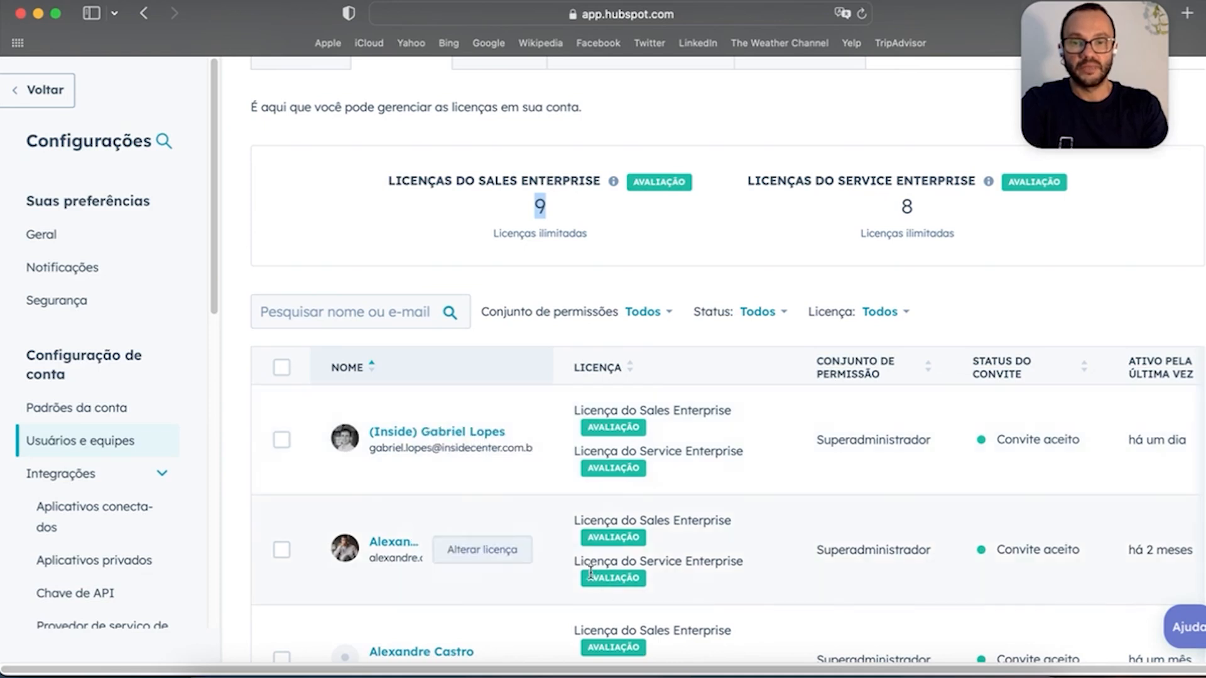
left_click(498, 441)
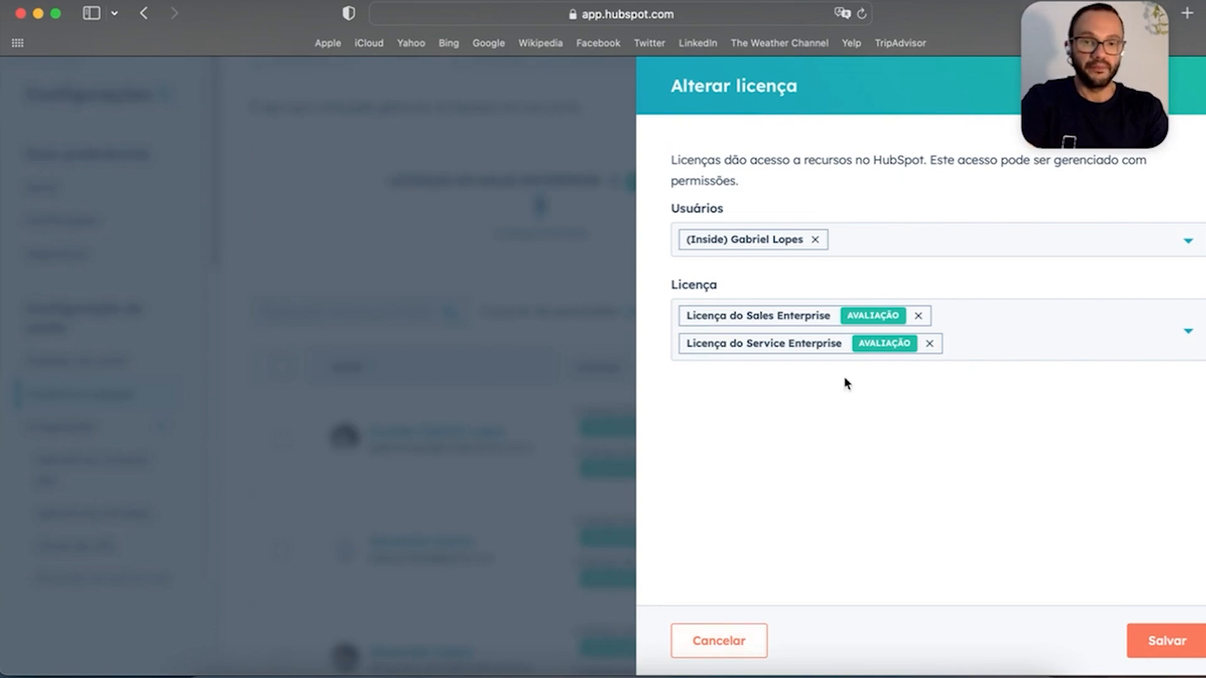
left_click(725, 647)
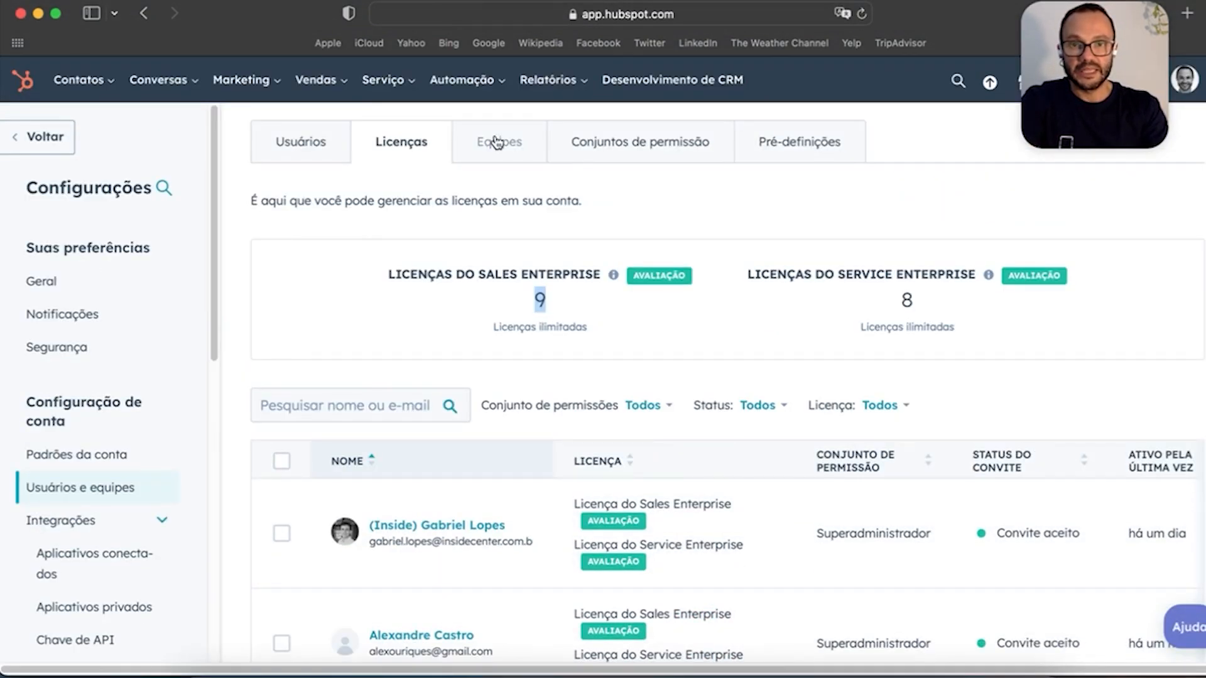
left_click(496, 142)
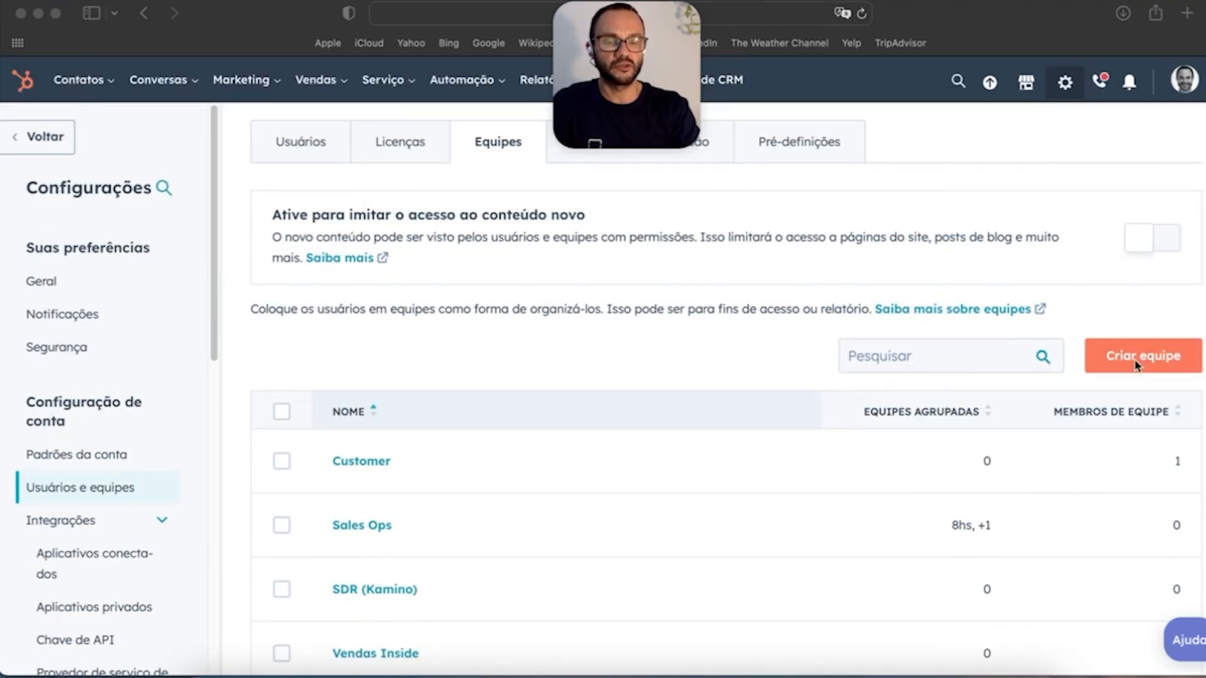
Step: Start a new team and name it 'equipe teste'
left_click(1152, 357)
left_click(840, 186)
type("equip")
key("BackSpace")
type("e teste")
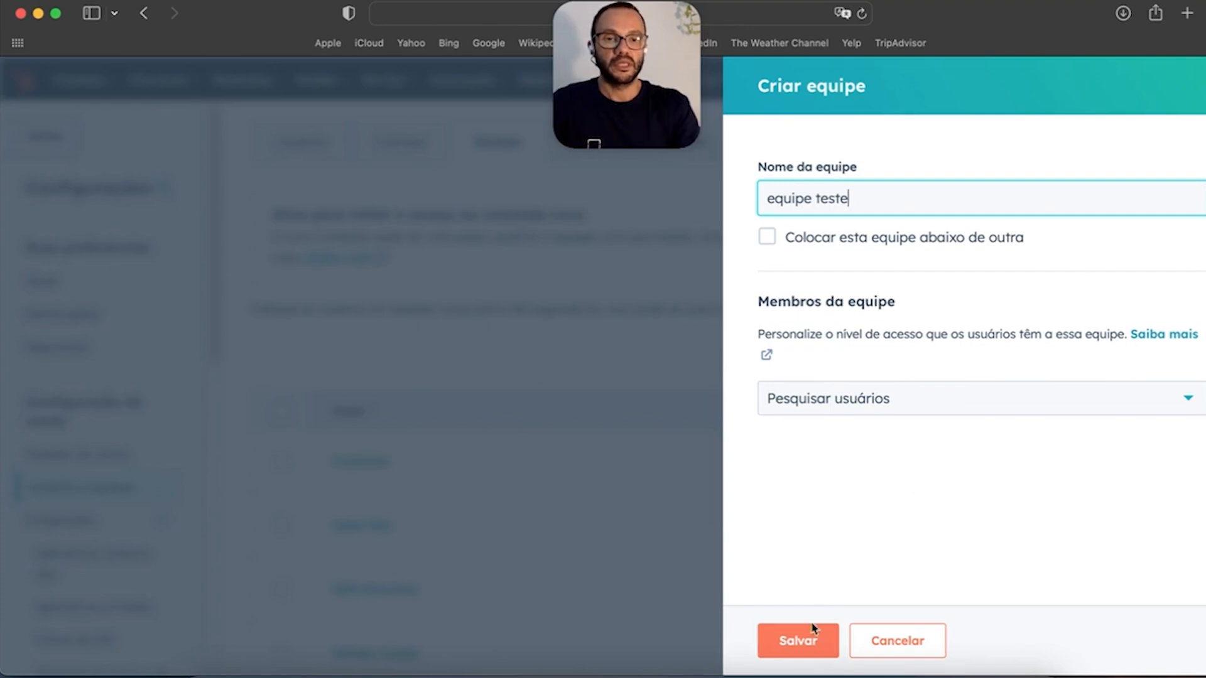
Step: Discard the draft team and show the Permission Sets tab, holding only Super Admin with 14 users
left_click(1030, 408)
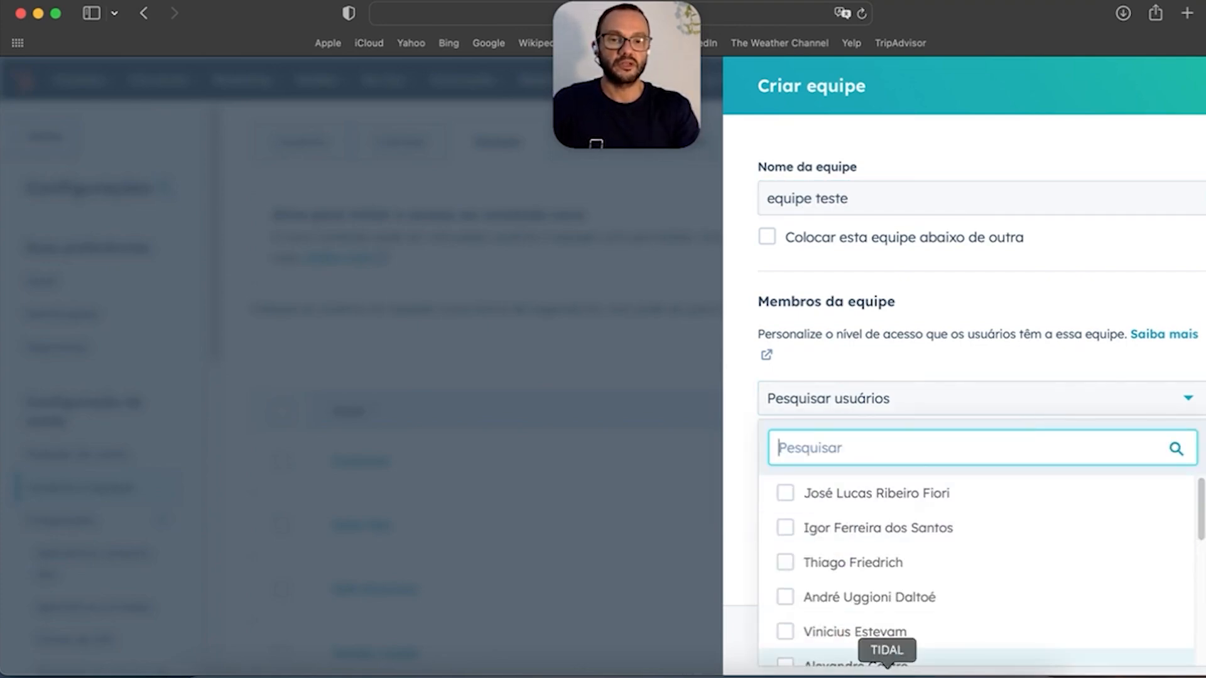
left_click(802, 408)
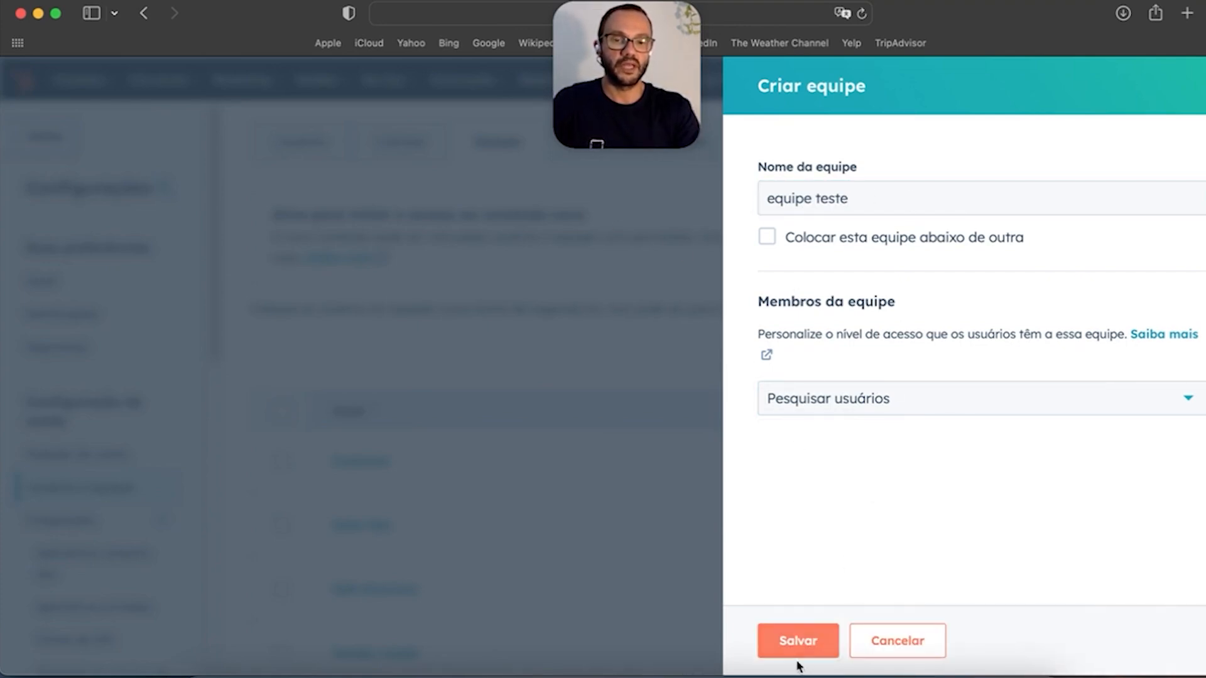
left_click(1185, 119)
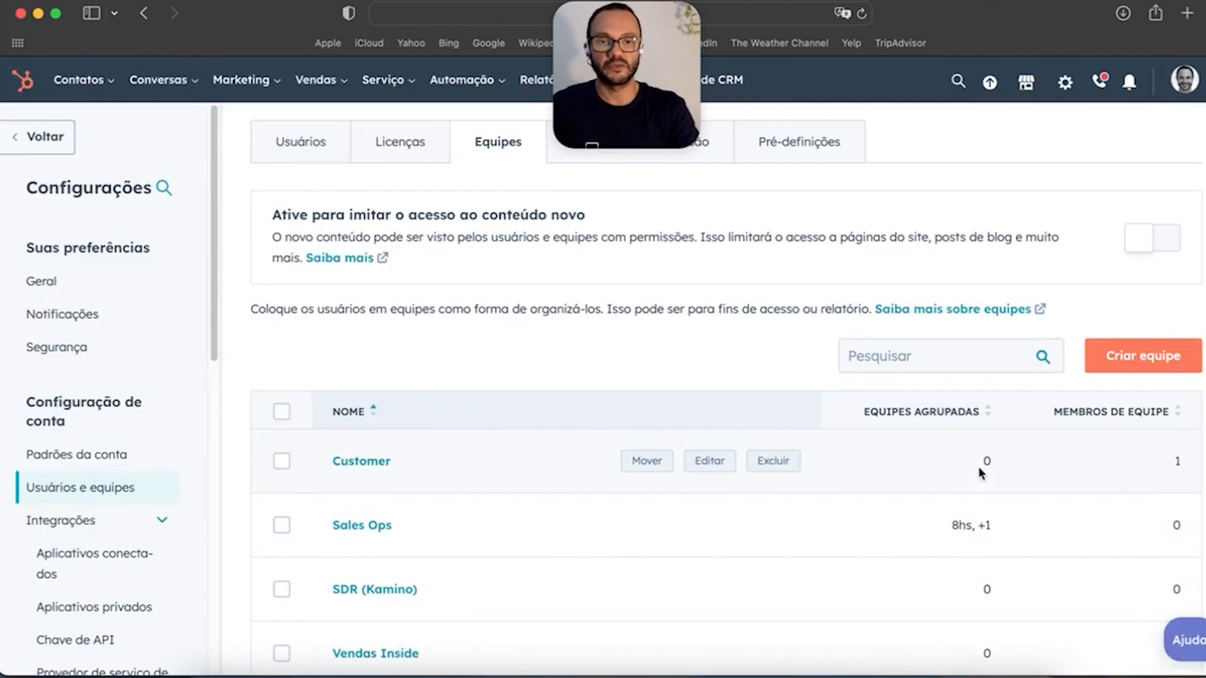
left_click(669, 157)
left_click_drag(417, 92, 627, 92)
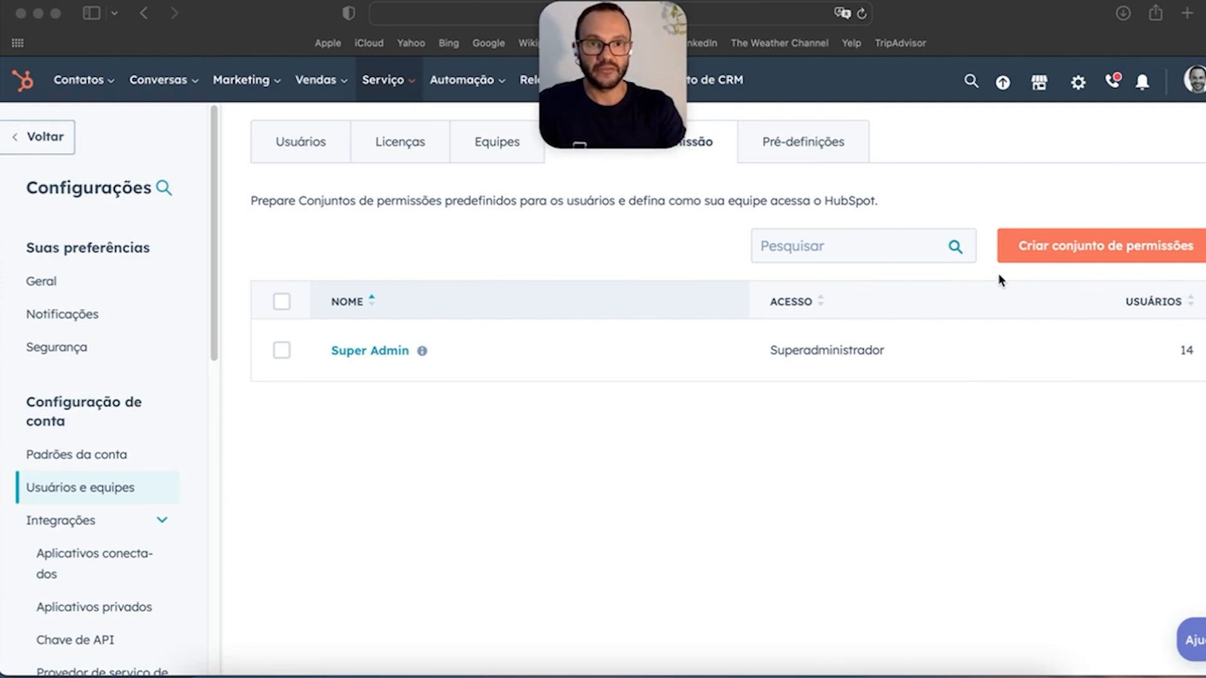
Step: Start a new permission set named 'vendedor j' and expand its object access permissions
left_click(1061, 249)
left_click(1062, 250)
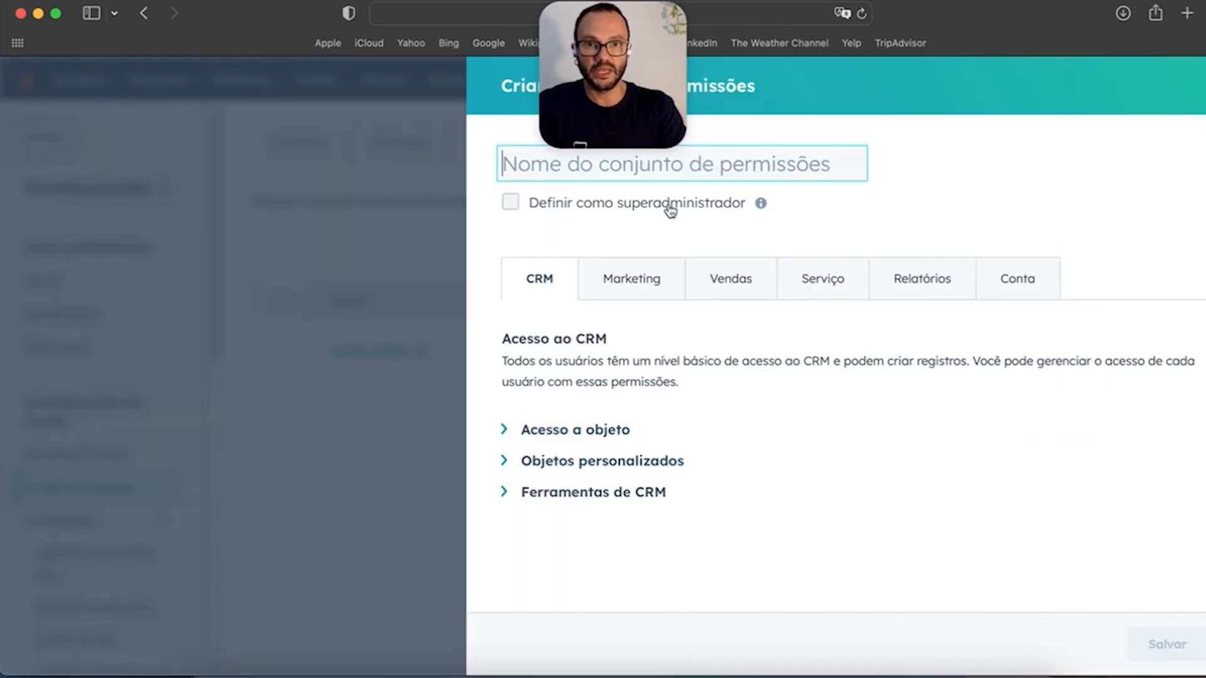
type("vendedor junior")
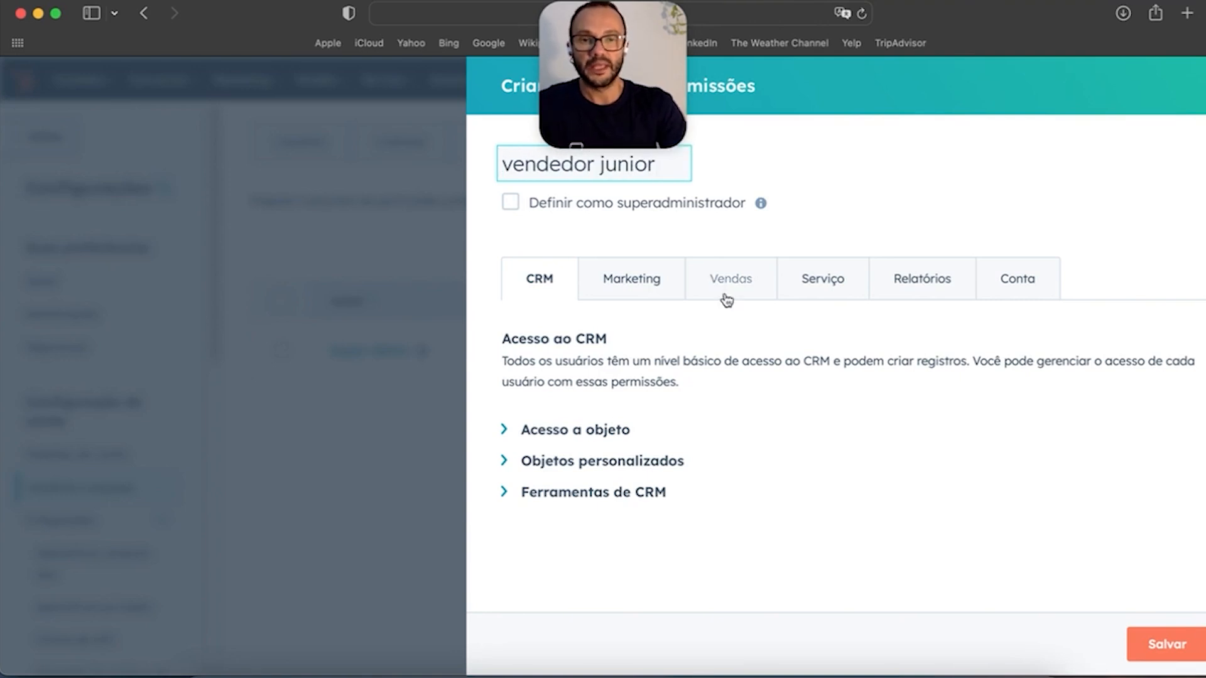
left_click(503, 429)
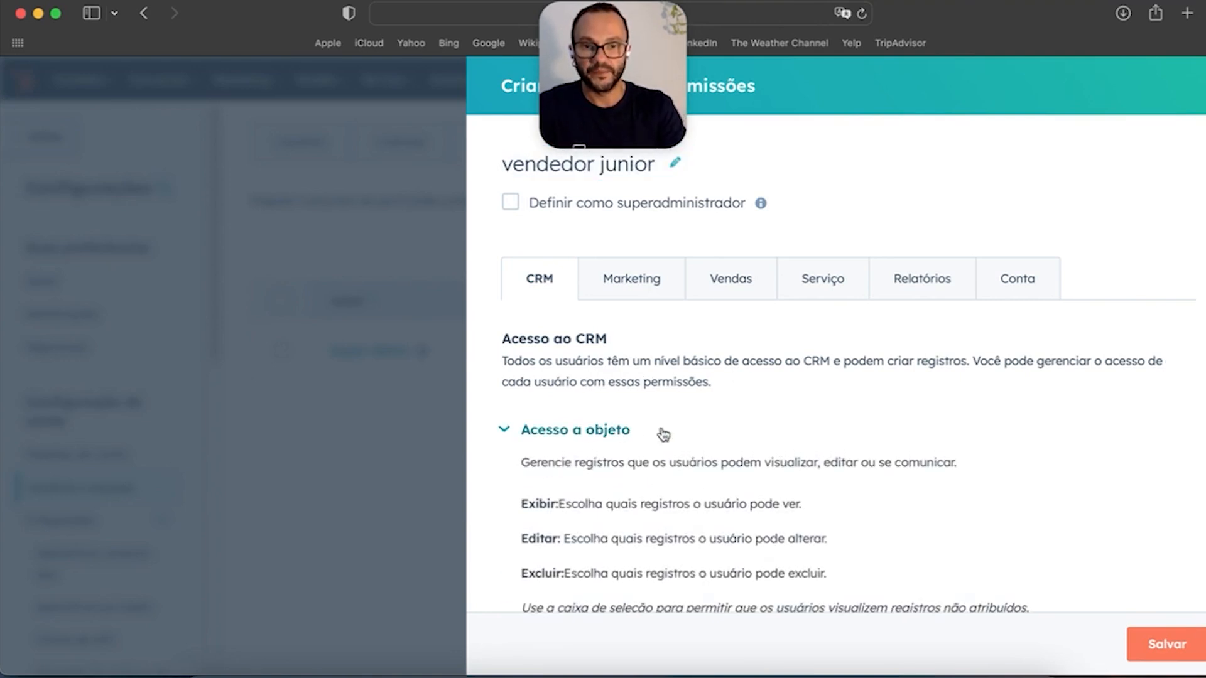
Step: Check the contact record viewing options, then return to the Usuários list
scroll(685, 437, "down", 2)
scroll(736, 437, "down", 4)
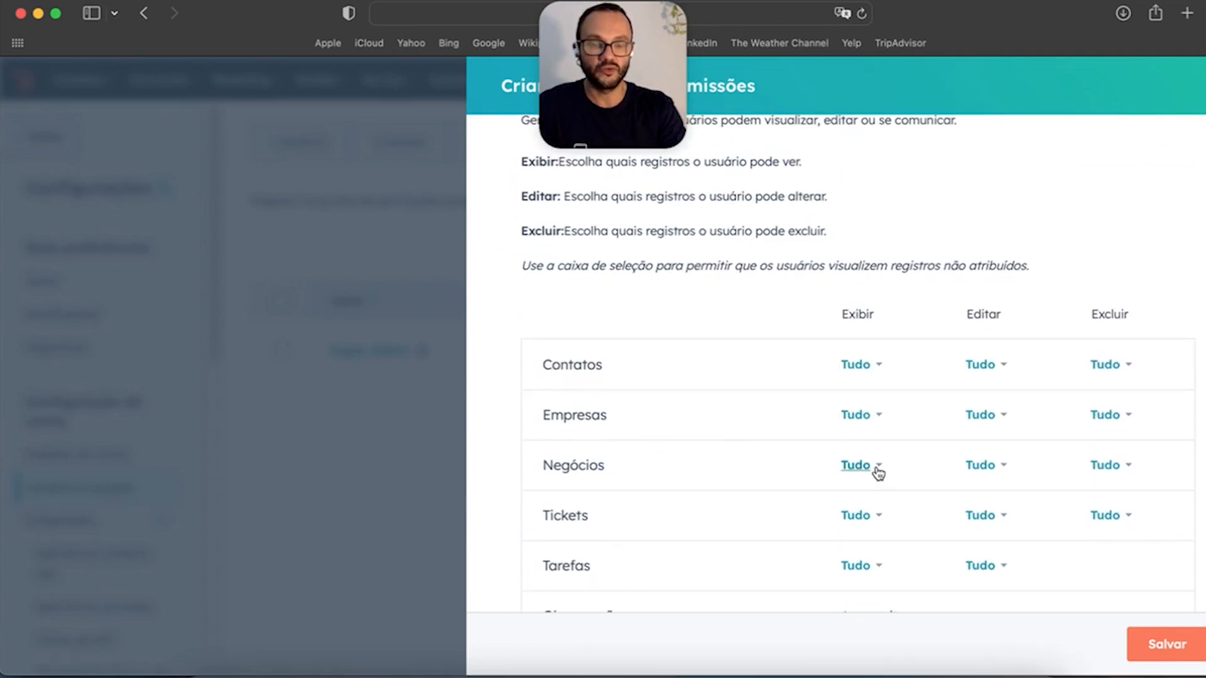
left_click(880, 369)
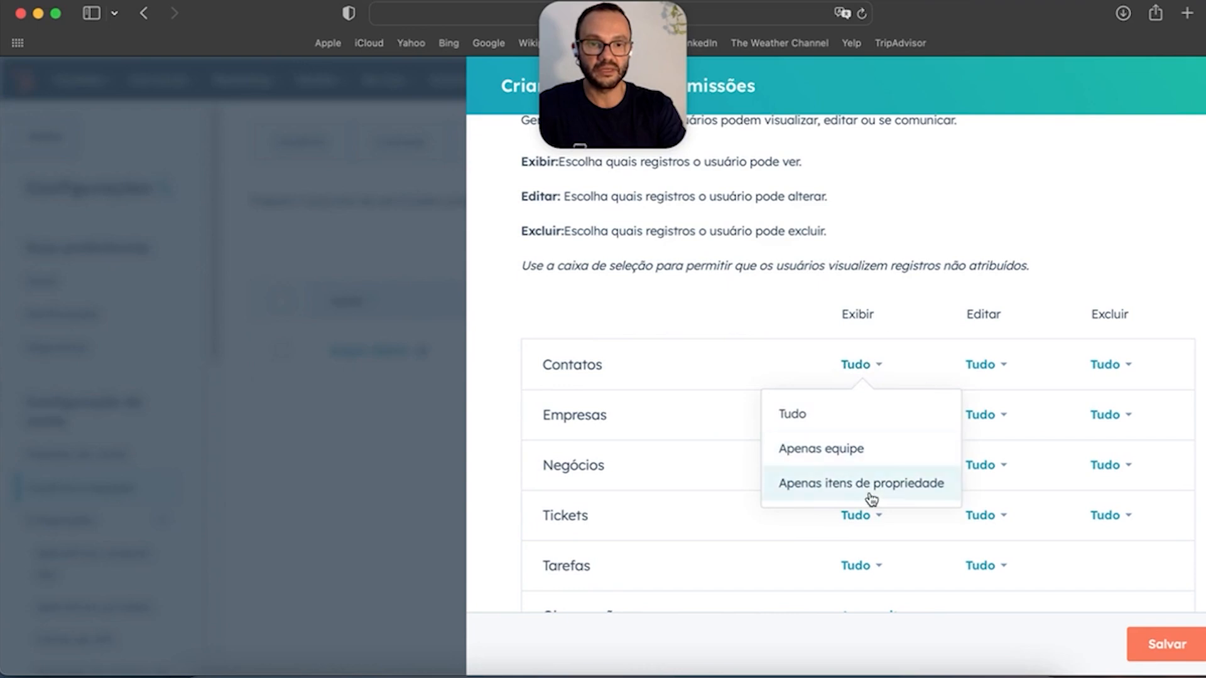
scroll(820, 395, "up", 6)
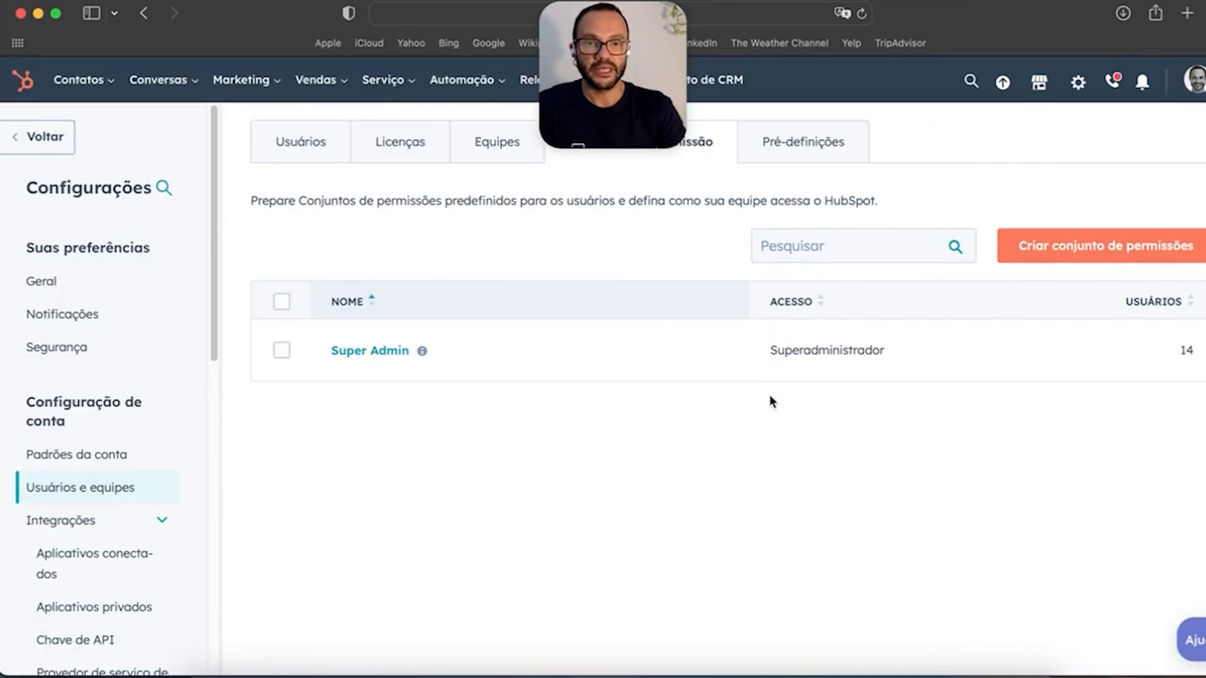
left_click(293, 144)
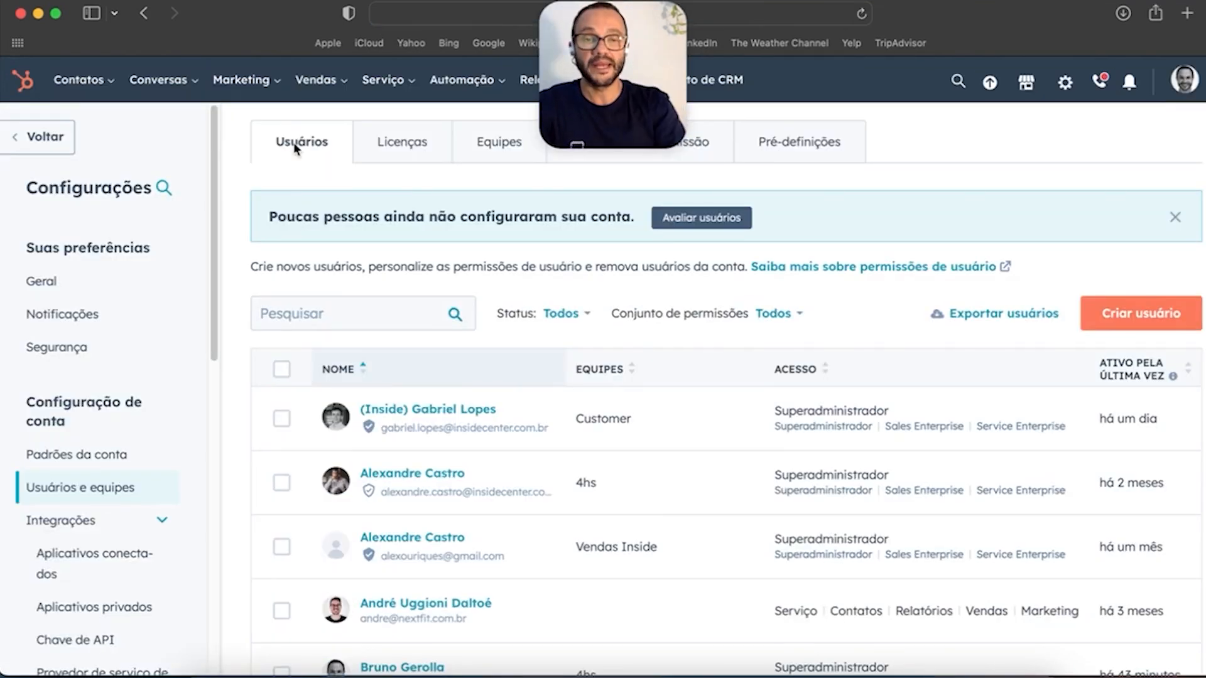
Step: Start a new user with a test e-mail address and move to the permissions step
left_click(1156, 314)
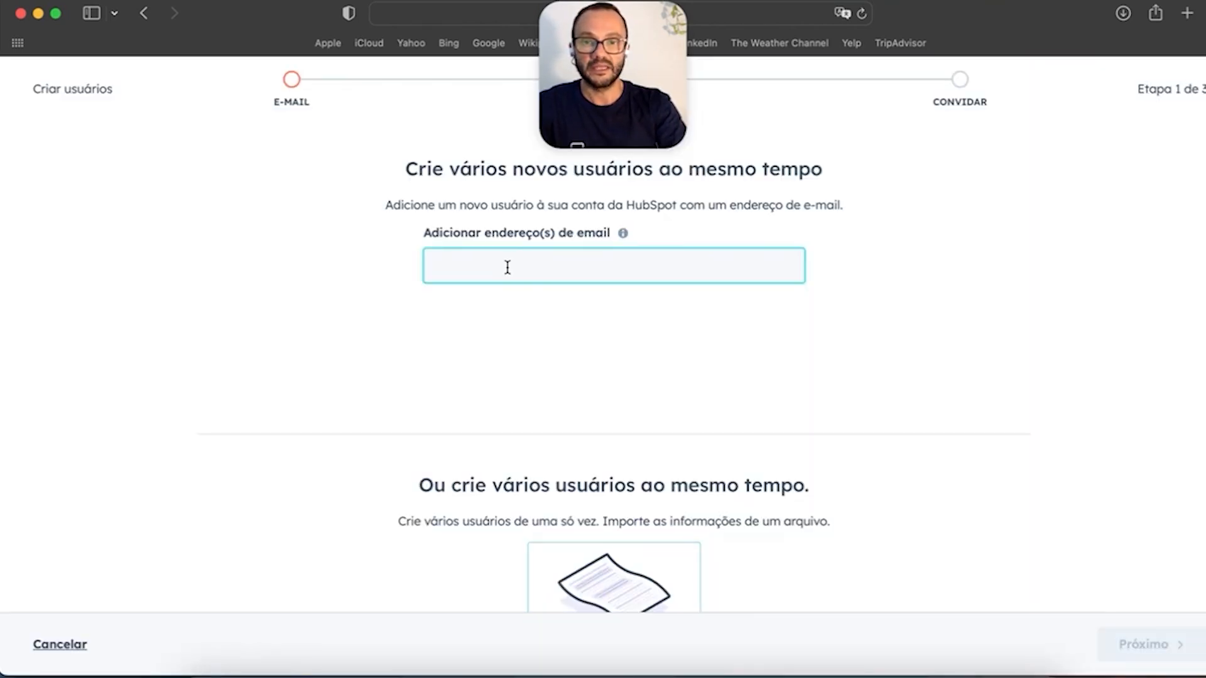
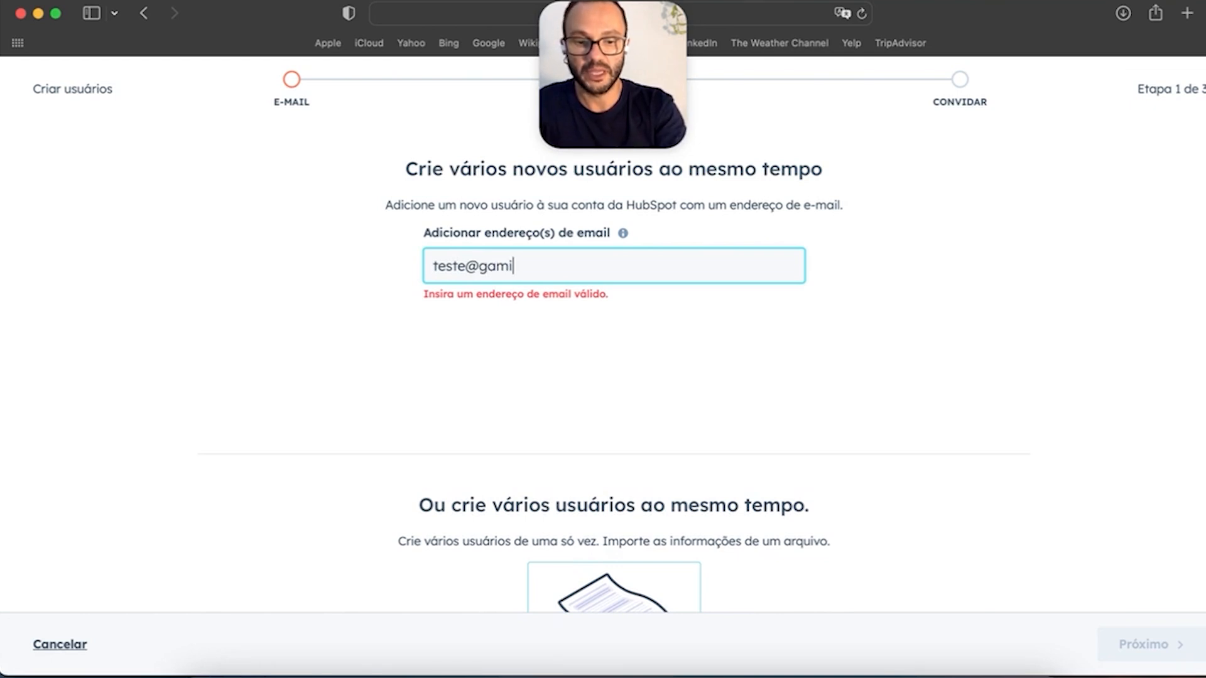
key("BackSpace")
key("BackSpace")
key("BackSpace")
left_click(1088, 645)
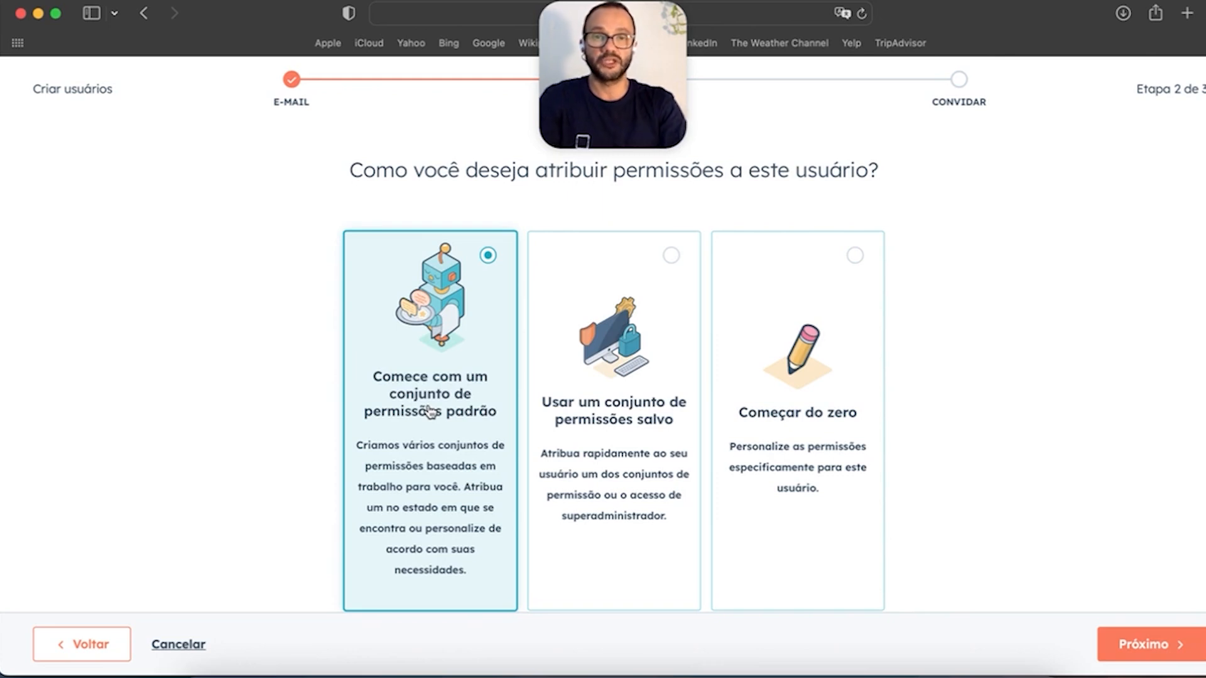
Step: Compare the permission options and choose starting from a standard permission set
left_click(671, 281)
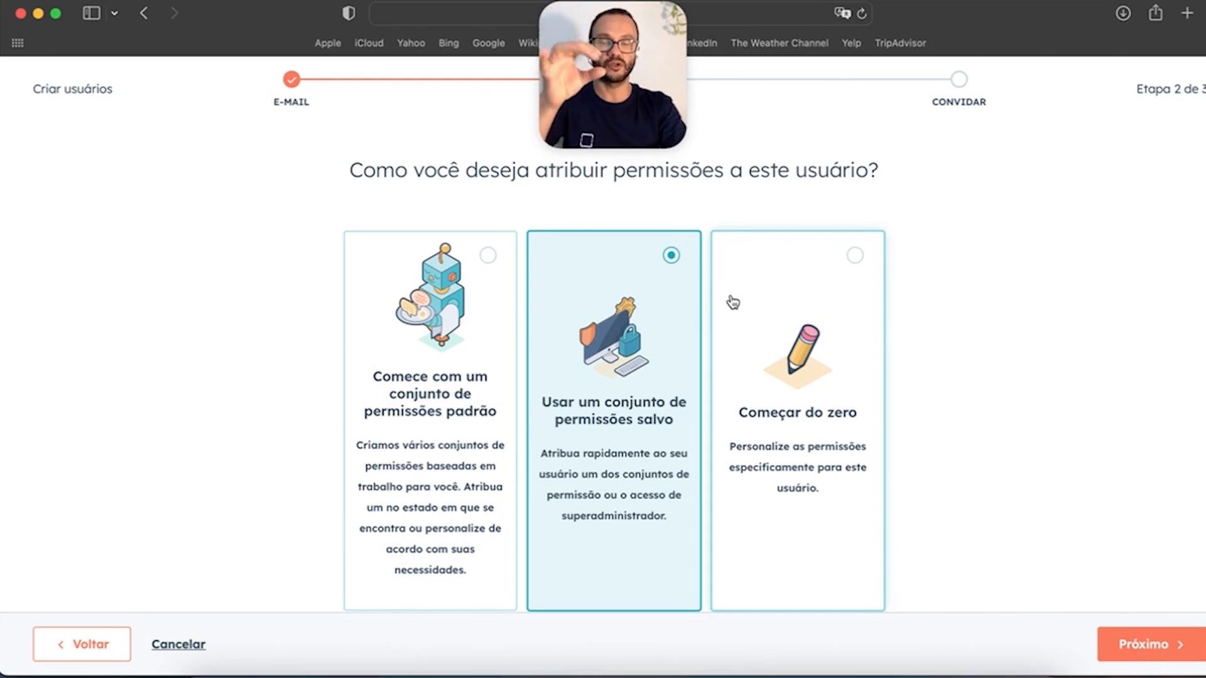
left_click(832, 304)
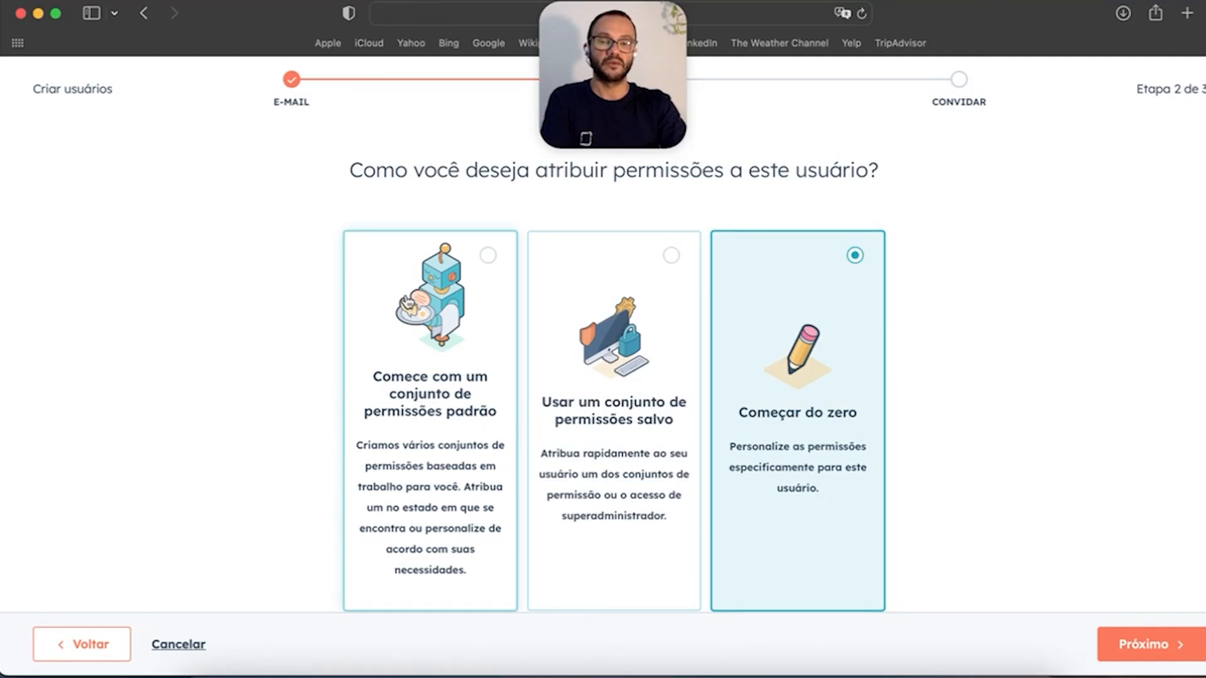
left_click(448, 343)
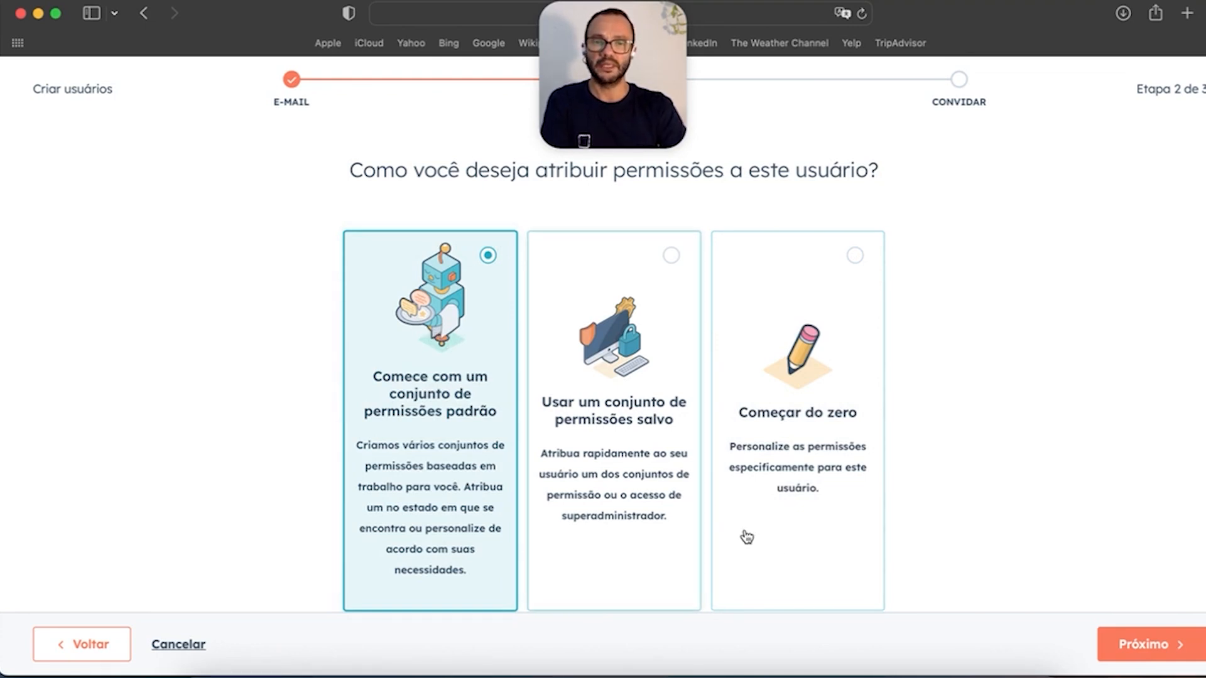
left_click(1135, 646)
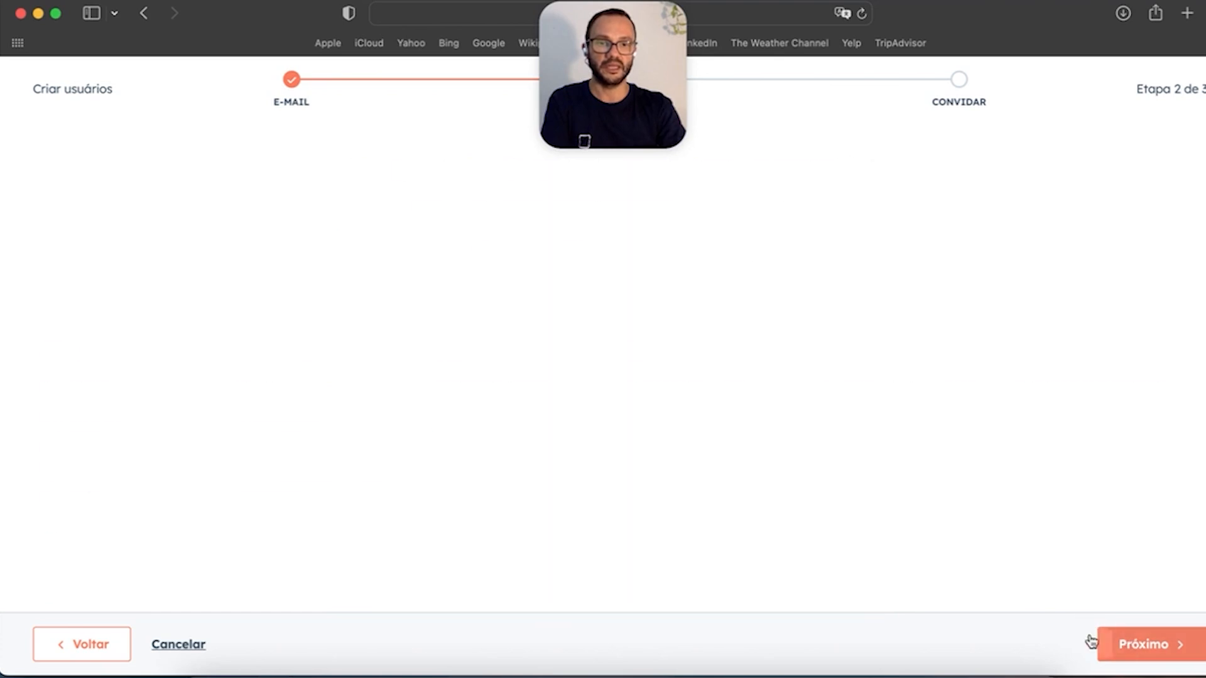
Step: Apply the Representante de vendas permission template to the new user
scroll(131, 399, "down", 1)
scroll(135, 400, "up", 1)
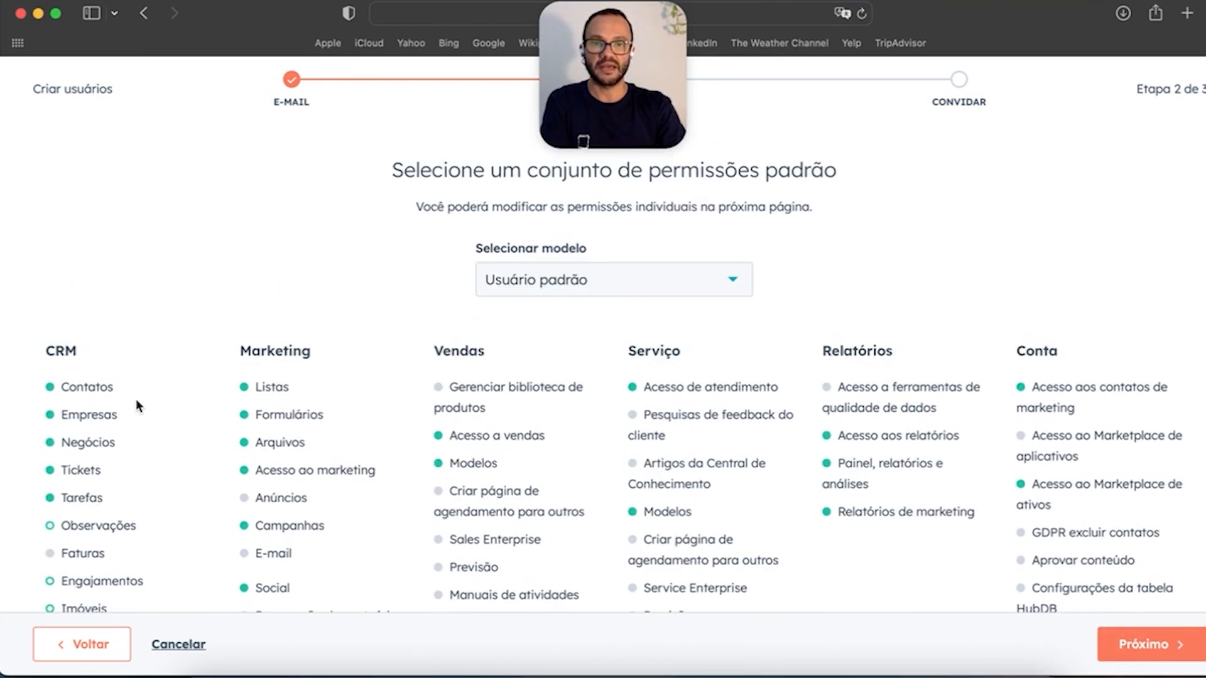
left_click(633, 285)
scroll(591, 446, "down", 1)
scroll(603, 457, "down", 1)
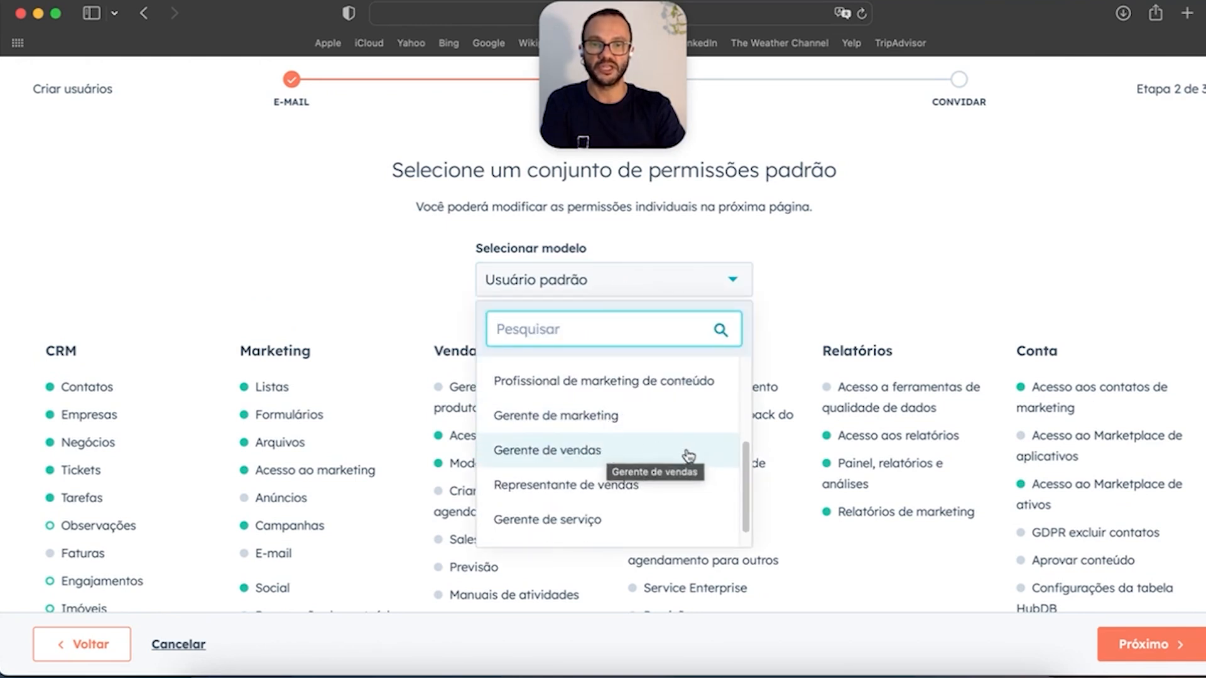
scroll(646, 468, "down", 1)
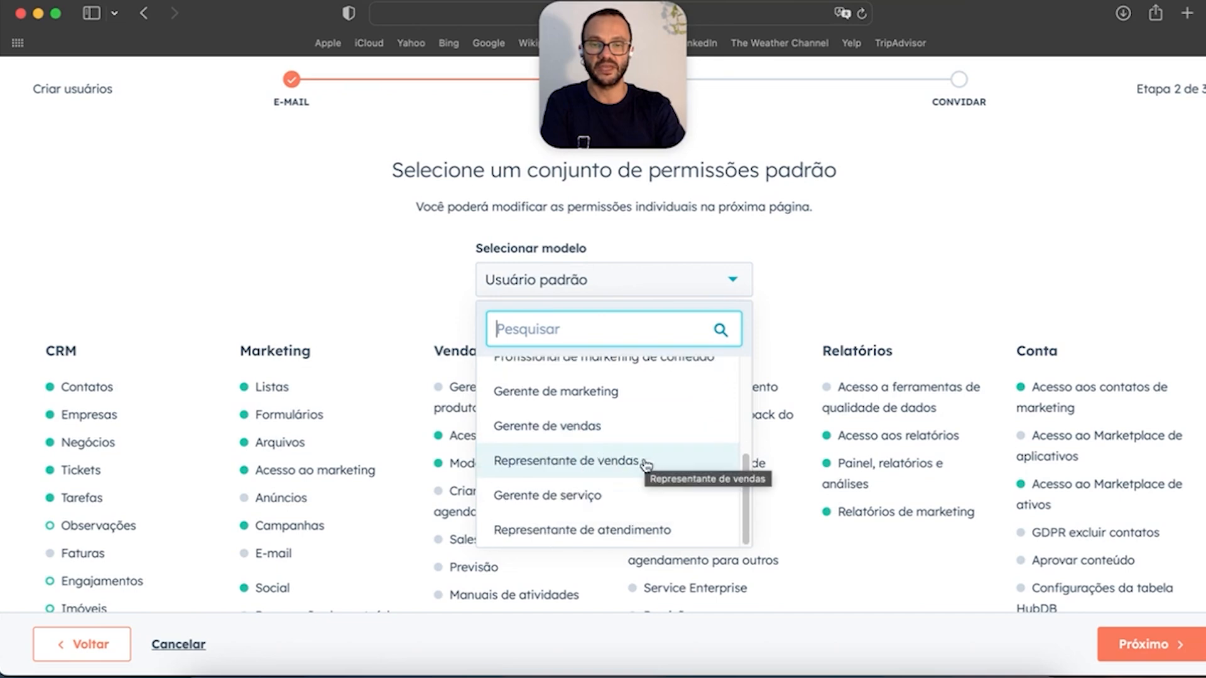
left_click(587, 464)
scroll(535, 442, "down", 12)
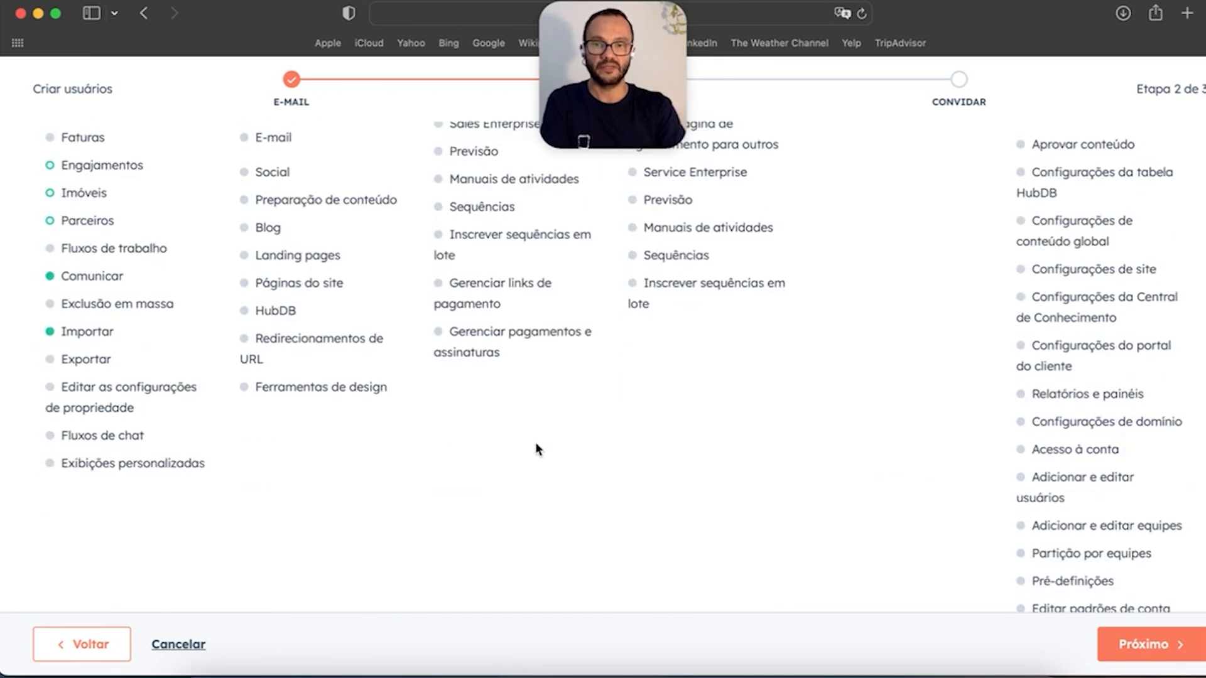
scroll(535, 444, "up", 10)
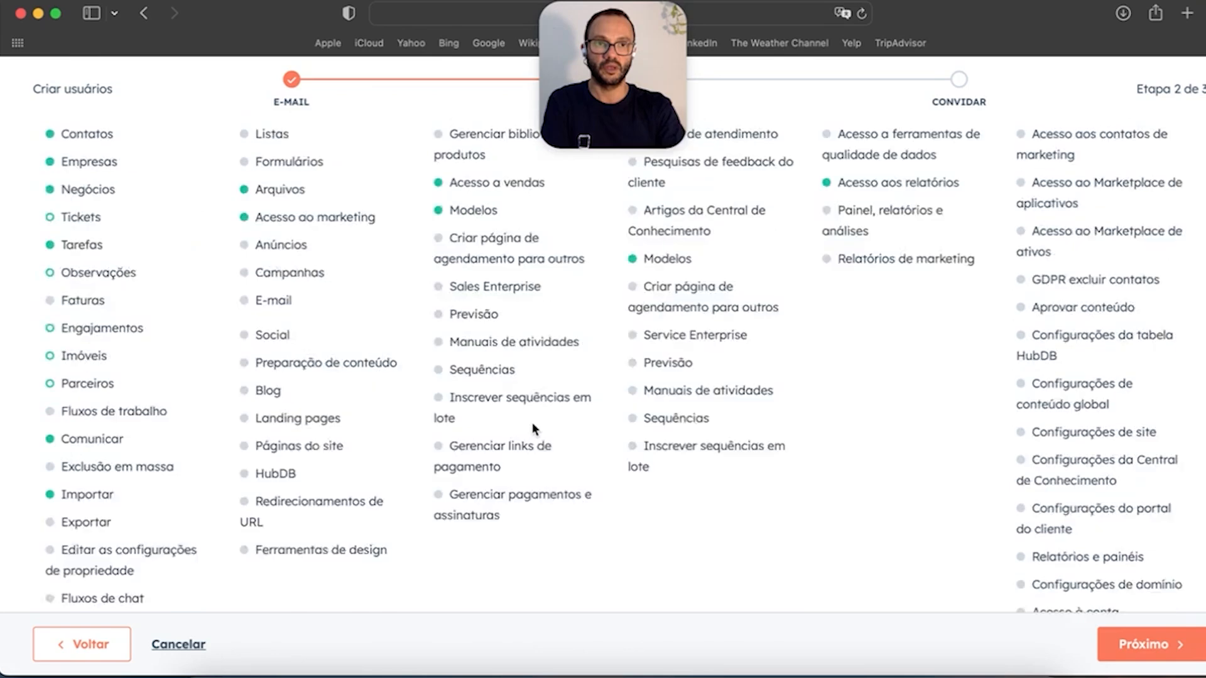
scroll(535, 433, "down", 10)
scroll(536, 431, "up", 10)
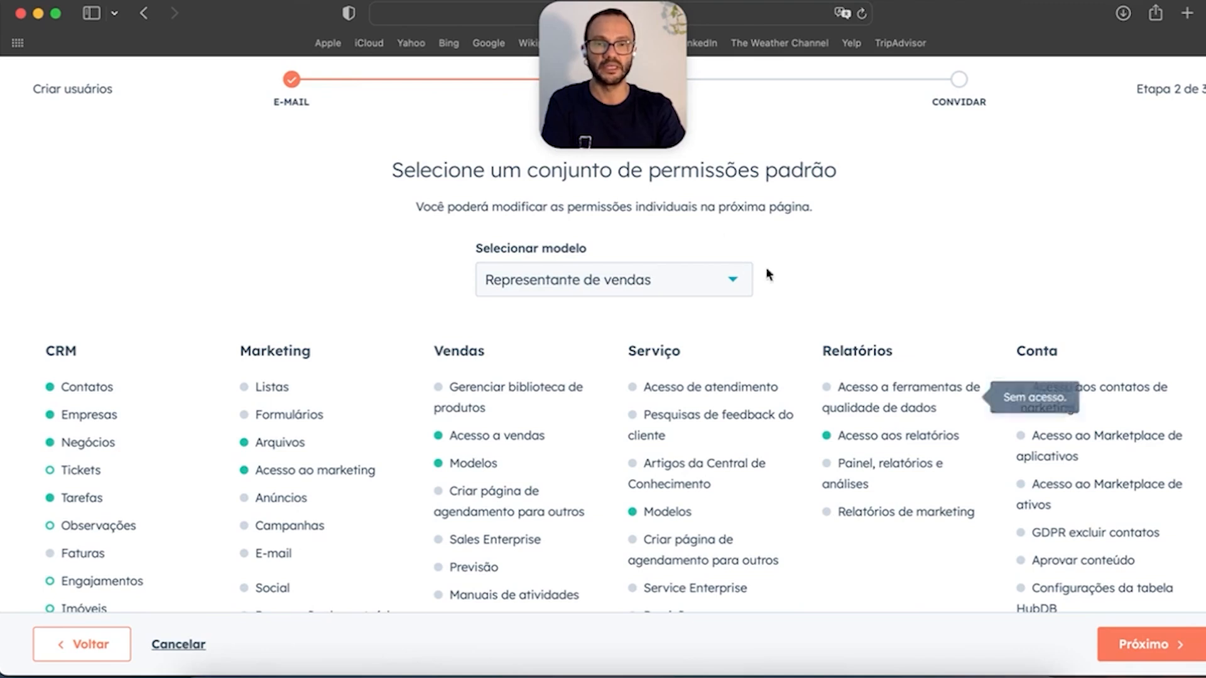
left_click(1136, 647)
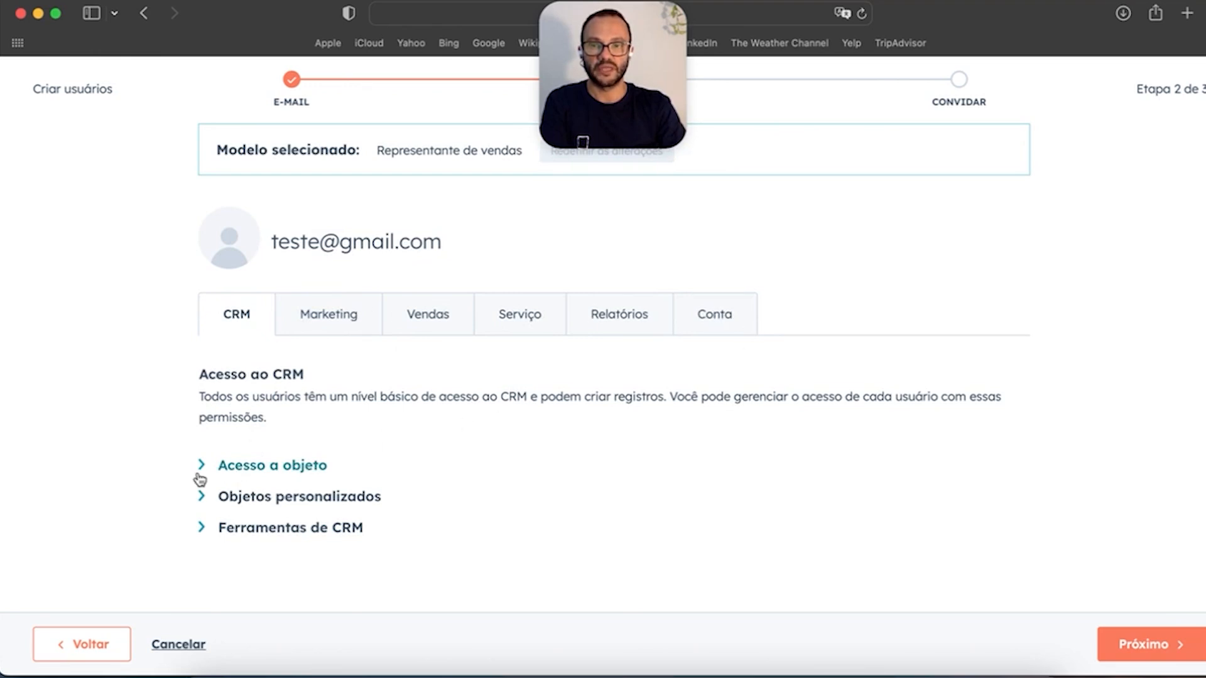
Step: Review the template's CRM, Marketing and Vendas permissions and advance to the invite step
left_click(371, 463)
scroll(628, 377, "down", 8)
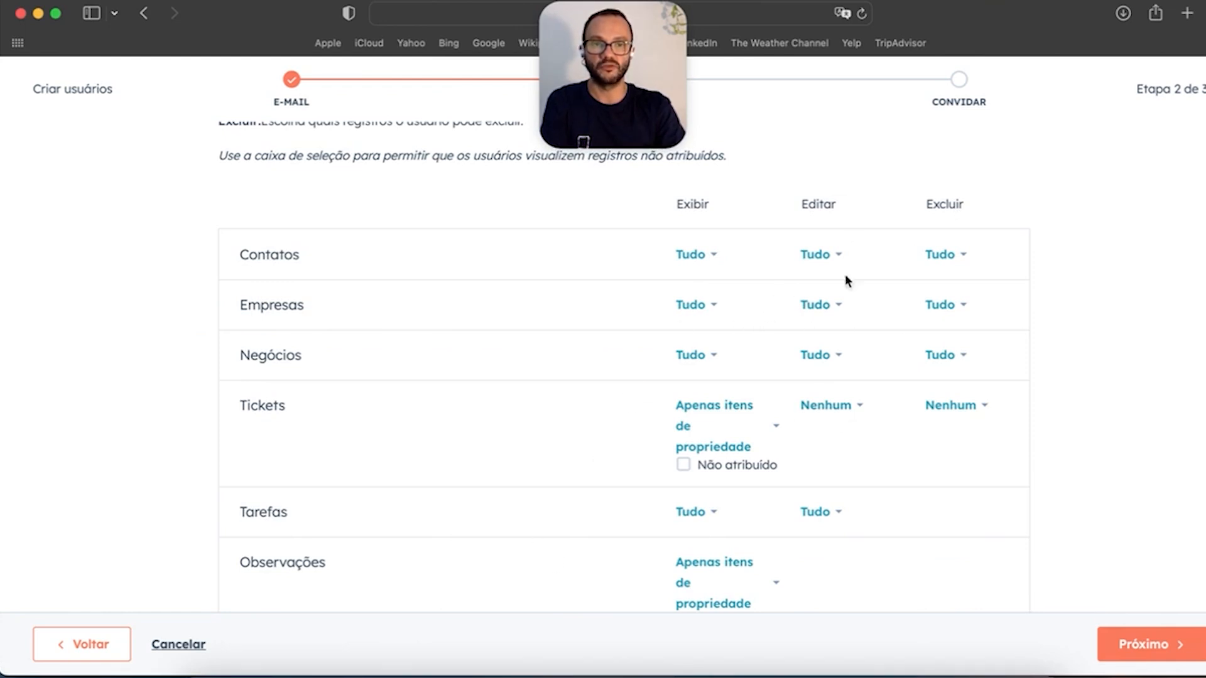
scroll(578, 427, "up", 10)
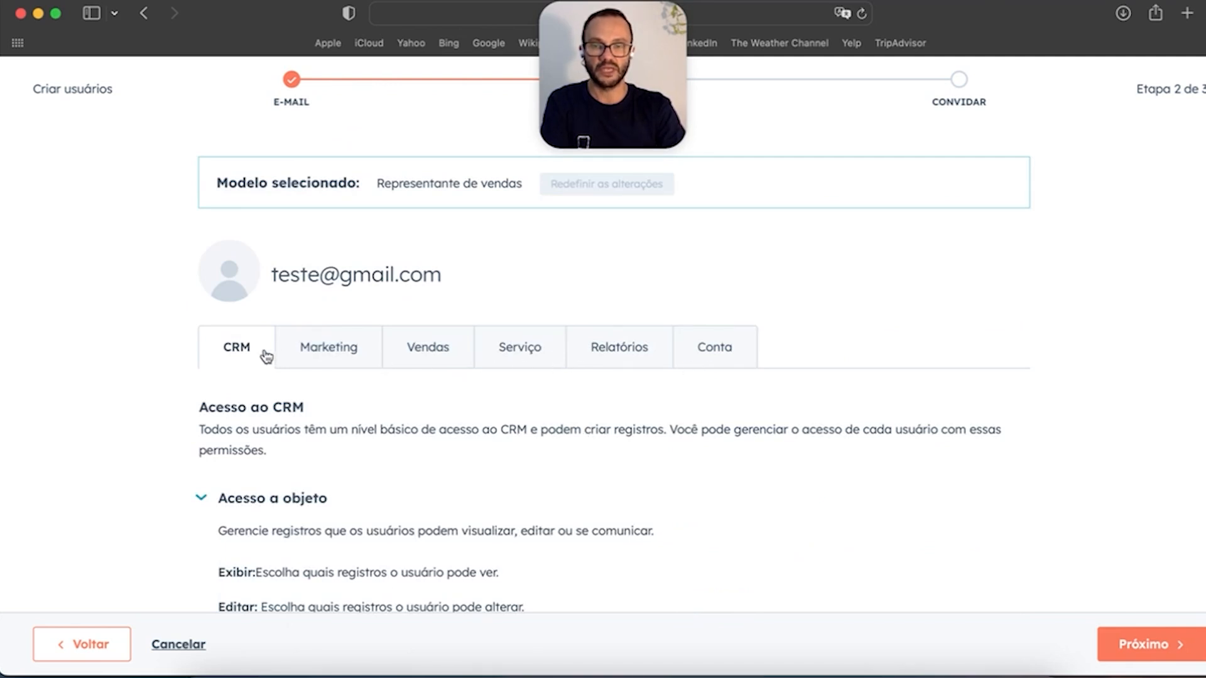
left_click(333, 351)
left_click(450, 365)
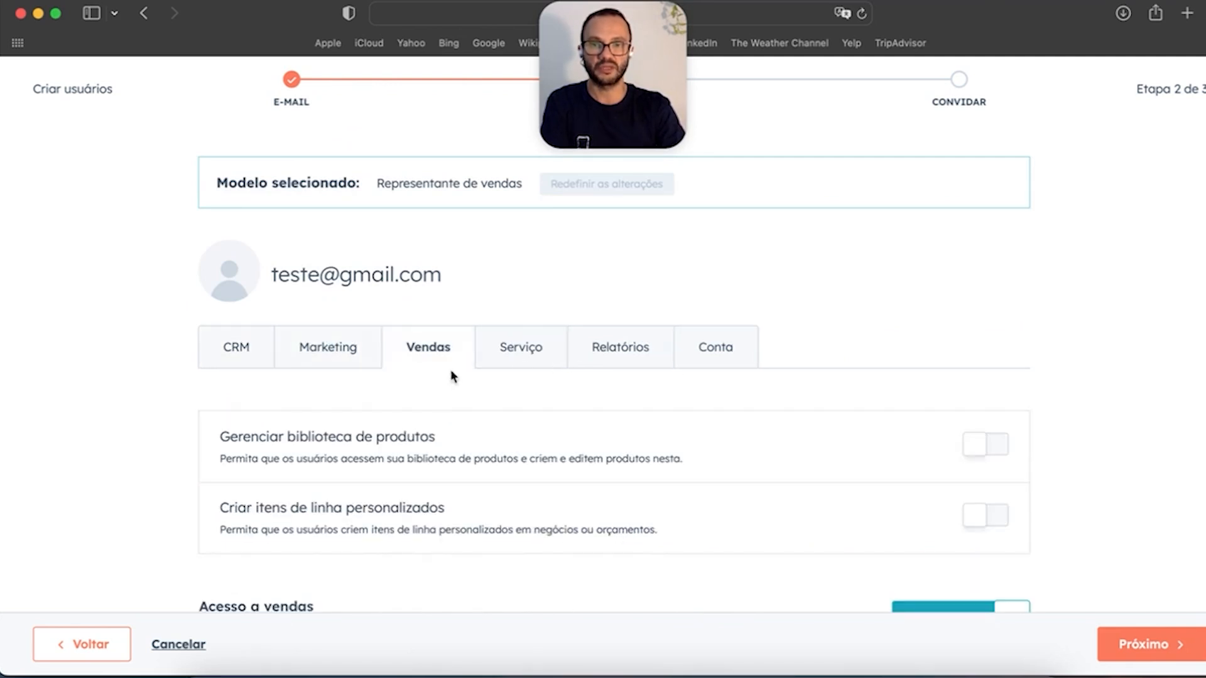
scroll(673, 503, "down", 8)
scroll(668, 492, "up", 8)
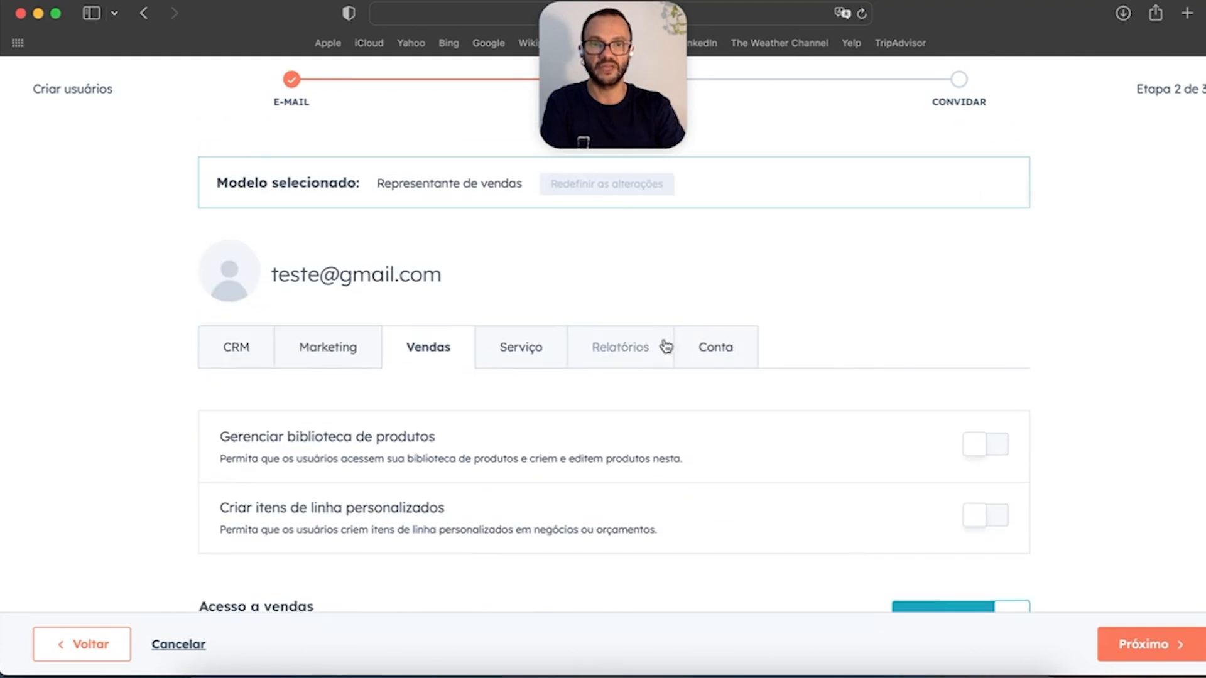
left_click(1151, 648)
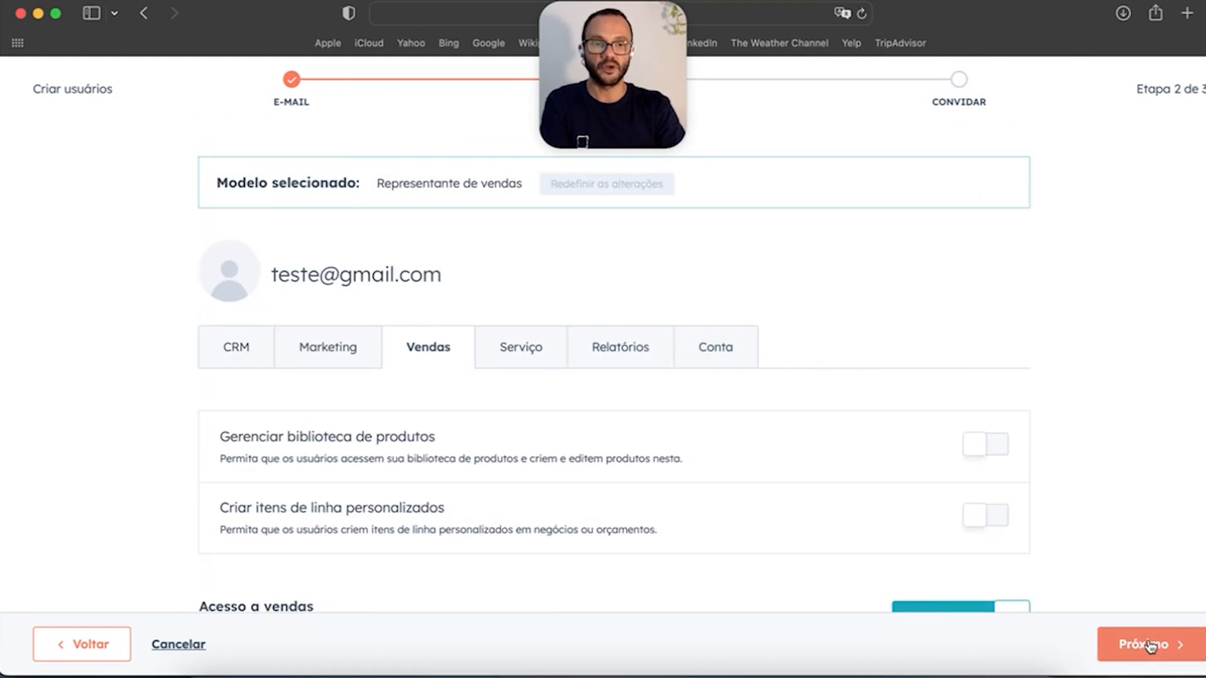
Step: Cancel and discard the unsaved new user, returning to the users list
scroll(346, 457, "down", 6)
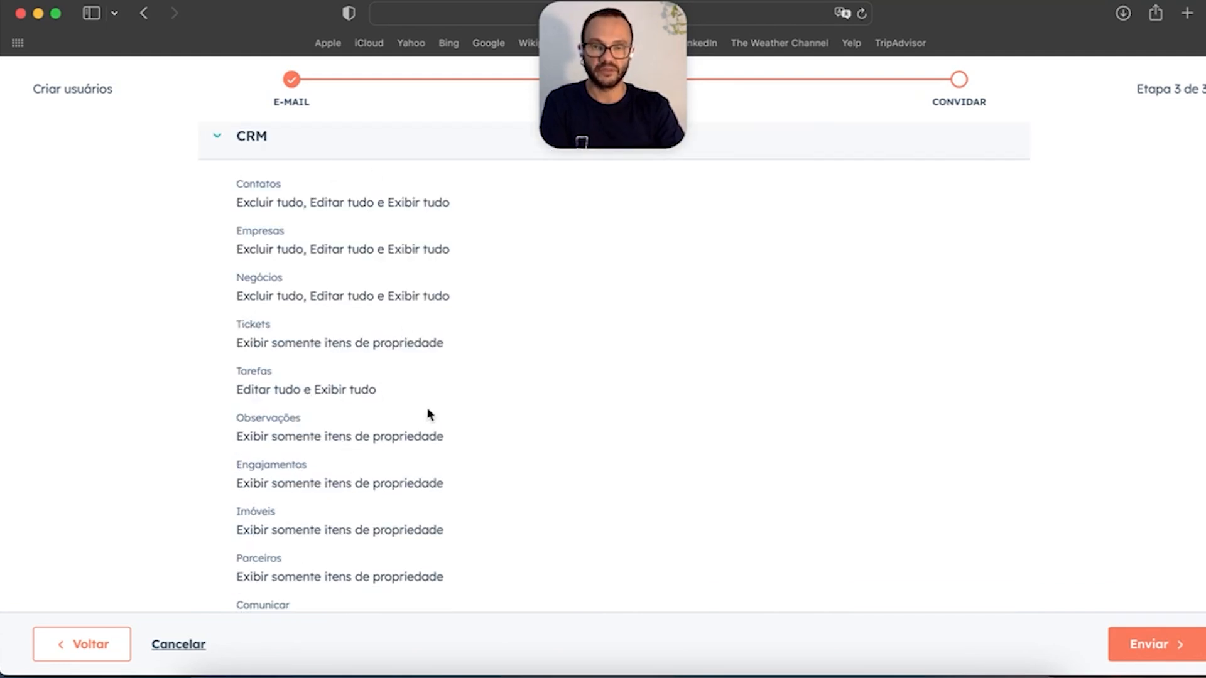
scroll(420, 390, "down", 10)
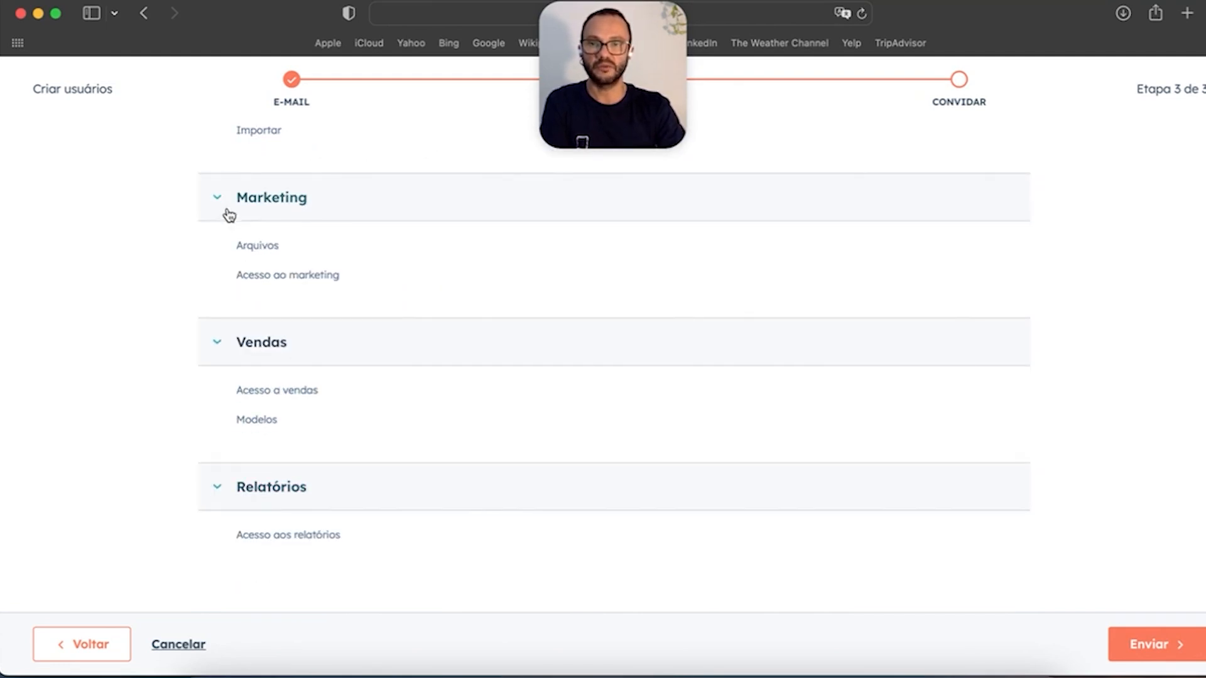
scroll(506, 383, "up", 15)
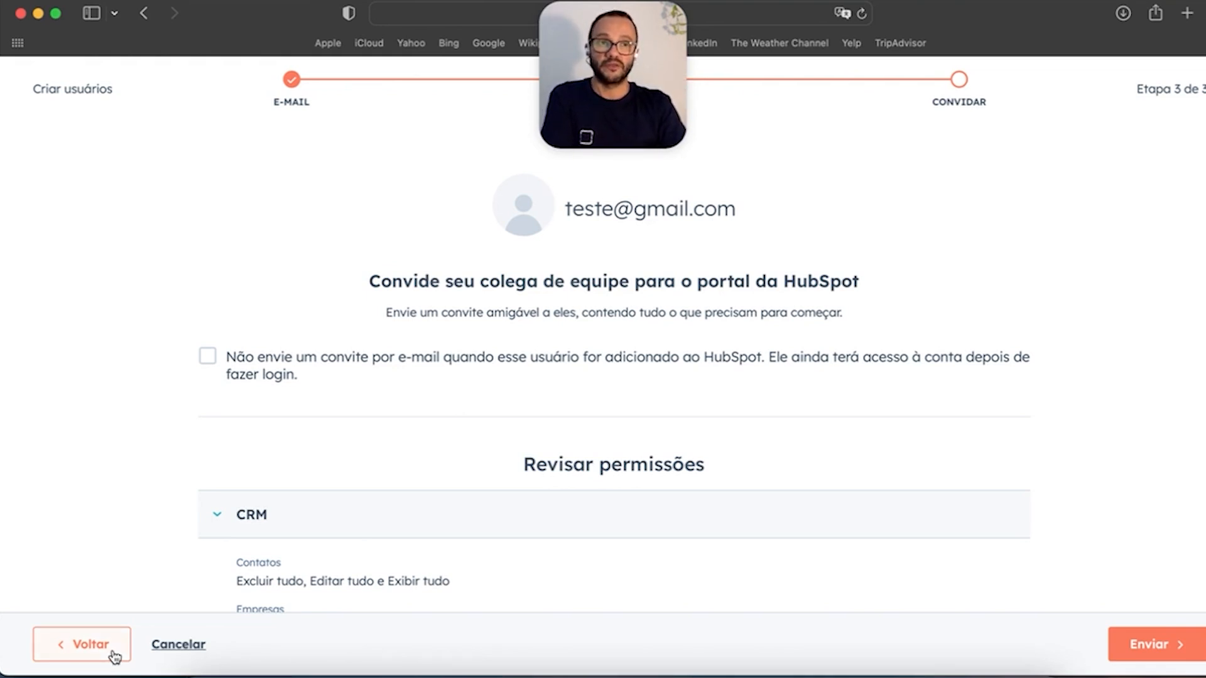
left_click(198, 647)
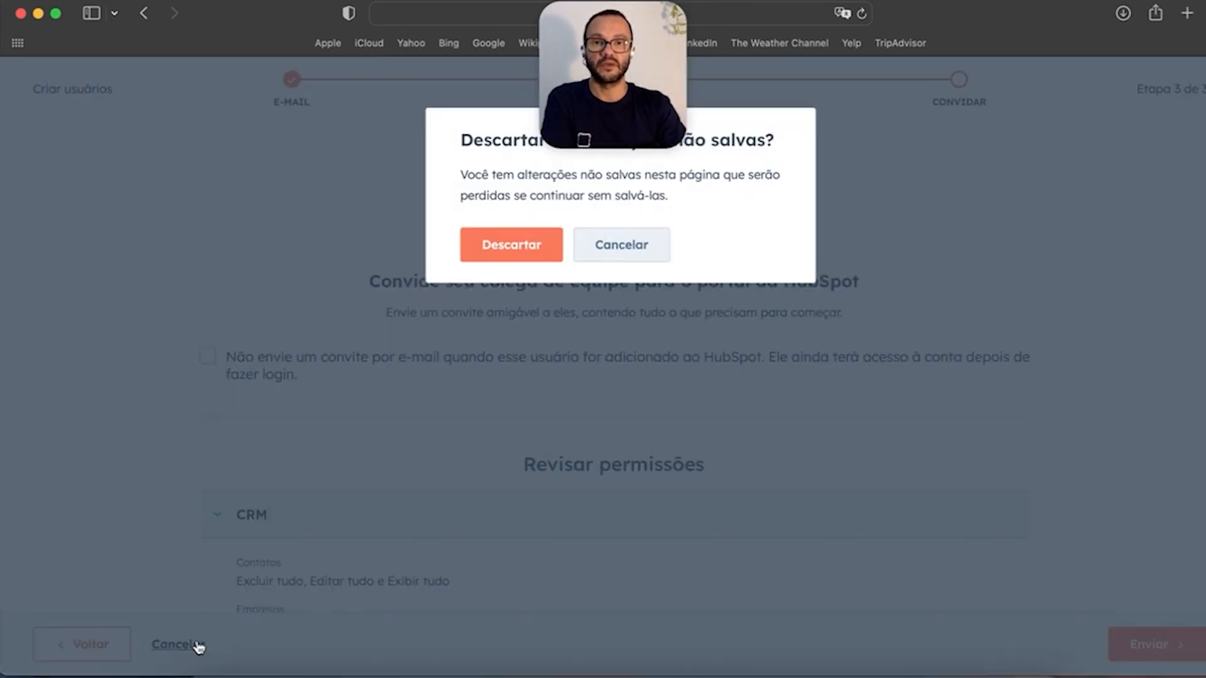
left_click(512, 247)
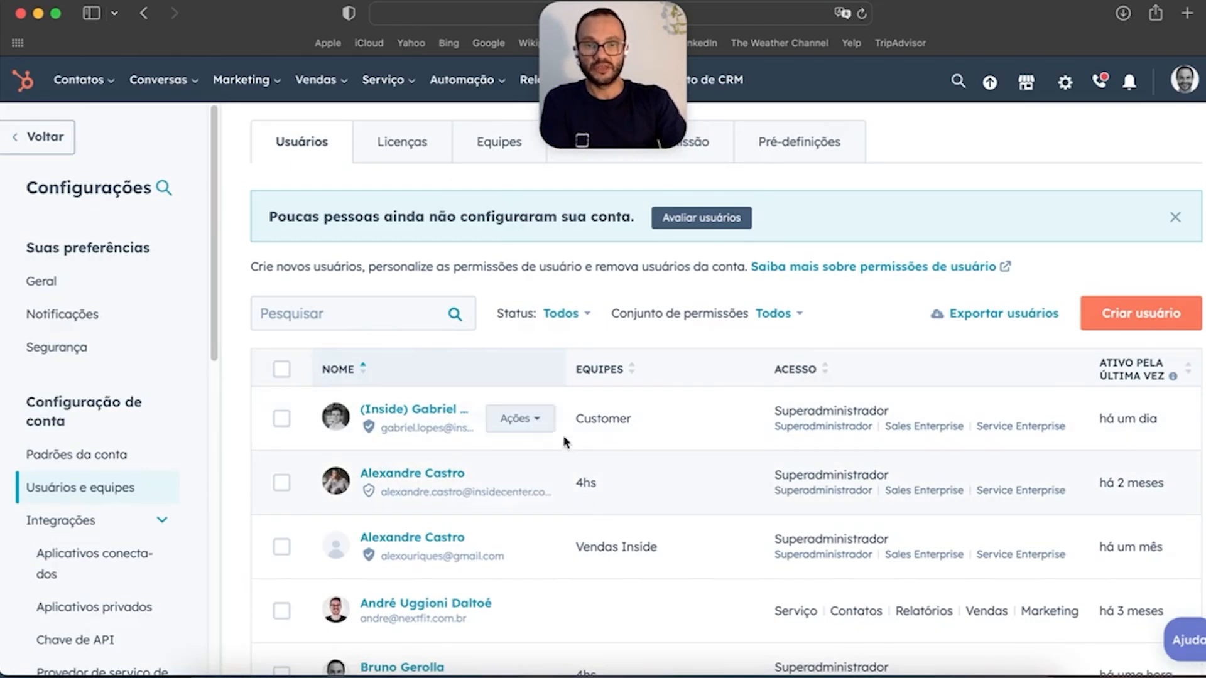
left_click(547, 425)
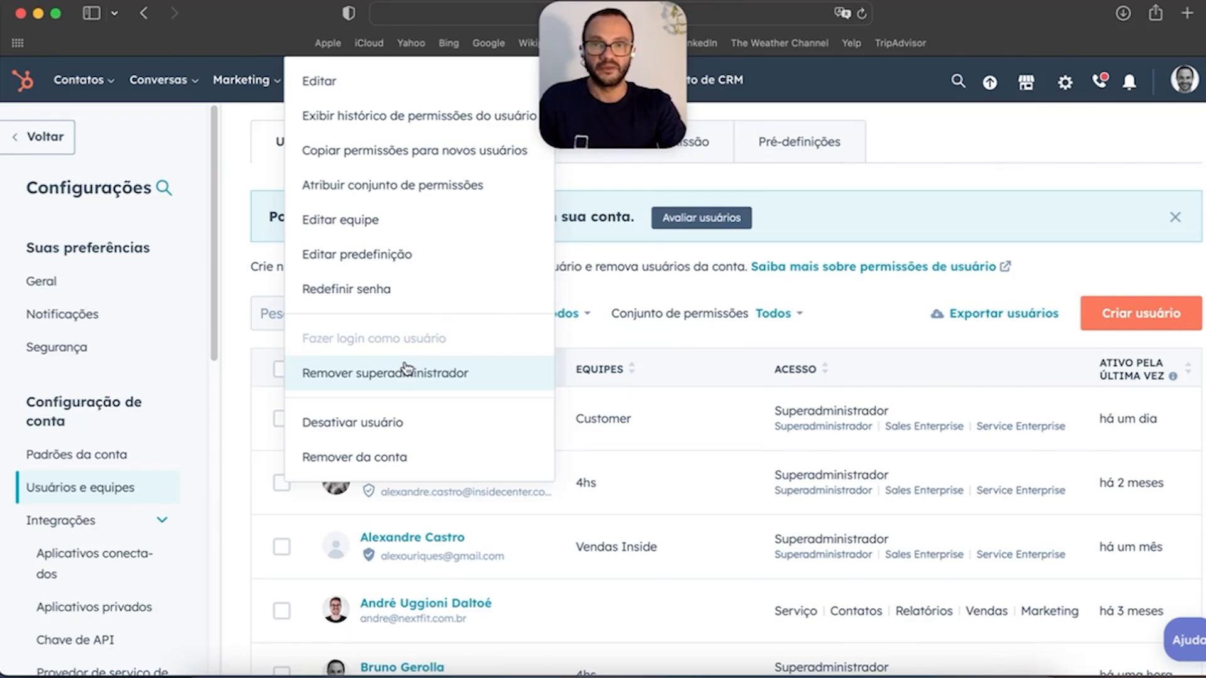
left_click(940, 200)
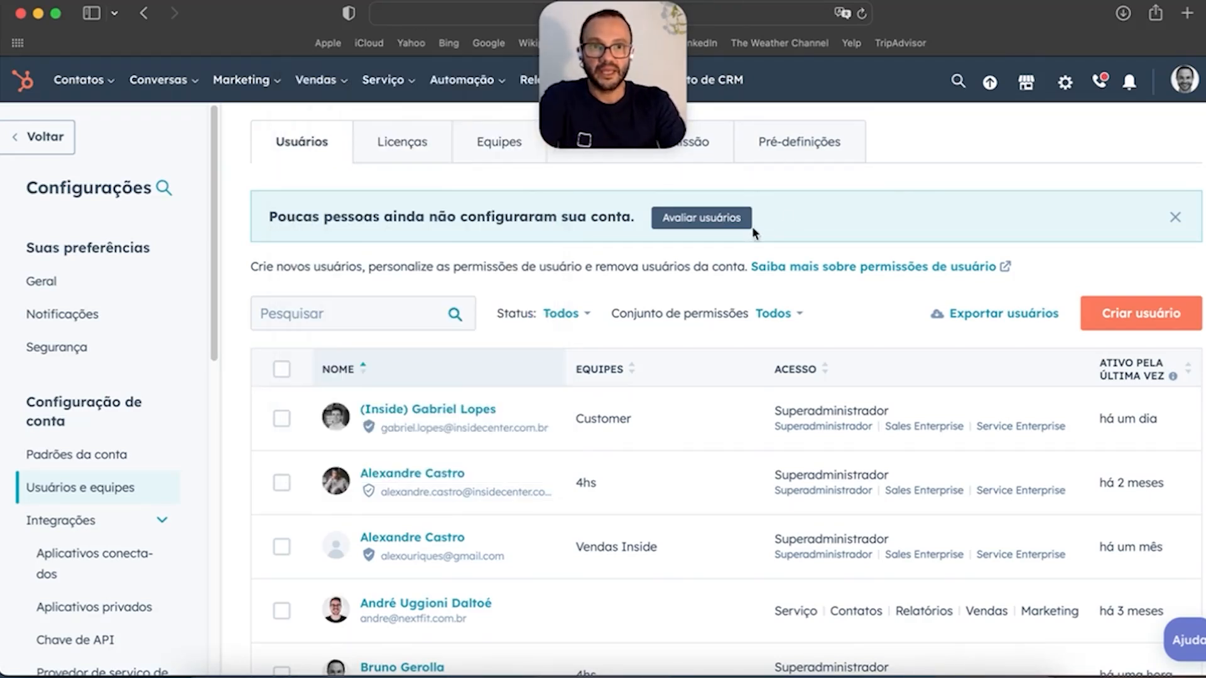
scroll(106, 424, "down", 5)
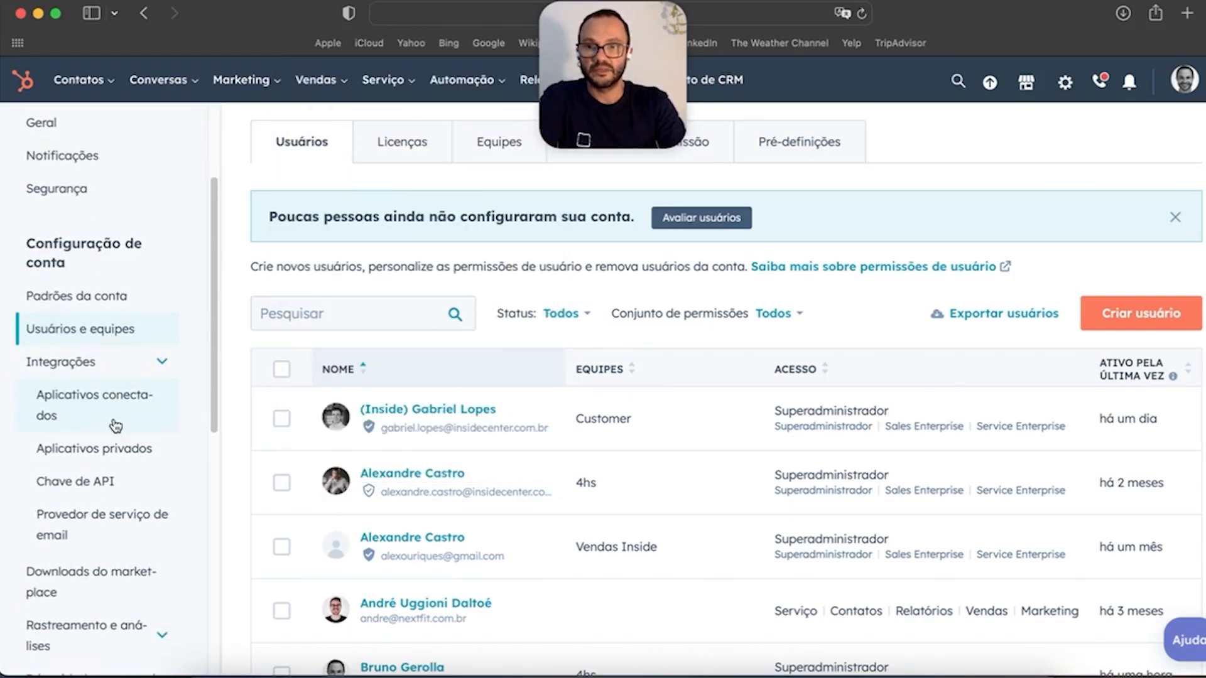
Step: Open Aplicativos conectados under Integrações in the Settings sidebar
scroll(115, 426, "down", 1)
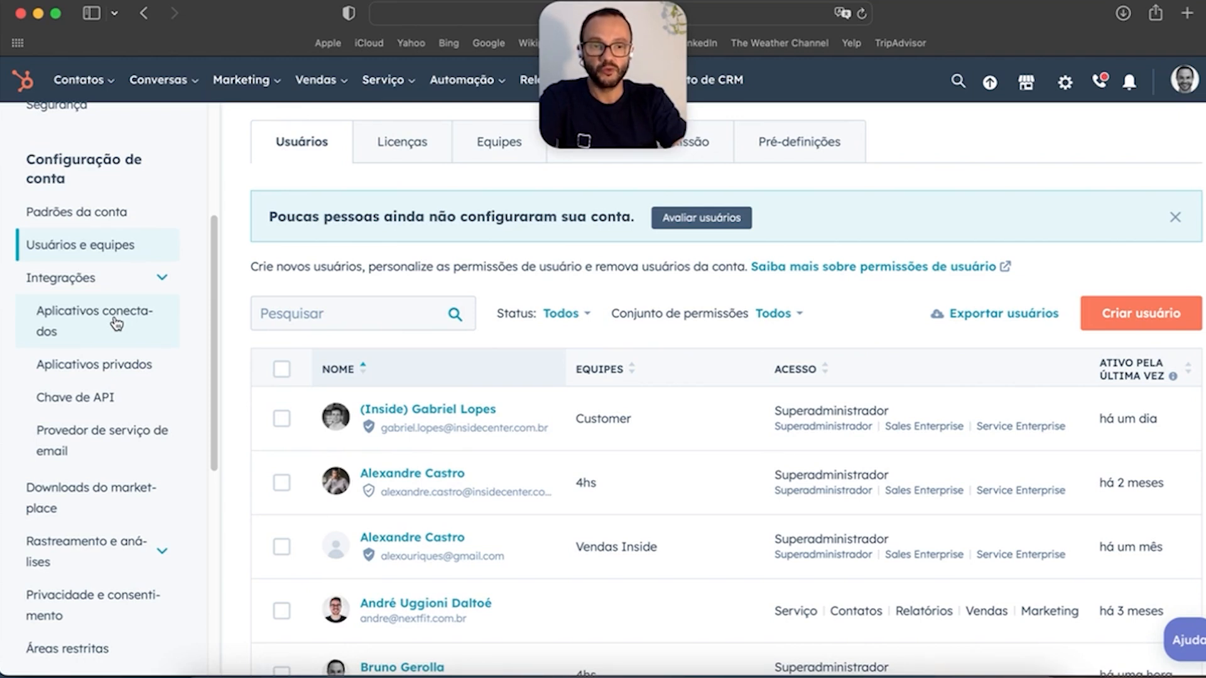
left_click(116, 324)
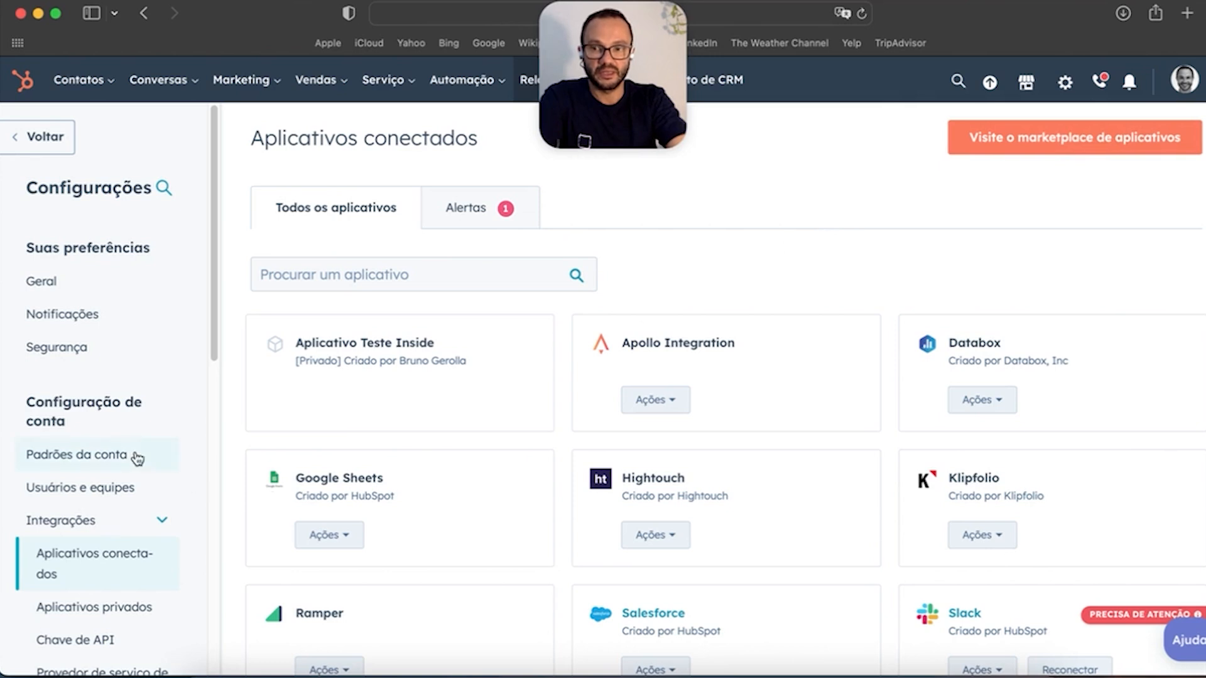
Step: Browse the connected apps grid, then open the Chave de API settings page
scroll(134, 461, "down", 3)
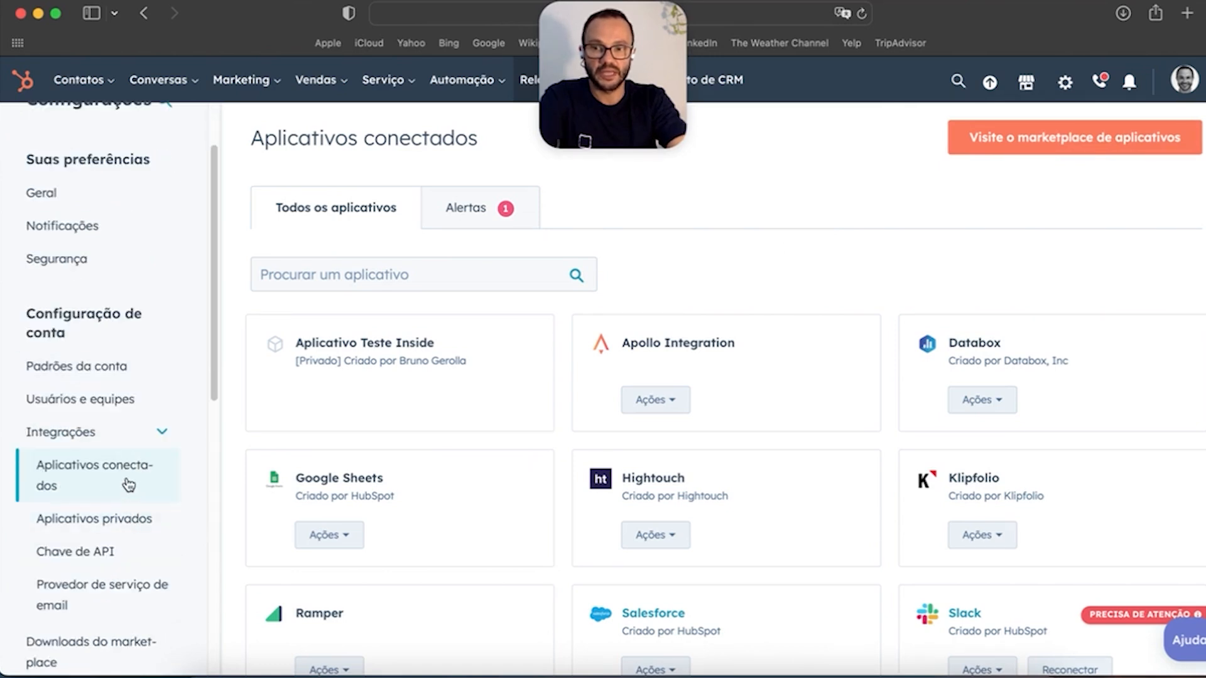
scroll(781, 477, "down", 5)
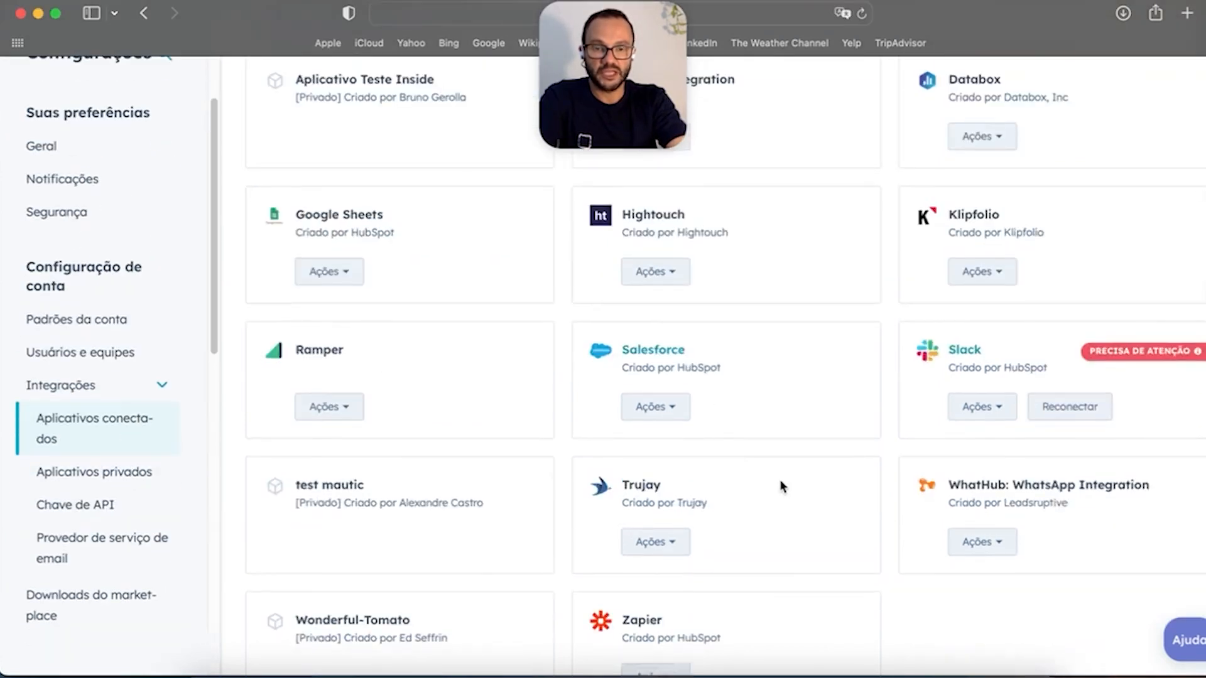
scroll(779, 480, "up", 5)
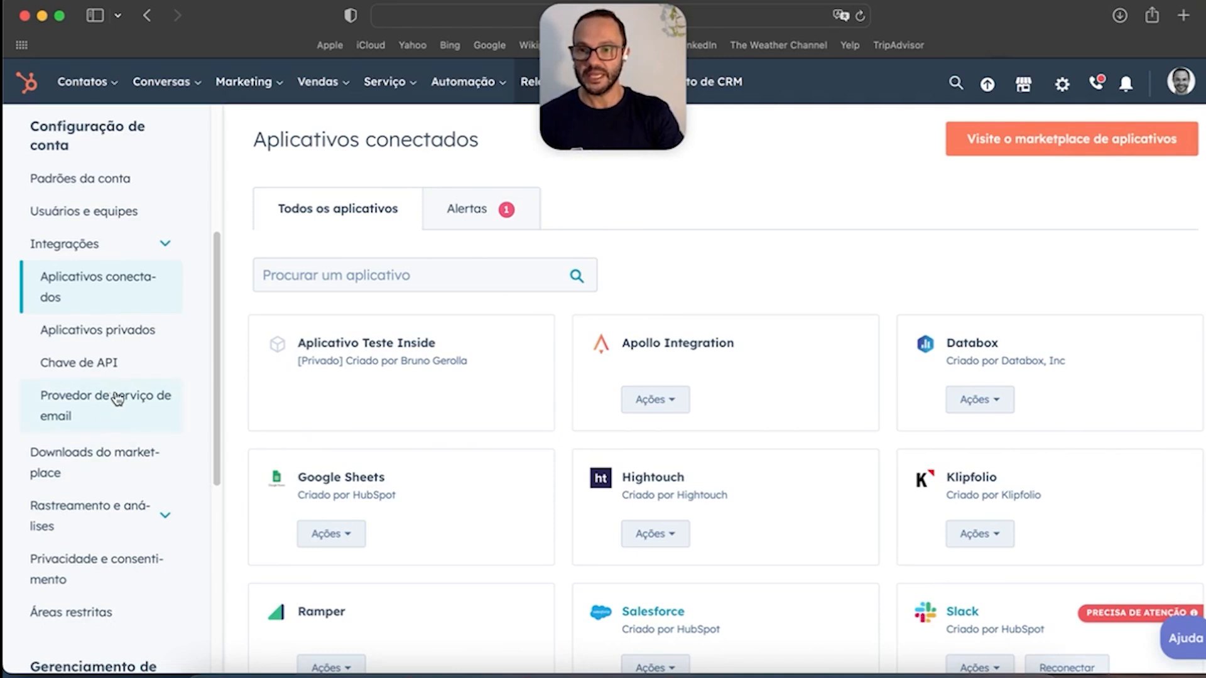
left_click(101, 364)
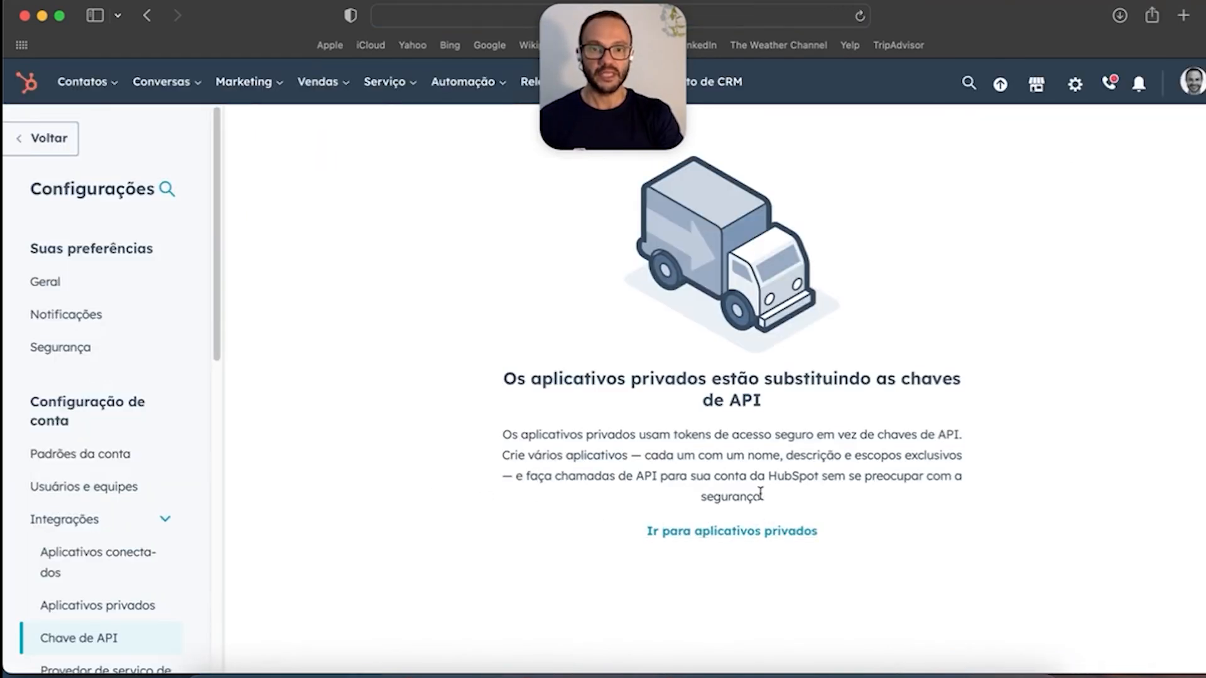
left_click_drag(672, 439, 823, 445)
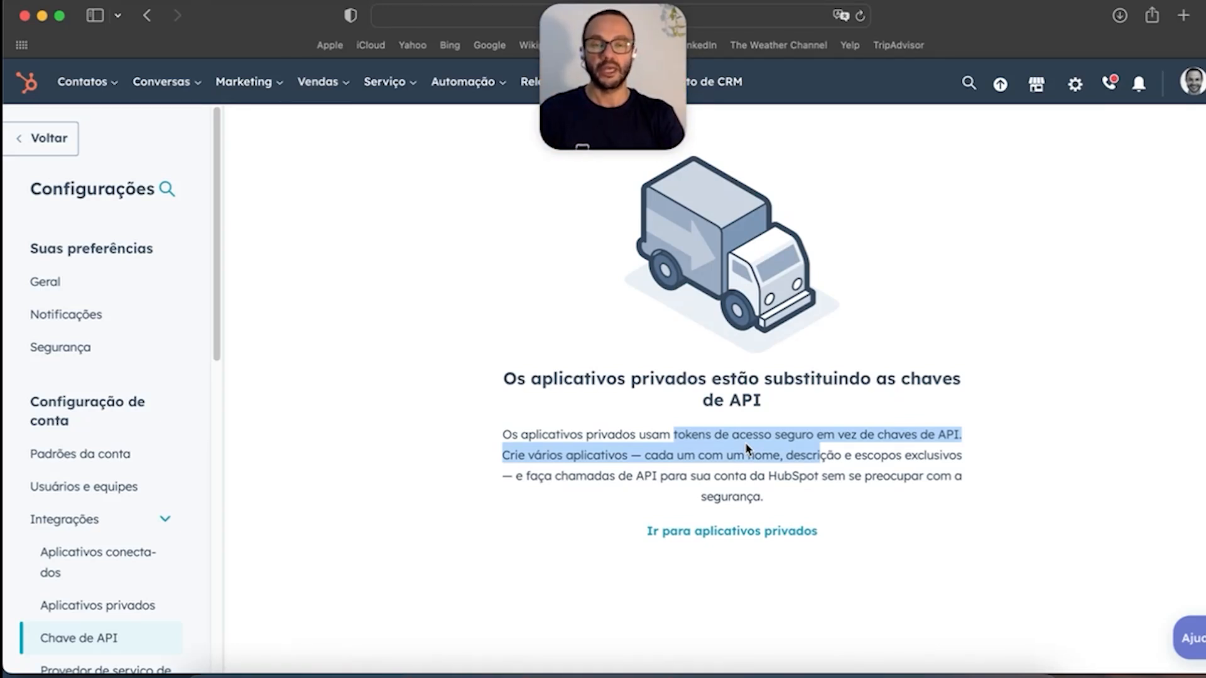
scroll(131, 477, "down", 1)
scroll(130, 471, "down", 2)
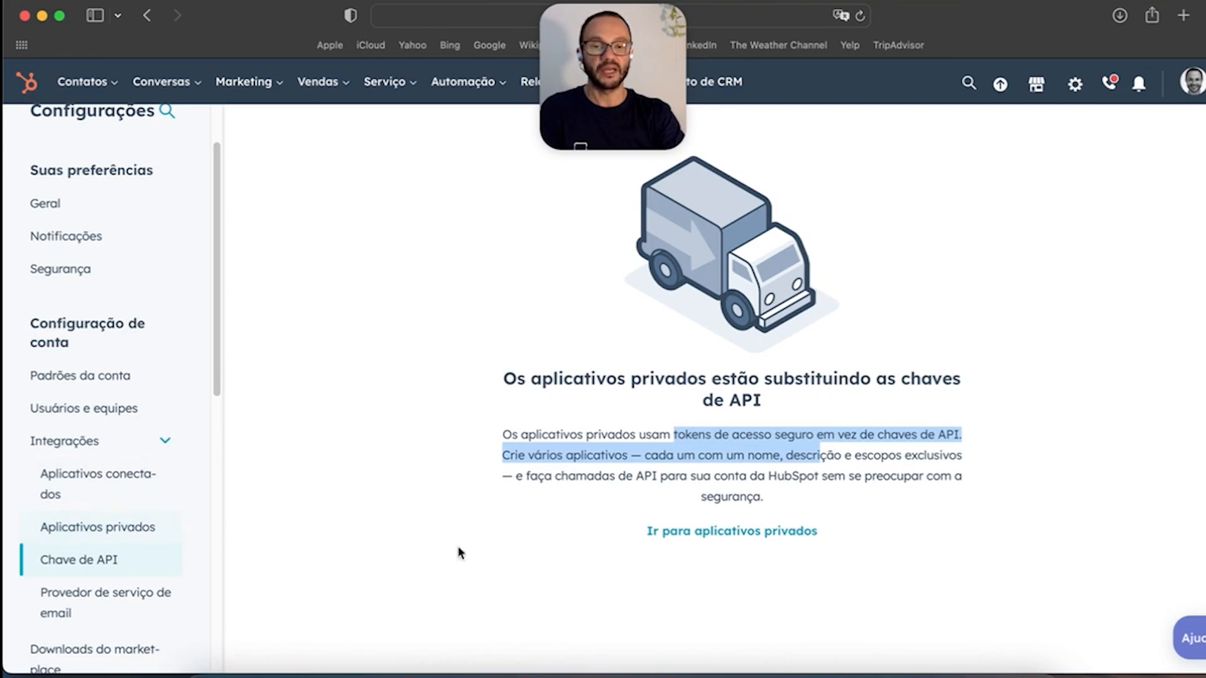
left_click_drag(476, 374, 777, 407)
left_click(838, 533)
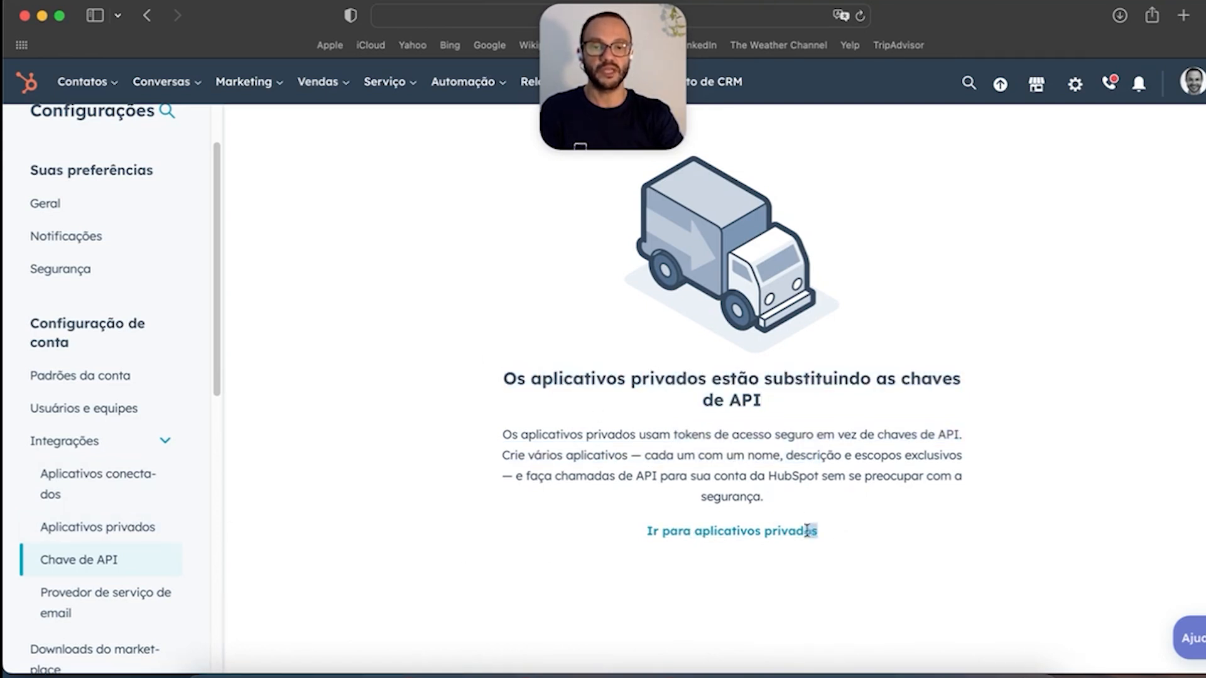
Step: Go to Aplicativos privados and start a new private app, suggested name Combative-Umbrella
left_click(131, 534)
scroll(623, 507, "down", 5)
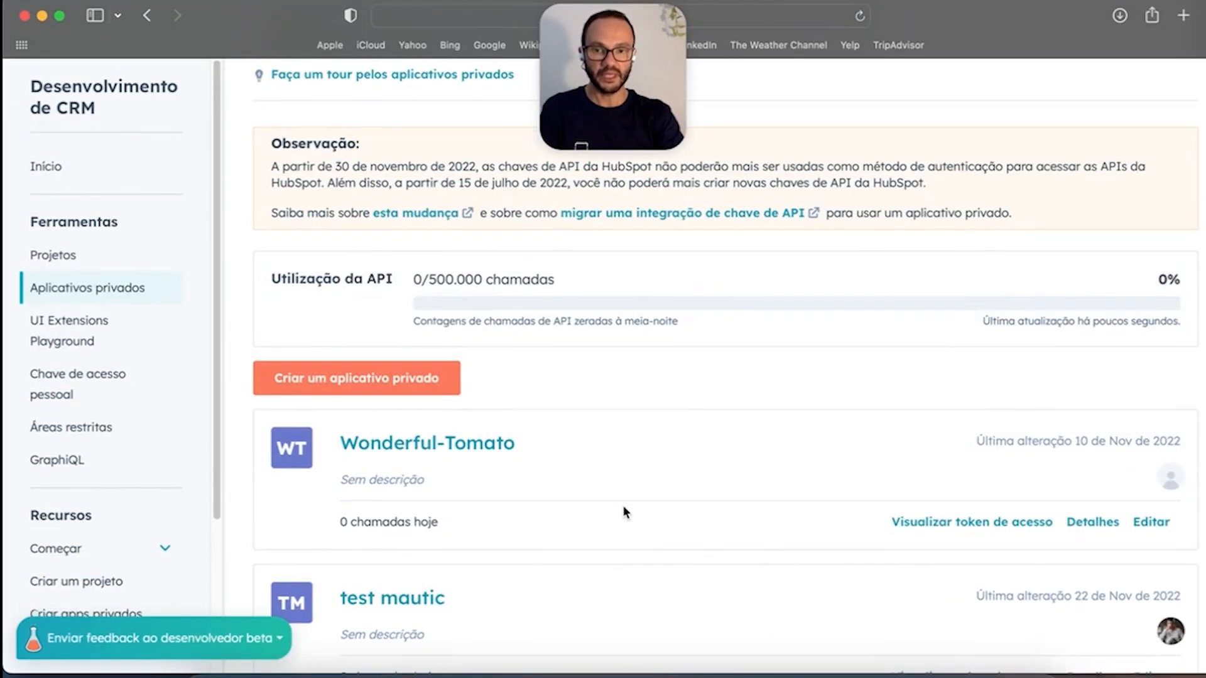
scroll(679, 474, "down", 2)
scroll(680, 474, "down", 1)
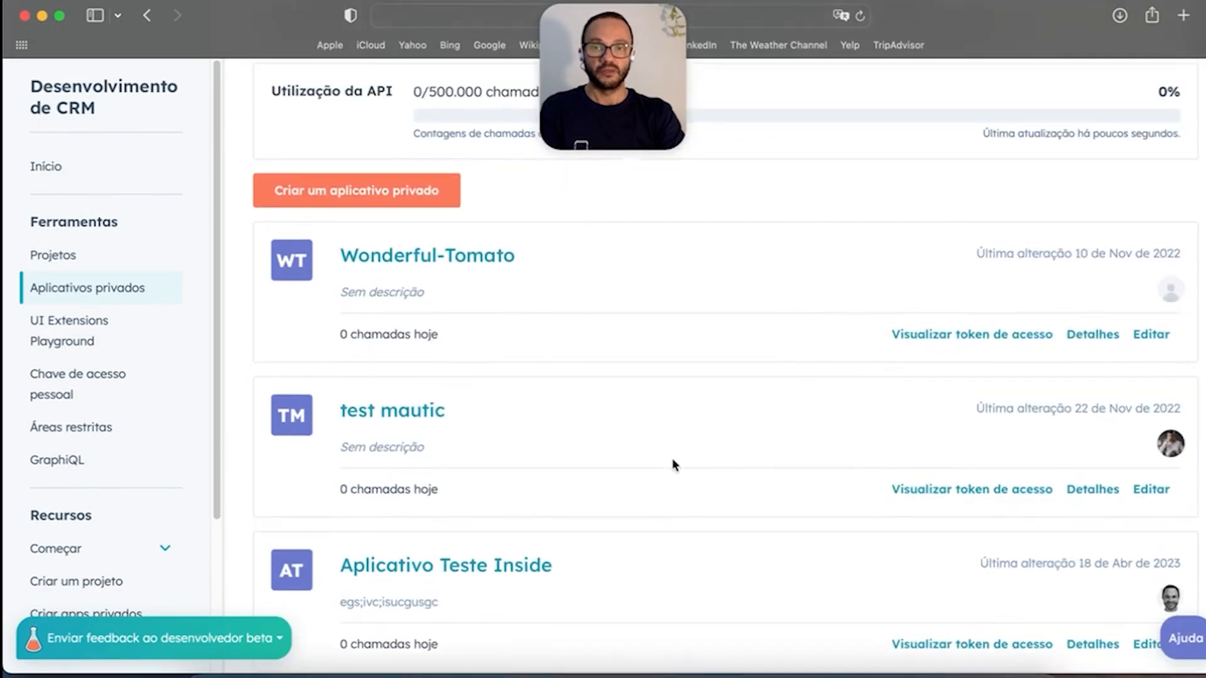
scroll(670, 444, "up", 5)
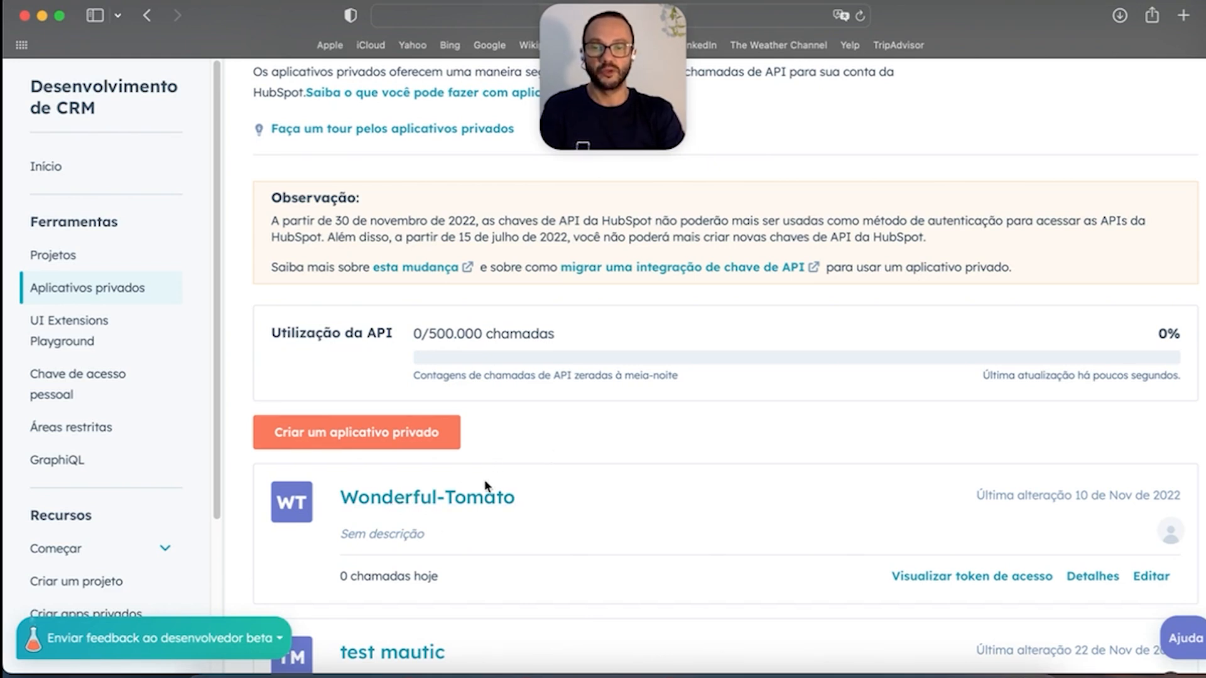
left_click(379, 439)
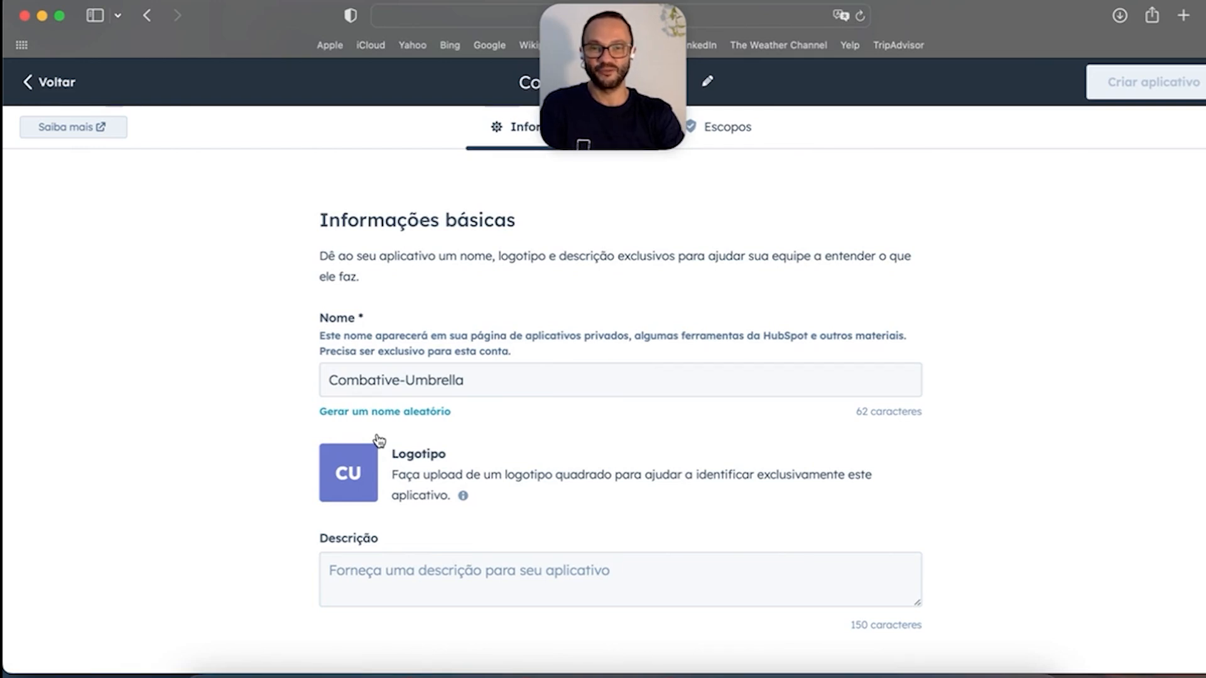
Step: Rename the private app to 'Sistema interno Inside'
triple_click(497, 379)
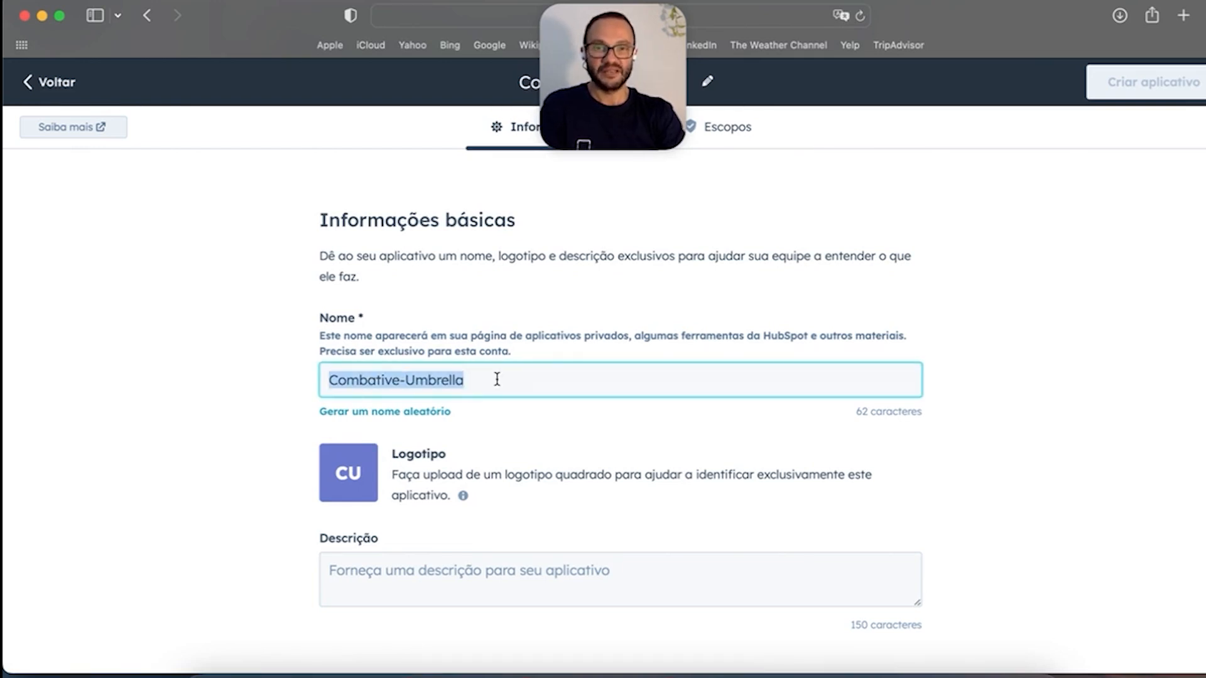
type("S")
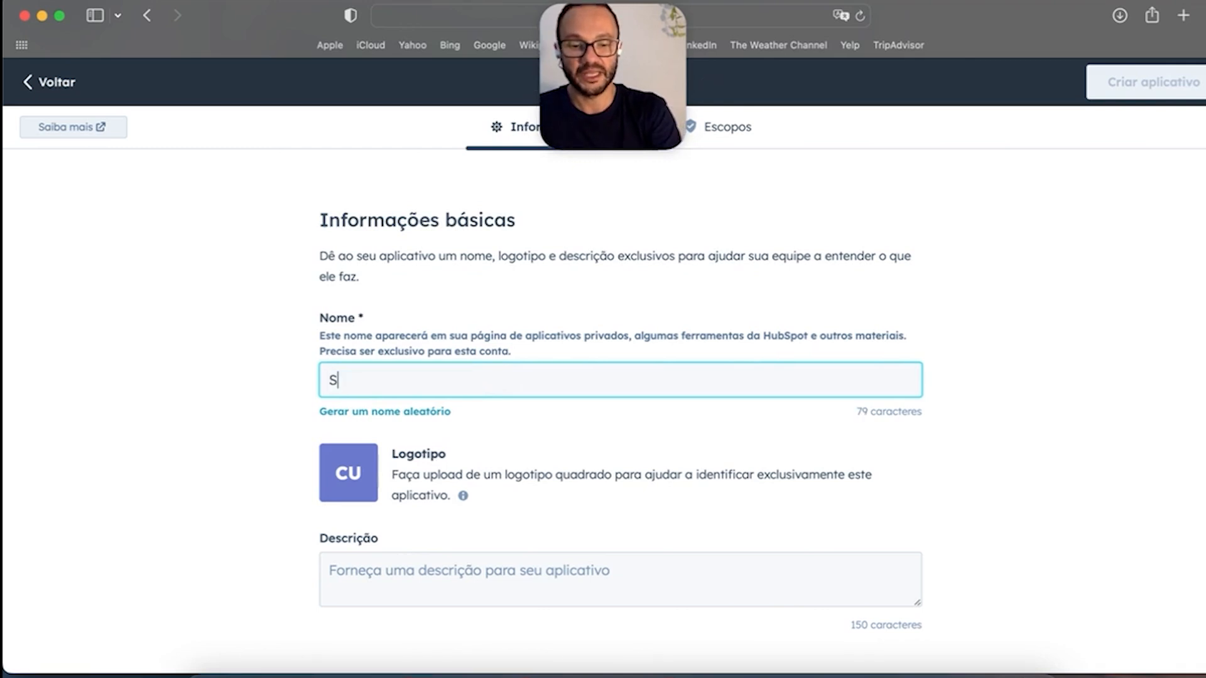
type("istema intern")
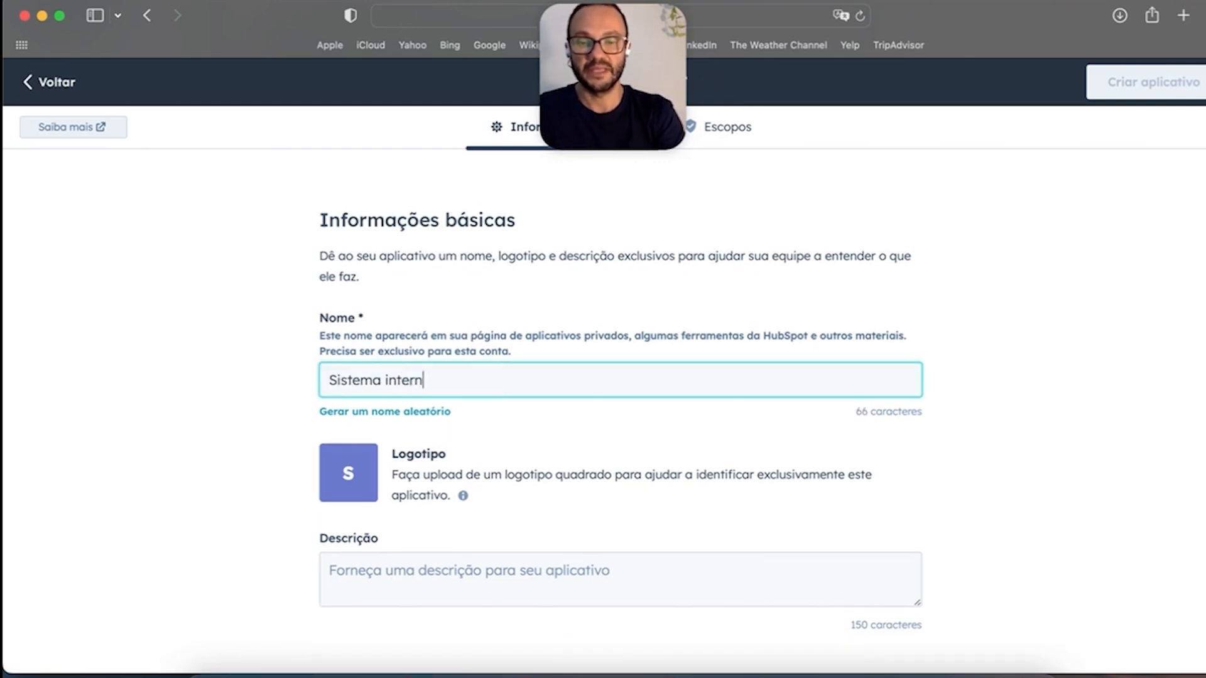
type("o Inside")
left_click(697, 468)
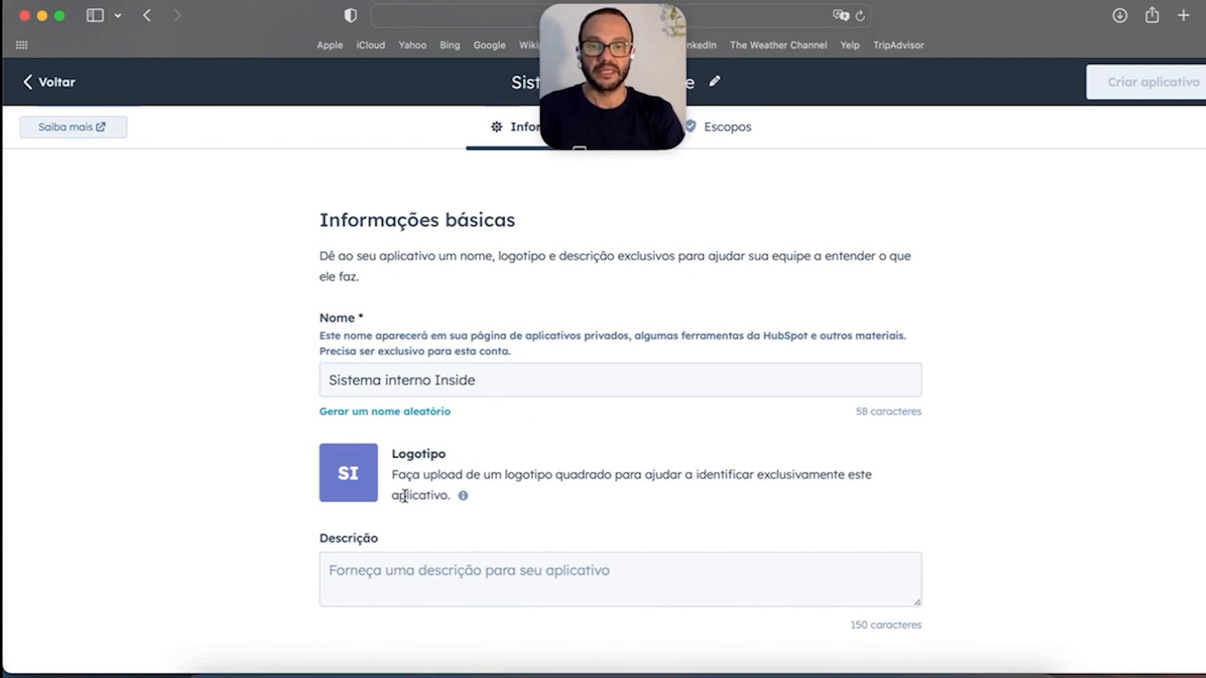
left_click(562, 377)
mouse_move(361, 472)
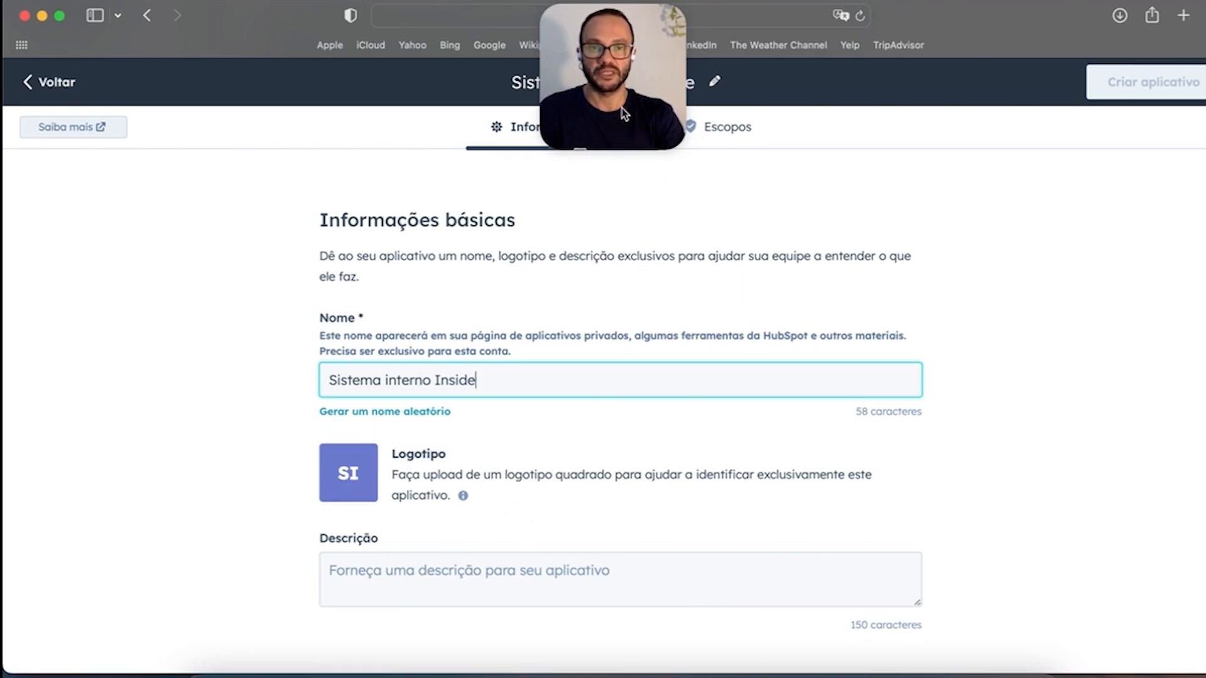
Step: Under the app's CRM scopes, grant read and write access to crm.lists
left_click(725, 131)
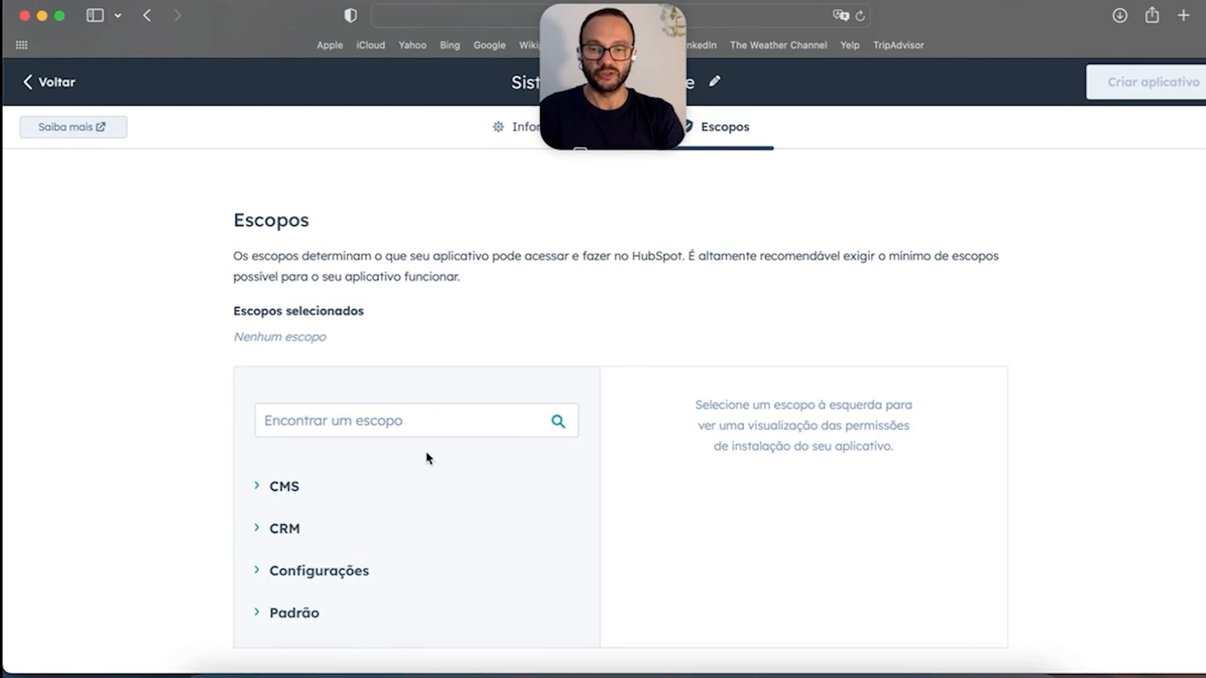
left_click(264, 534)
scroll(628, 490, "down", 1)
scroll(660, 475, "down", 5)
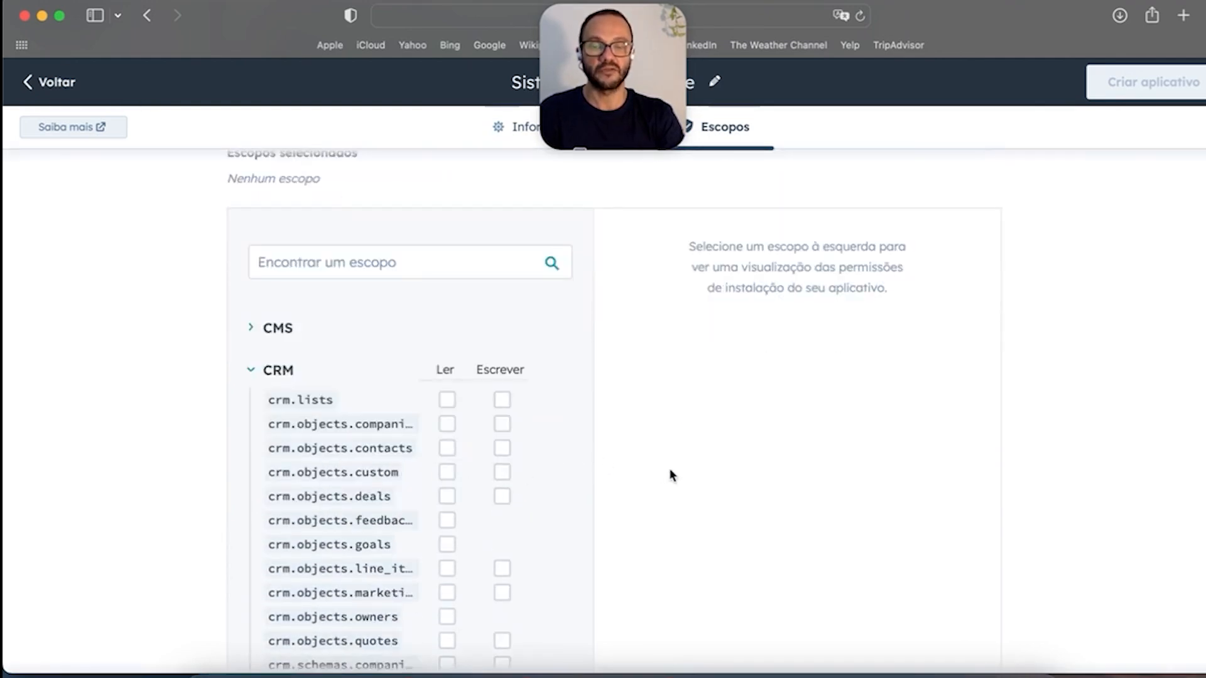
left_click(447, 356)
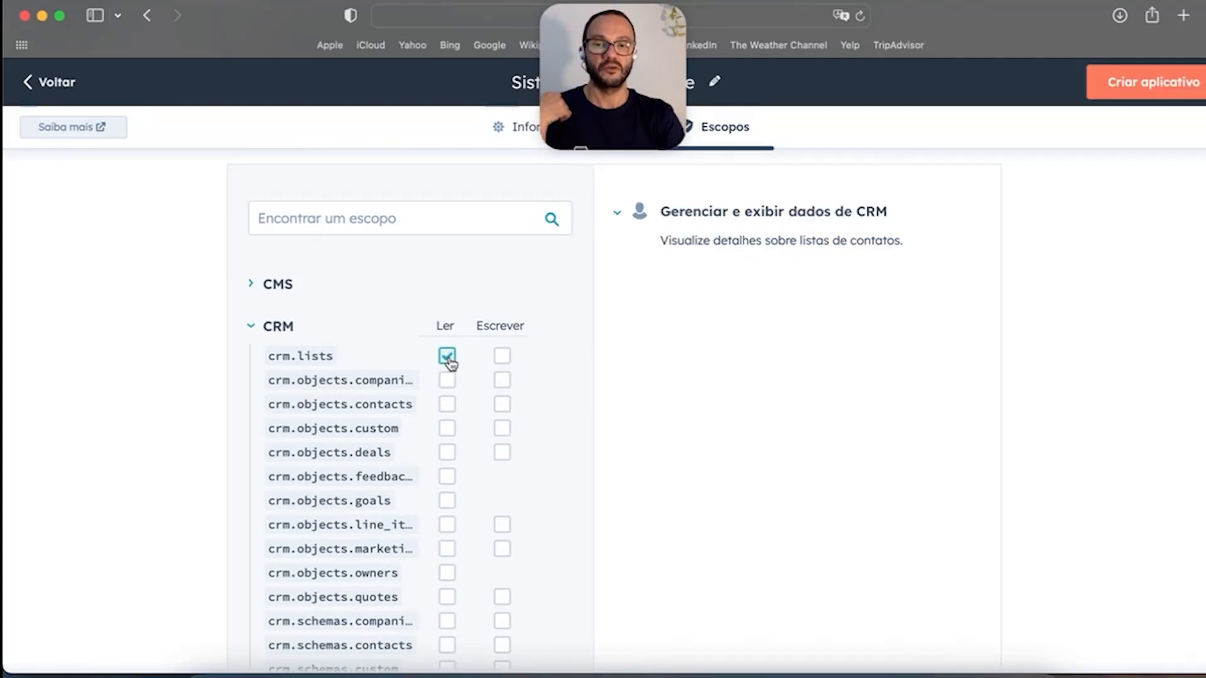
left_click(509, 361)
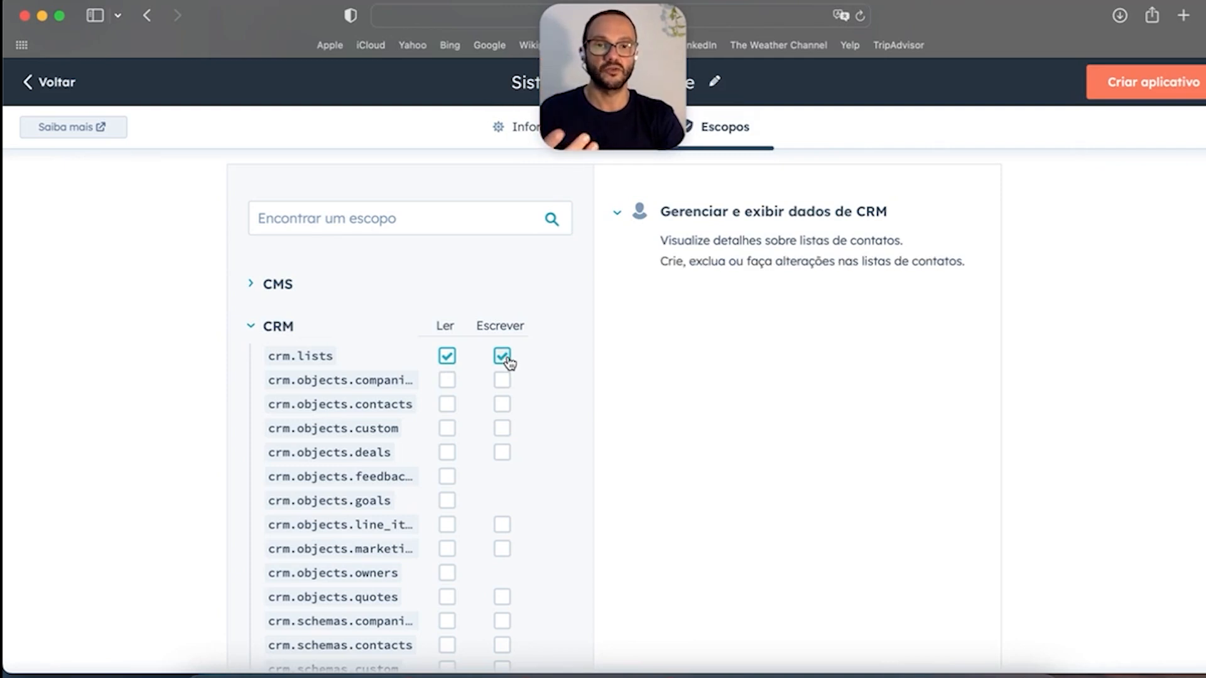
left_click_drag(660, 241, 945, 272)
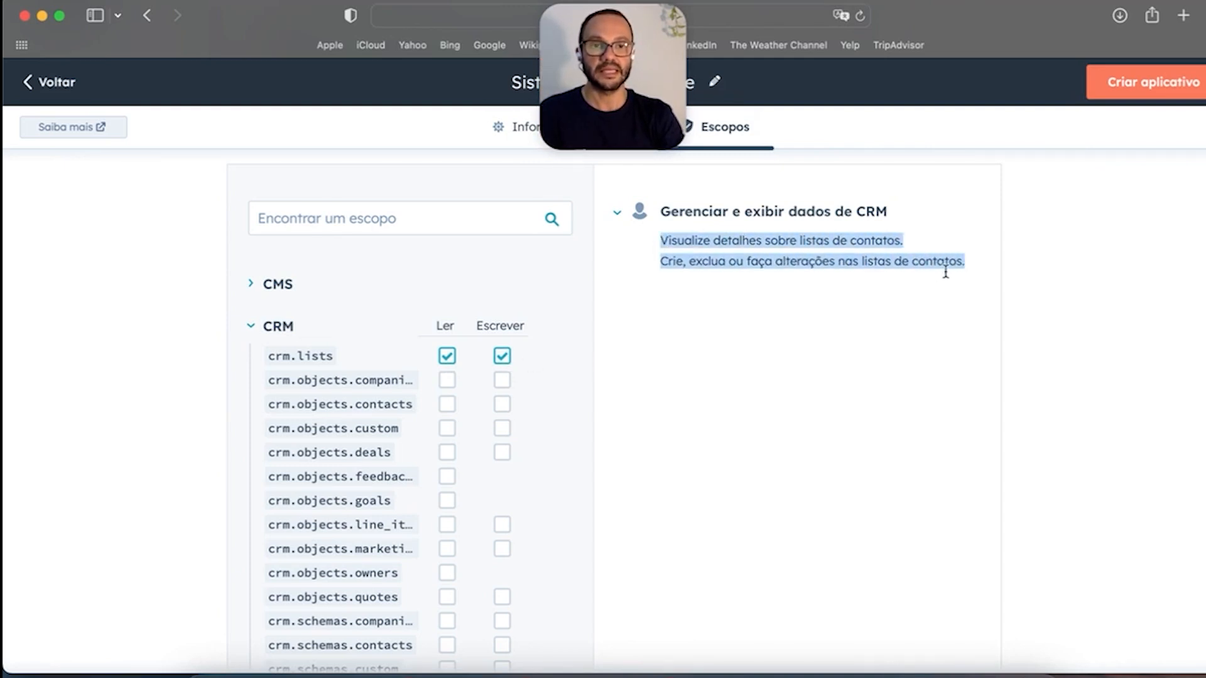
Step: Grant read/write on companies, contacts and custom objects, plus read on deals
left_click(447, 381)
left_click(502, 381)
left_click(447, 404)
left_click(502, 434)
scroll(496, 443, "down", 3)
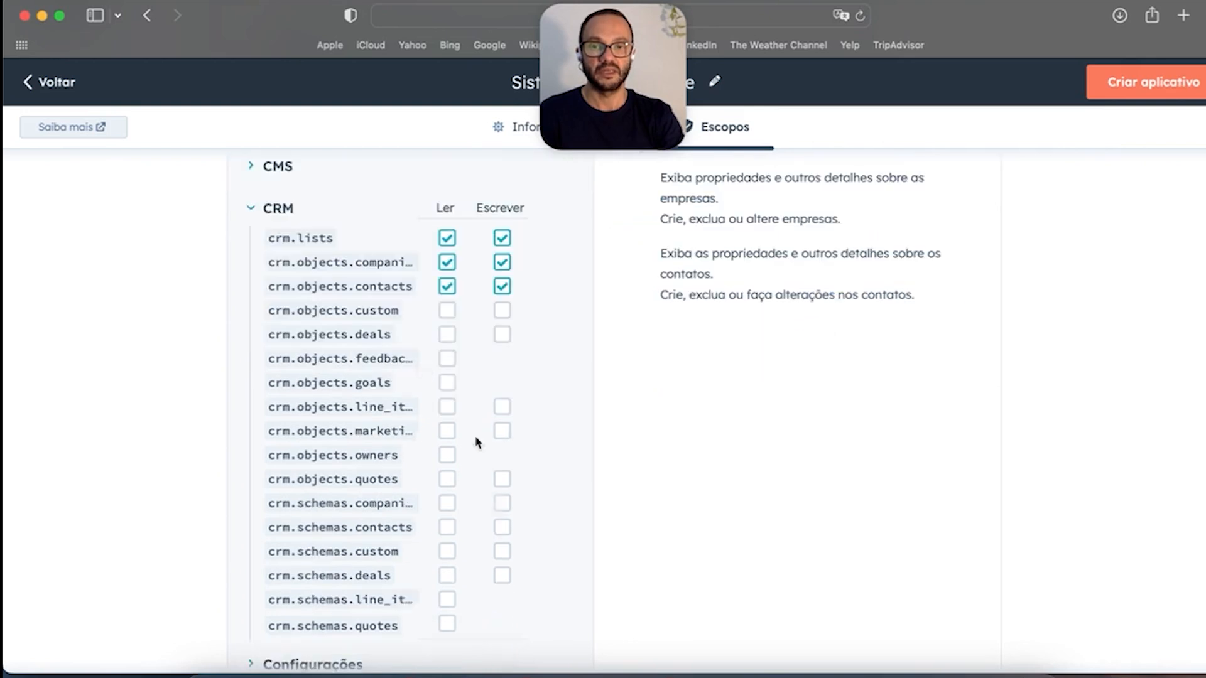
left_click(447, 310)
left_click(502, 310)
left_click(447, 334)
scroll(440, 389, "down", 2)
Step: Look over the Configurações and Padrão scope groups, then request creating the app
left_click(256, 598)
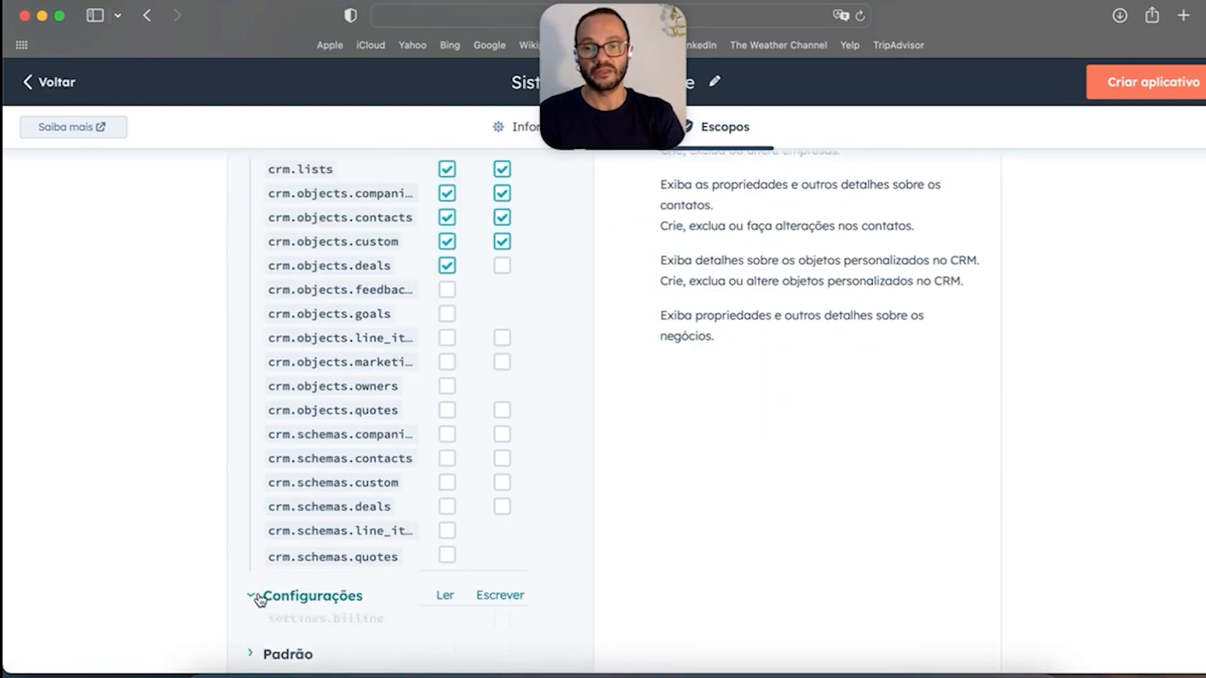
scroll(379, 506, "down", 3)
left_click(274, 630)
scroll(422, 501, "down", 10)
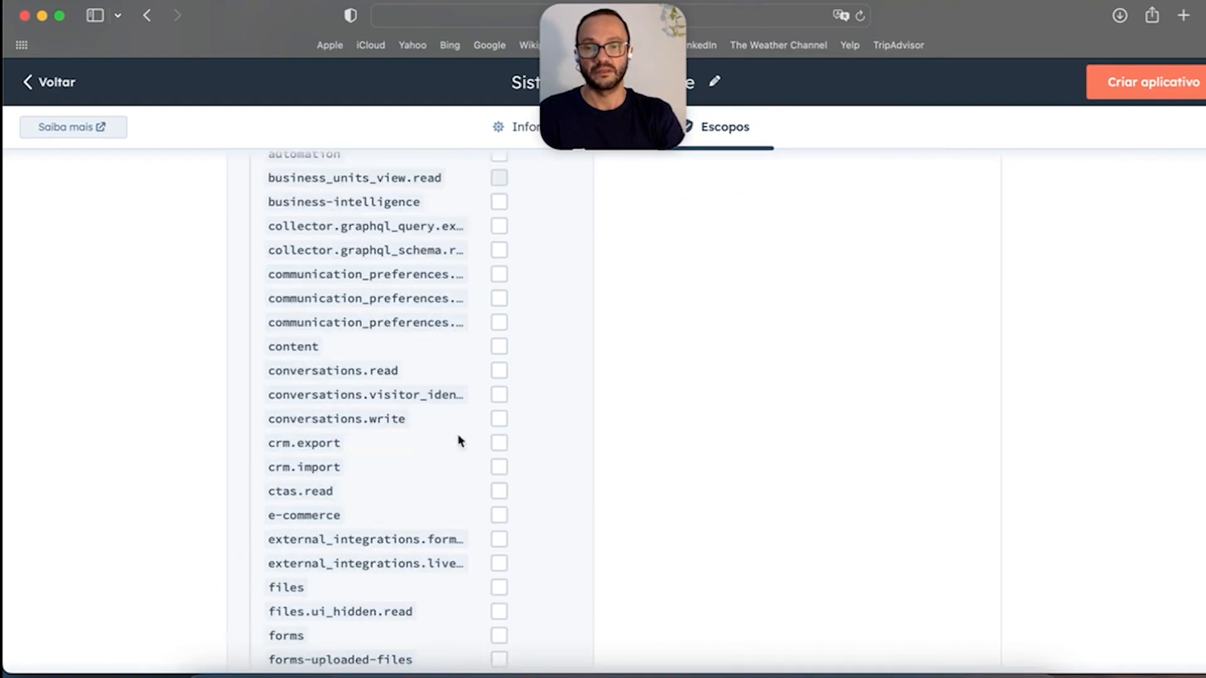
scroll(797, 485, "up", 15)
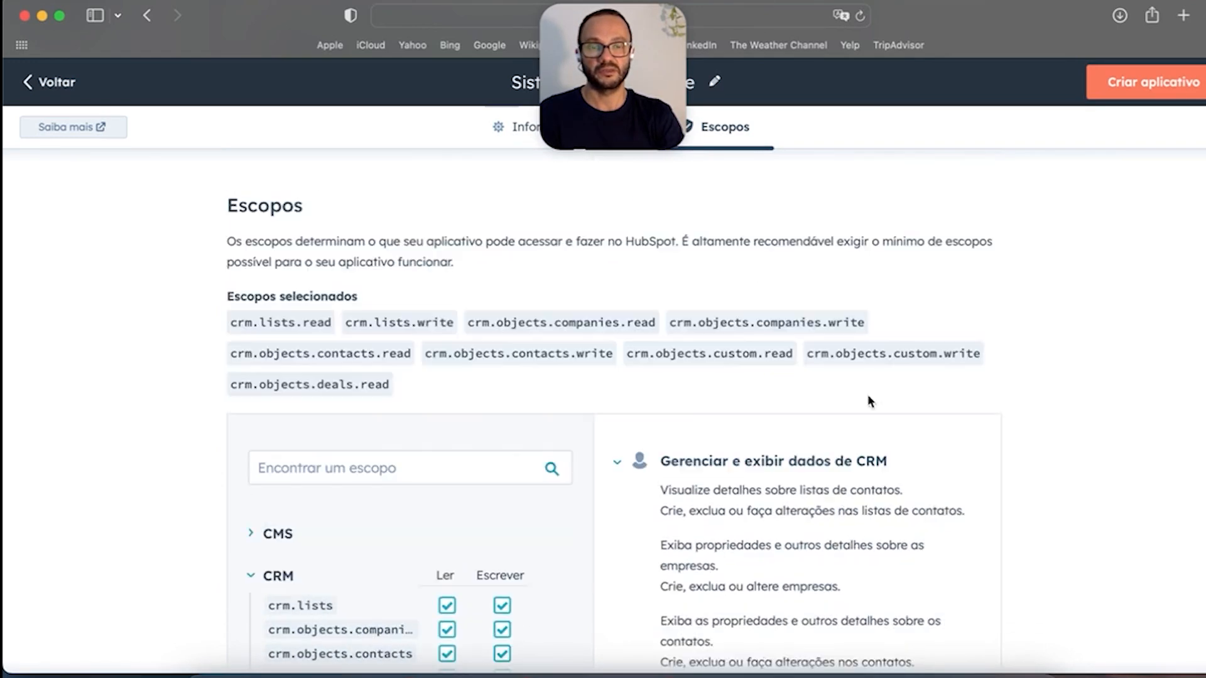
left_click(1134, 82)
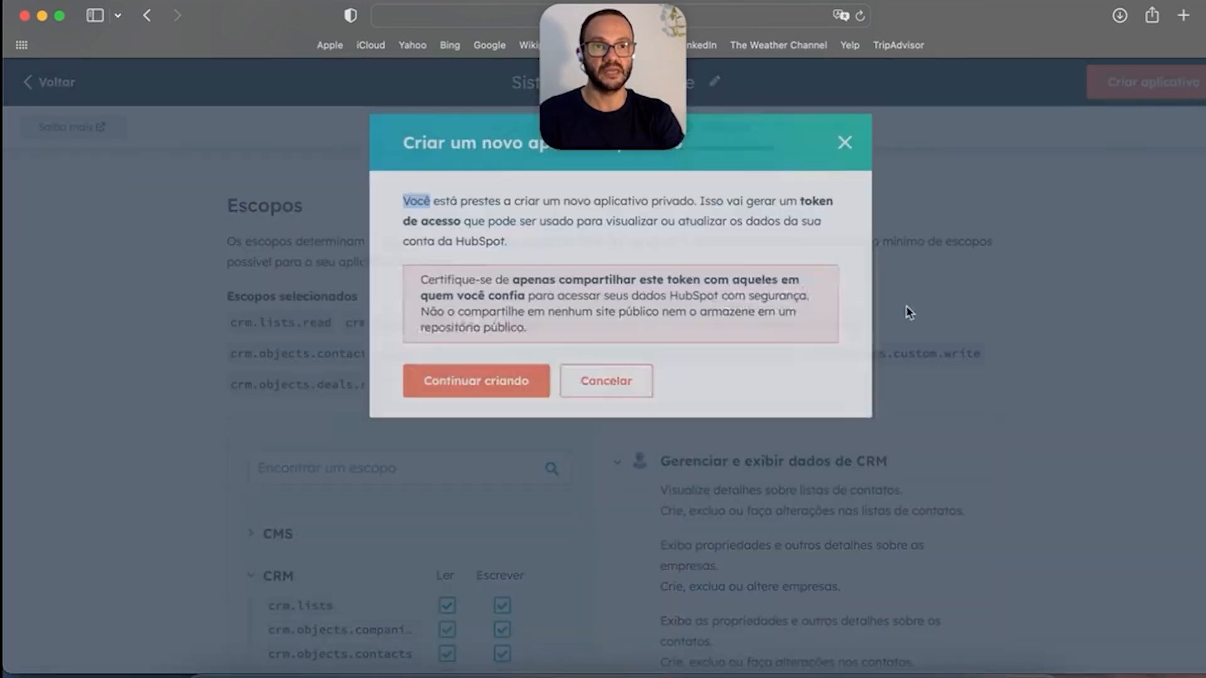
Step: Confirm creating the app, reveal and select its access token, then dismiss the created notice
left_click(478, 390)
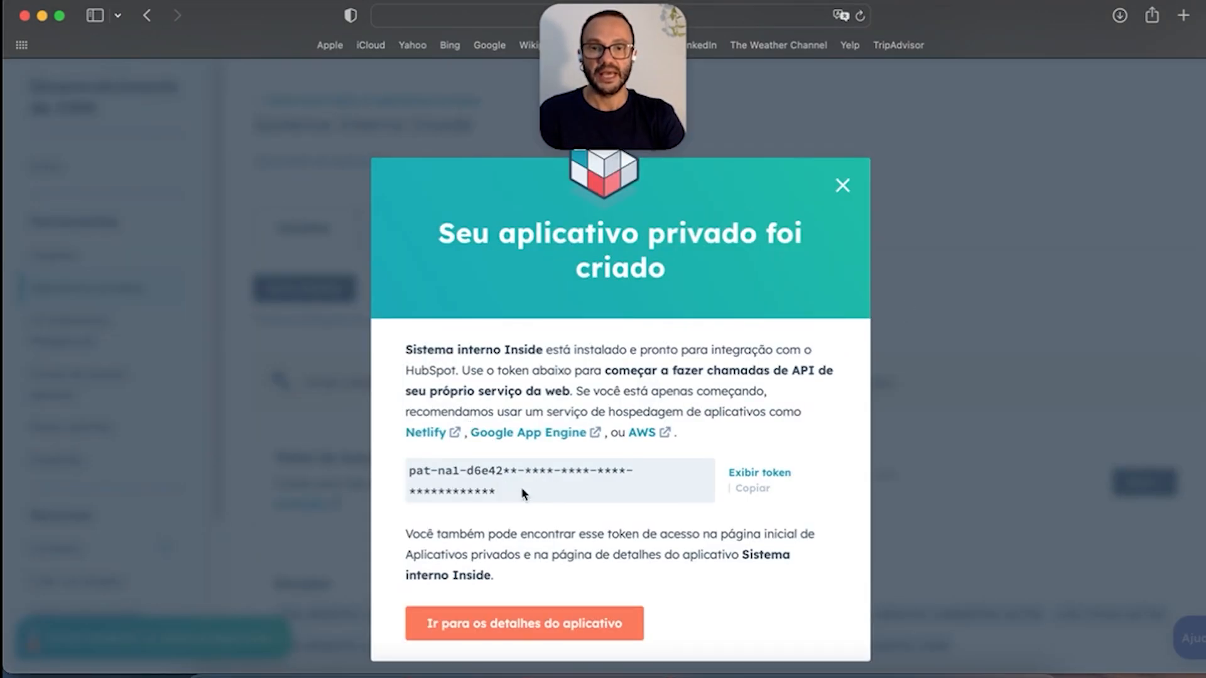
left_click(782, 475)
left_click_drag(497, 491, 380, 474)
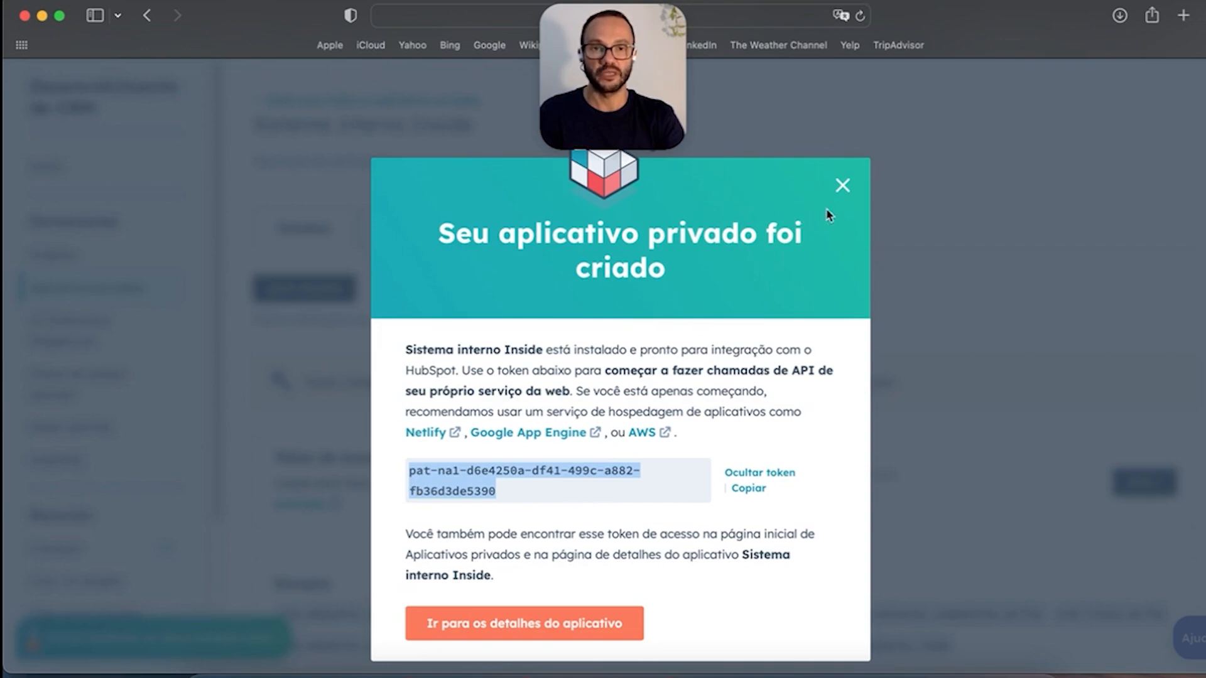
left_click(842, 186)
scroll(94, 370, "down", 3)
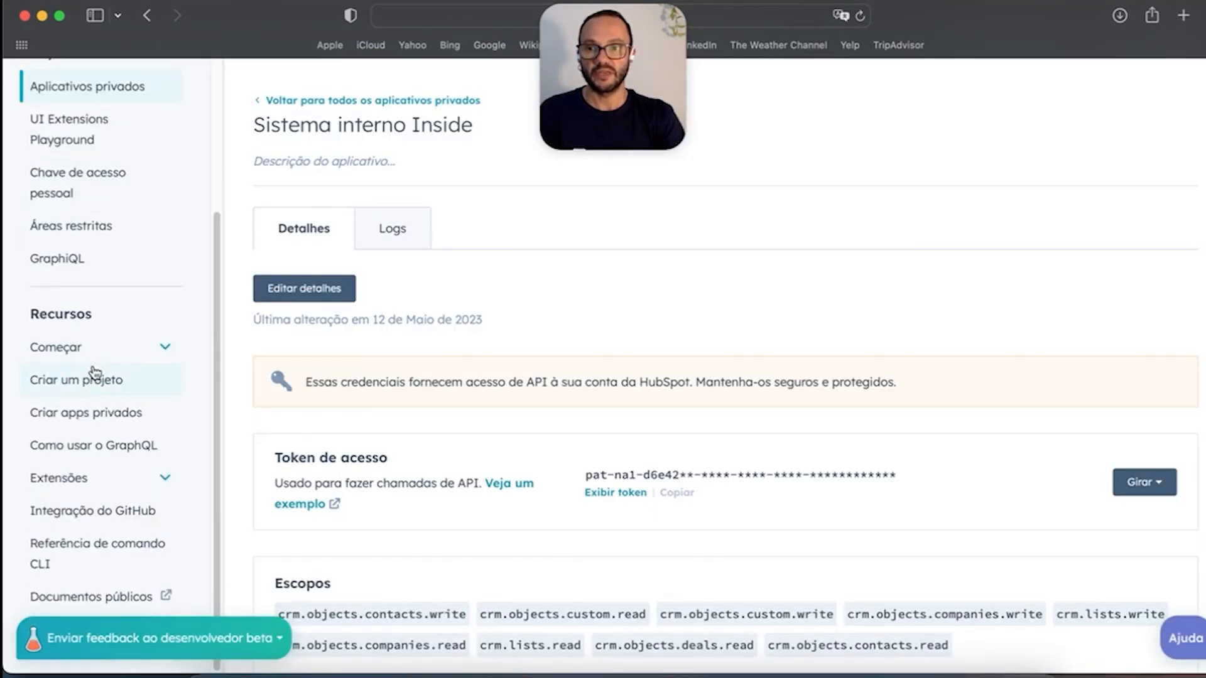
Step: Scroll through the Sistema interno Inside app details page
scroll(94, 373, "down", 4)
scroll(157, 316, "up", 6)
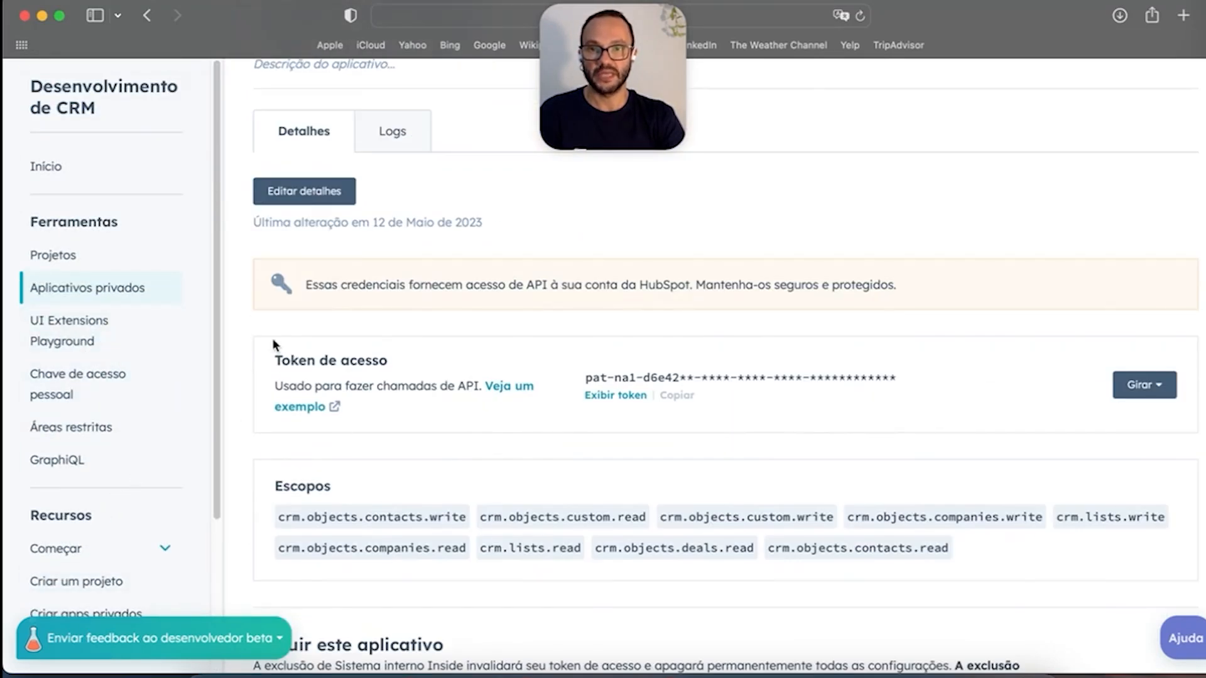
scroll(105, 356, "down", 6)
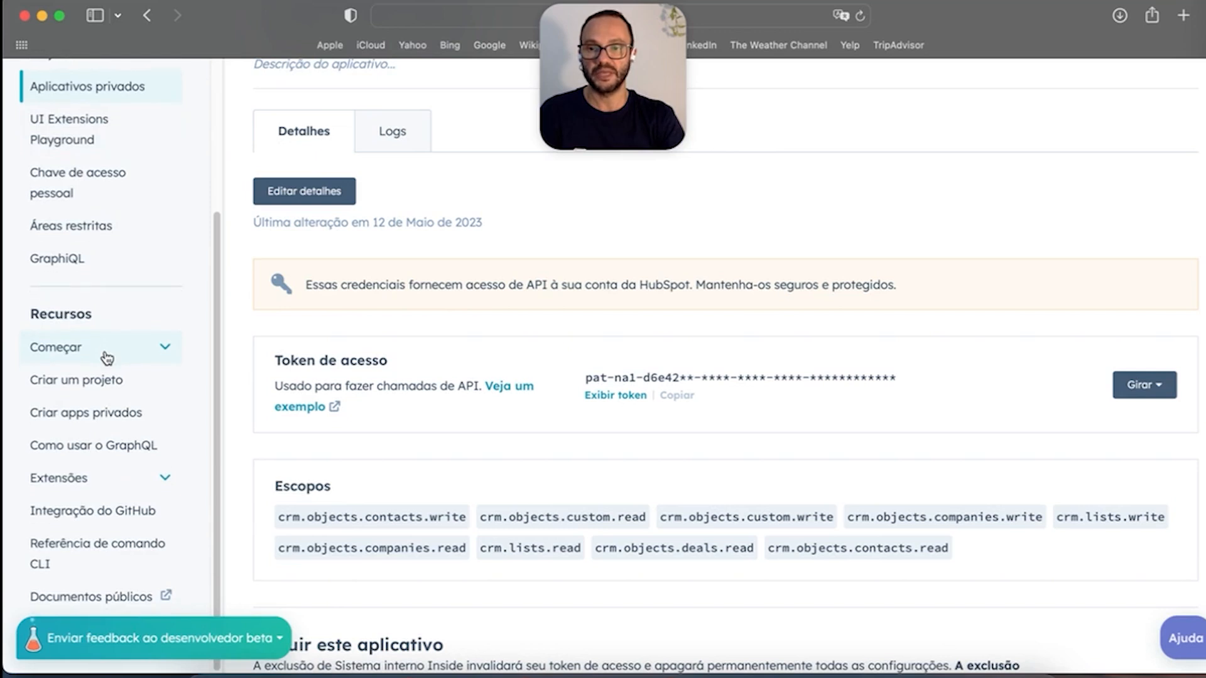
scroll(144, 324, "up", 5)
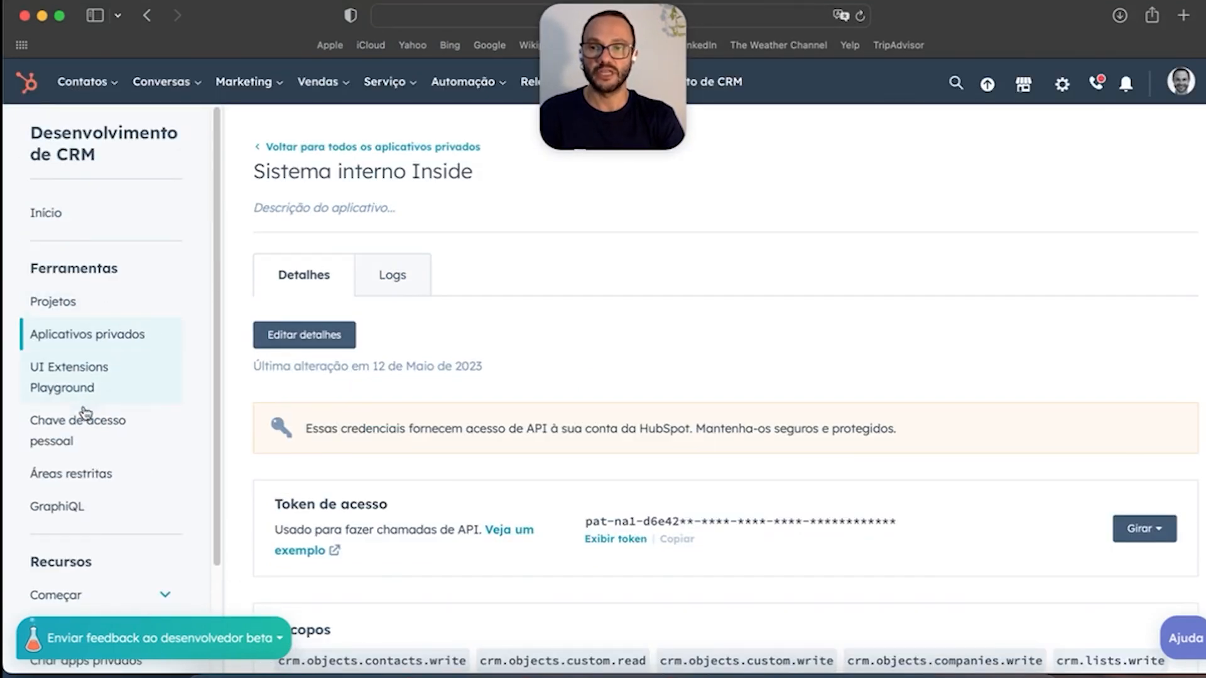
scroll(106, 449, "down", 6)
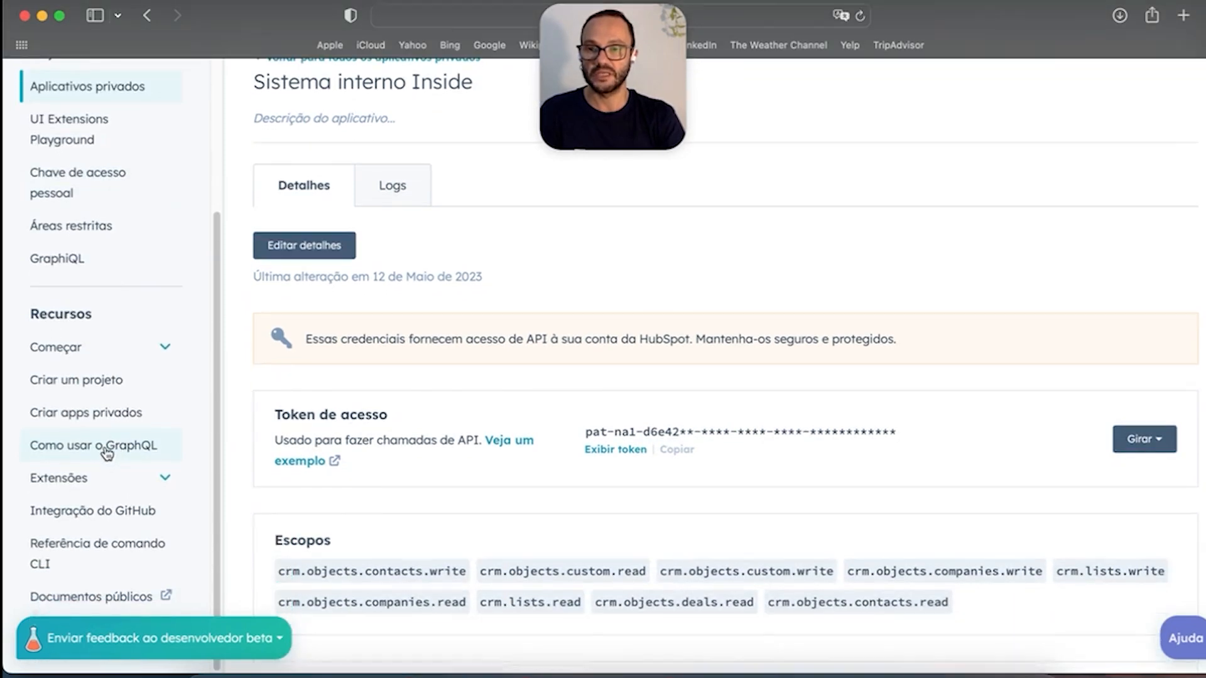
scroll(465, 392, "up", 4)
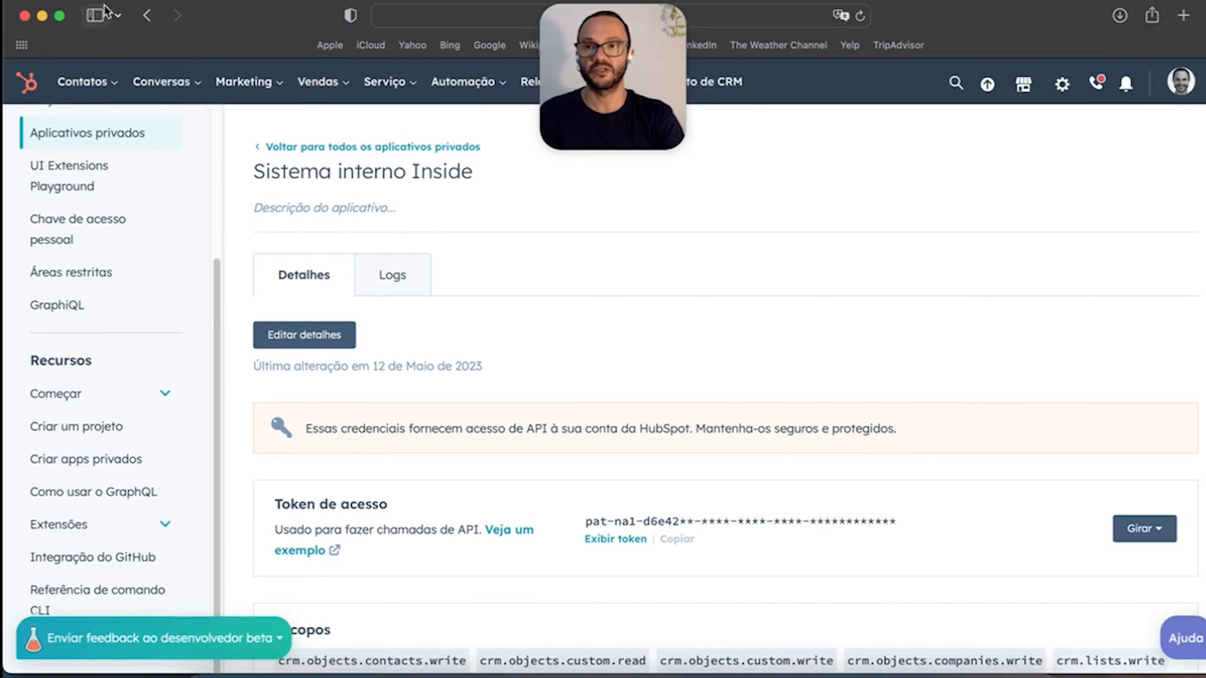
Step: Return to the private apps list and open the account settings on the Profile preferences
left_click(147, 15)
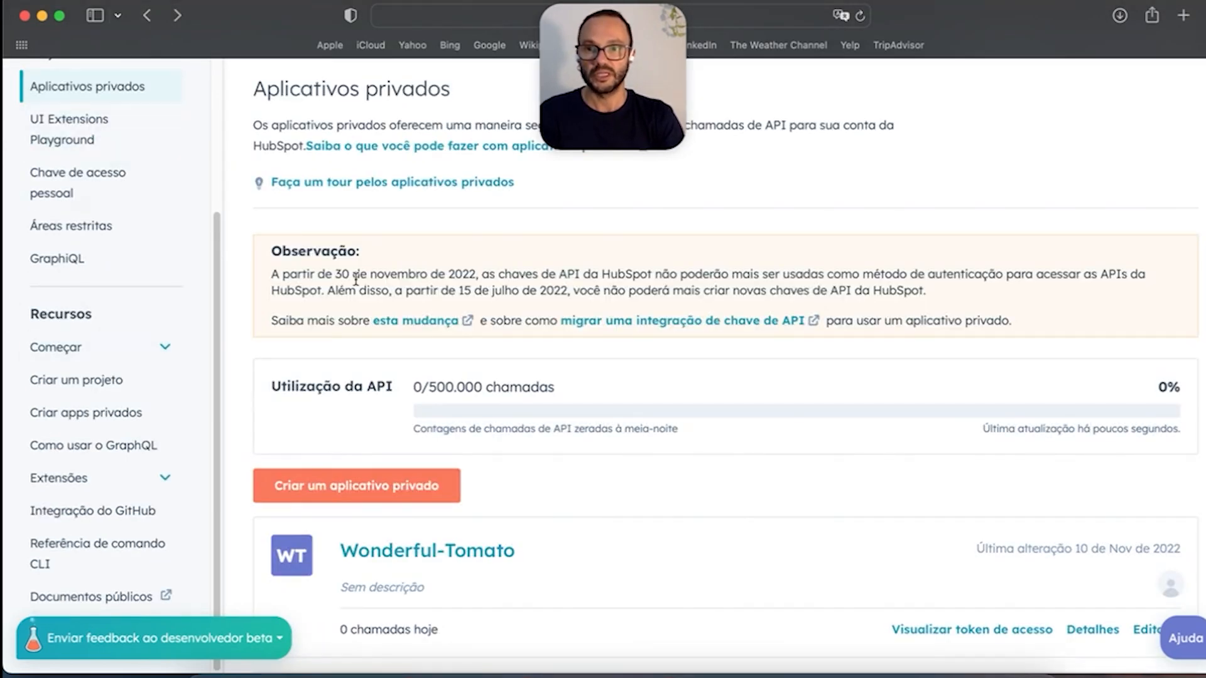
scroll(691, 304, "up", 2)
left_click(1061, 86)
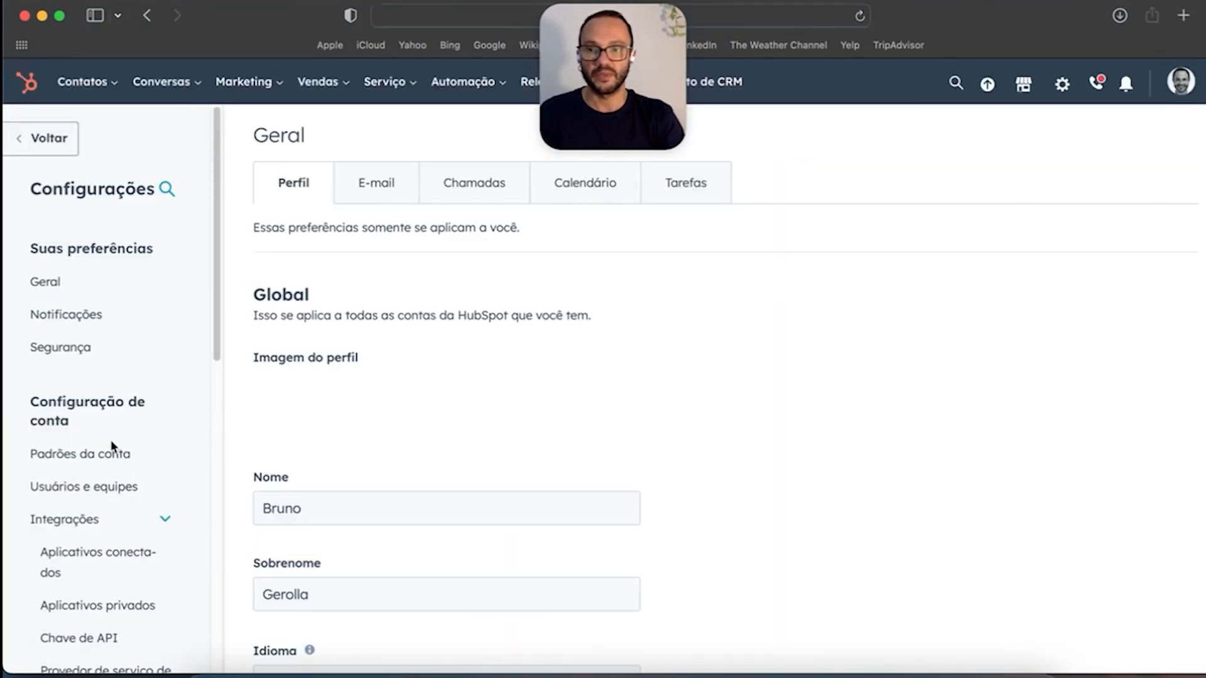
scroll(151, 452, "down", 5)
scroll(141, 451, "down", 2)
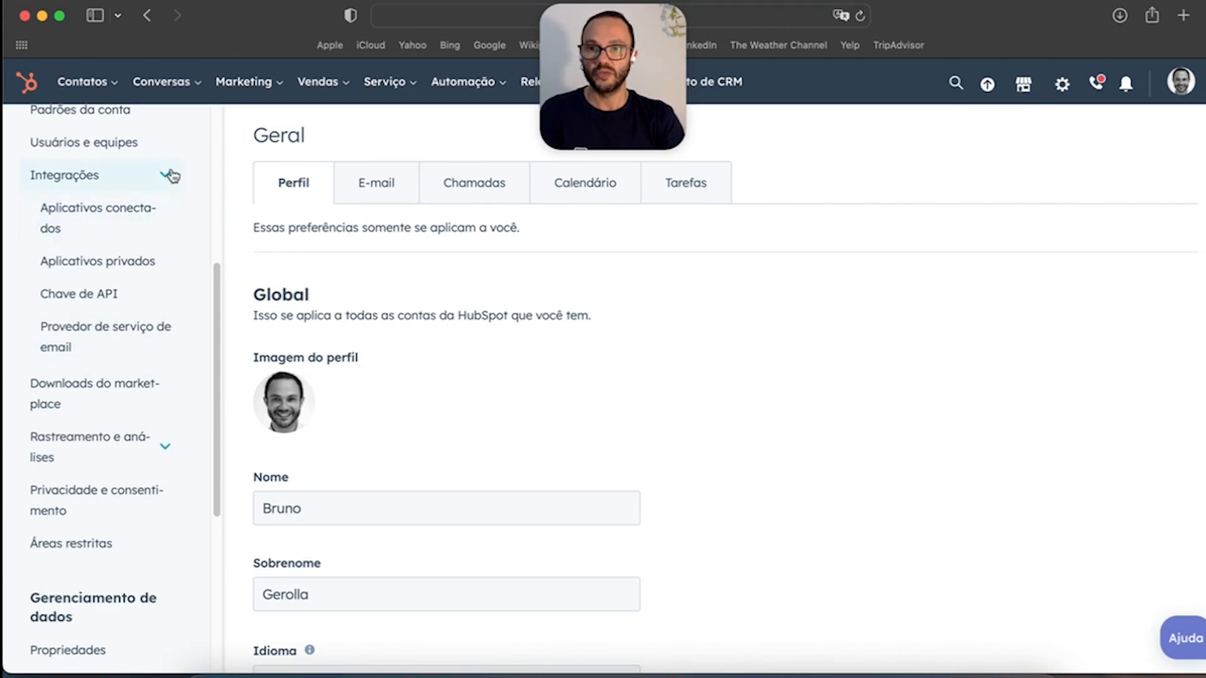
Step: Review the email providers offered for connection in the email service provider settings
left_click(85, 350)
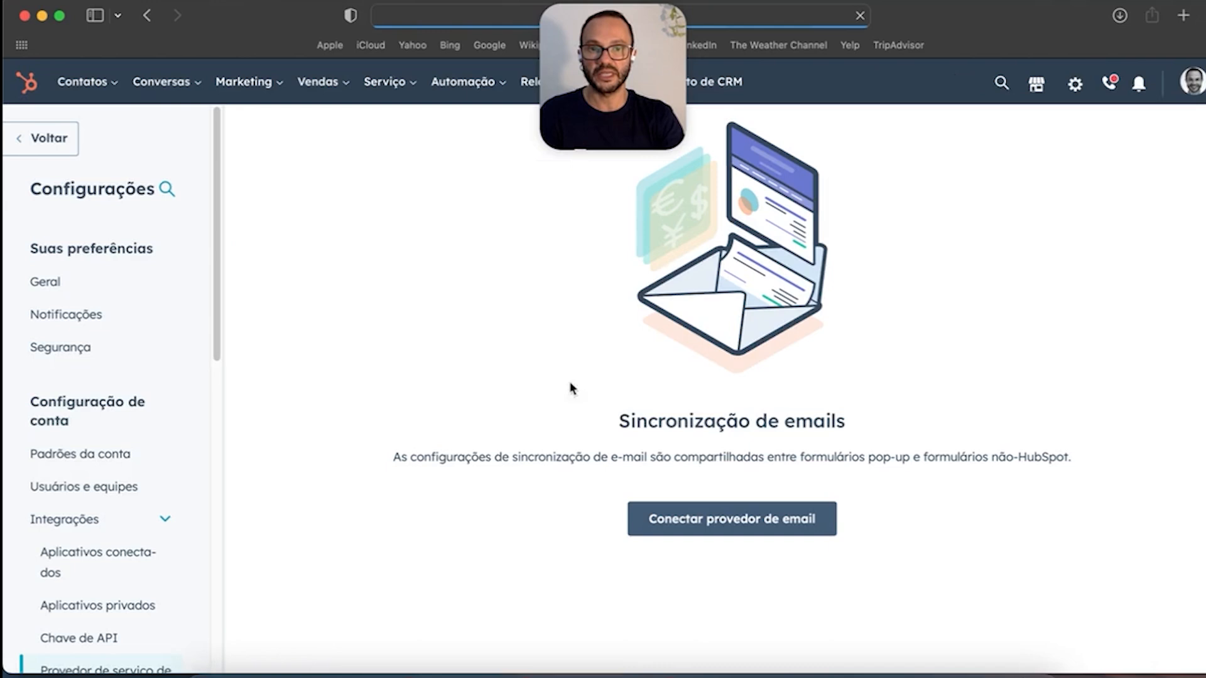
left_click(771, 521)
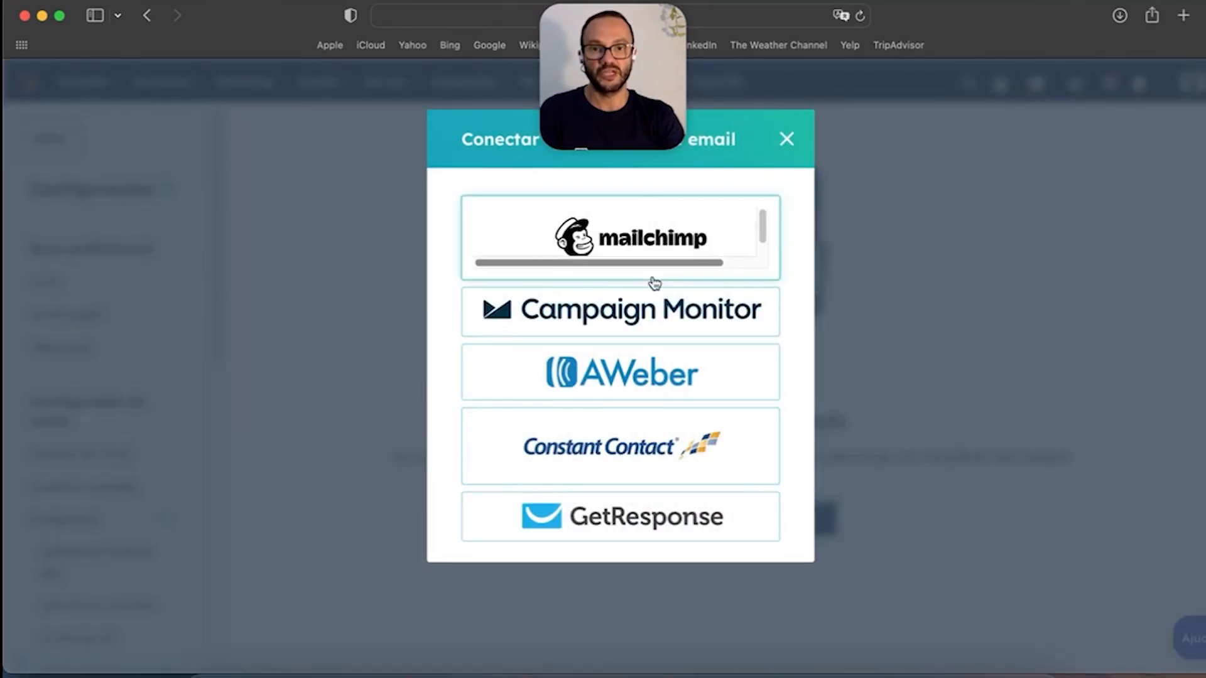
left_click(787, 140)
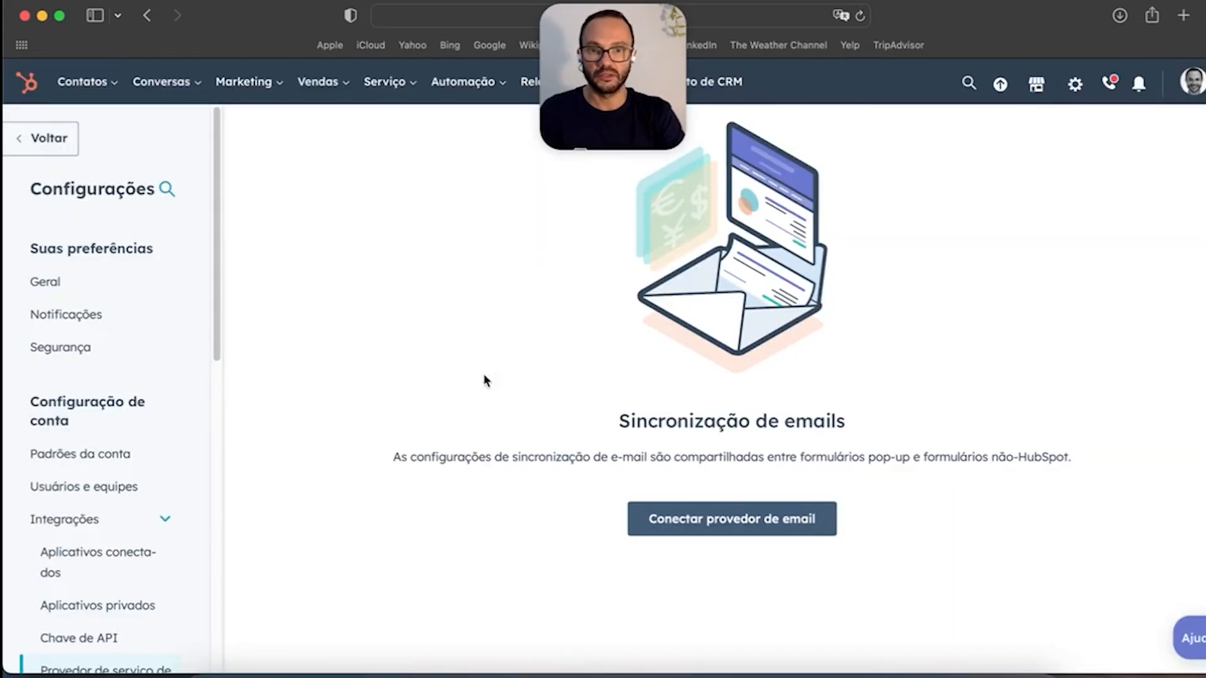
scroll(126, 496, "down", 5)
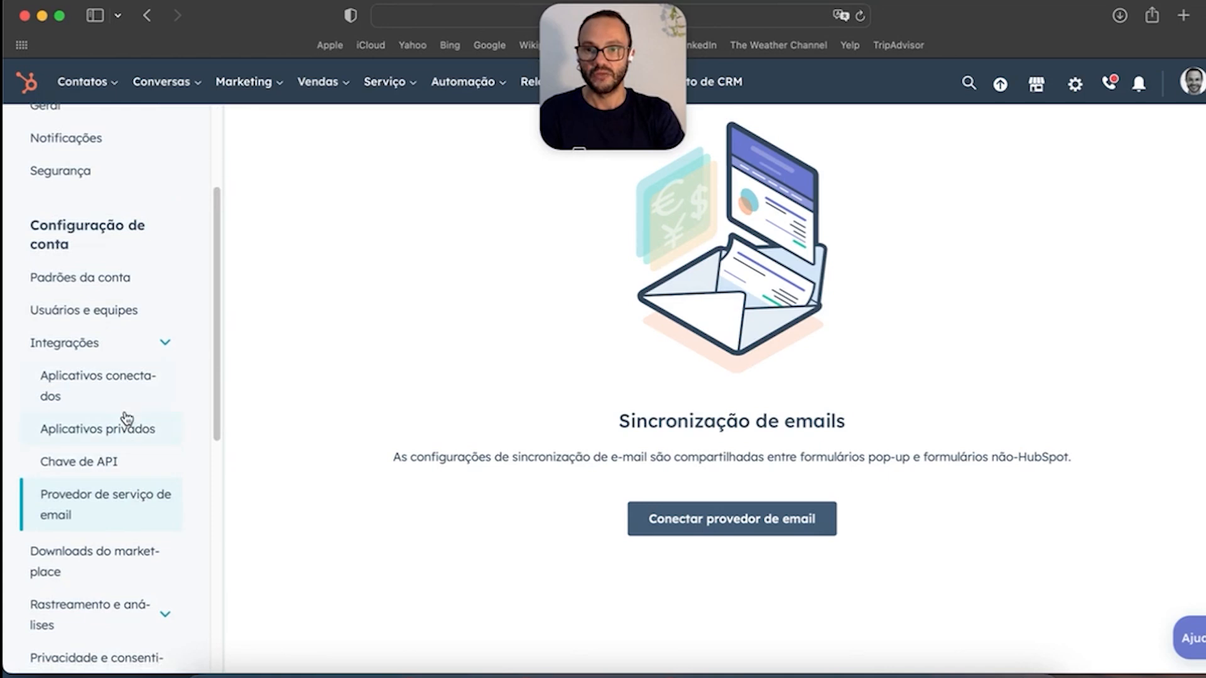
scroll(124, 419, "down", 5)
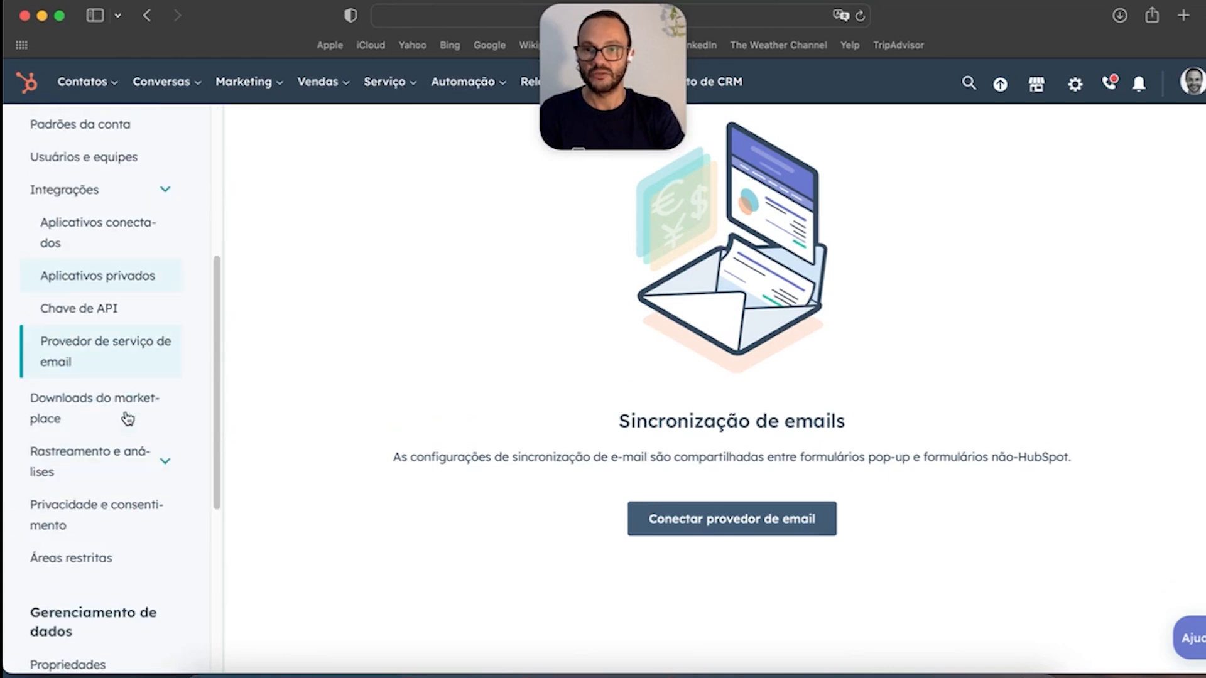
Step: Collapse Integrações, expand Rastreamento e análises and open Código de rastreamento
left_click(161, 193)
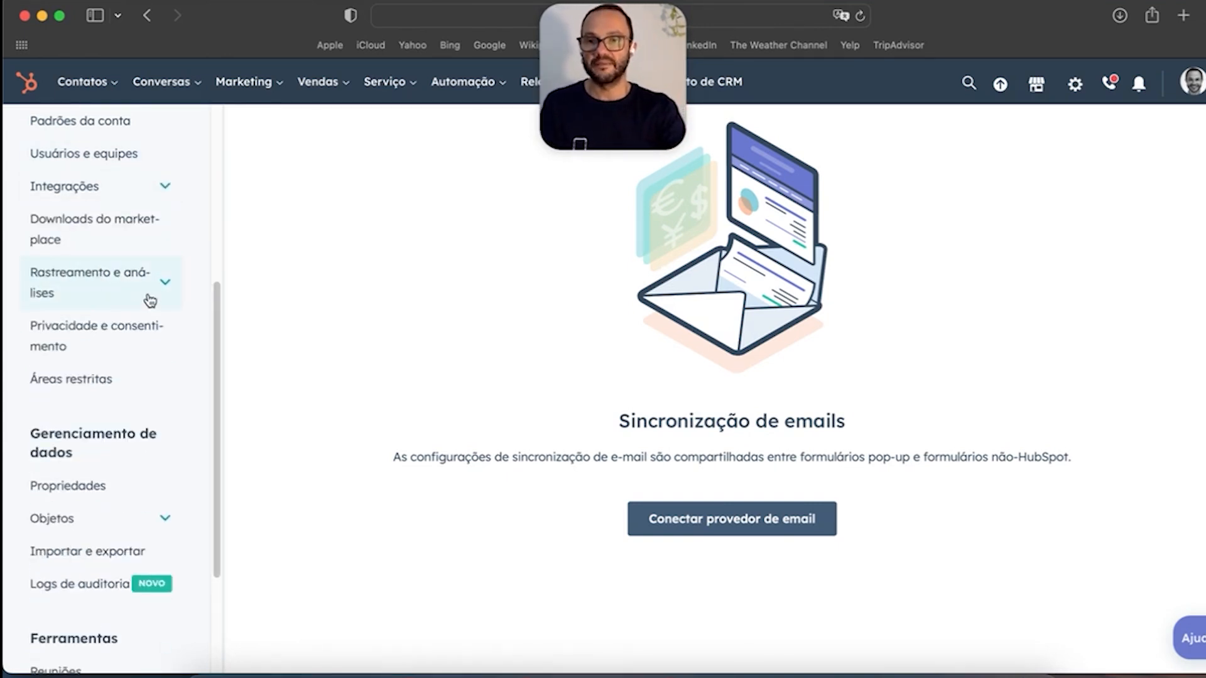
left_click(165, 284)
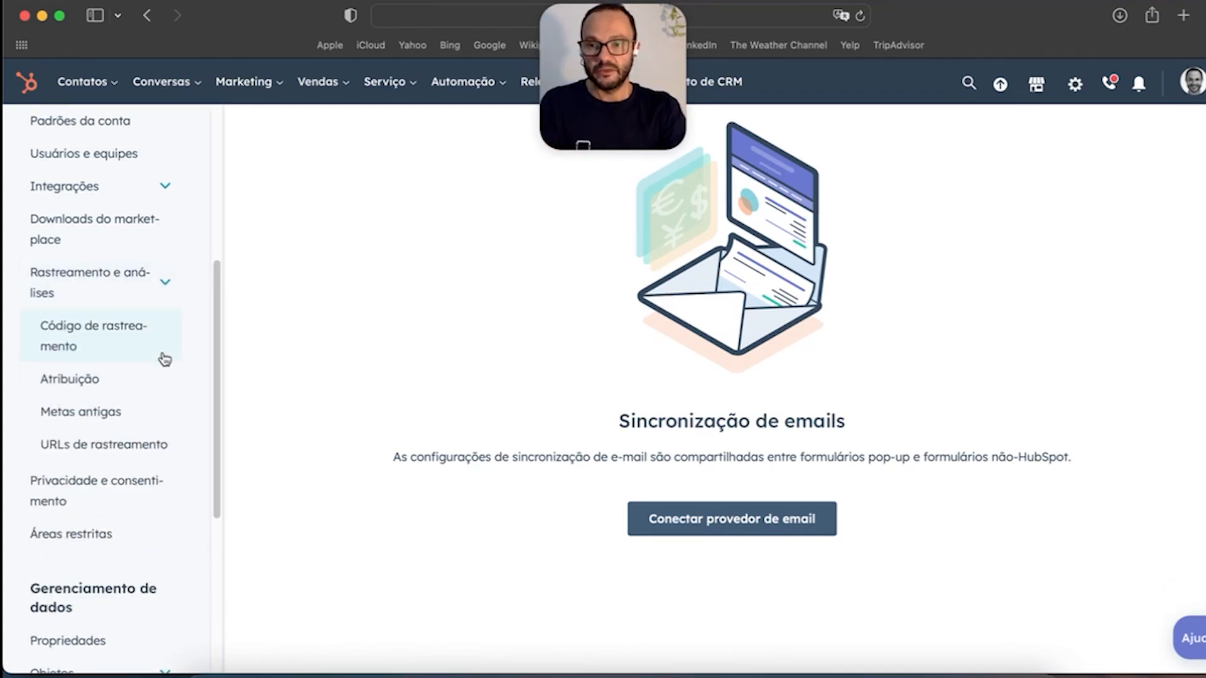
left_click(99, 338)
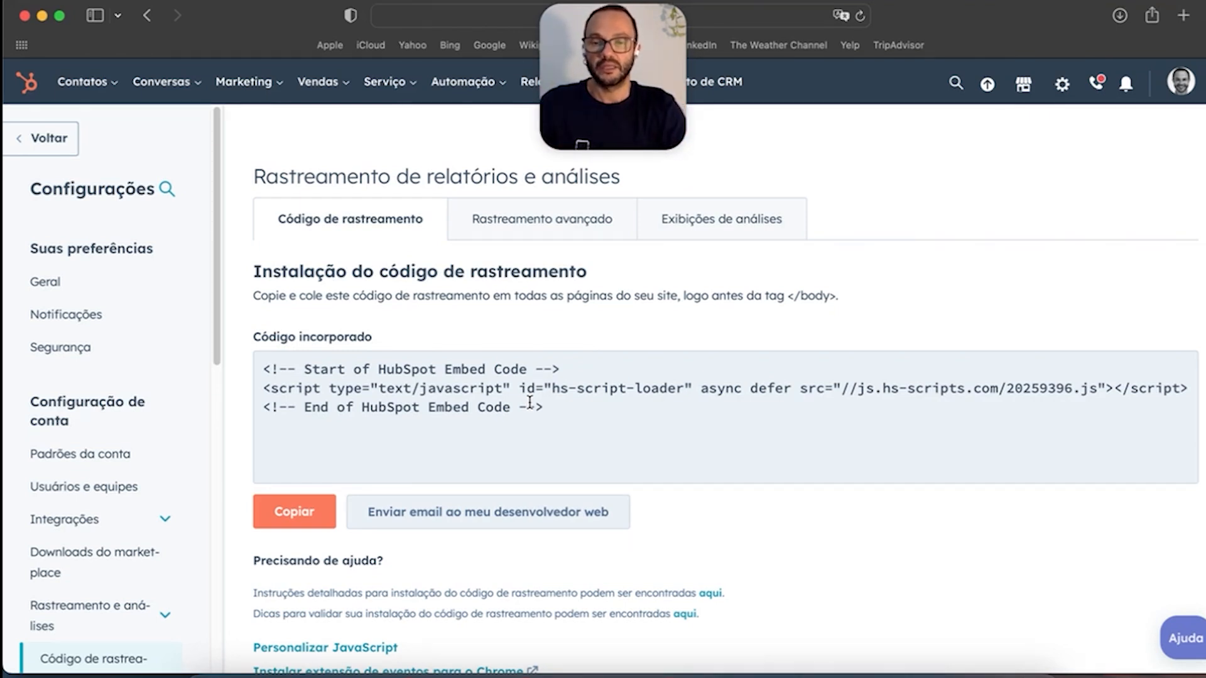
Step: Review the tracking code embed snippet
scroll(680, 428, "down", 3)
scroll(680, 427, "up", 3)
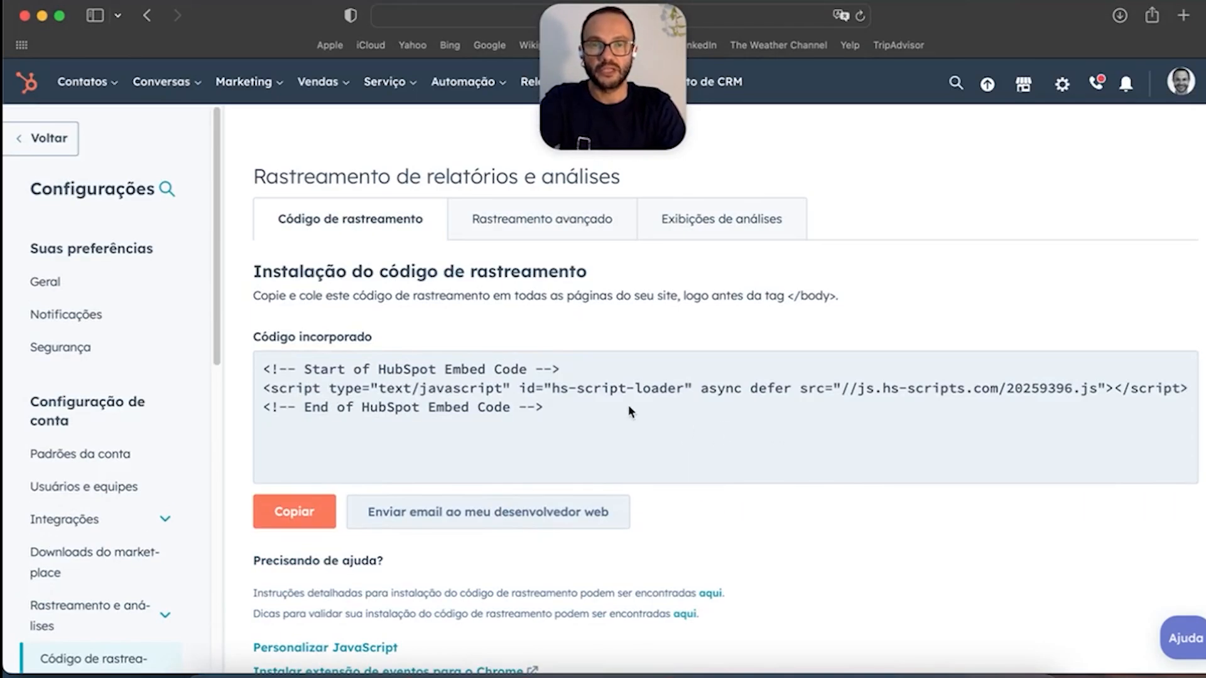
scroll(505, 416, "down", 3)
scroll(505, 416, "up", 3)
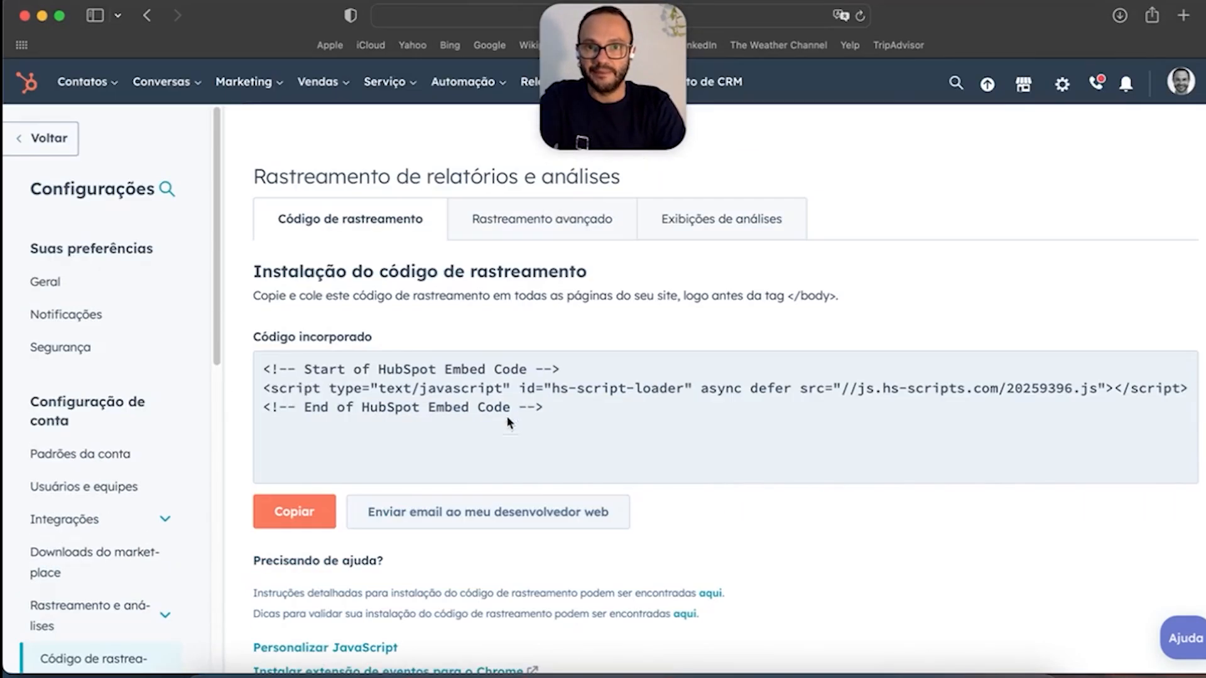
Step: Check the four additional domains on Rastreamento avançado, then go to Atribuição
left_click(551, 221)
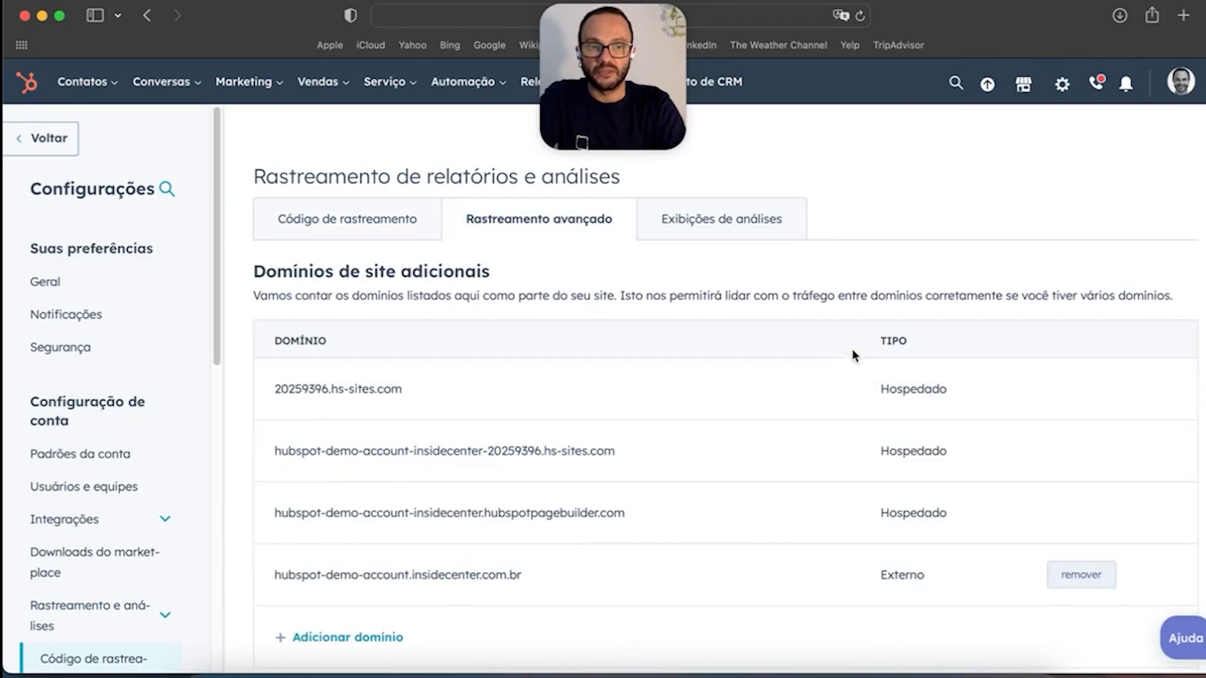
scroll(833, 356, "down", 12)
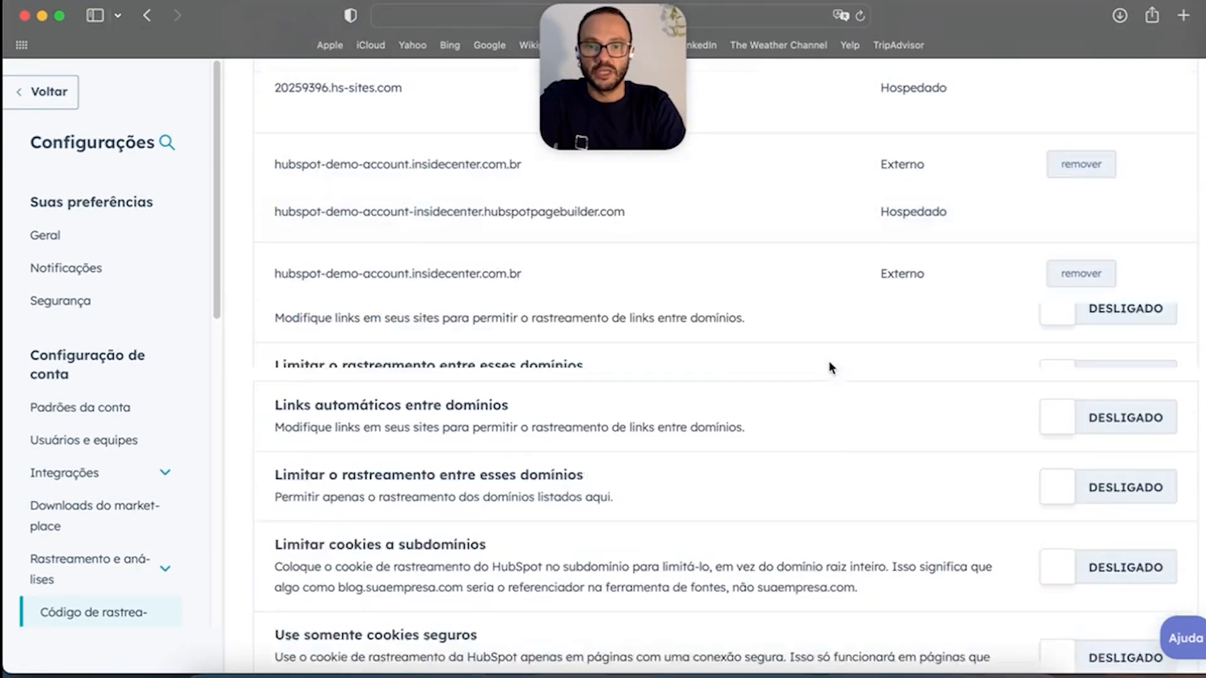
scroll(828, 360, "up", 12)
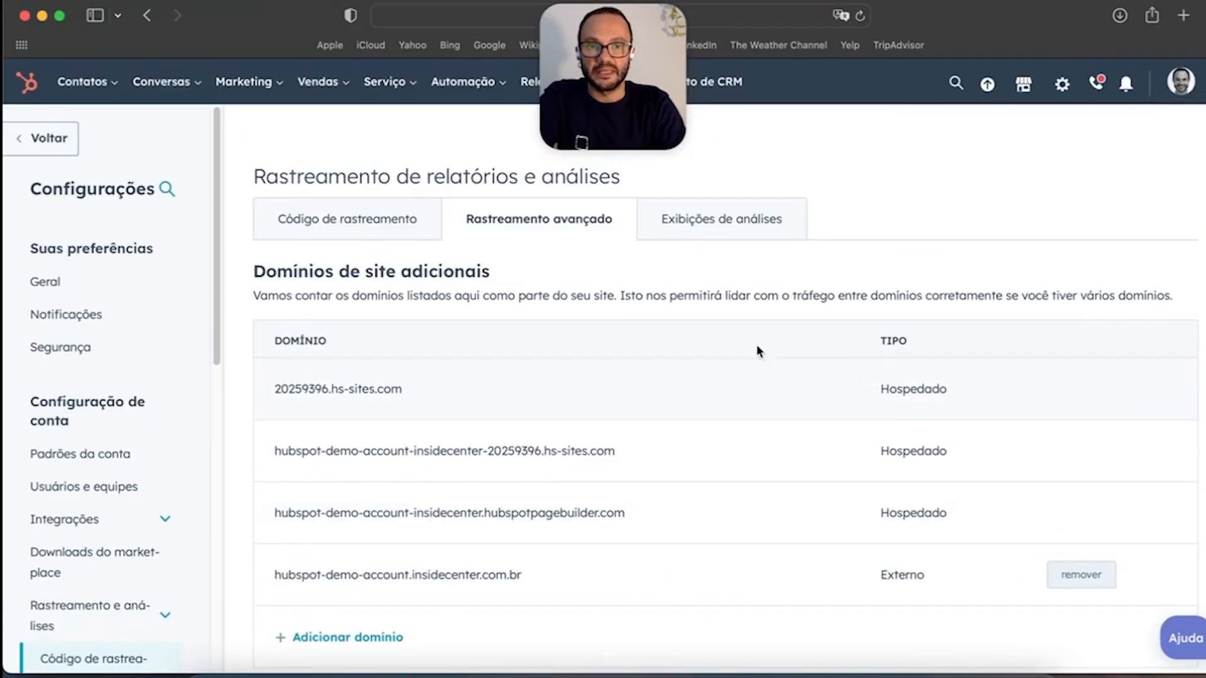
scroll(125, 488, "down", 4)
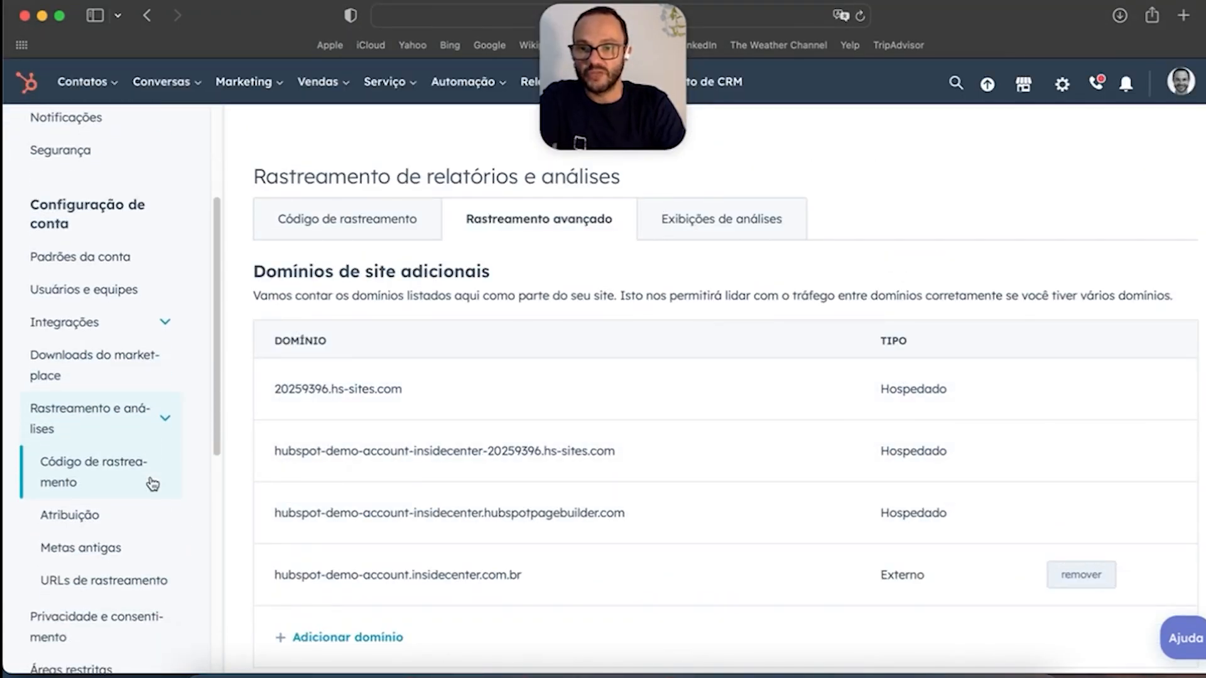
scroll(154, 485, "down", 3)
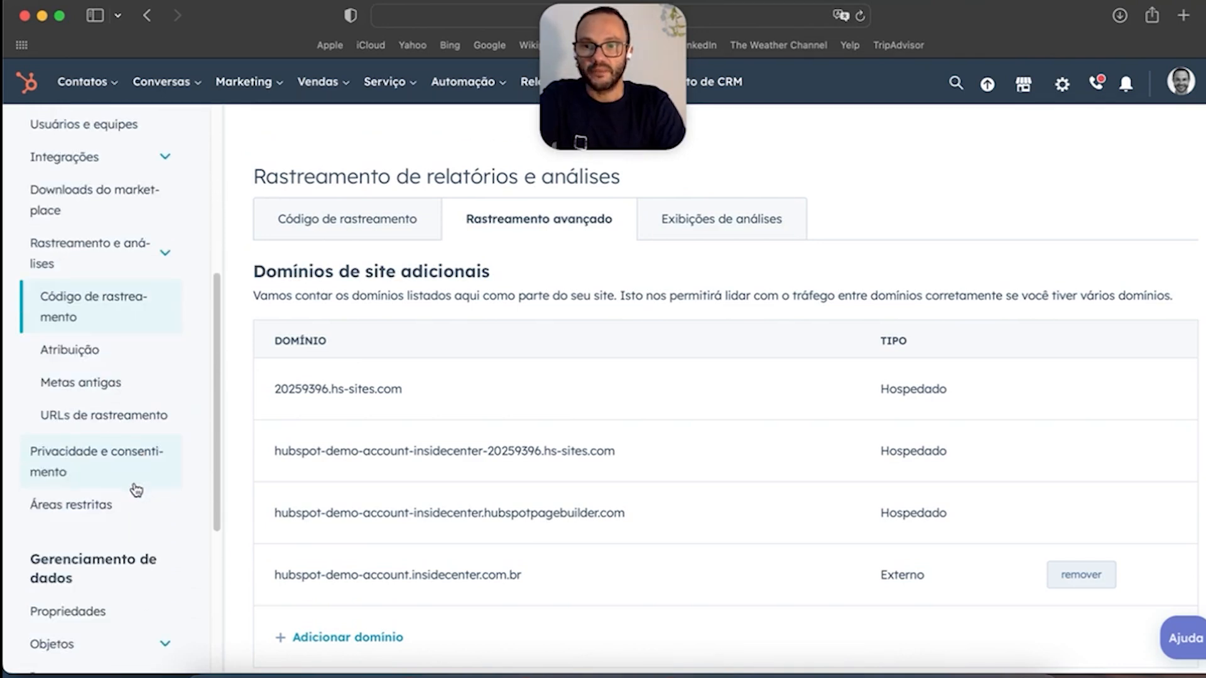
left_click(88, 324)
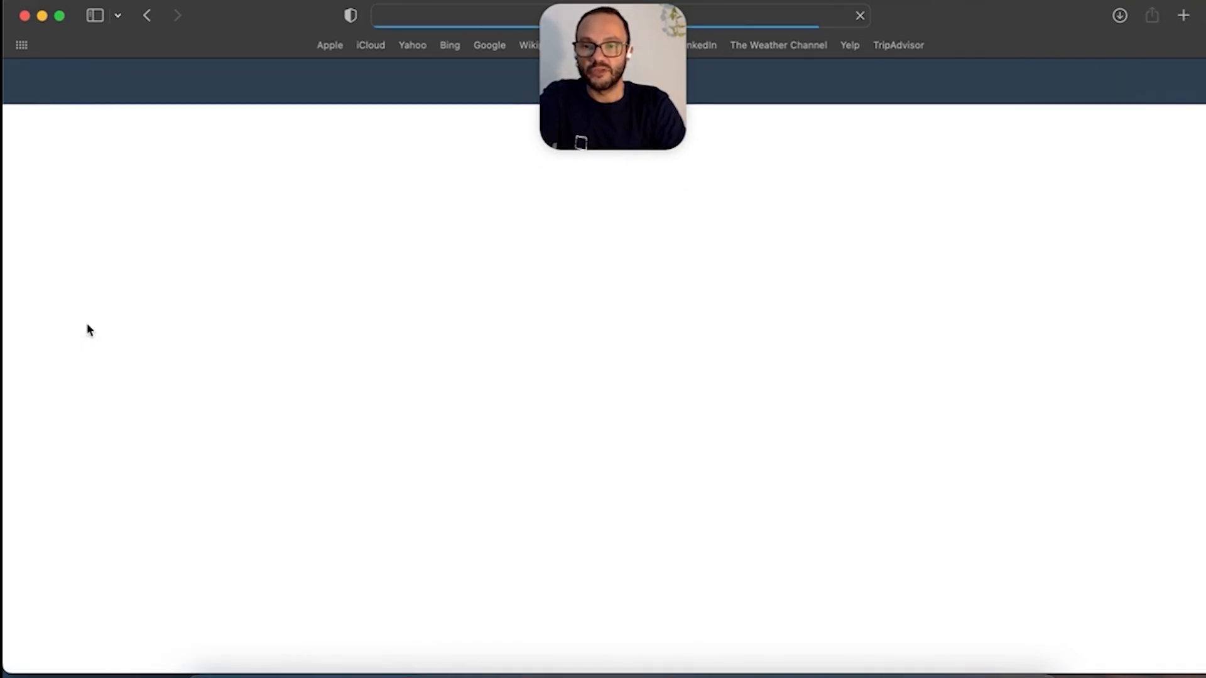
Step: Scroll through the attribution settings page
scroll(472, 436, "down", 7)
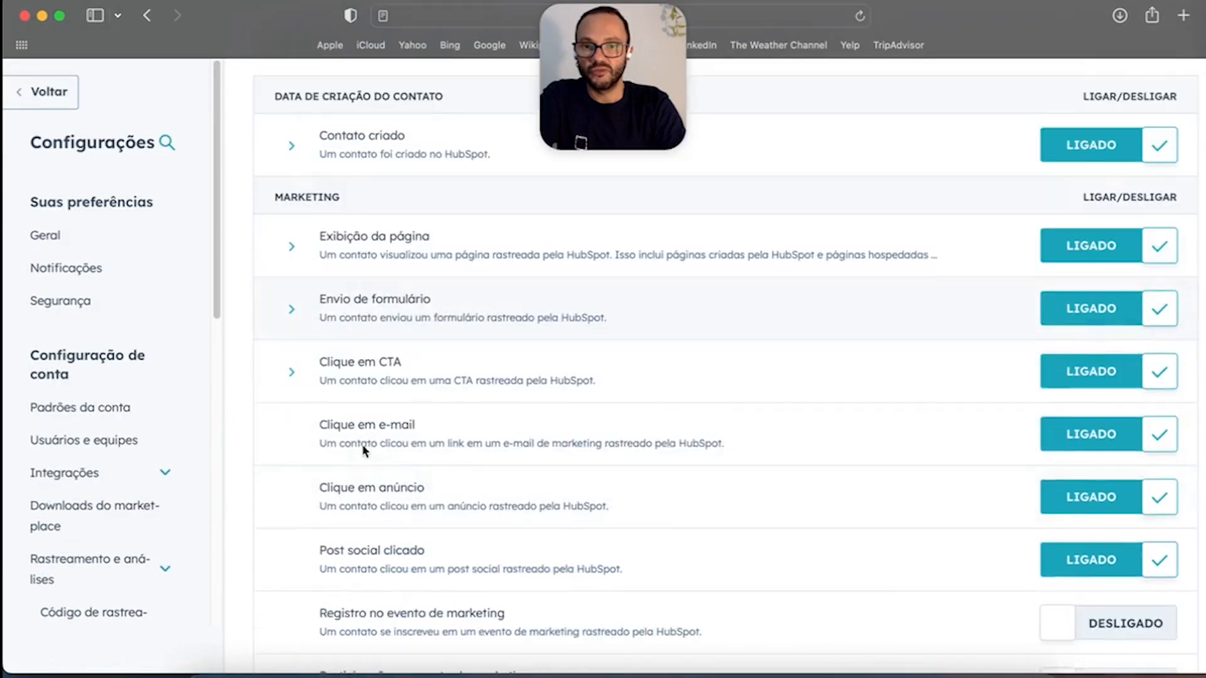
scroll(377, 446, "down", 3)
scroll(673, 432, "up", 6)
scroll(673, 433, "up", 5)
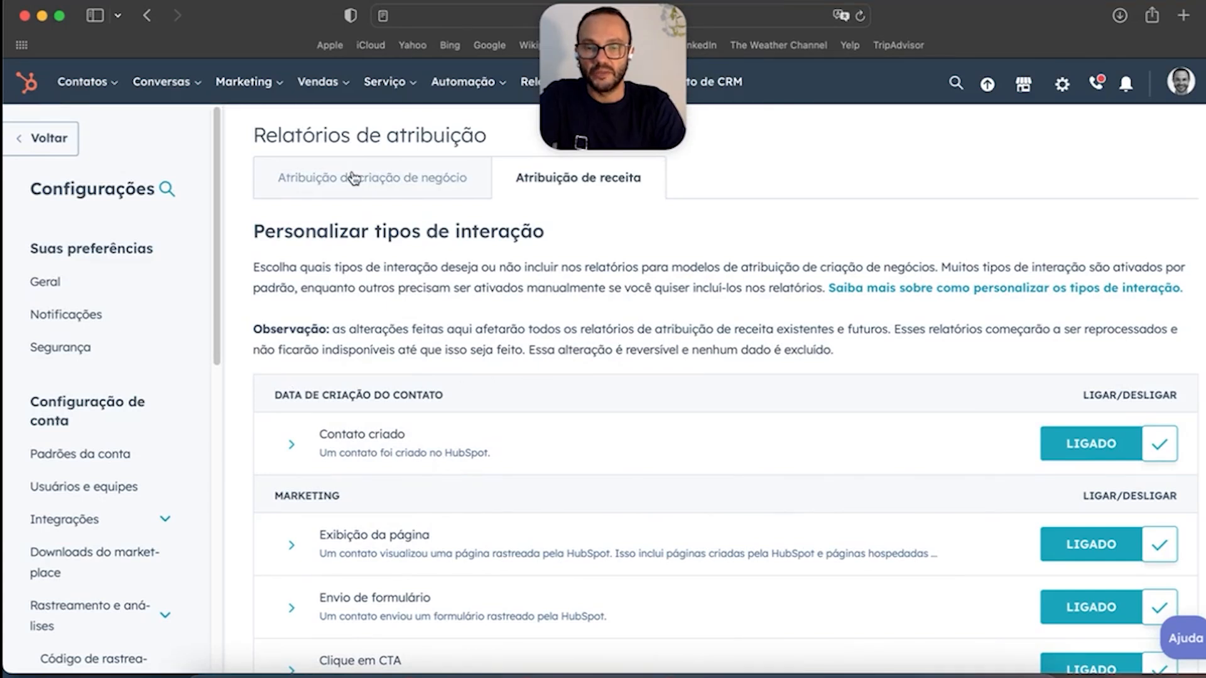
scroll(97, 521, "down", 4)
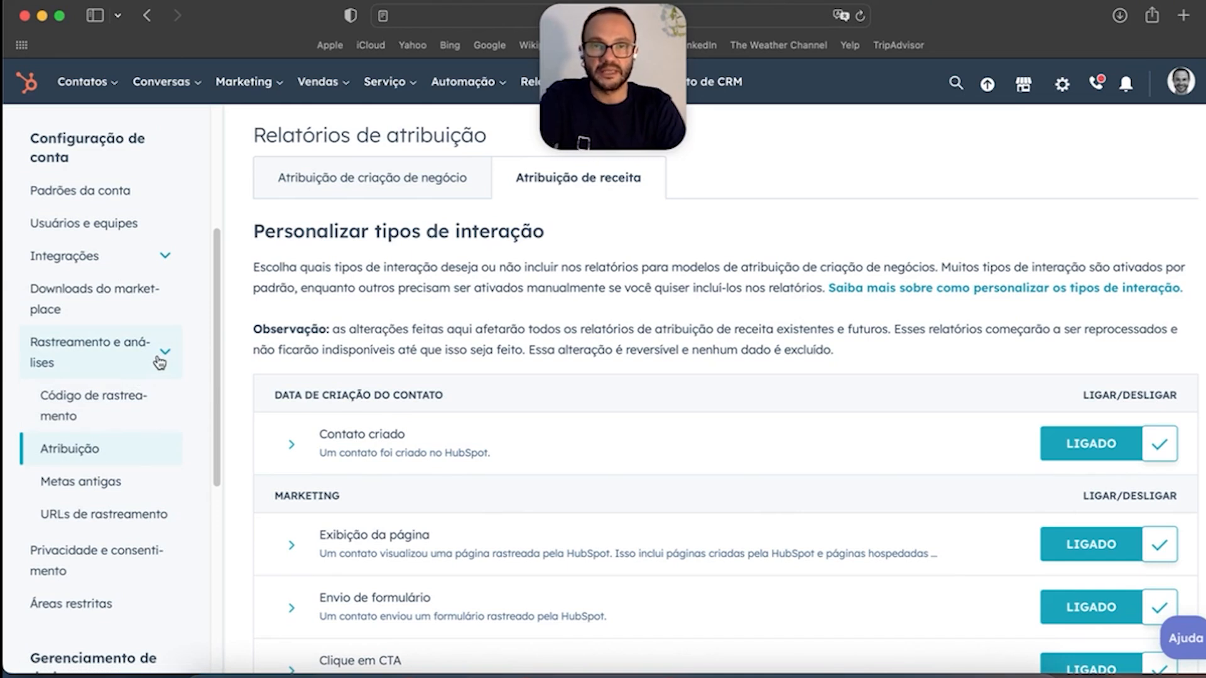
scroll(141, 391, "down", 2)
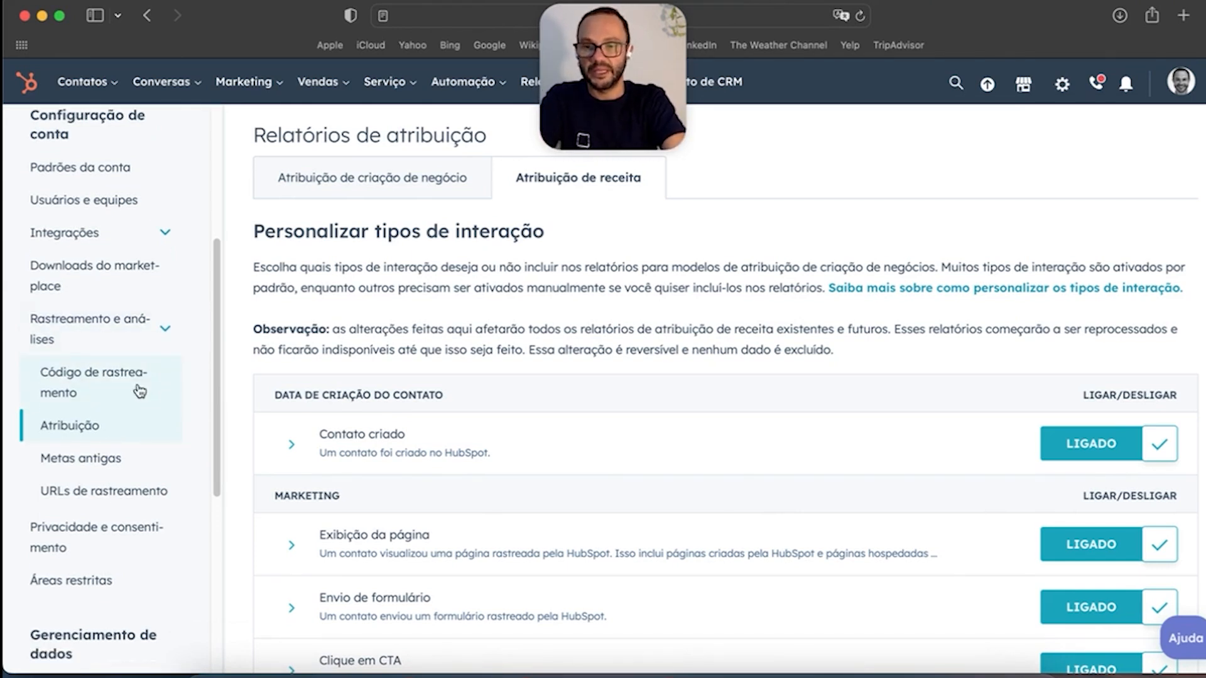
scroll(141, 392, "down", 3)
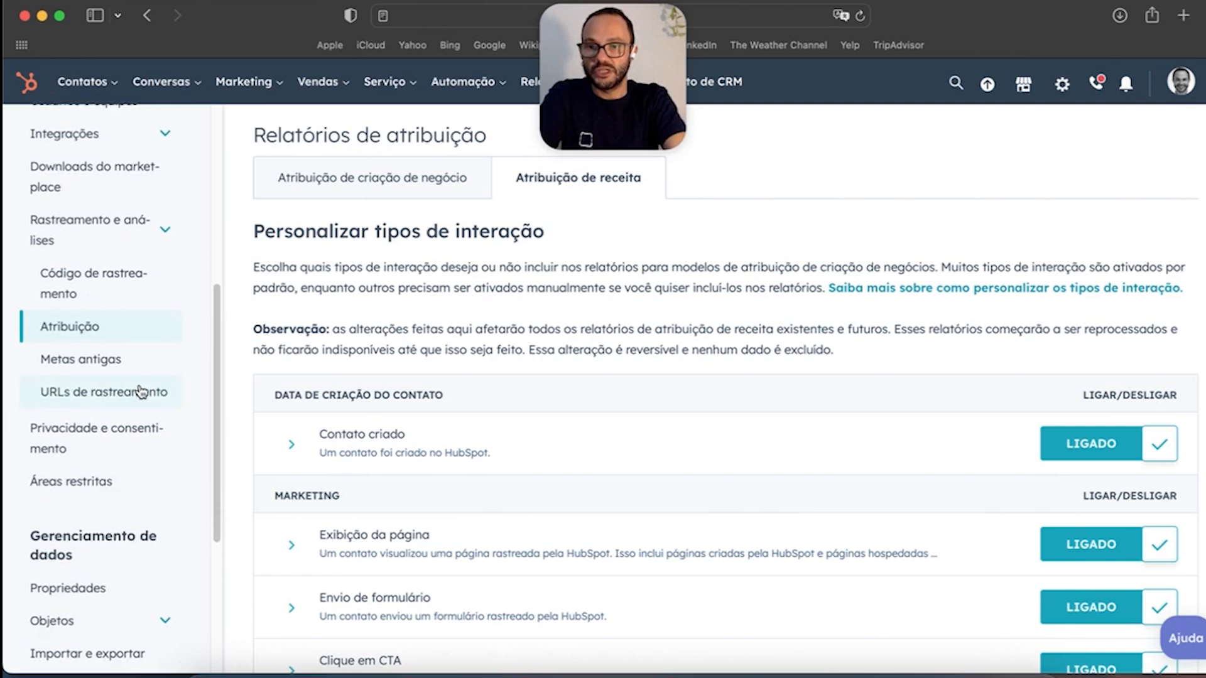
scroll(141, 391, "down", 4)
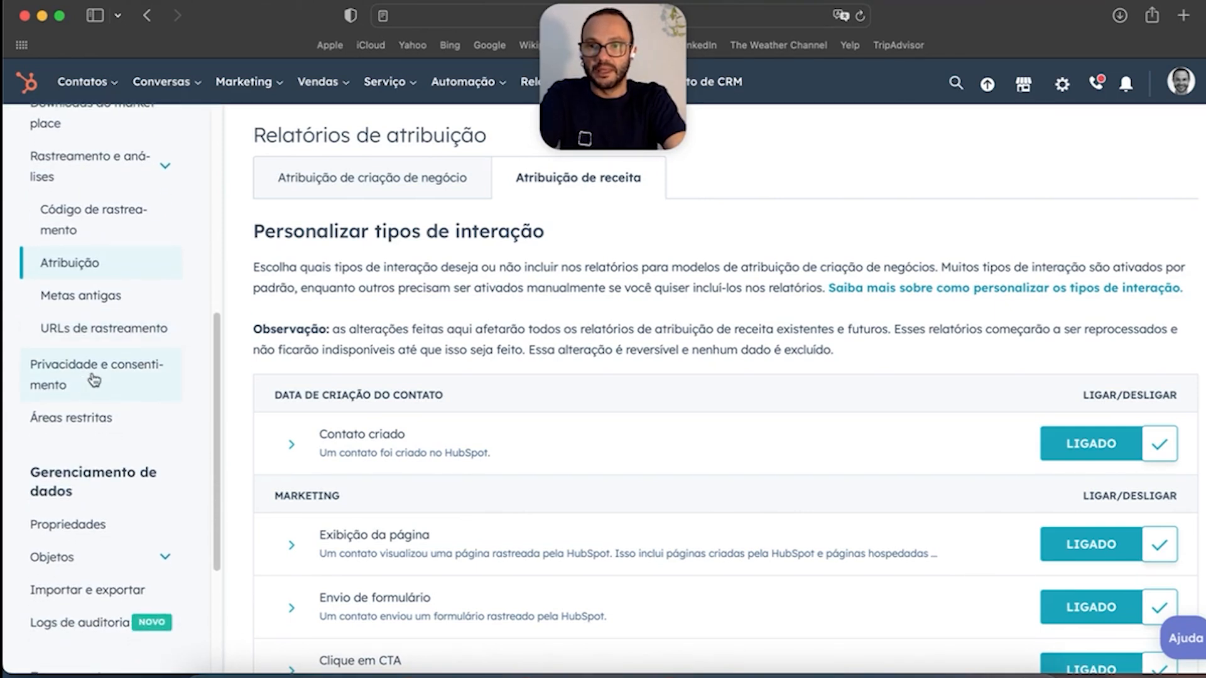
scroll(132, 375, "up", 7)
Step: Collapse Rastreamento e análises and open Privacidade e consentimento
left_click(163, 292)
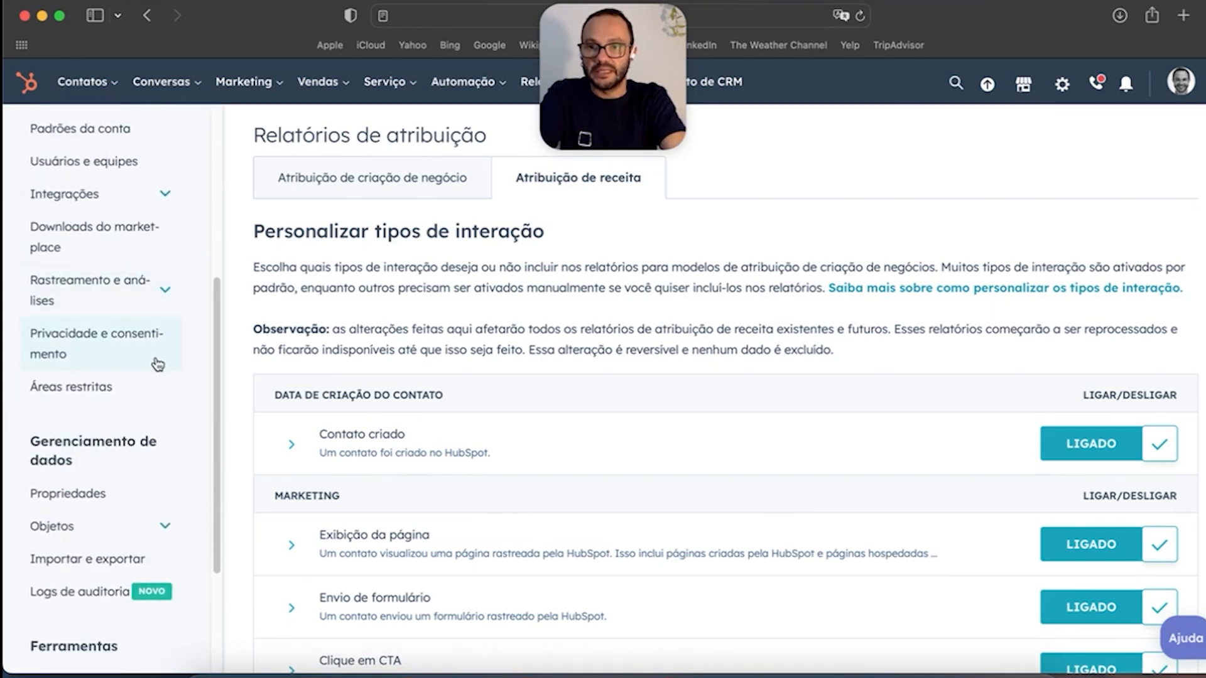
scroll(157, 368, "down", 6)
scroll(106, 317, "up", 4)
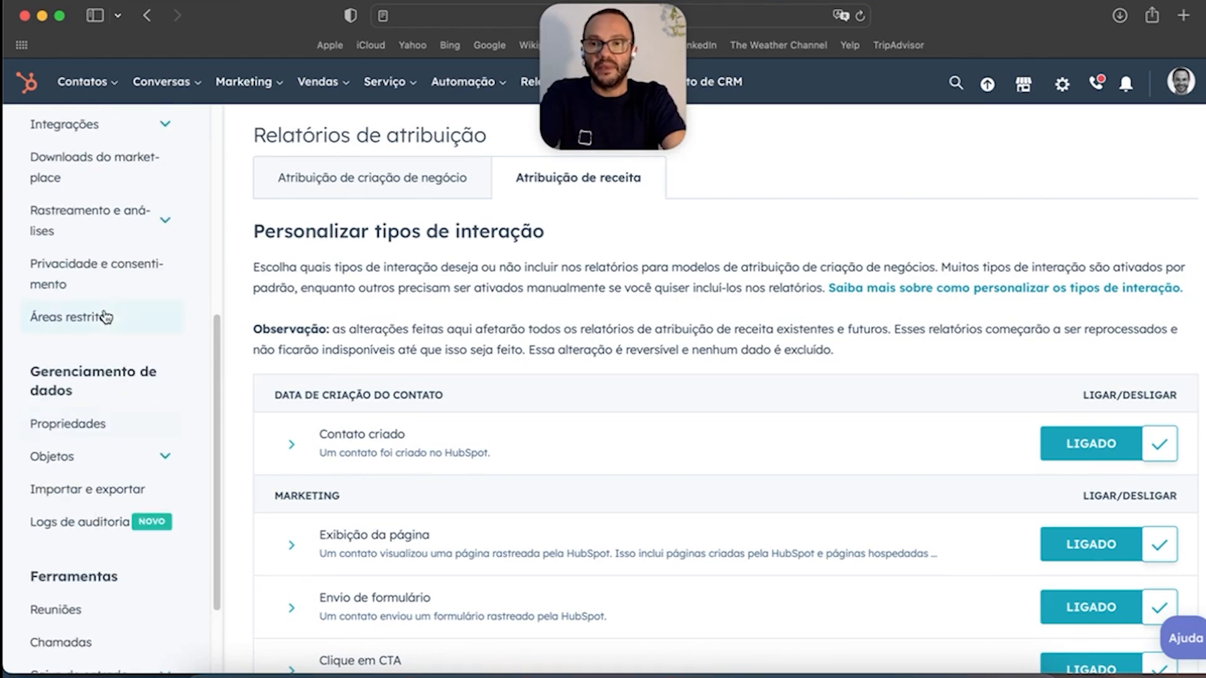
left_click(108, 282)
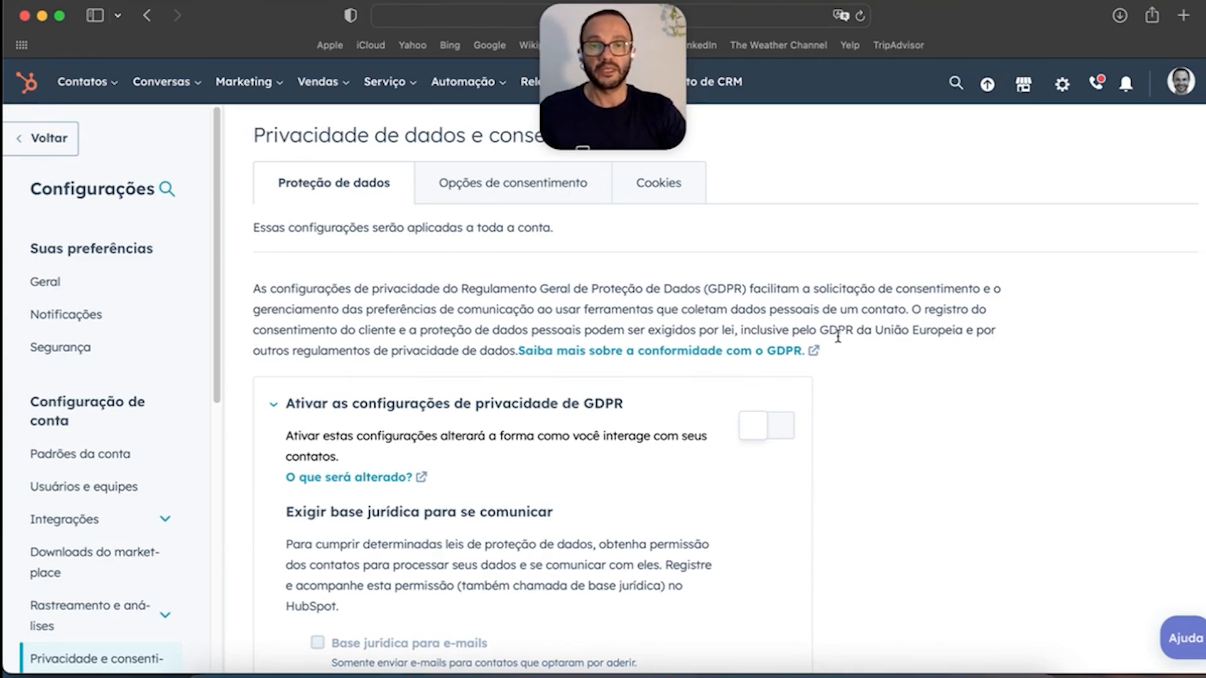
Step: Review the Data Protection settings and switch to Opções de consentimento
scroll(790, 414, "down", 5)
scroll(791, 415, "up", 5)
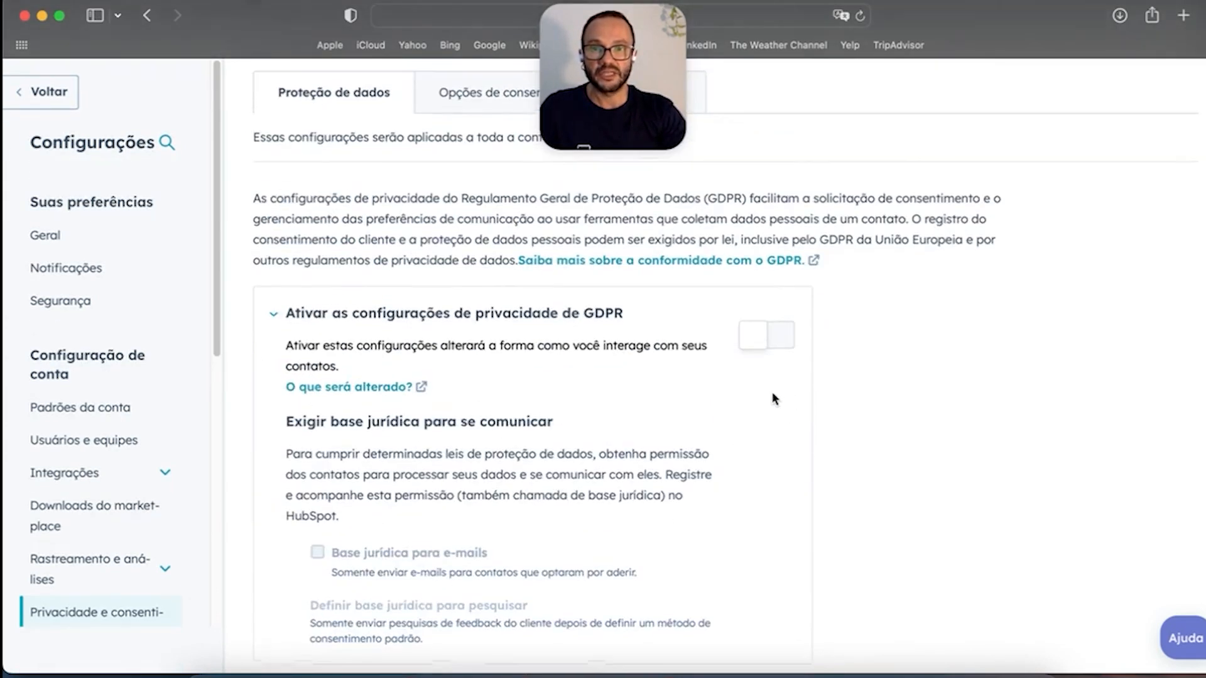
scroll(782, 434, "down", 5)
scroll(782, 435, "up", 5)
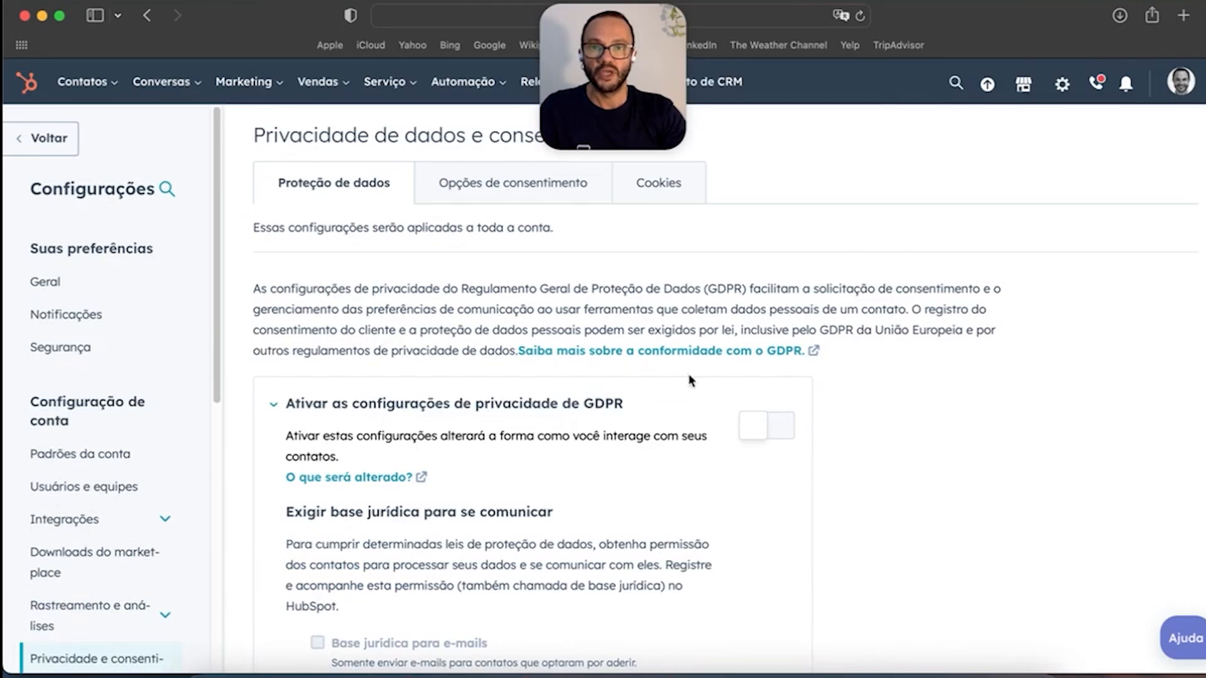
left_click(535, 199)
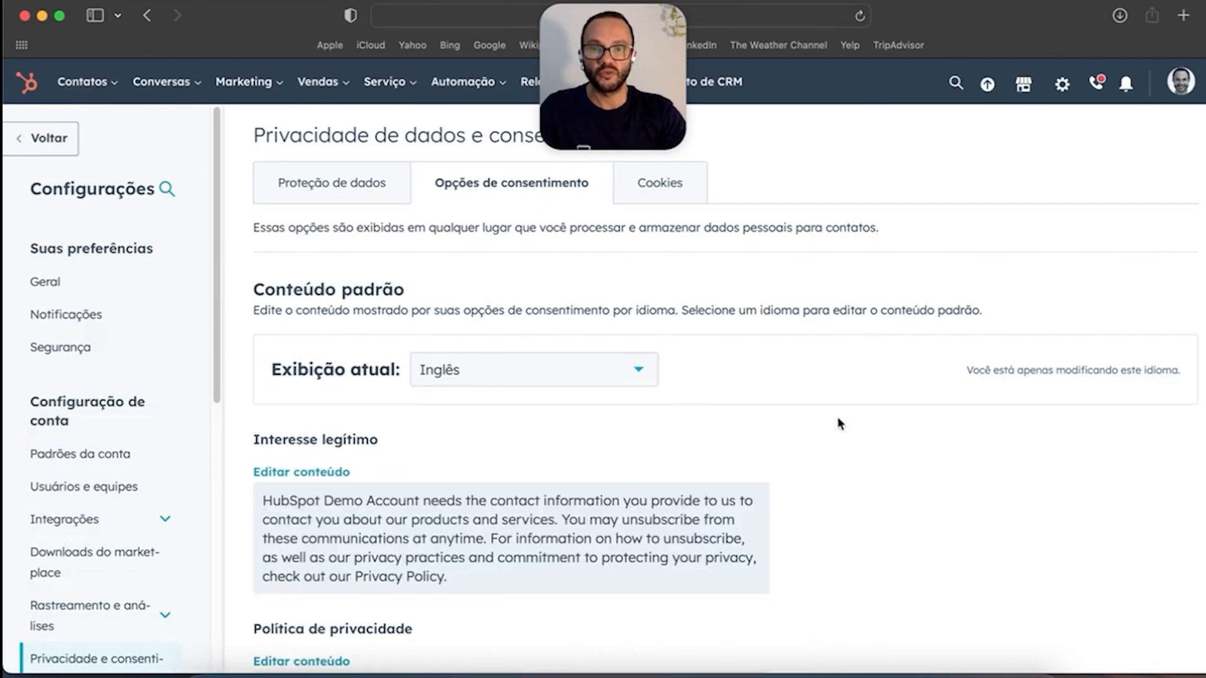
scroll(838, 422, "down", 3)
scroll(306, 405, "up", 2)
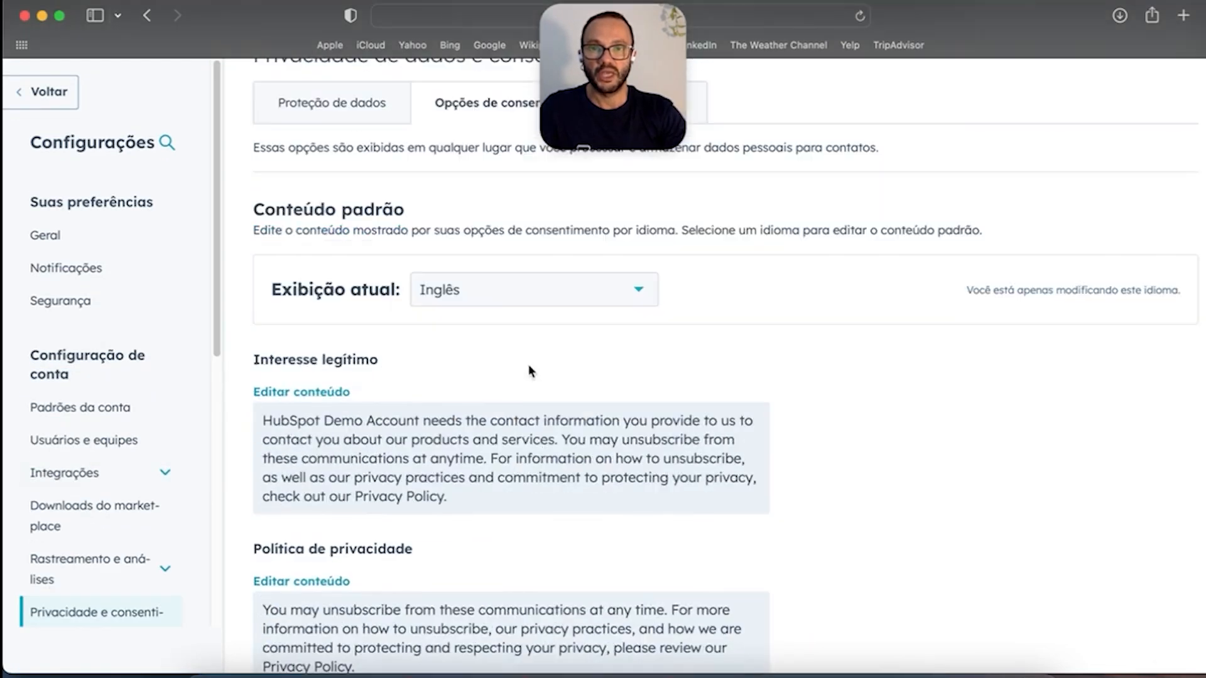
Step: Set the consent texts' display language to Português and review them
left_click(561, 294)
scroll(538, 474, "down", 4)
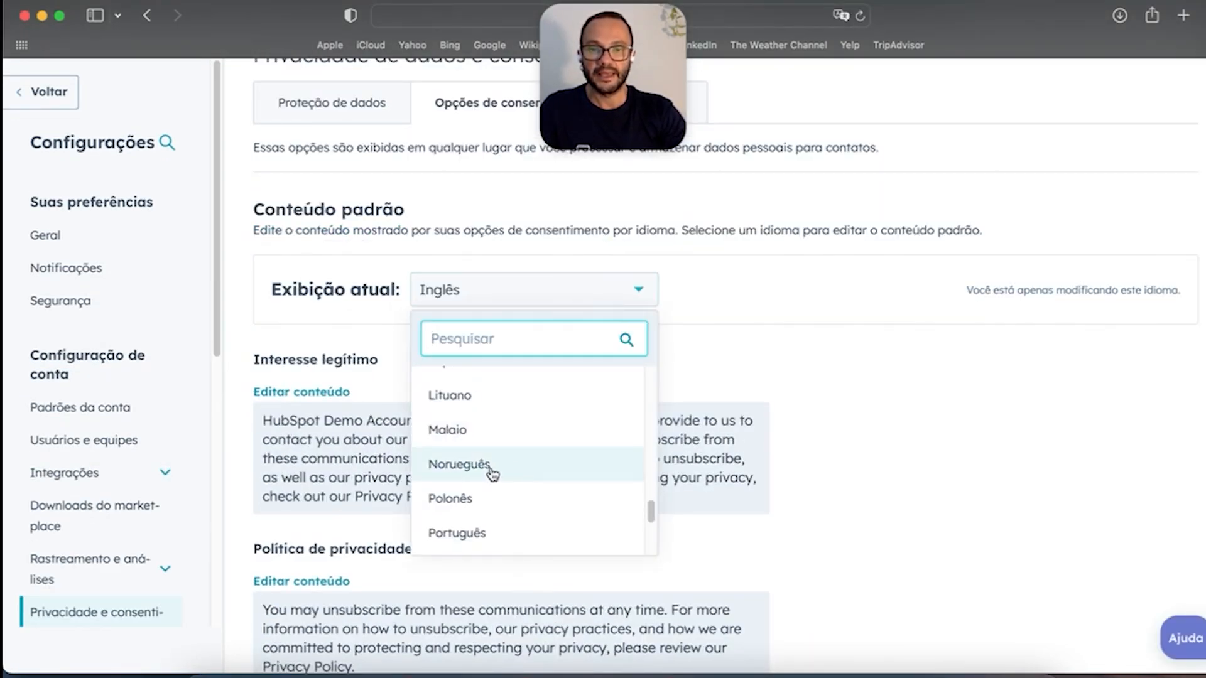
left_click(496, 534)
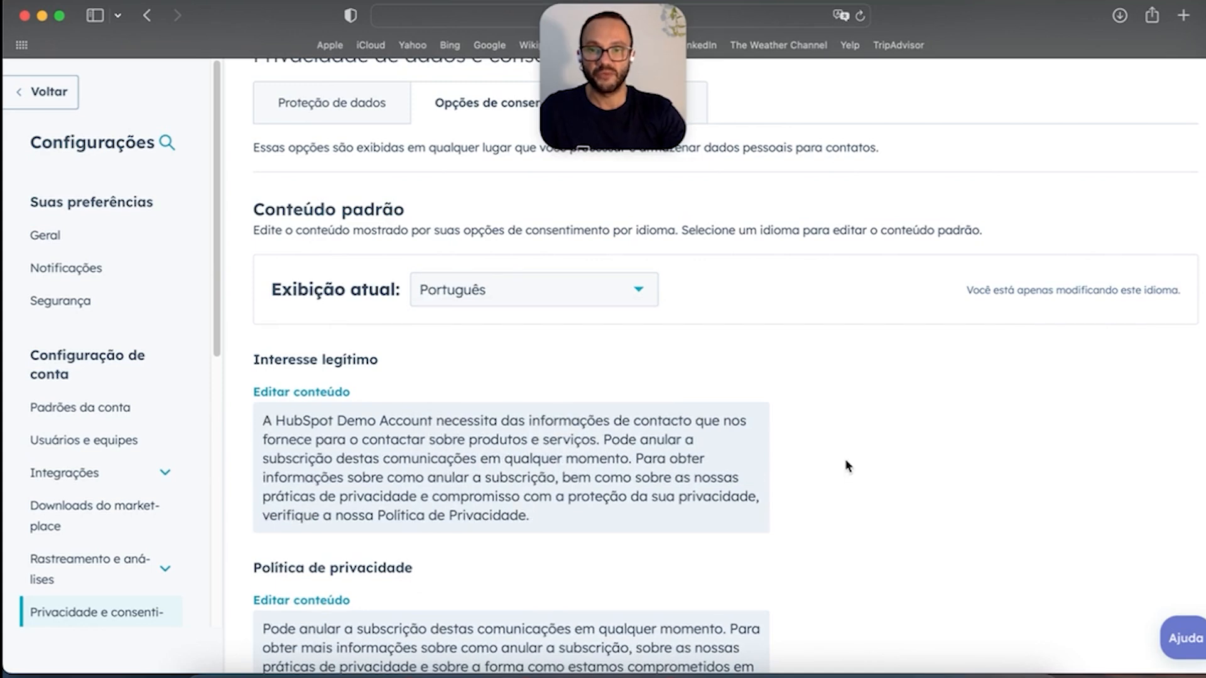
scroll(797, 472, "down", 10)
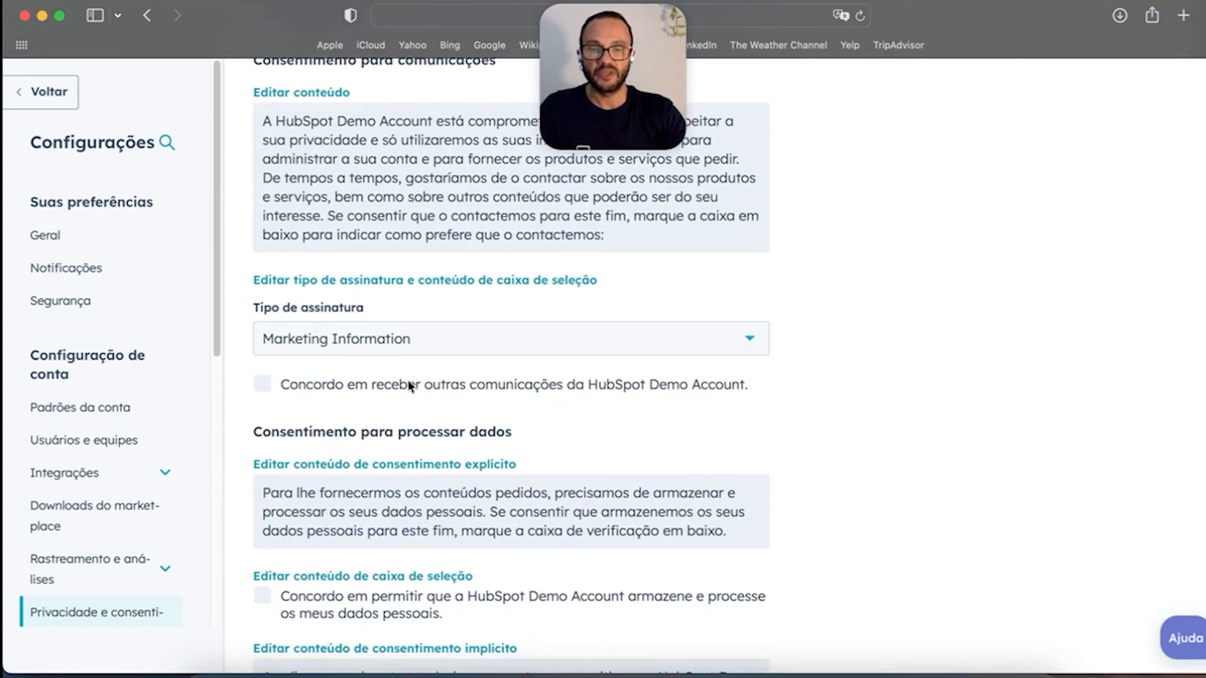
scroll(663, 483, "down", 2)
scroll(660, 482, "up", 12)
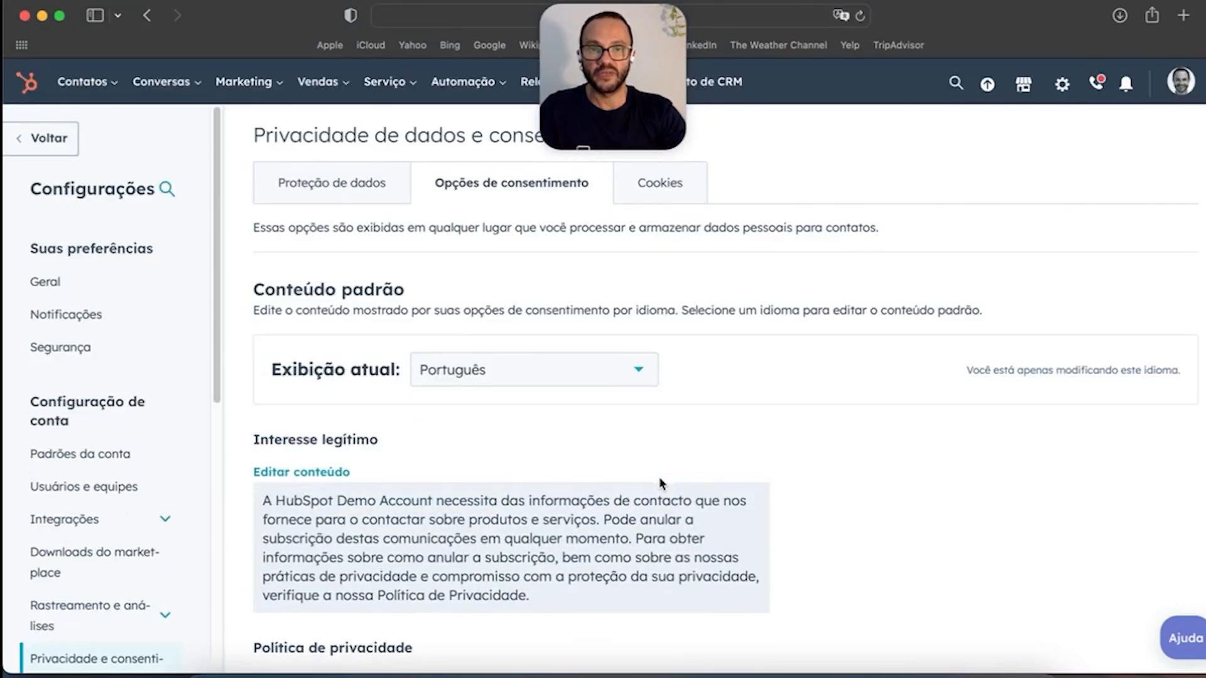
left_click(655, 184)
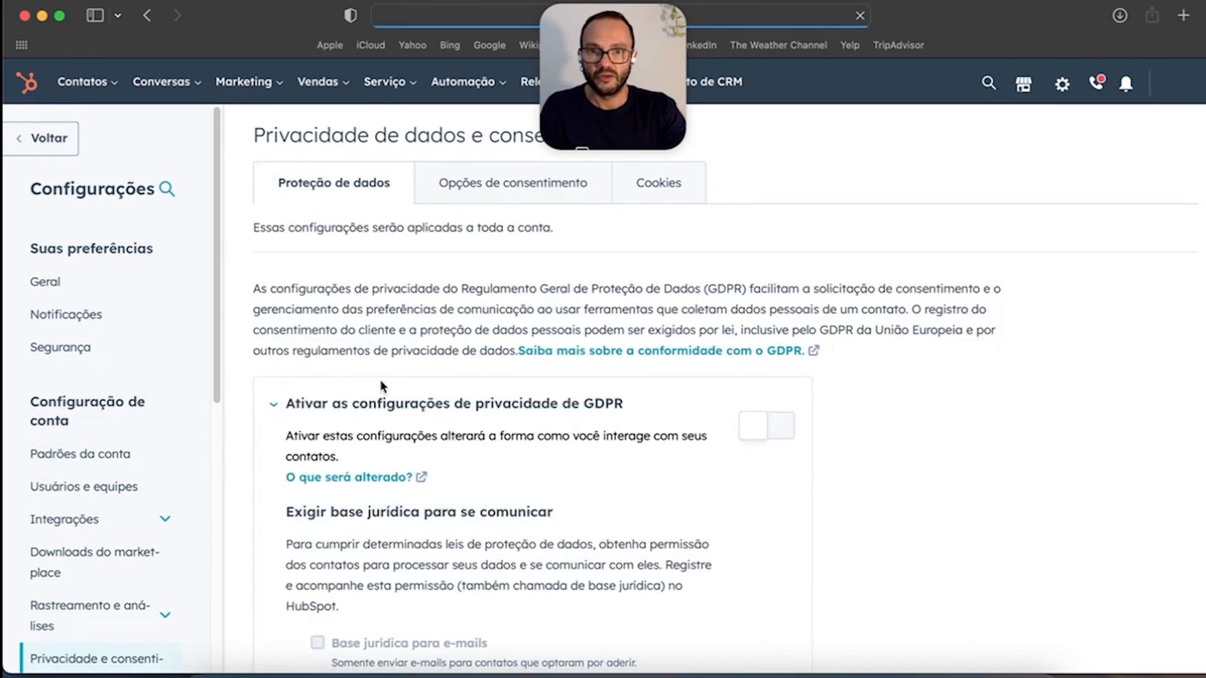
Step: Scroll through the GDPR data protection section and expand Rastreamento e análises
scroll(756, 517, "down", 3)
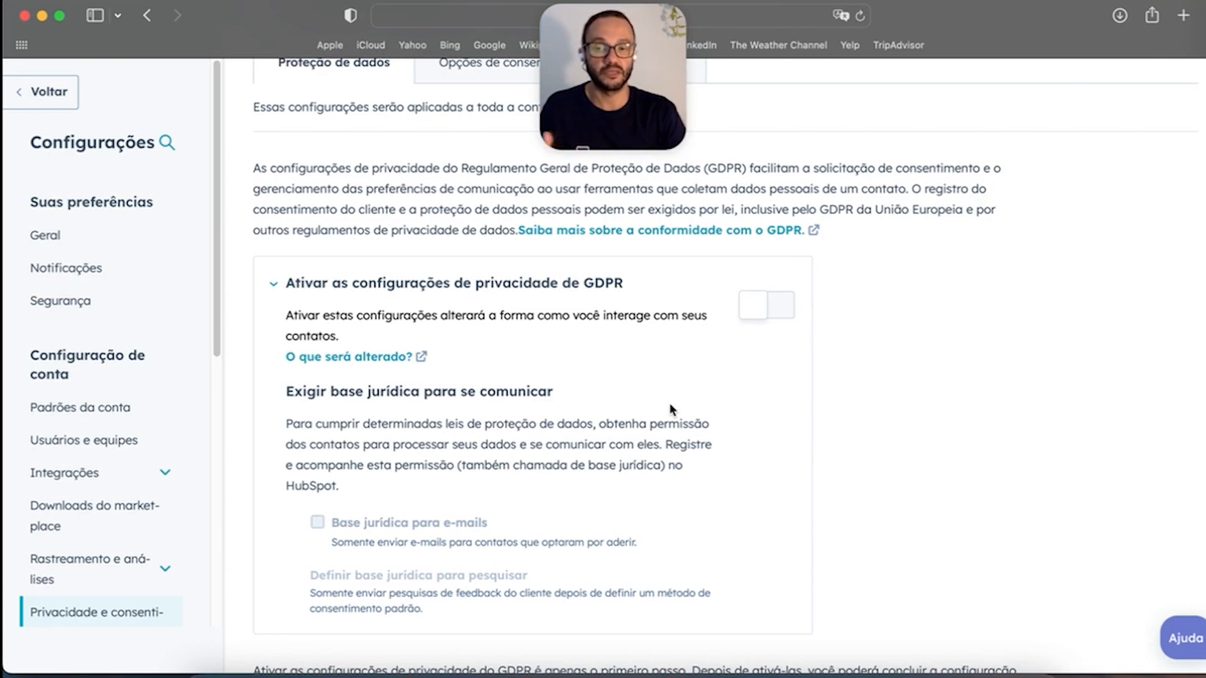
scroll(126, 408, "down", 5)
scroll(135, 389, "down", 1)
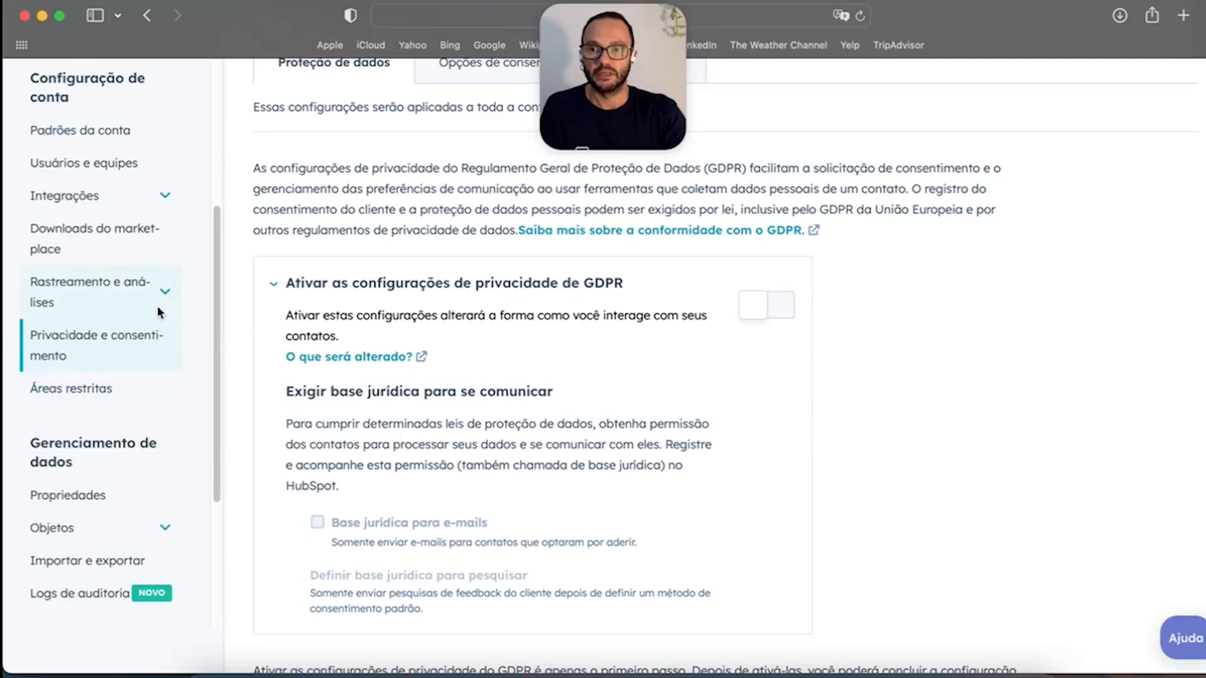
left_click(166, 293)
Step: Collapse Rastreamento e análises and open the Ambientes de teste settings
left_click(167, 295)
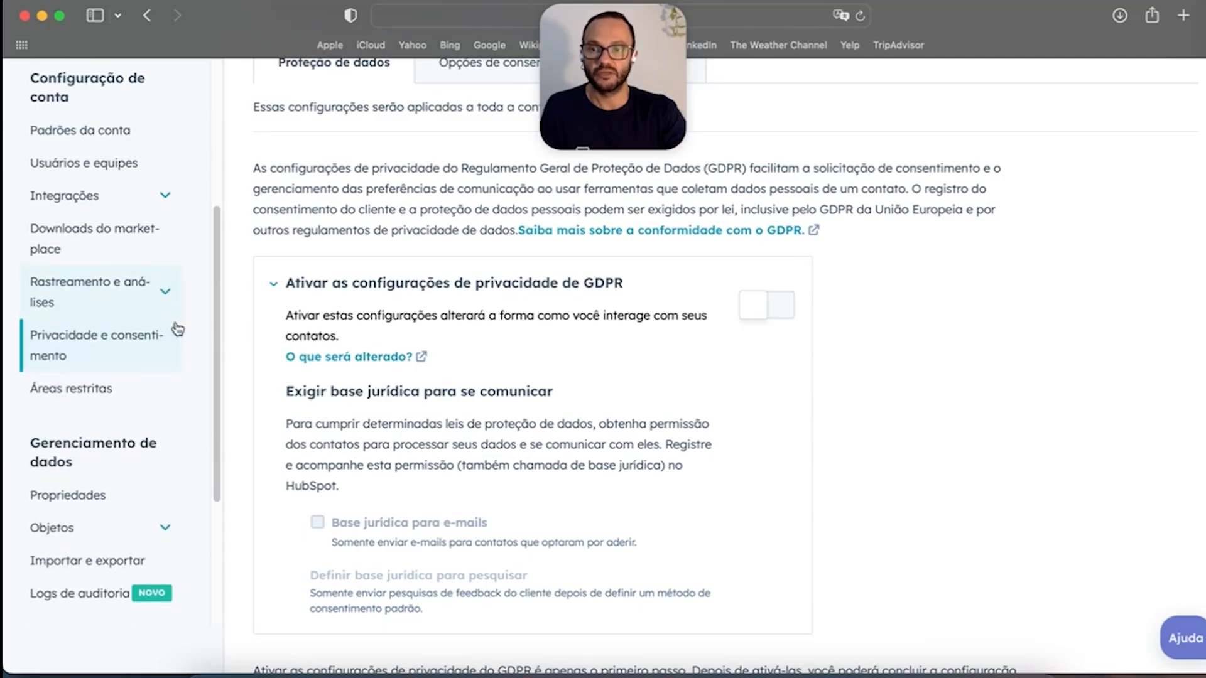
left_click(107, 395)
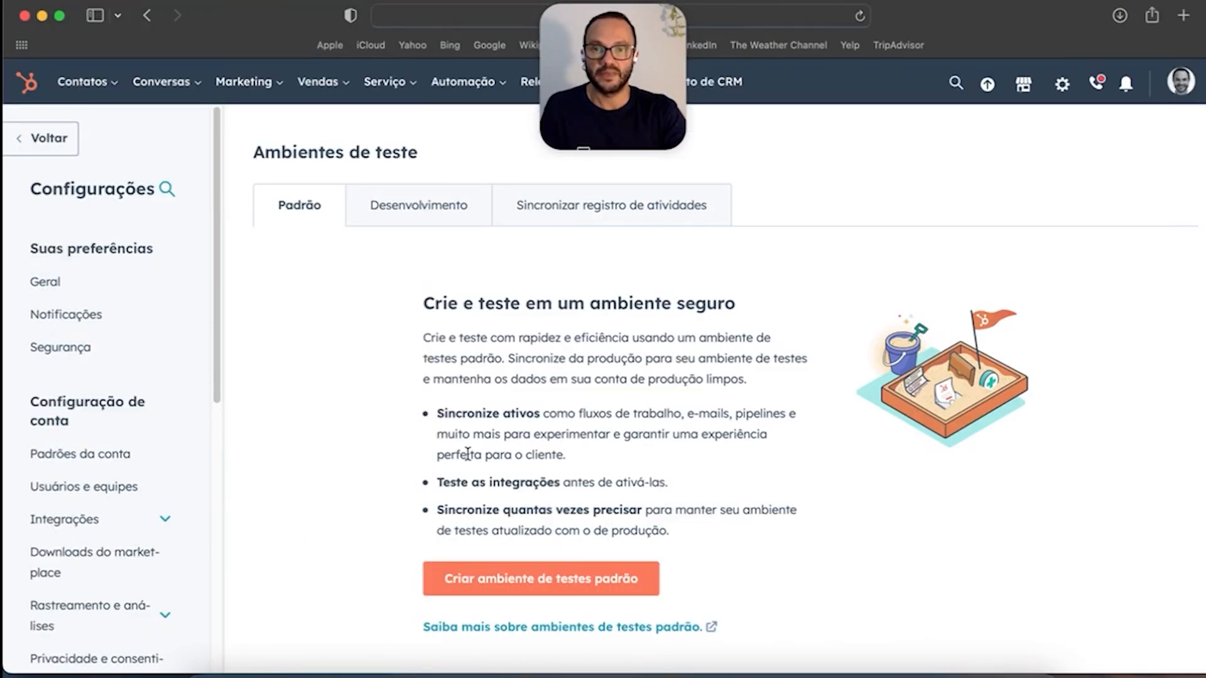
scroll(385, 487, "down", 1)
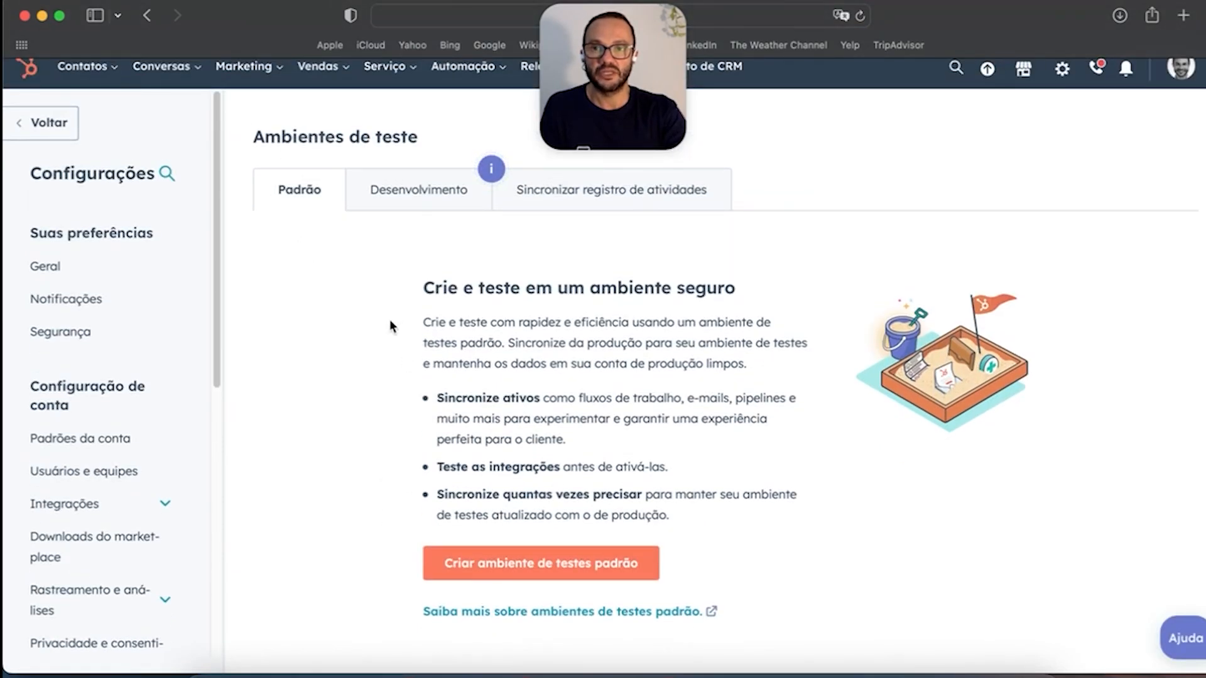
scroll(103, 440, "down", 5)
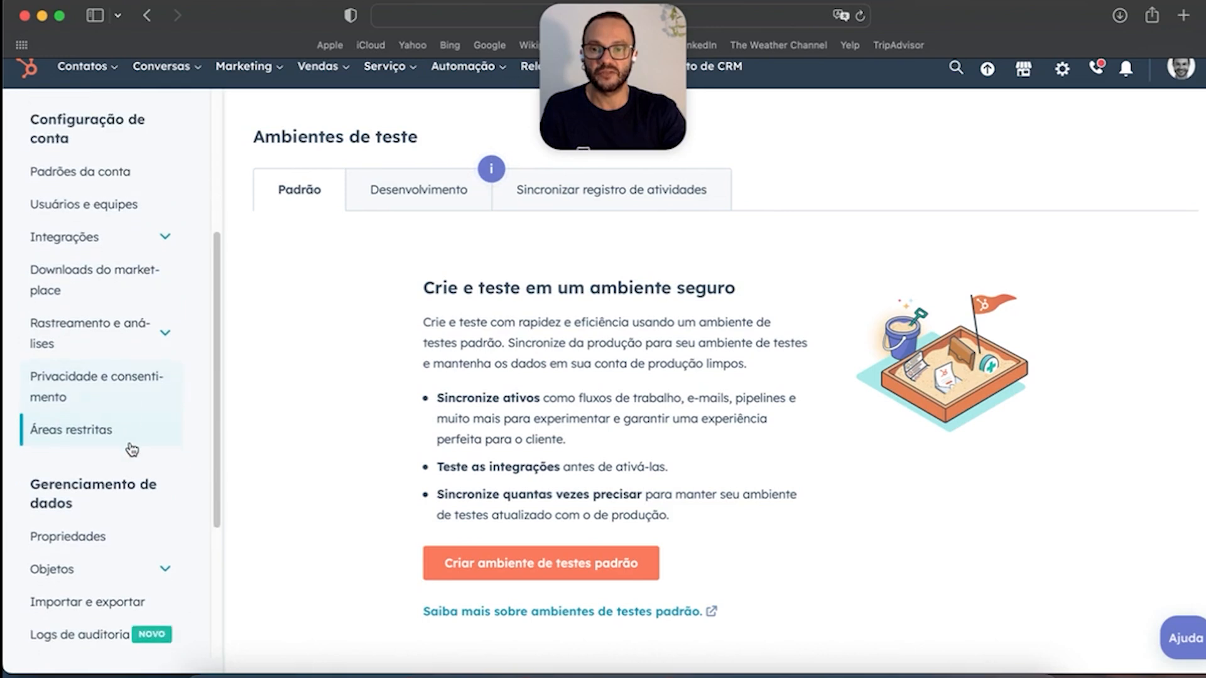
scroll(132, 449, "down", 4)
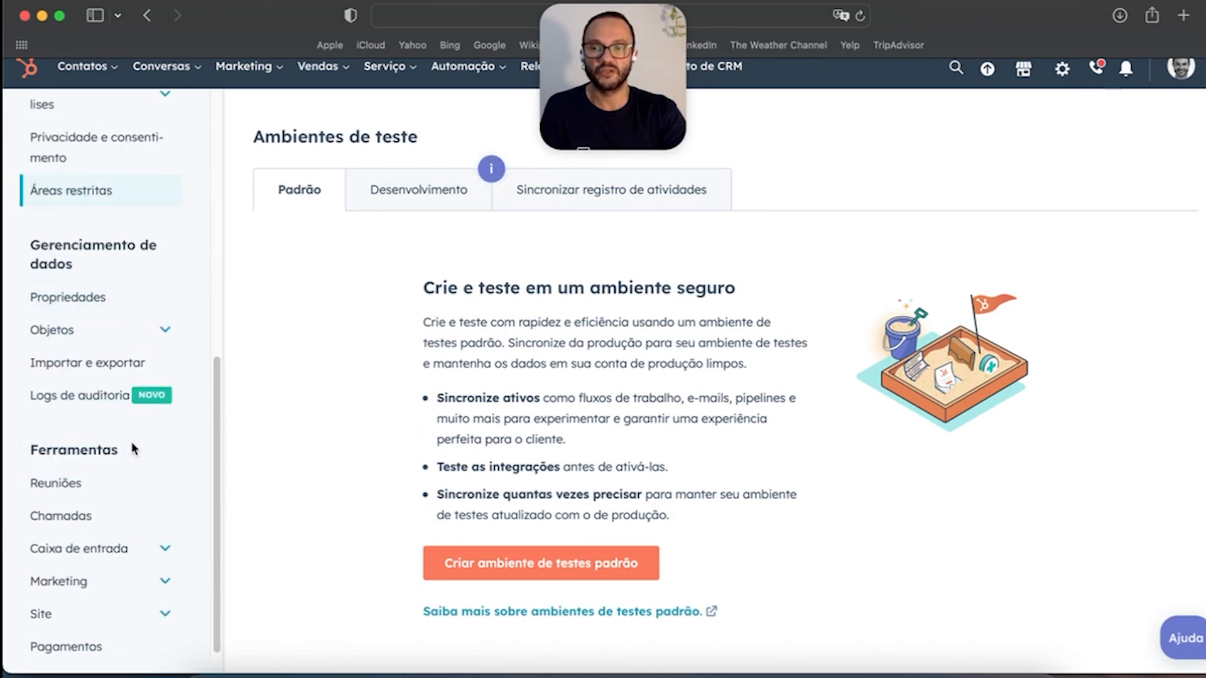
Step: Under Gerenciamento de dados, expand Objetos to list Contatos, Empresas, Negócios and more
left_click_drag(30, 246, 88, 269)
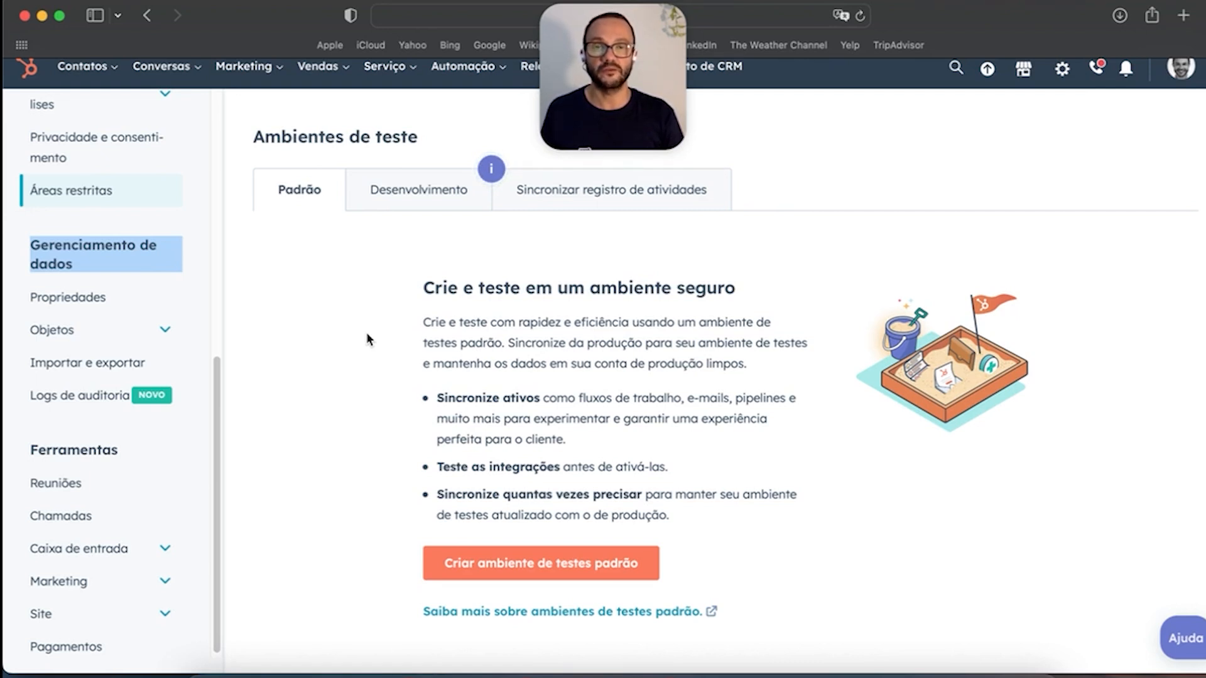
scroll(65, 512, "up", 1)
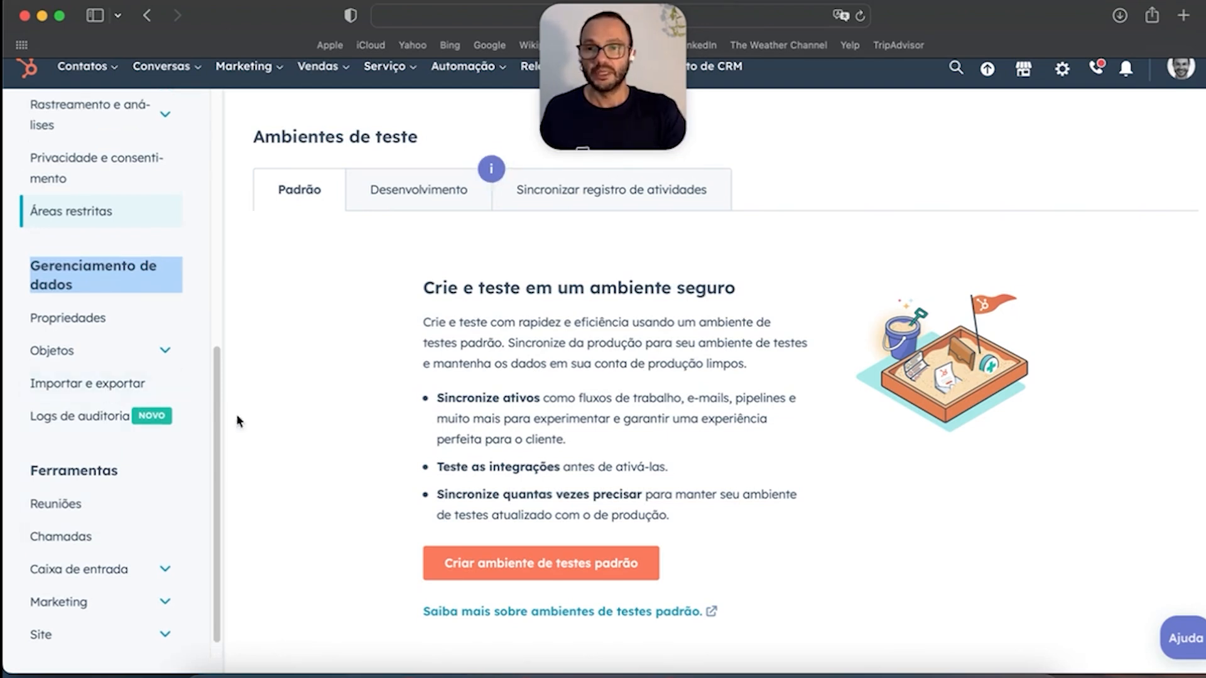
left_click(80, 285)
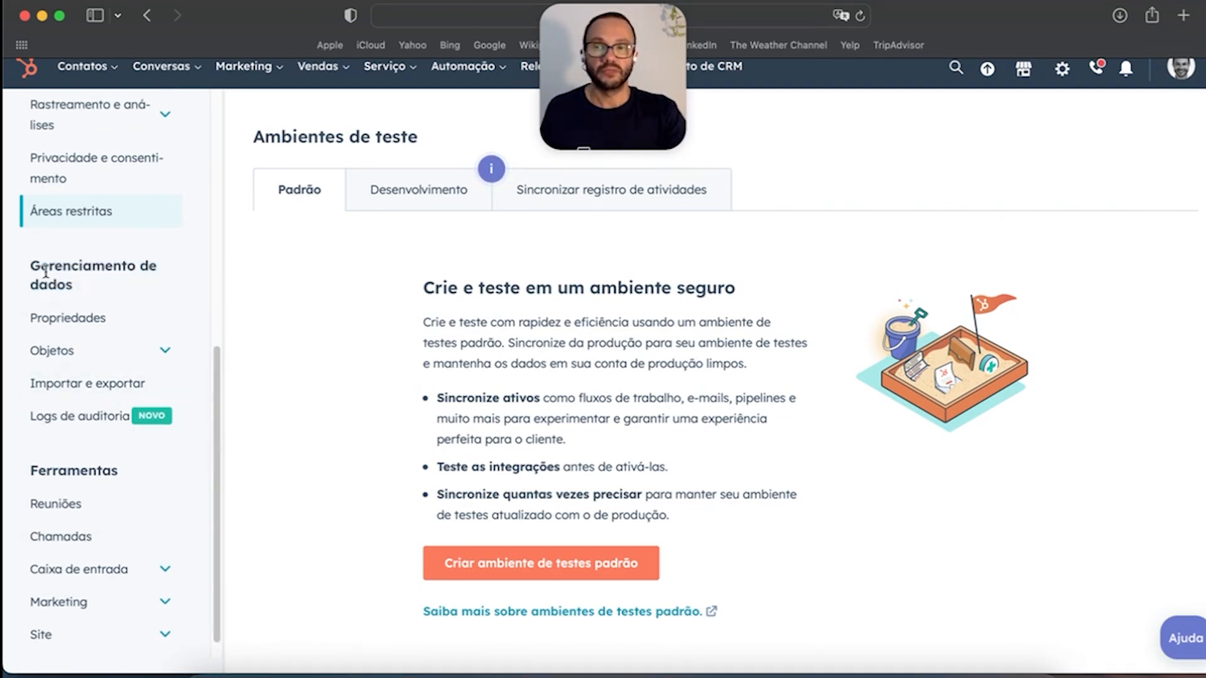
left_click_drag(34, 265, 88, 284)
left_click(95, 290)
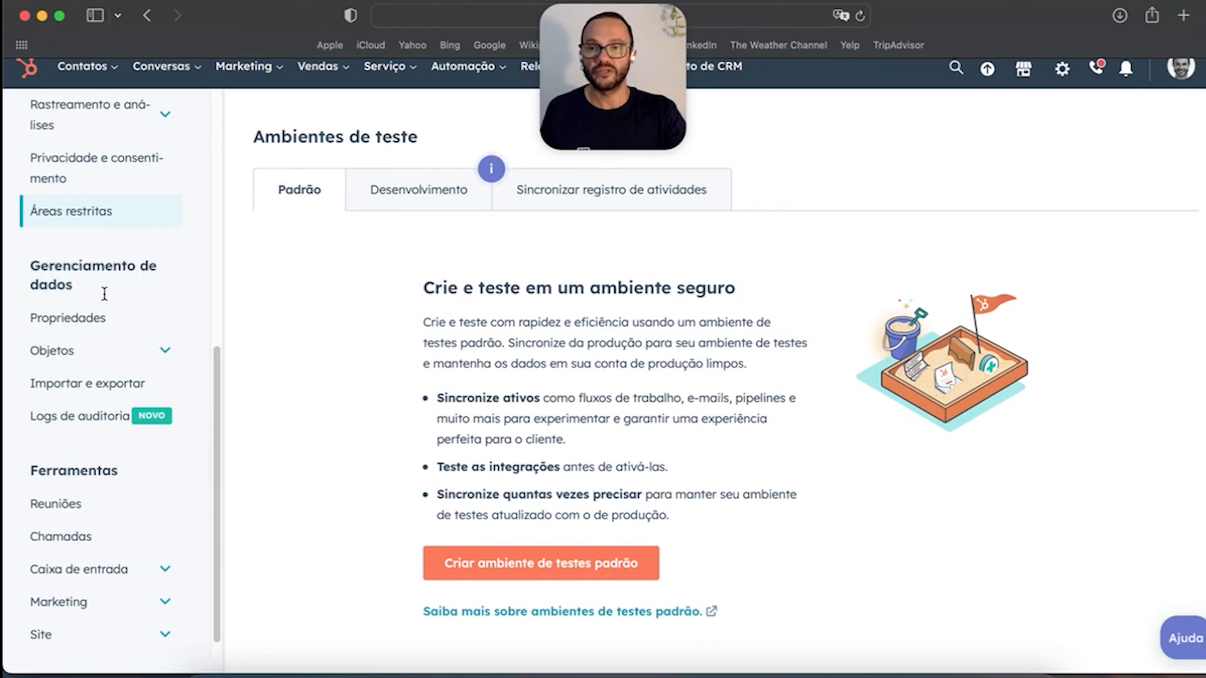
left_click(165, 353)
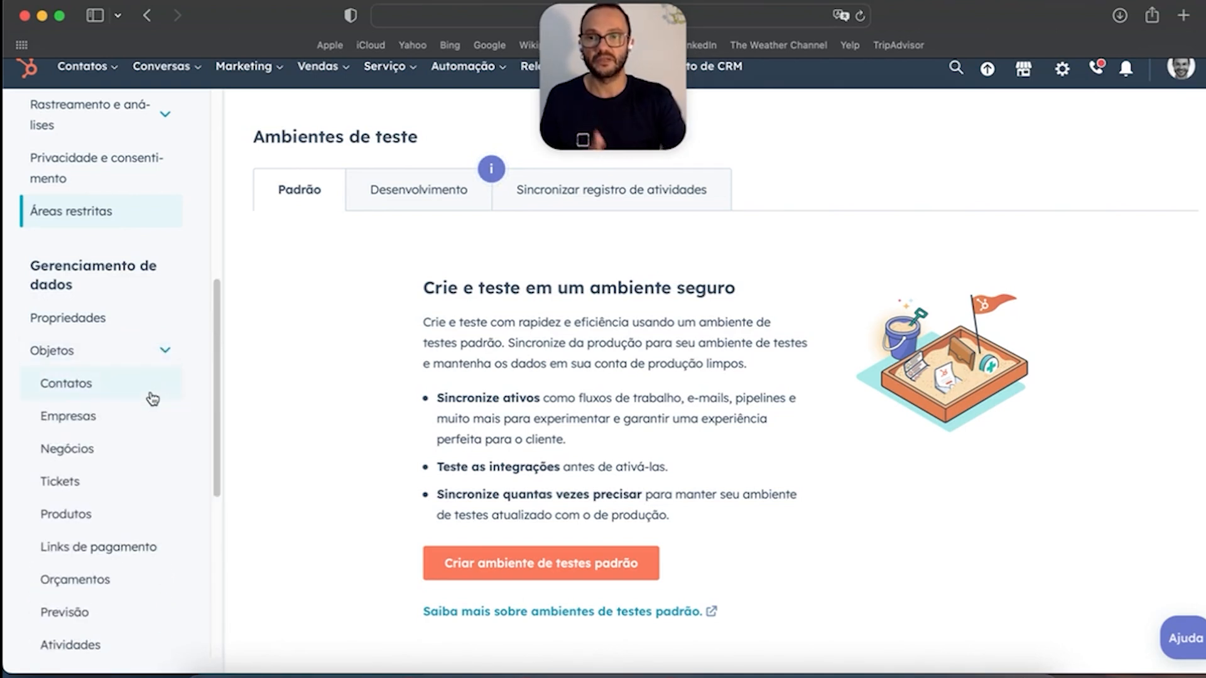
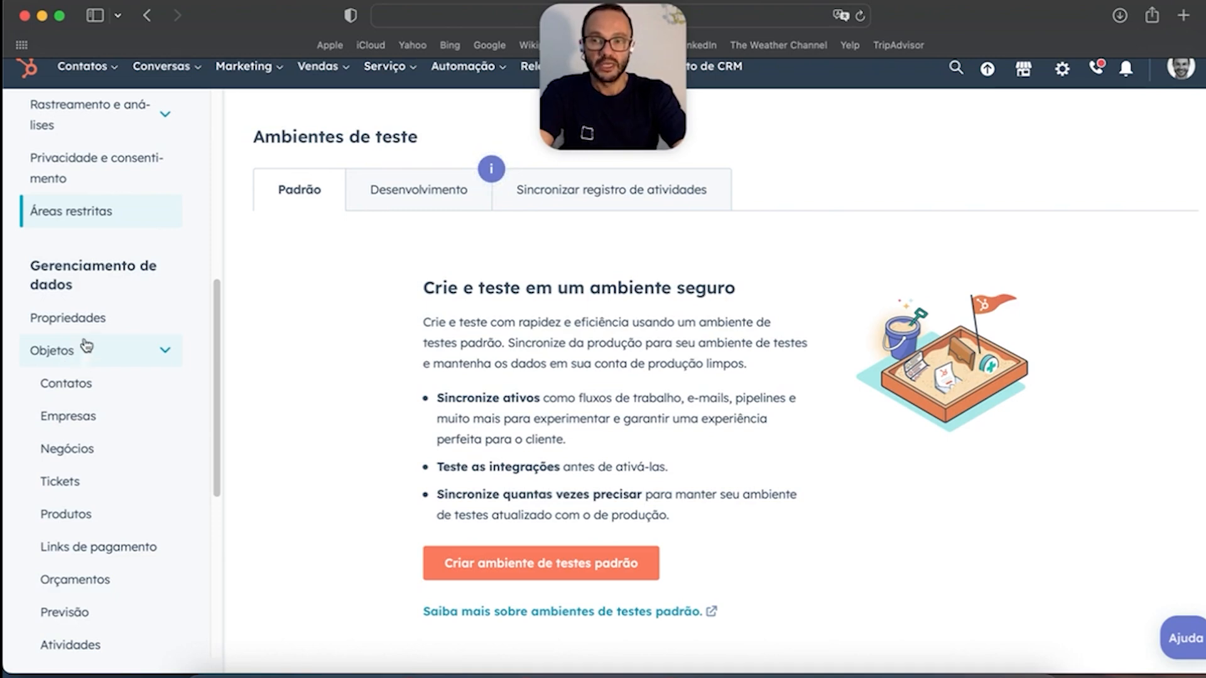
Step: Open Propriedades and switch the object selector to Propriedades de Negócio, listing 204 deal properties
left_click(90, 321)
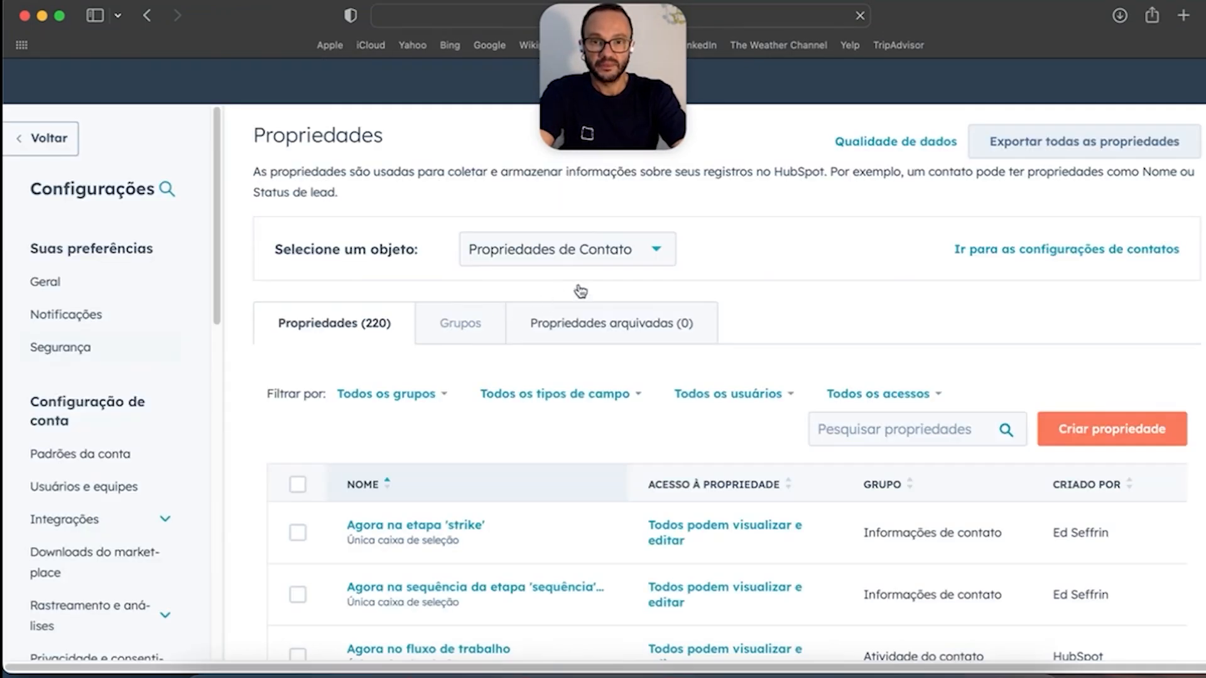
left_click_drag(275, 250, 420, 253)
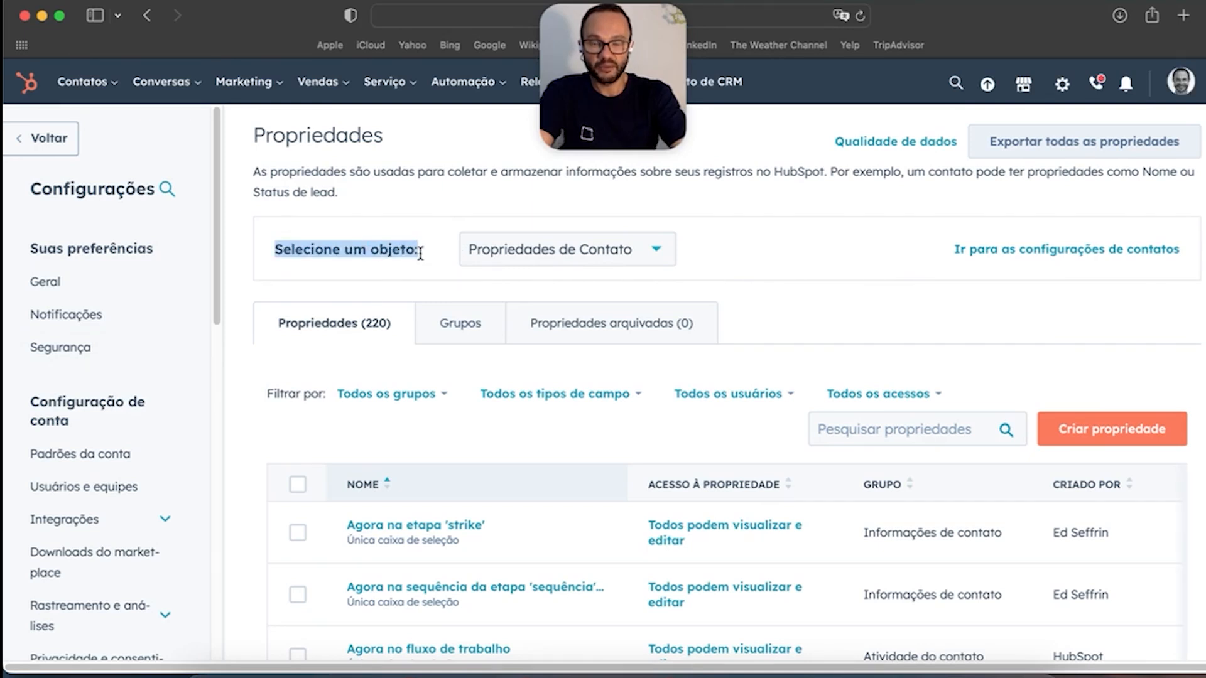
left_click(654, 255)
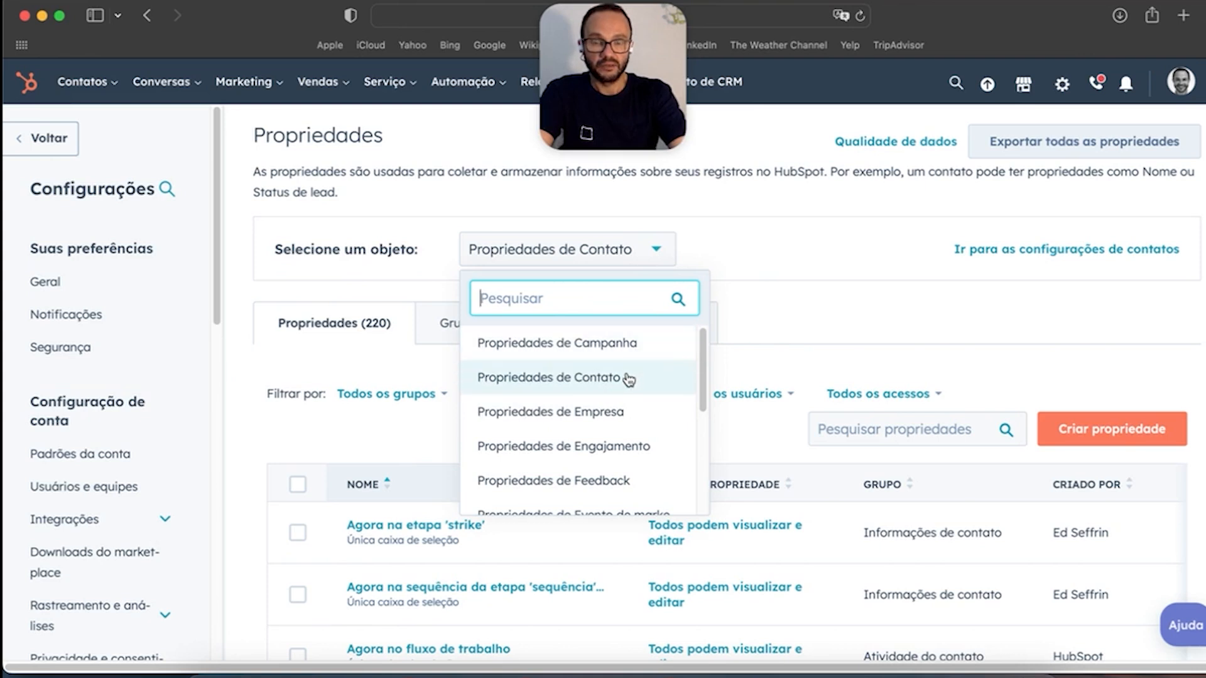
scroll(615, 399, "down", 1)
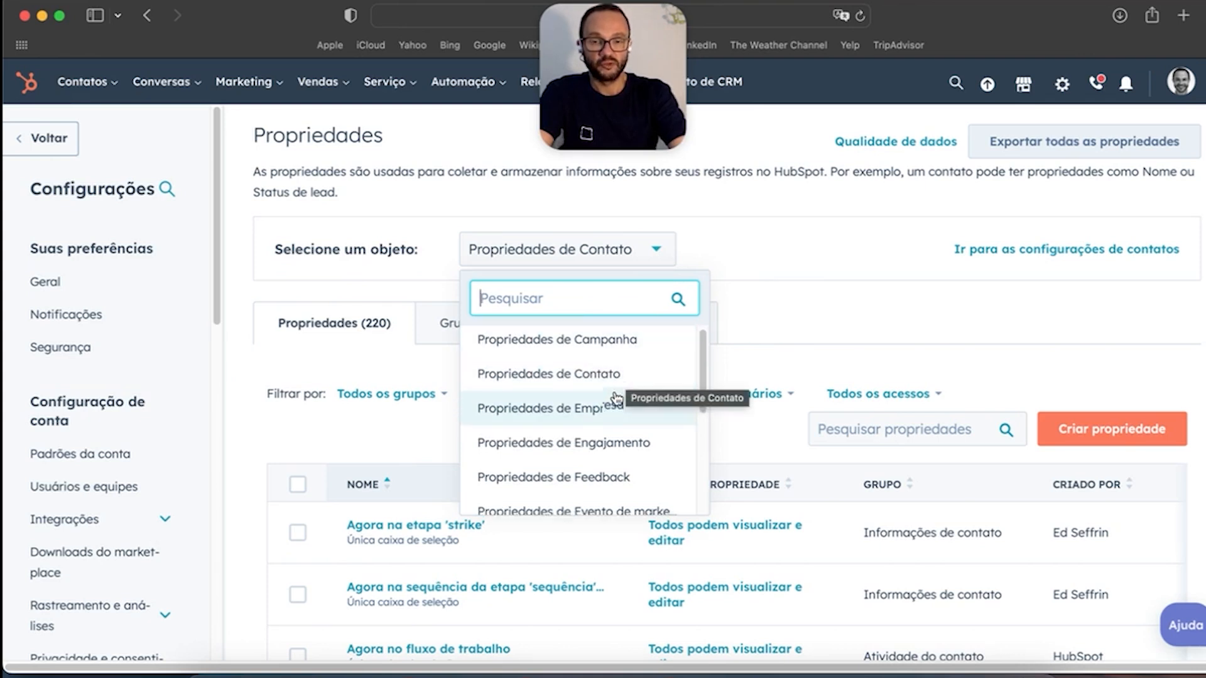
scroll(615, 399, "down", 5)
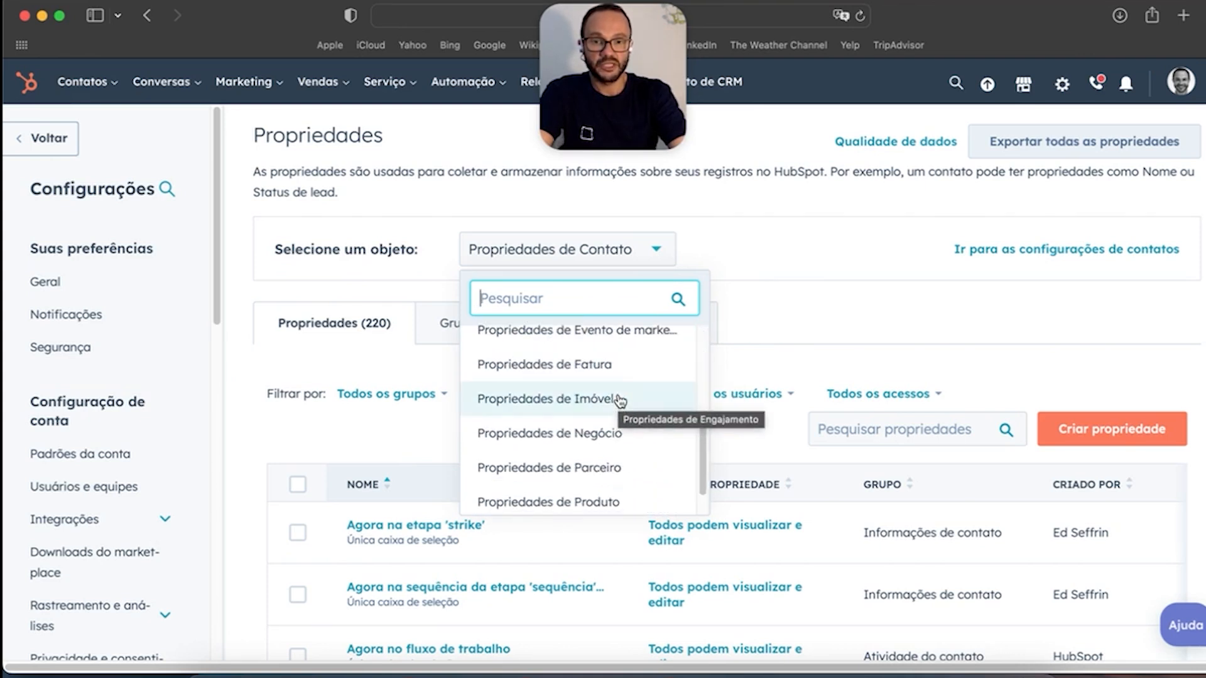
scroll(621, 401, "up", 5)
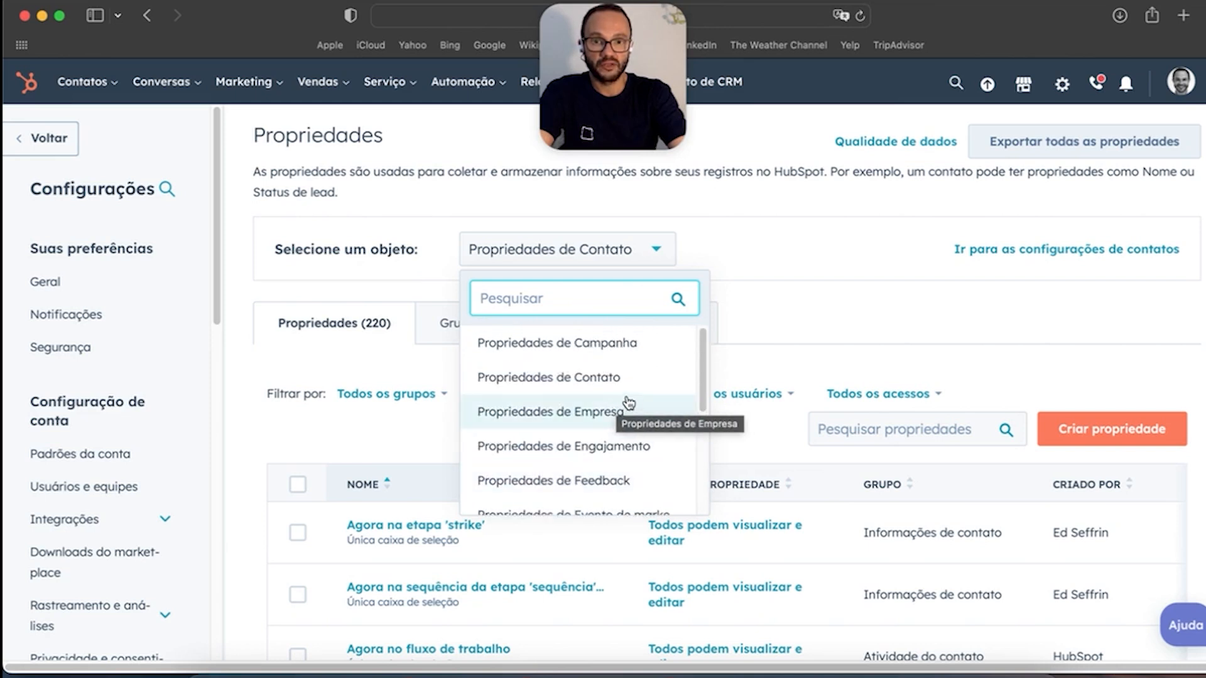
scroll(628, 396, "down", 4)
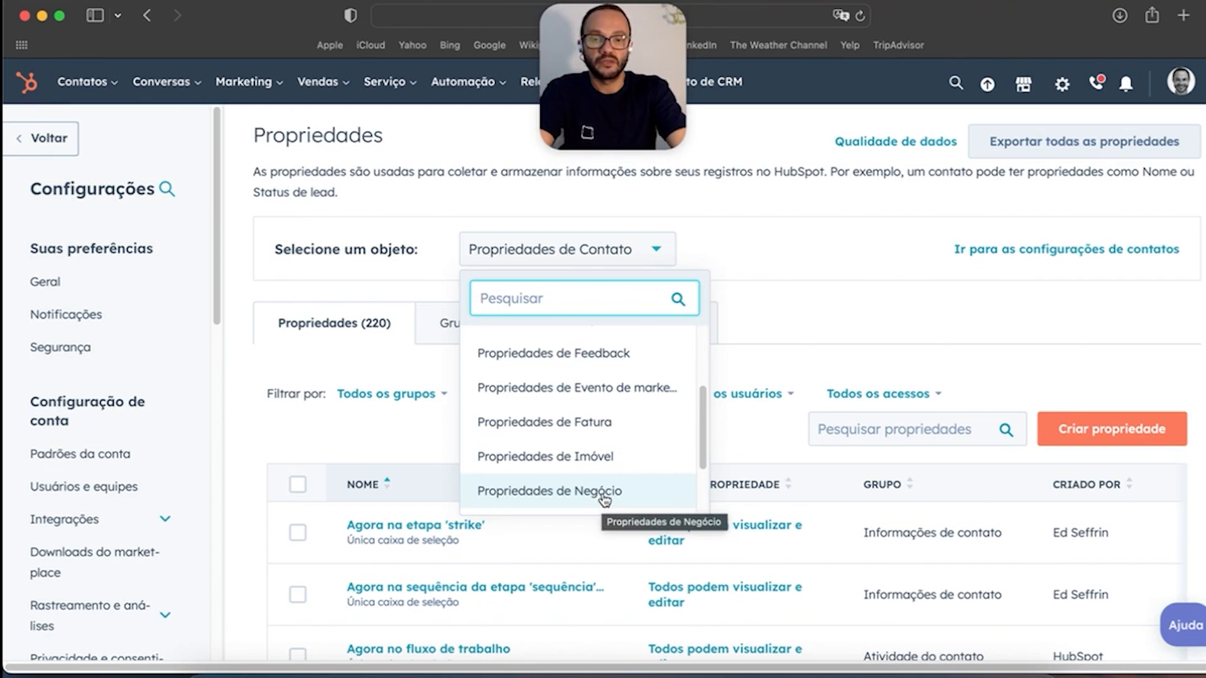
left_click(604, 496)
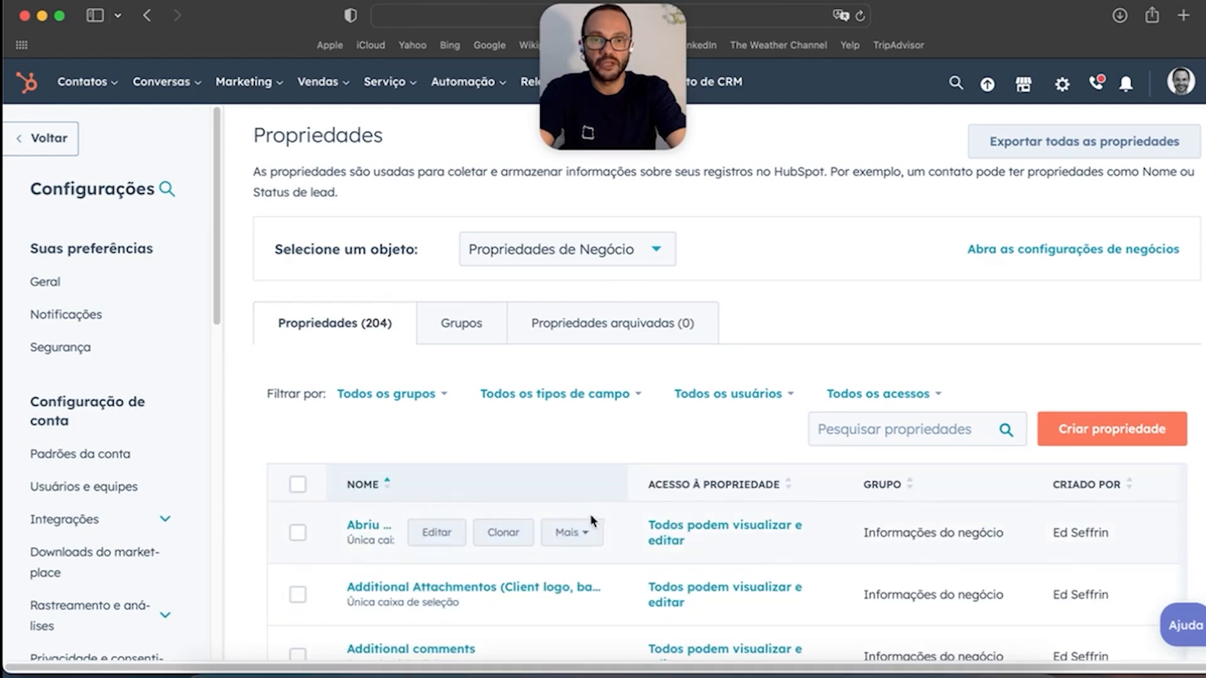
scroll(150, 458, "down", 3)
scroll(153, 458, "up", 4)
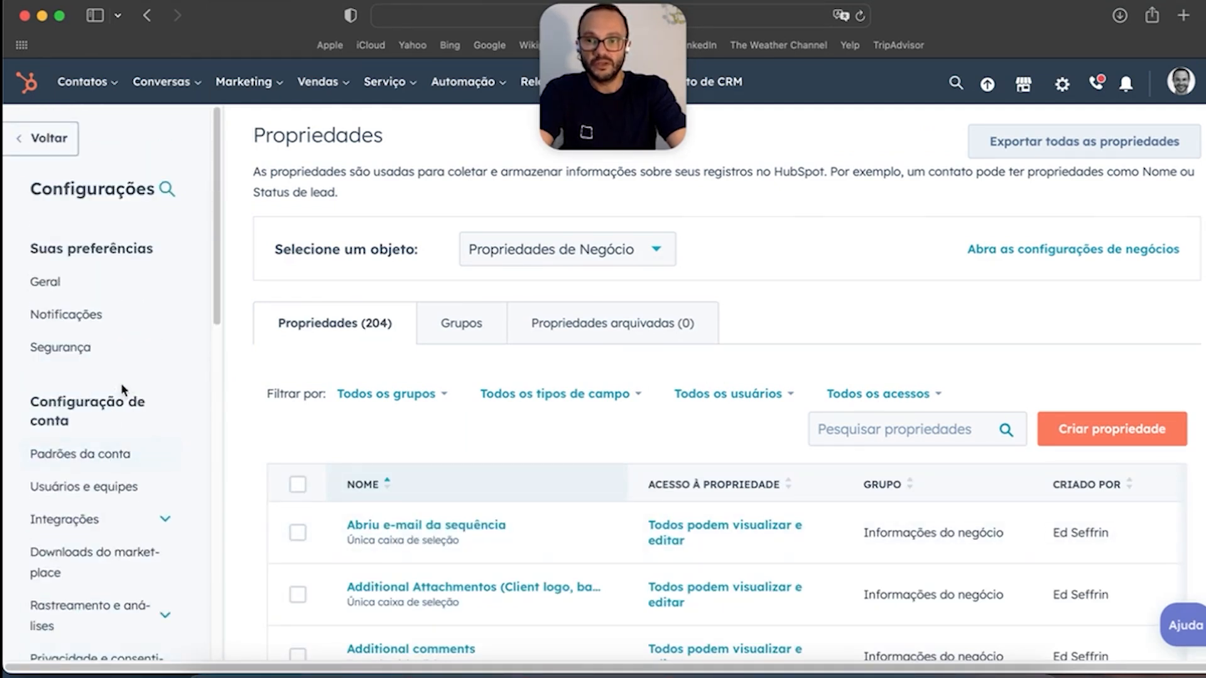
scroll(129, 384, "down", 7)
scroll(146, 394, "down", 1)
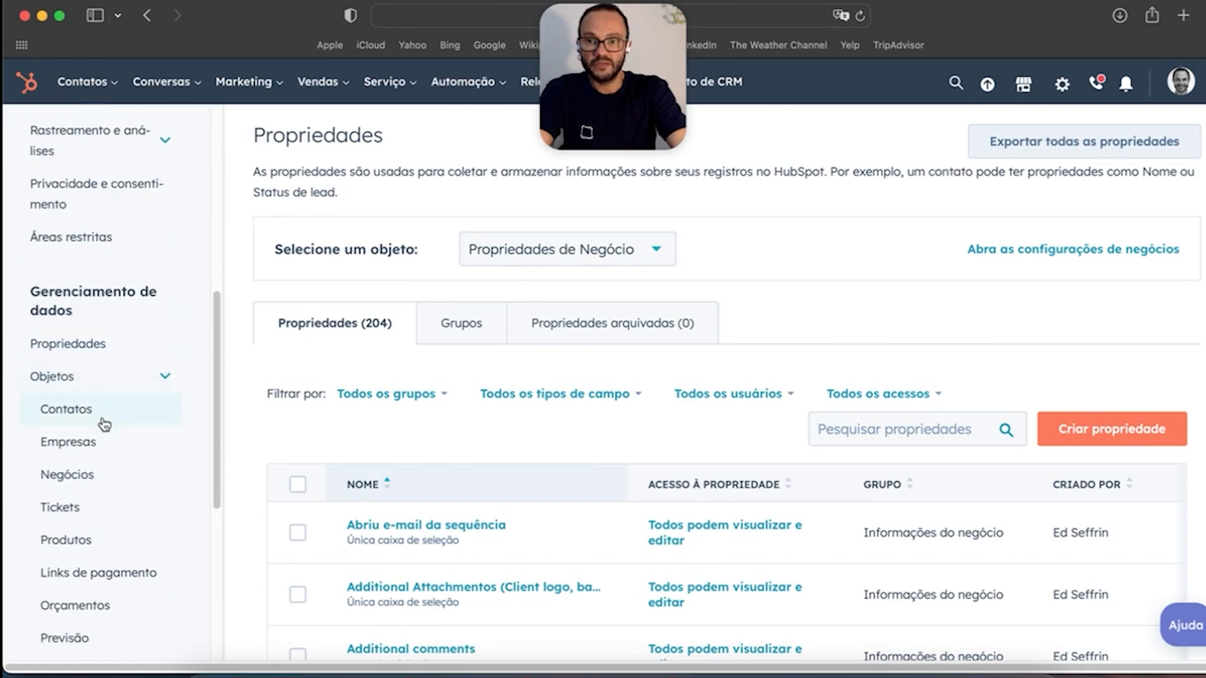
Step: Open the Negócios object settings and view its Associações, then return to Configuração
left_click(82, 475)
scroll(469, 384, "down", 5)
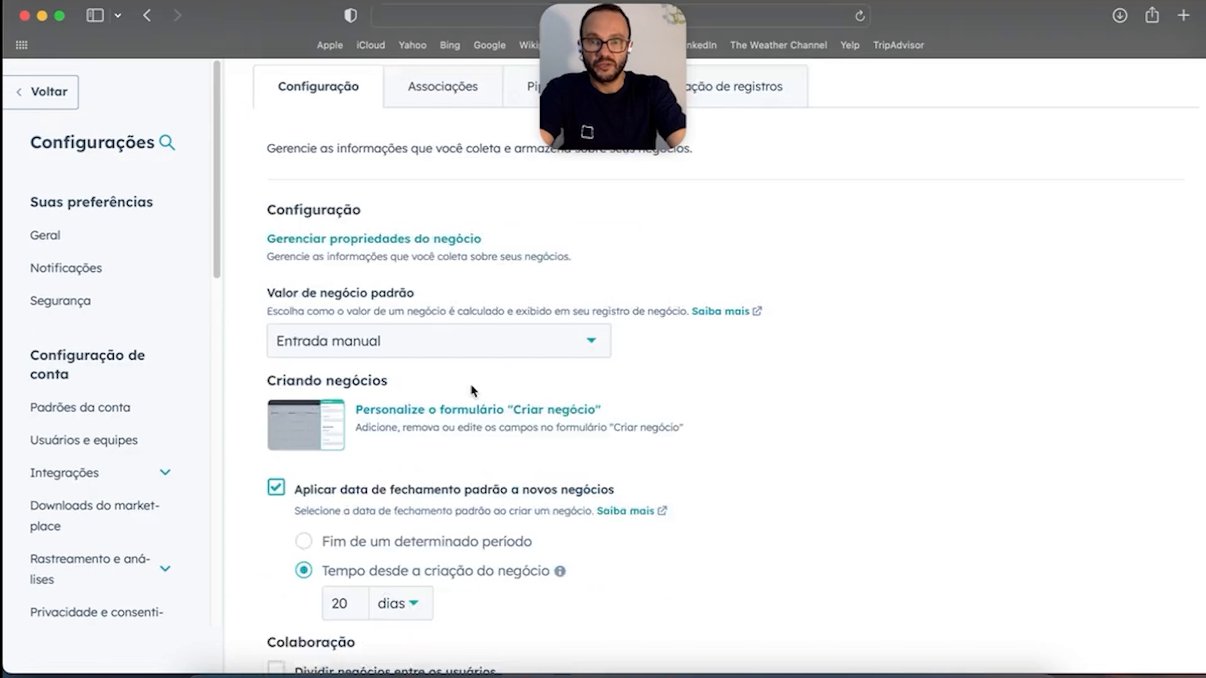
scroll(448, 207, "up", 5)
left_click(446, 207)
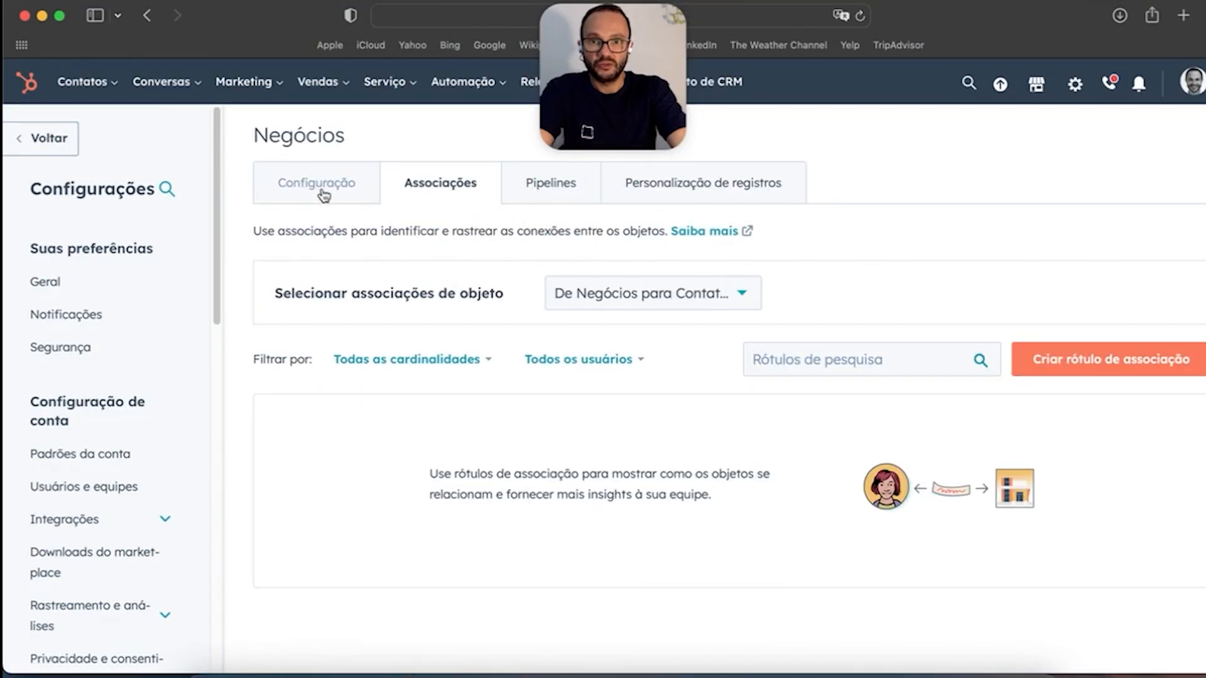
left_click(324, 191)
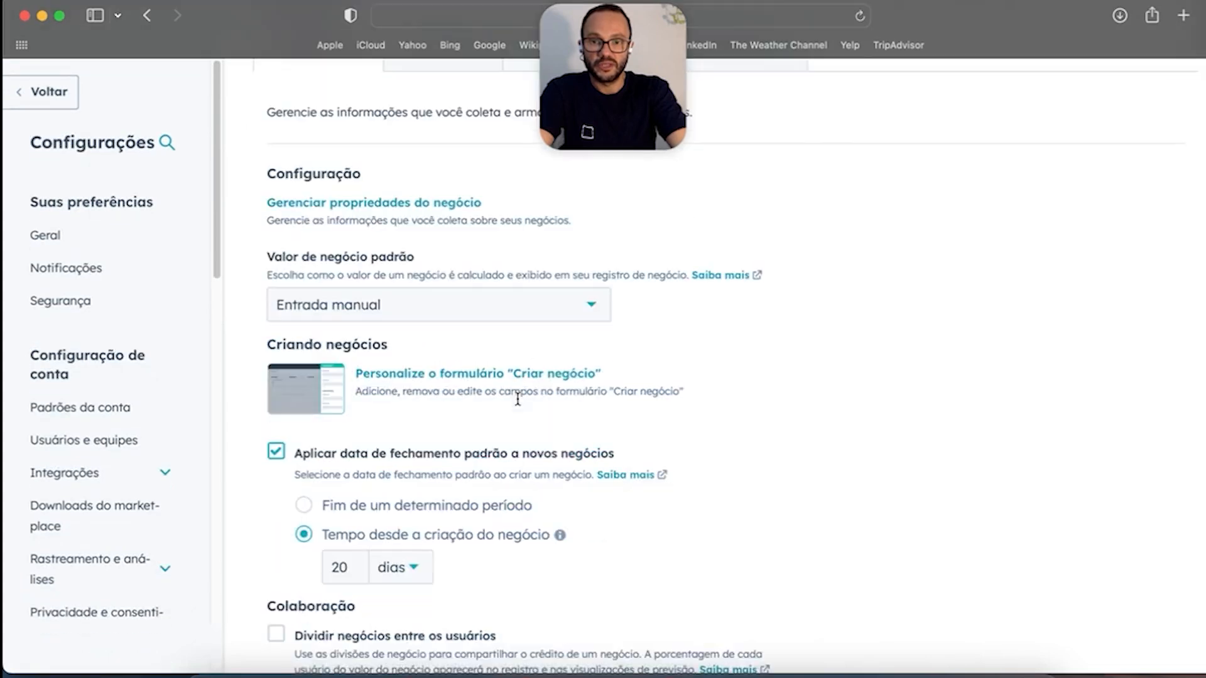
Step: Return to Propriedades, now listing the 220 contact properties
scroll(377, 398, "down", 3)
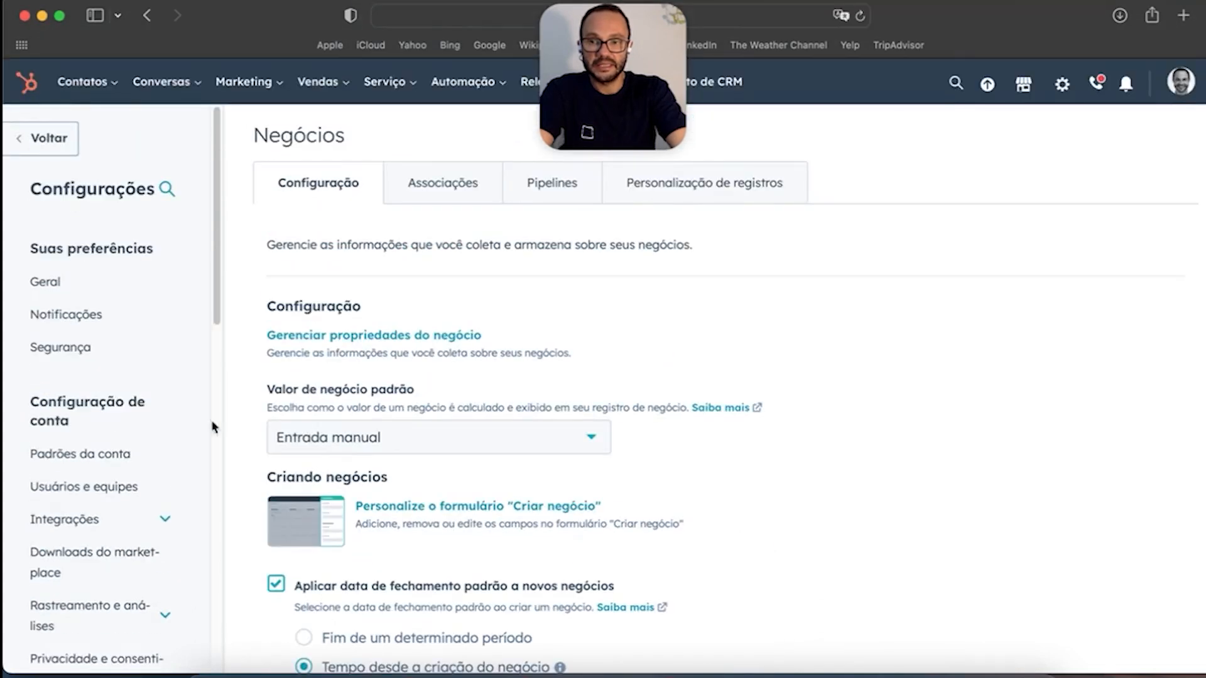
scroll(126, 440, "down", 6)
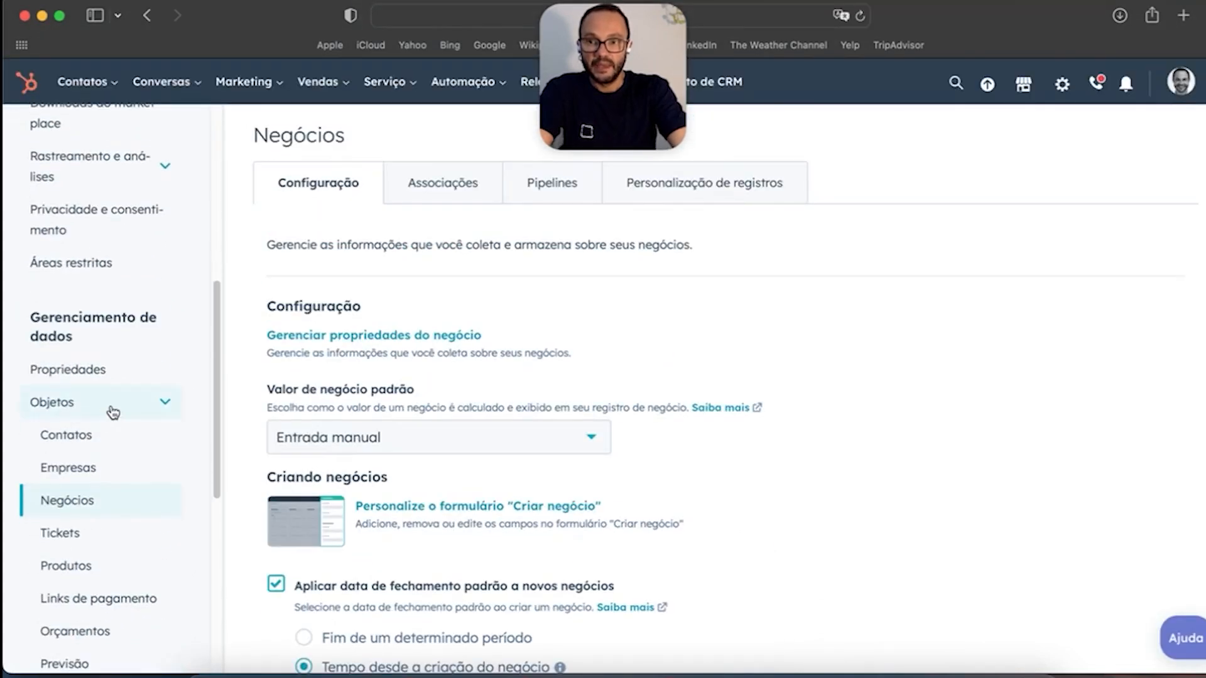
left_click(114, 368)
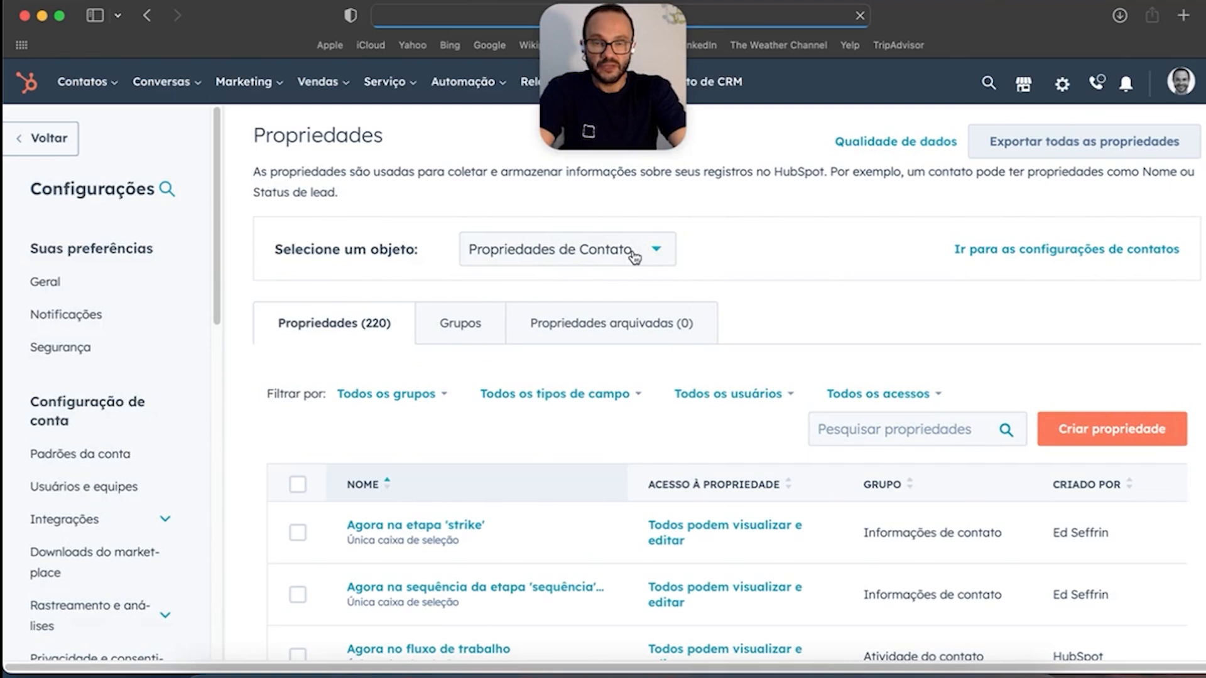
left_click(632, 250)
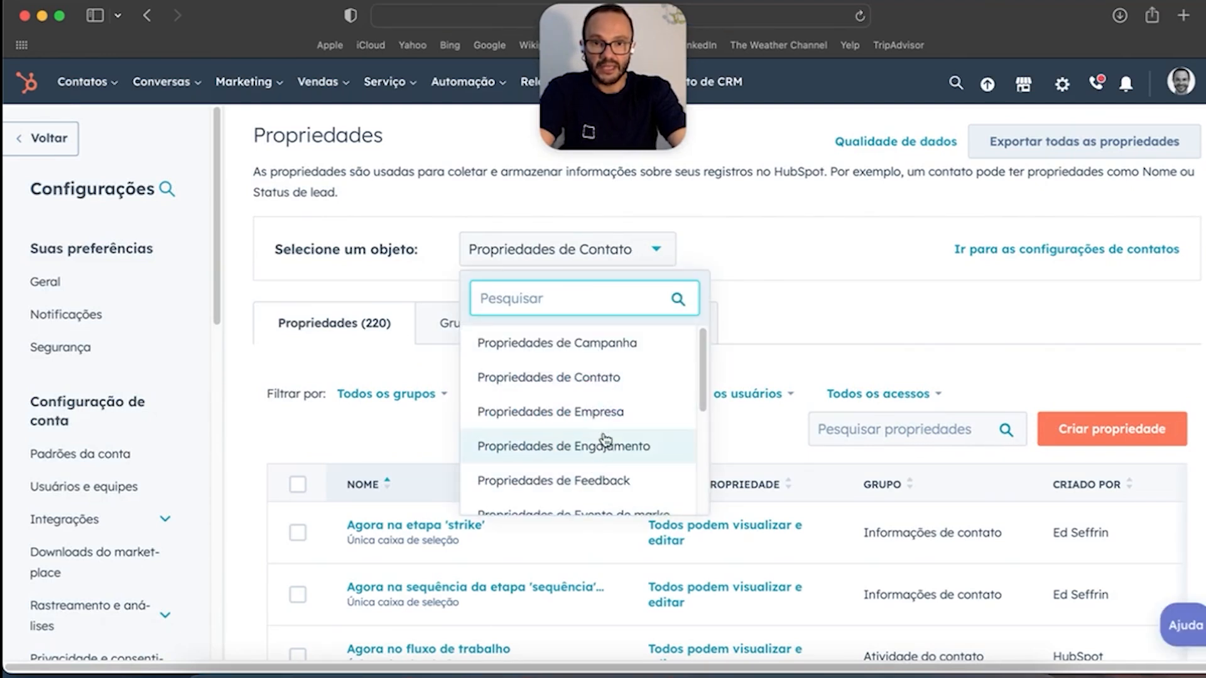
left_click(583, 383)
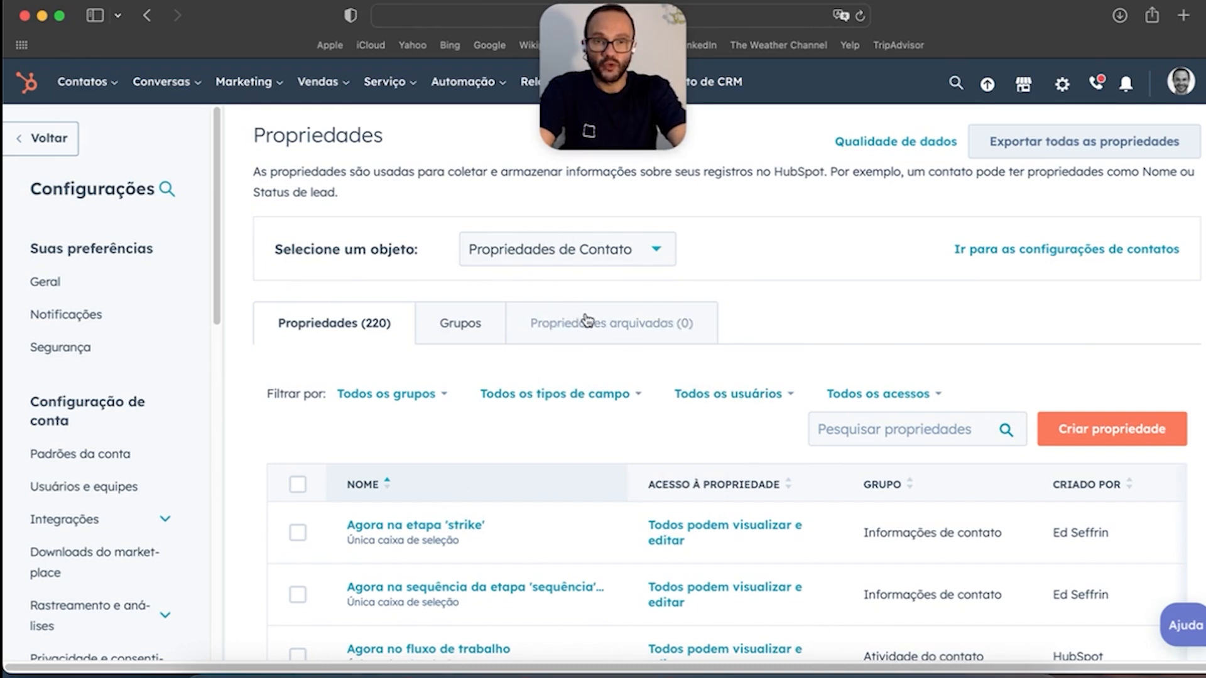
Step: Start a new contact property and place it in the Informações de contato group
left_click(1118, 434)
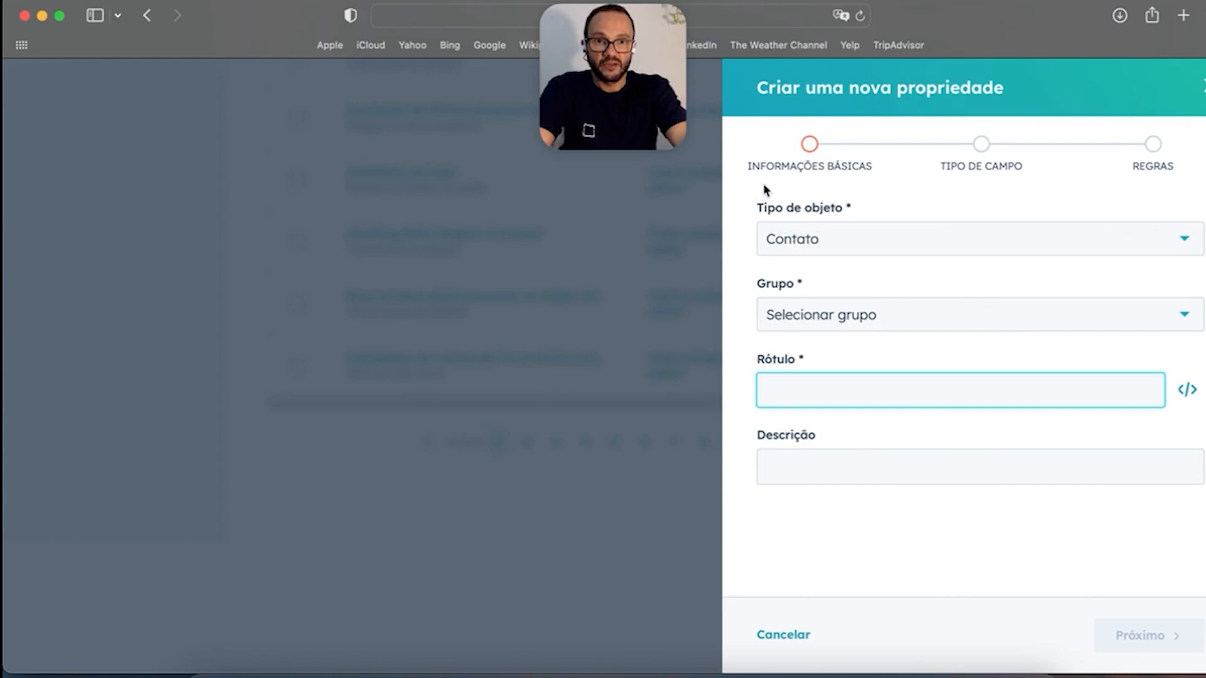
left_click(819, 325)
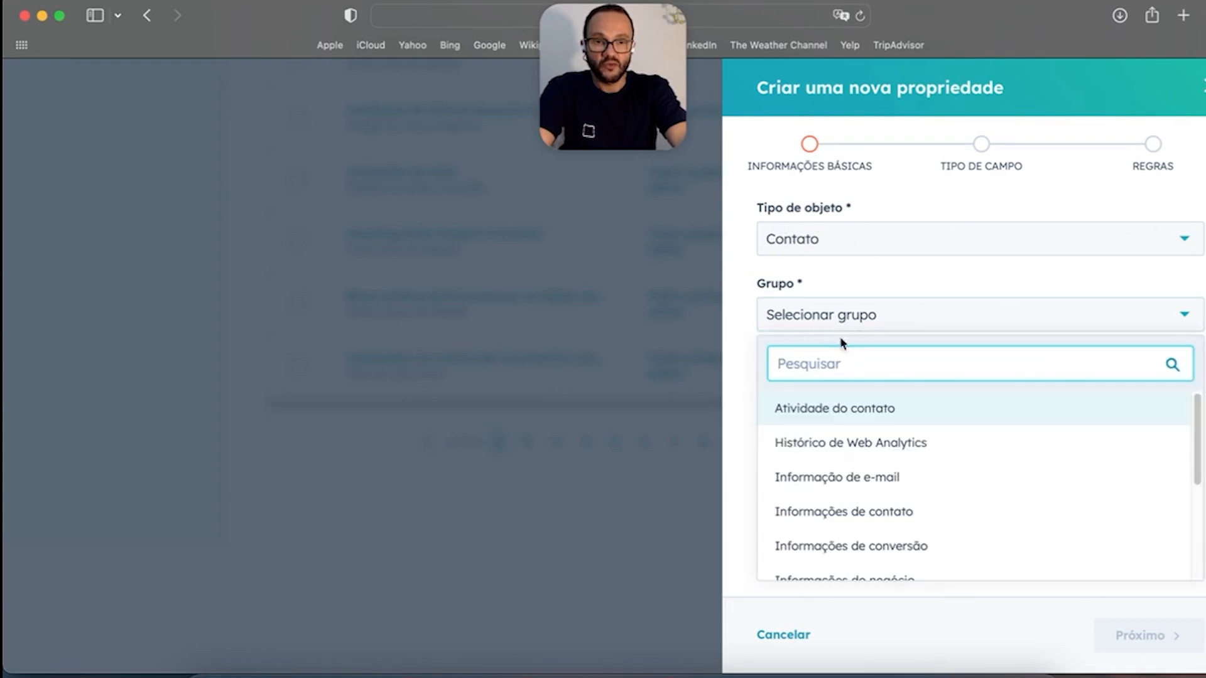
scroll(878, 487, "down", 5)
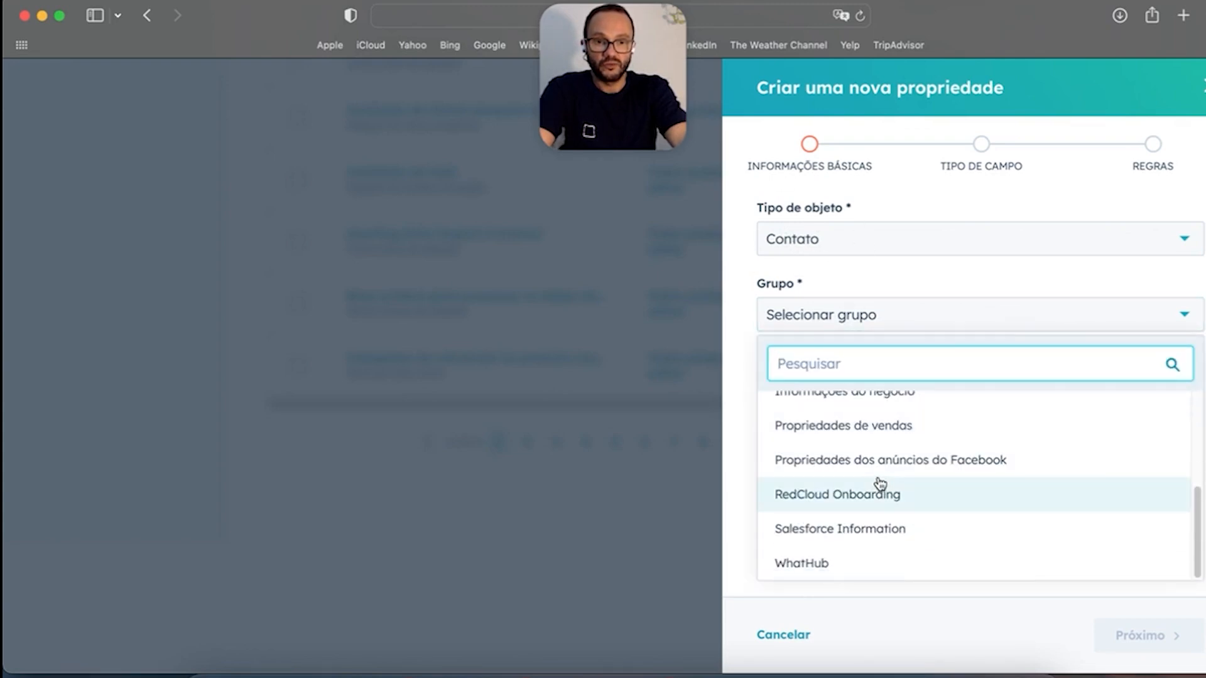
scroll(880, 484, "up", 5)
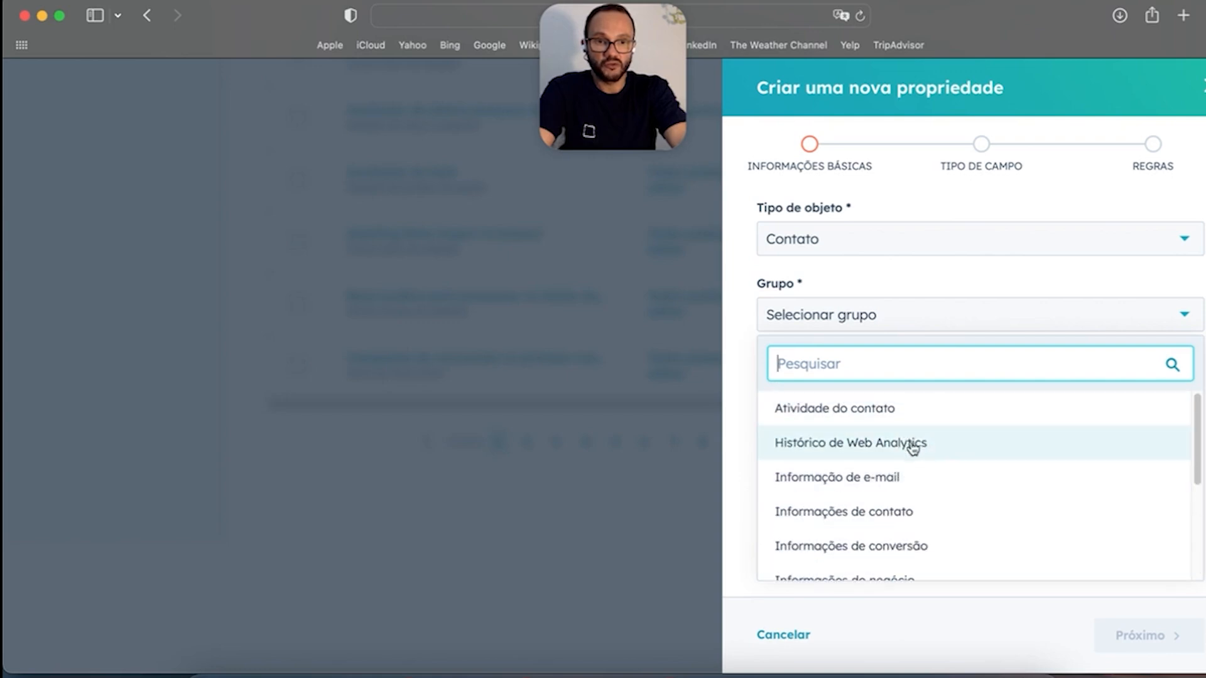
left_click(909, 294)
scroll(884, 462, "down", 10)
scroll(885, 466, "up", 10)
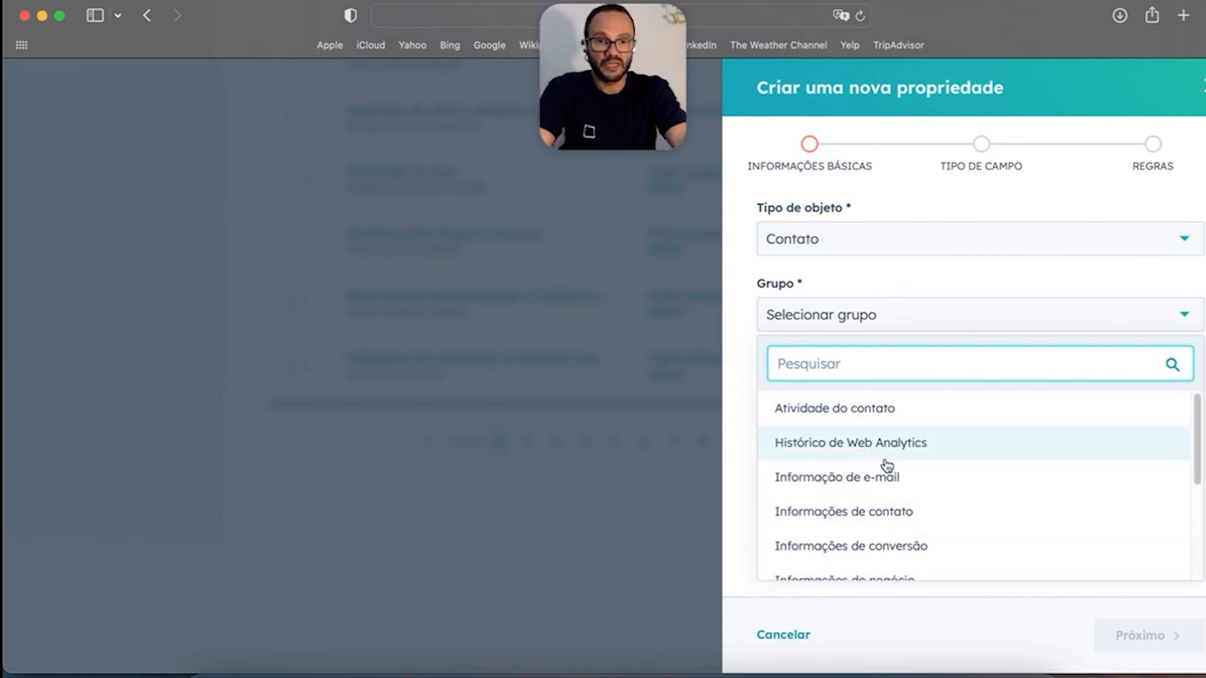
left_click(929, 510)
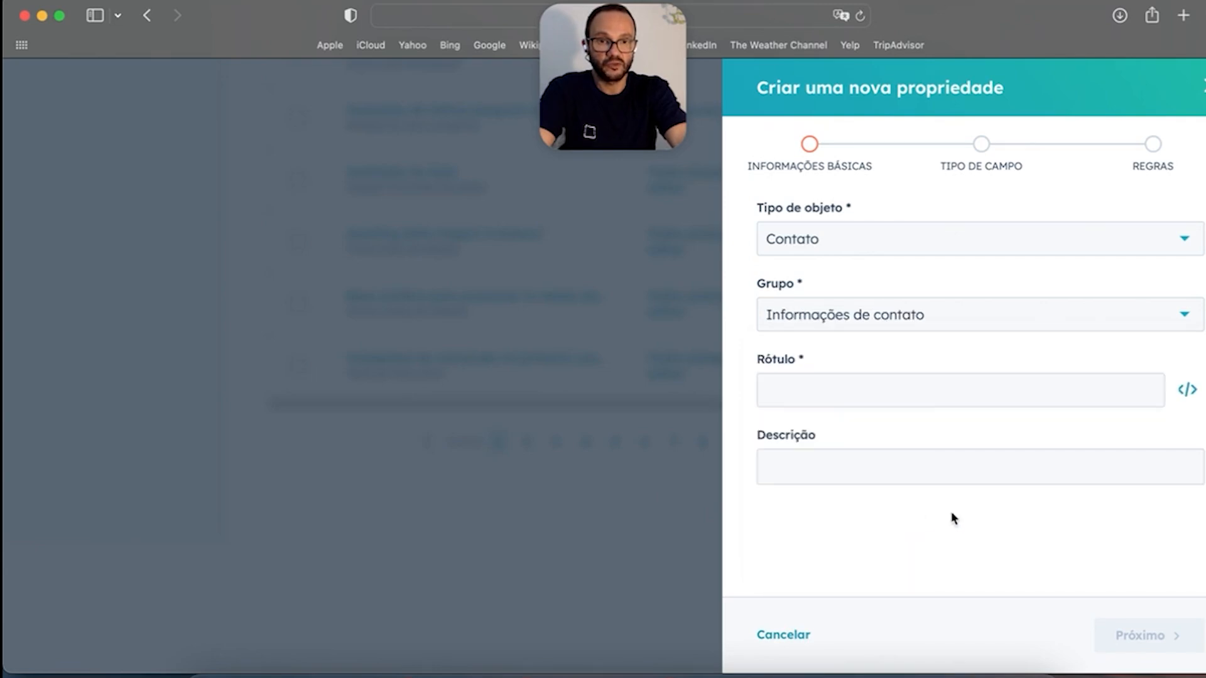
Step: Label the property 'Cor preferida' and continue to the field-type step
left_click(828, 389)
type("C")
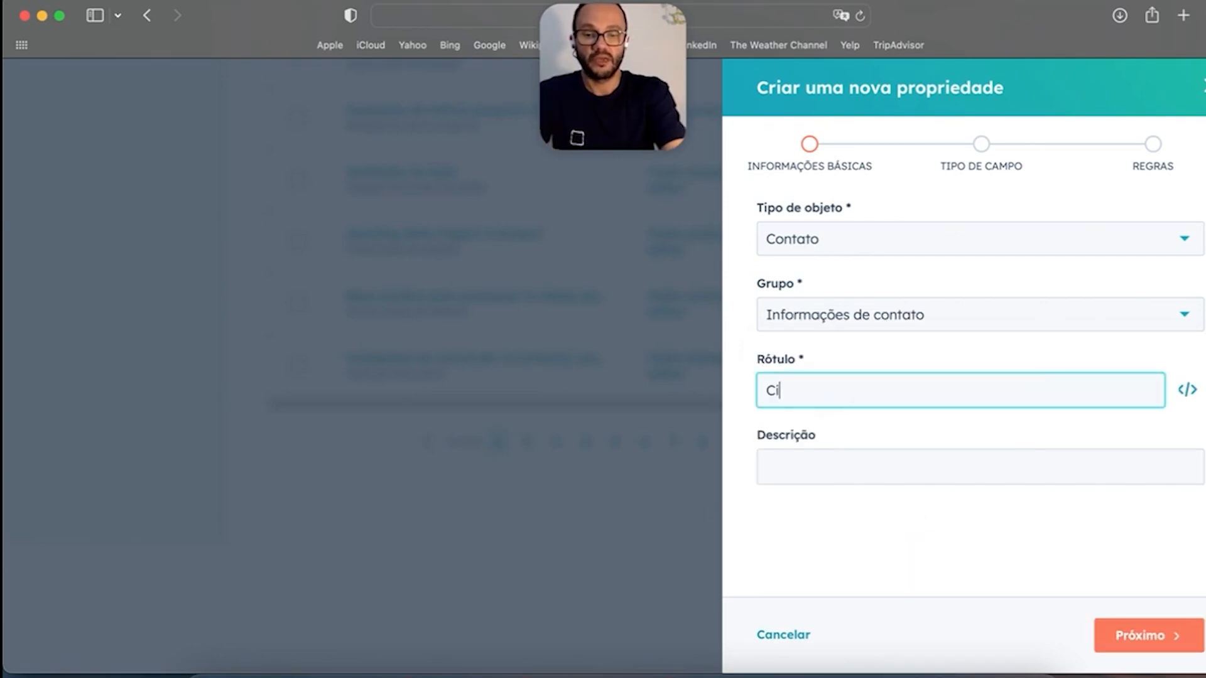
type("or preferida")
left_click(1150, 637)
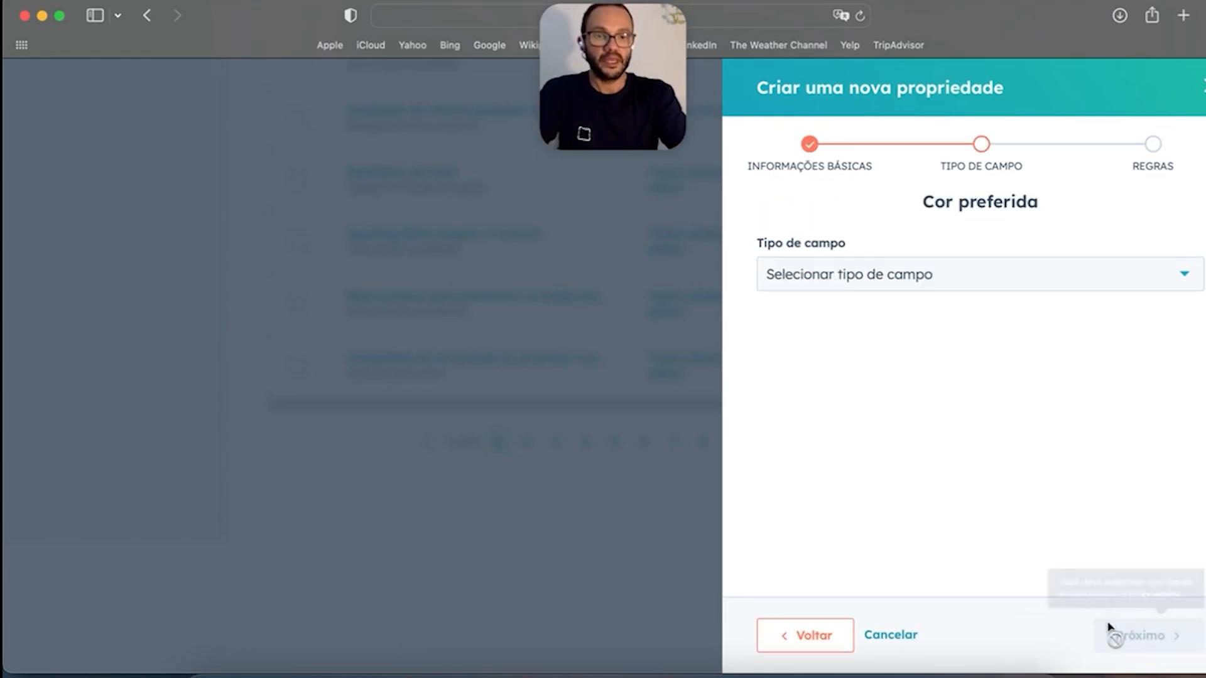
Step: Choose Seleção de menu suspenso as the field type for 'Cor preferida'
left_click(877, 281)
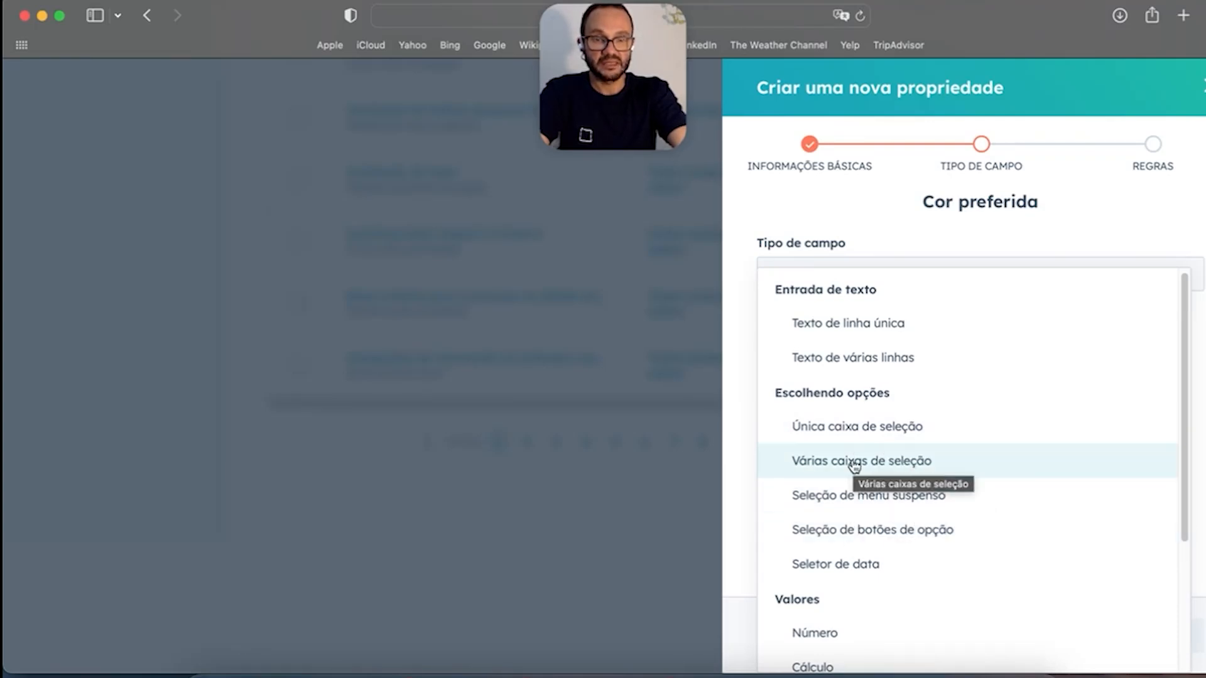
scroll(839, 538, "down", 1)
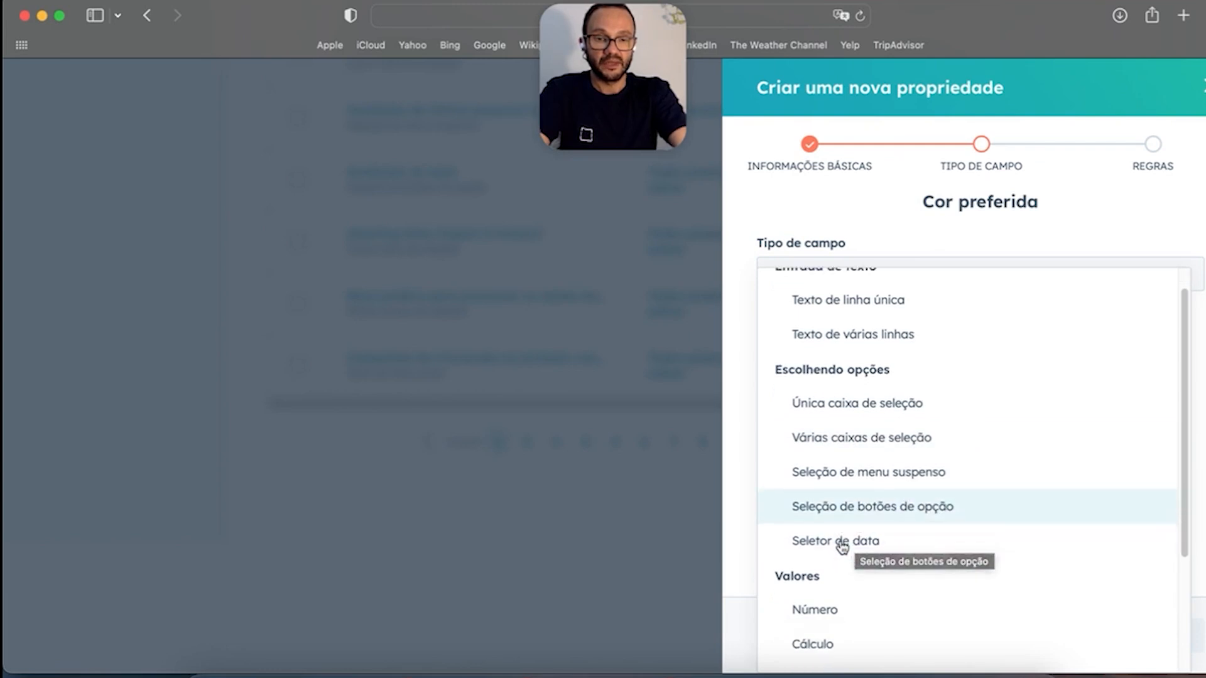
scroll(843, 540, "down", 5)
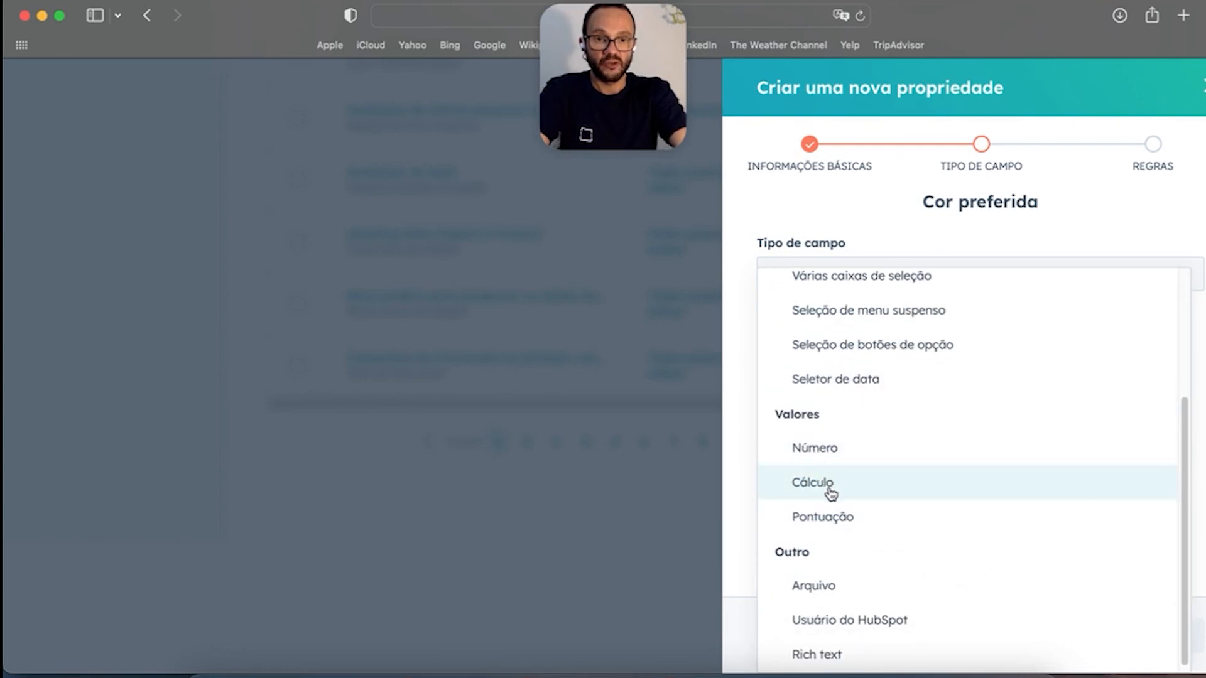
scroll(850, 522, "down", 1)
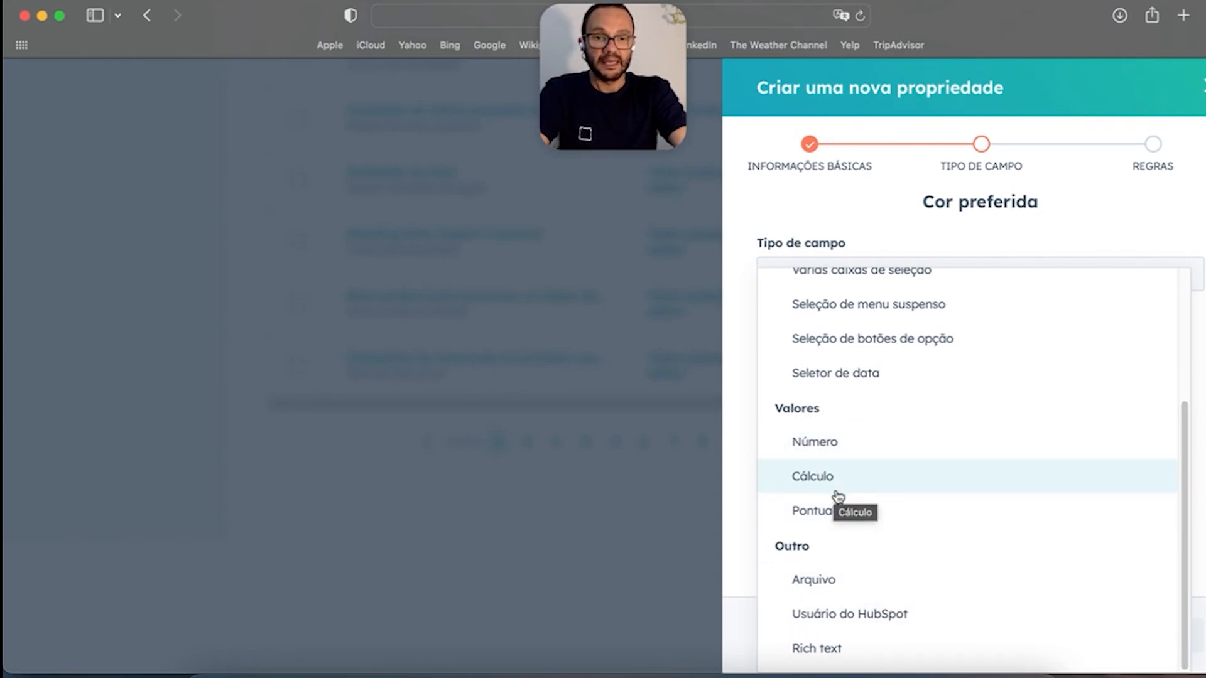
scroll(910, 531, "up", 3)
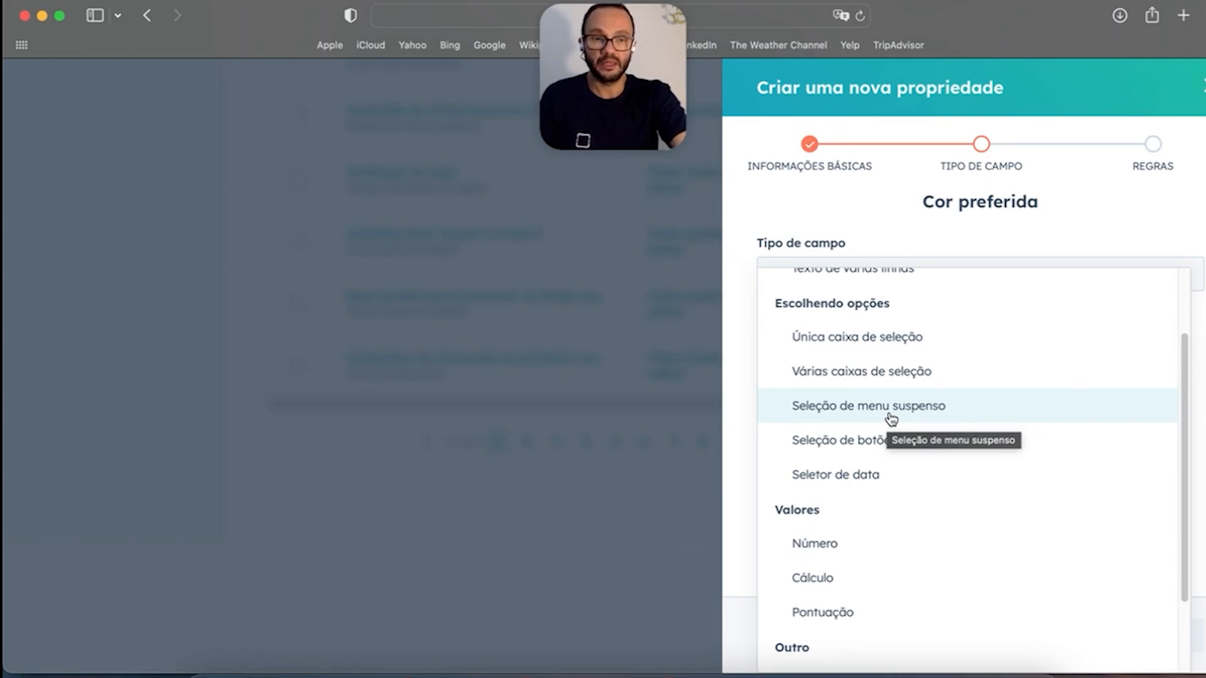
left_click(891, 417)
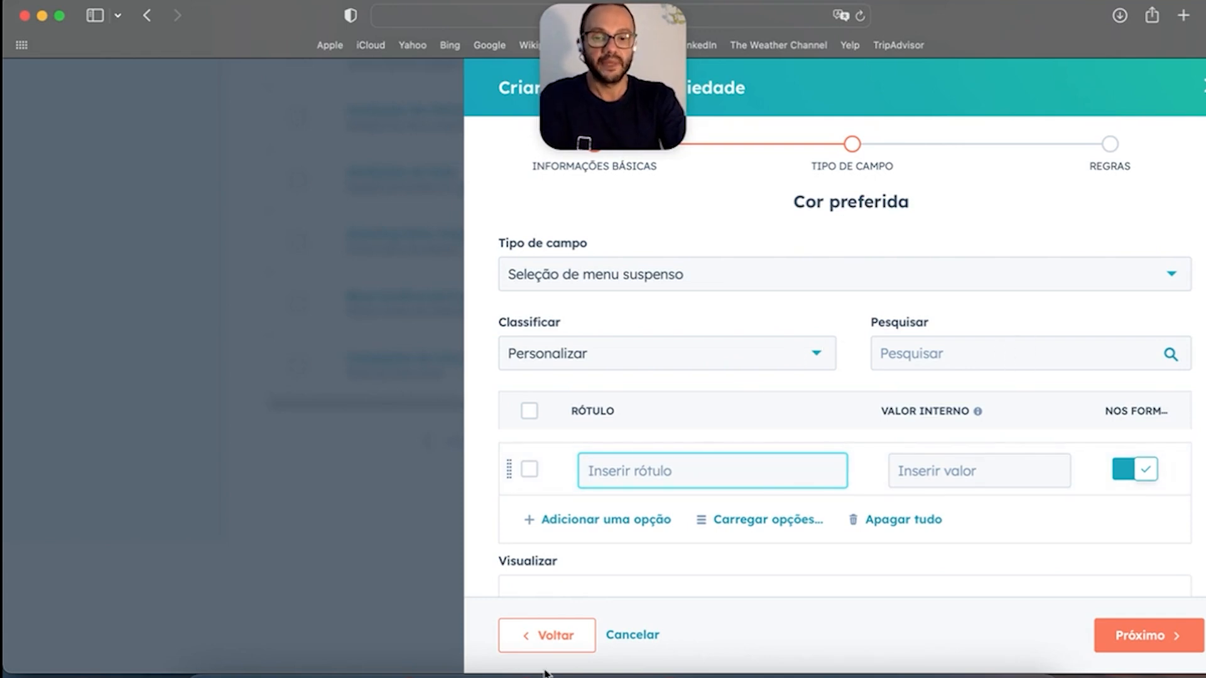
Step: Revisit the basic information step and keep Seleção de menu suspenso as the field type
left_click(558, 637)
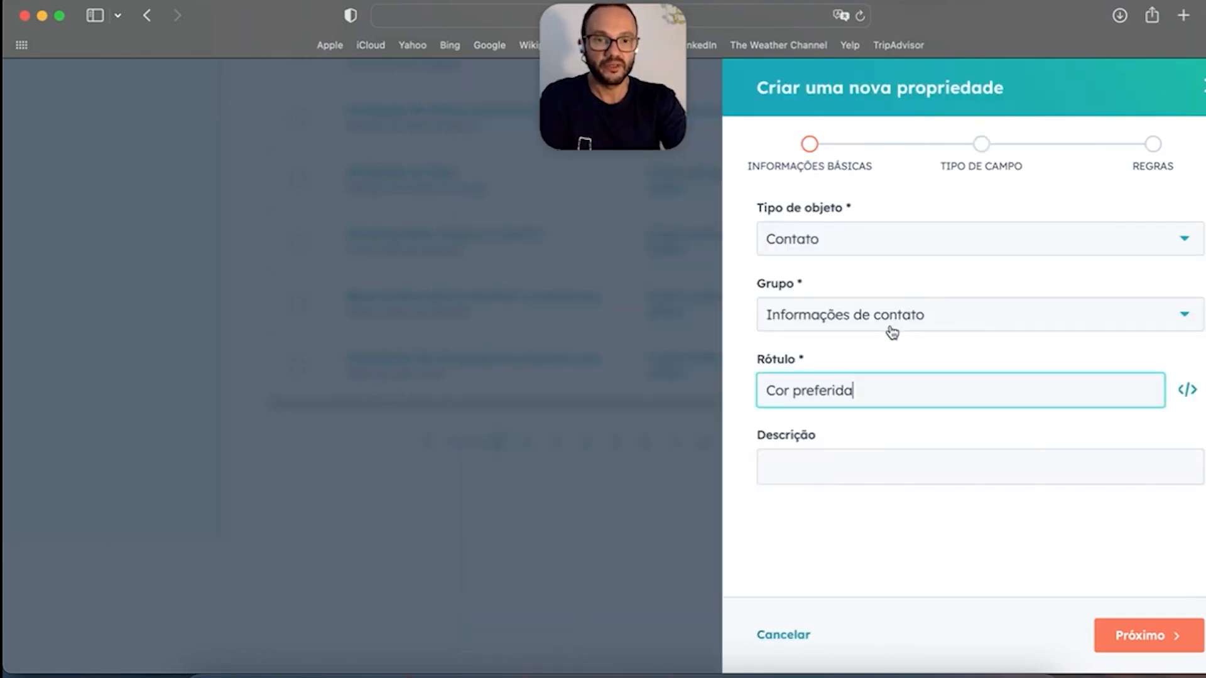
left_click(1131, 635)
left_click(588, 269)
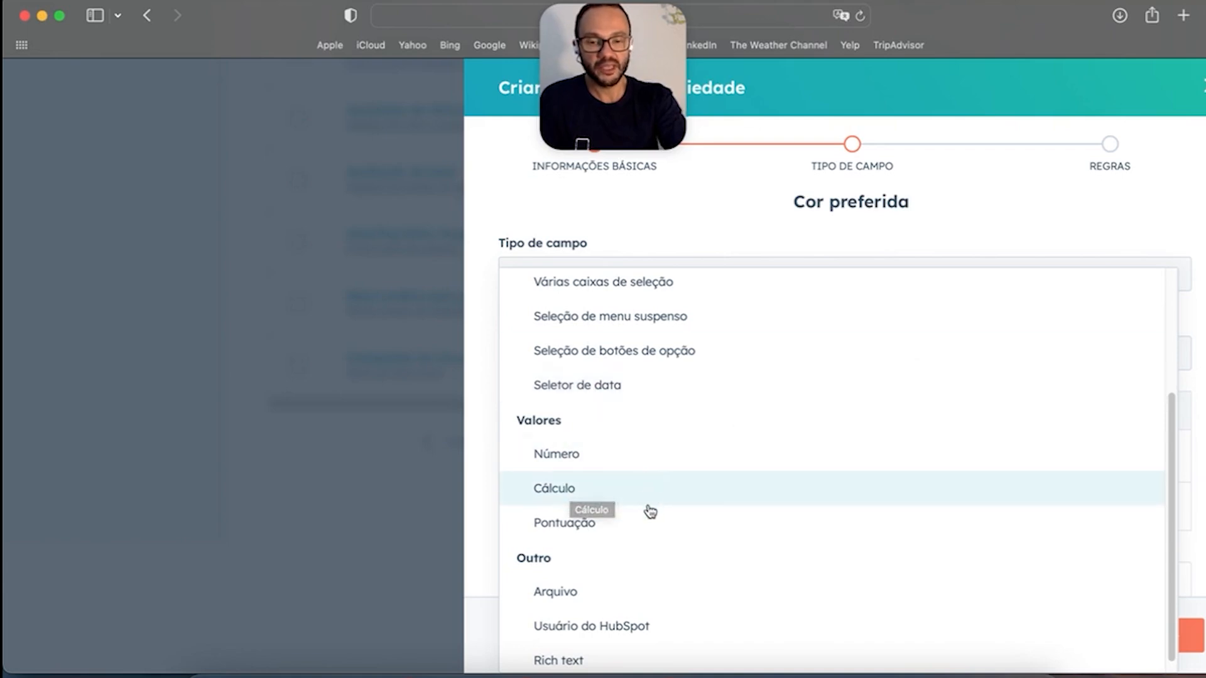
scroll(647, 520, "down", 1)
scroll(691, 490, "up", 5)
scroll(732, 455, "down", 3)
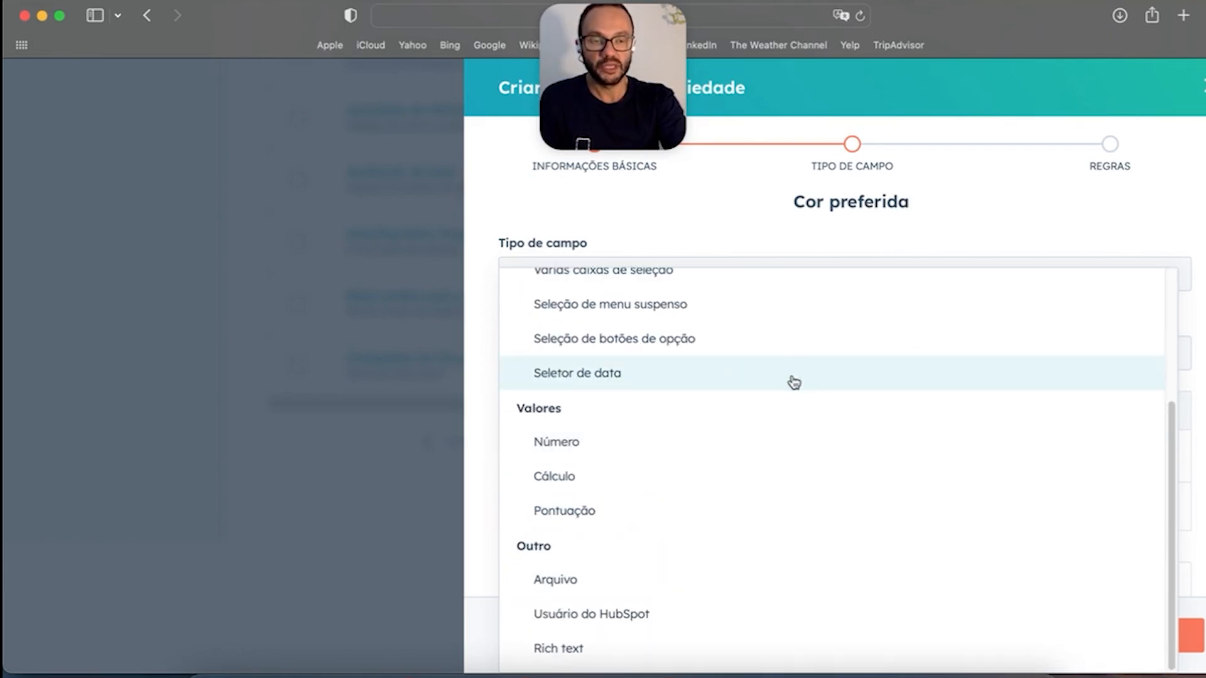
left_click(785, 303)
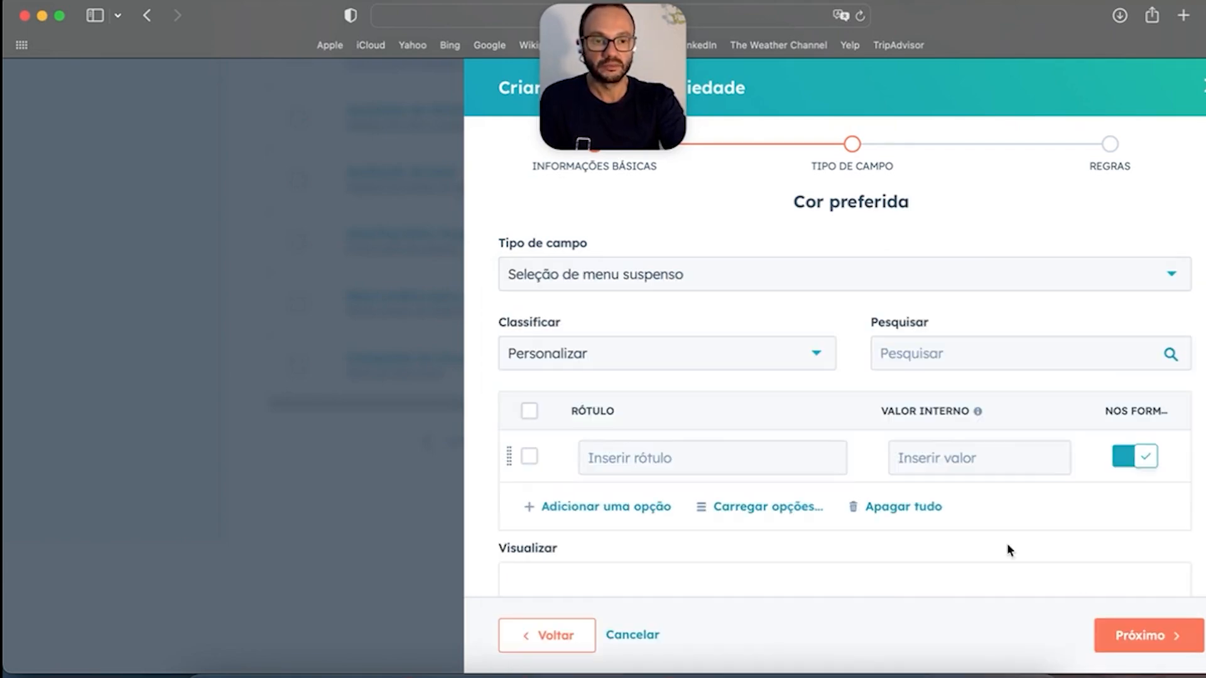
Step: Cancel creating the 'Cor preferida' property, returning to the properties list
left_click(607, 290)
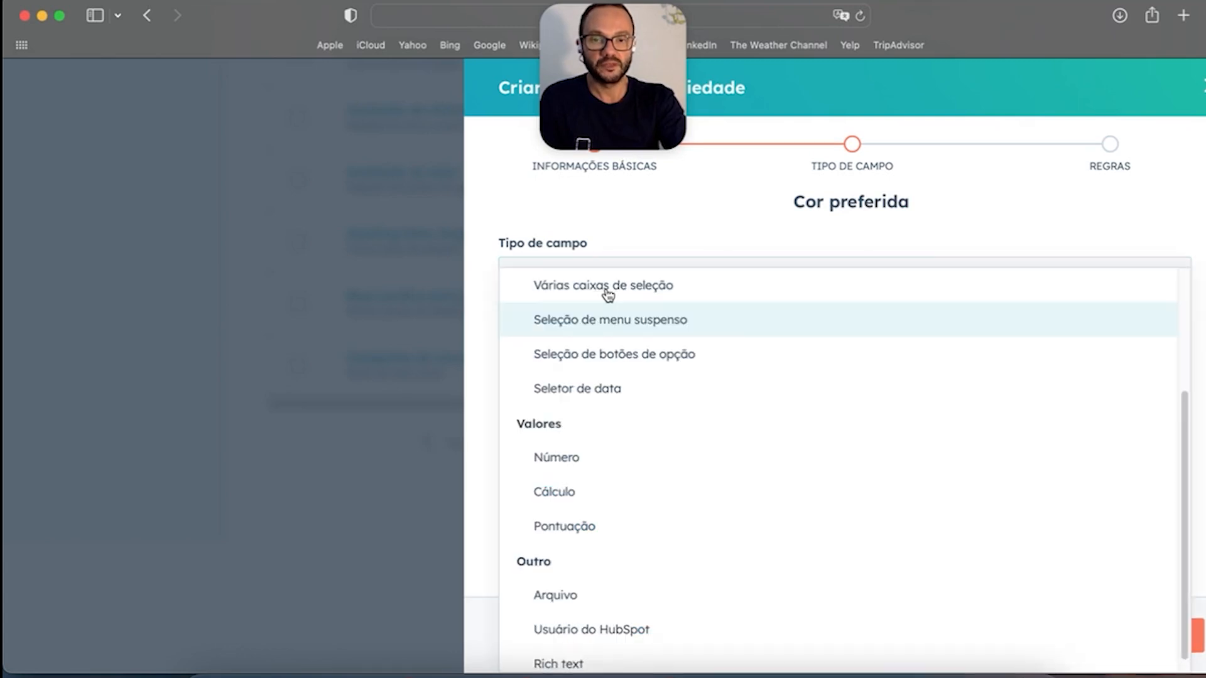
left_click(1203, 250)
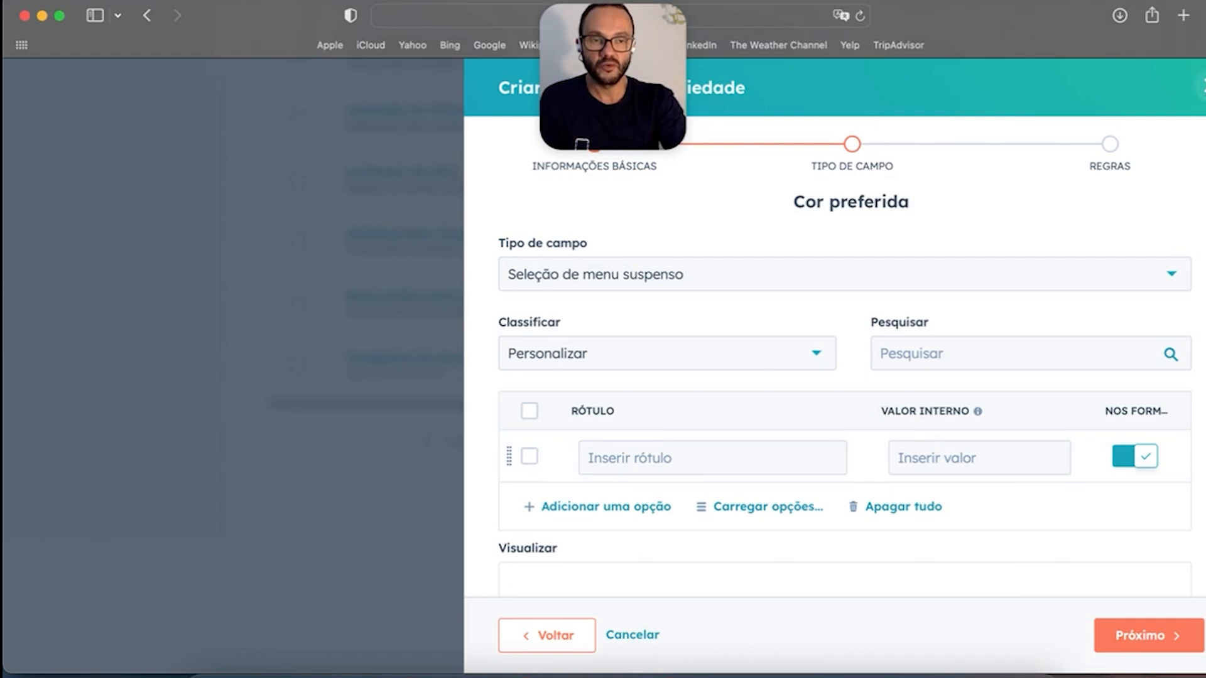
left_click(1202, 86)
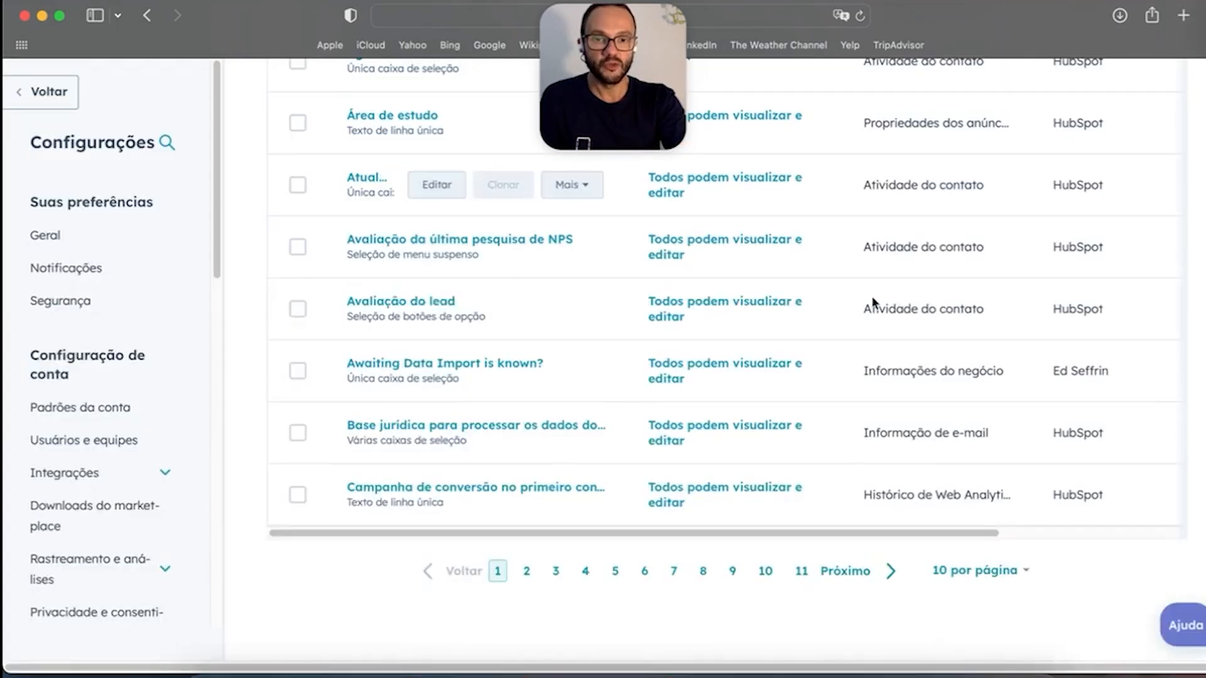
scroll(761, 376, "up", 10)
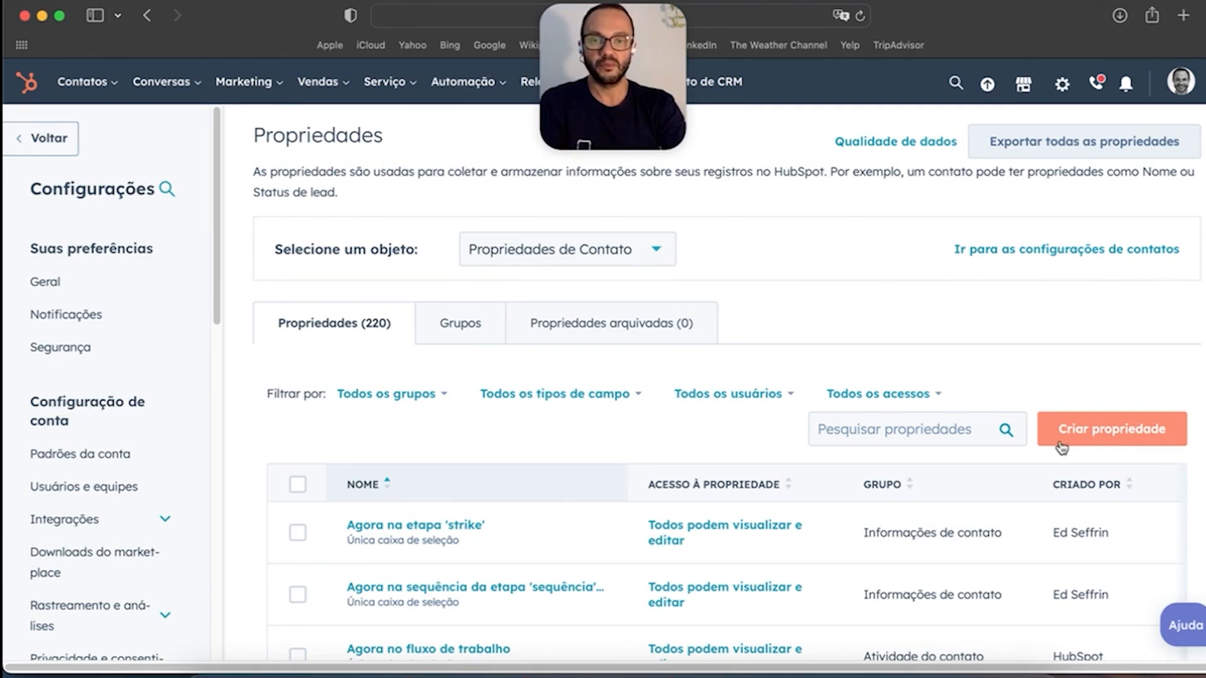
Step: Create a contact property labelled 'porcentagem de acerto' in Informações de contato and continue to field type
left_click(1117, 429)
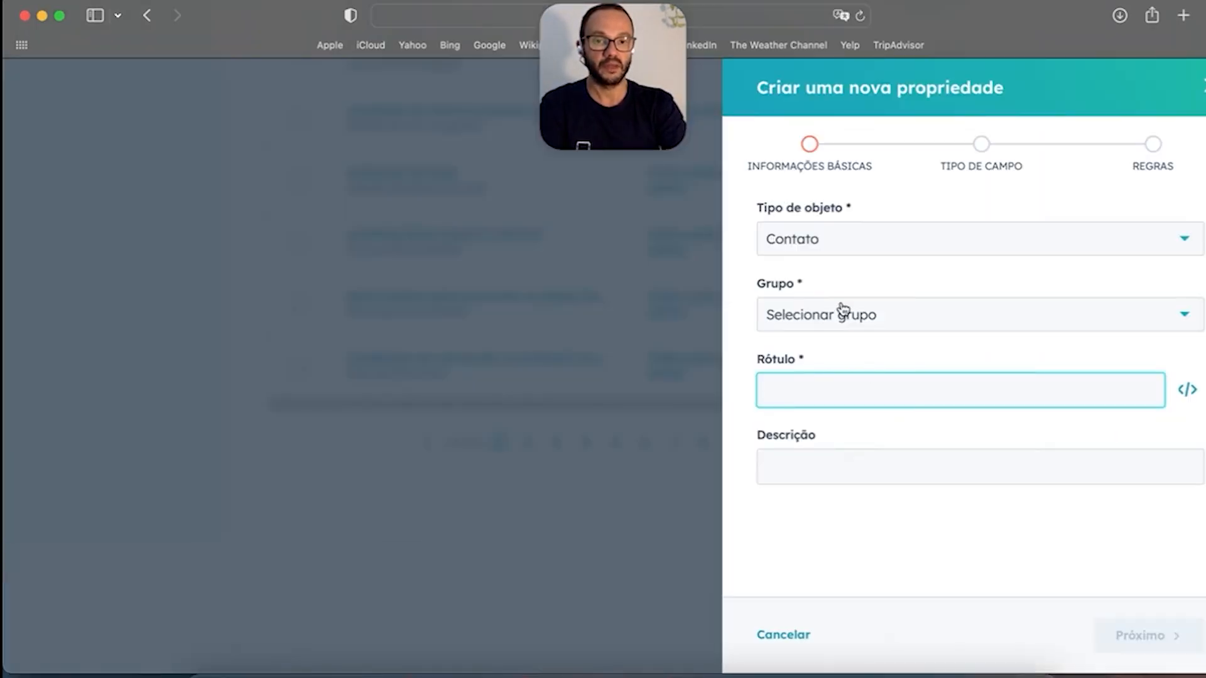
left_click(874, 317)
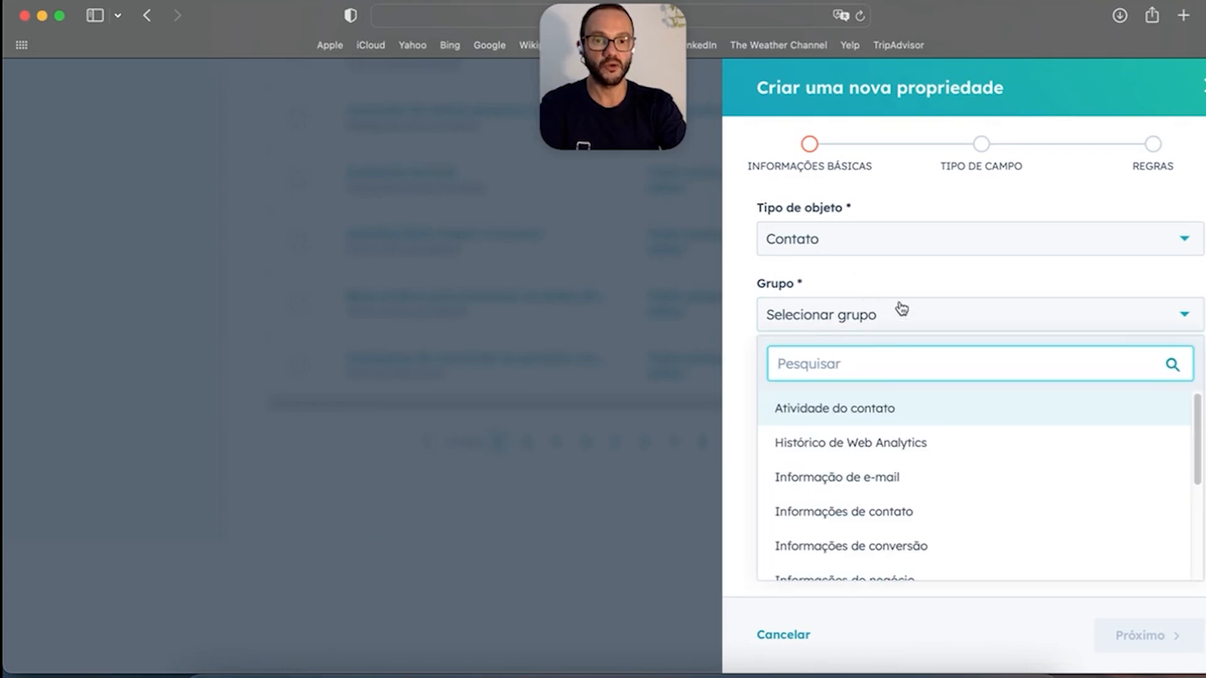
left_click(917, 514)
left_click(828, 395)
type("c")
key("BackSpace")
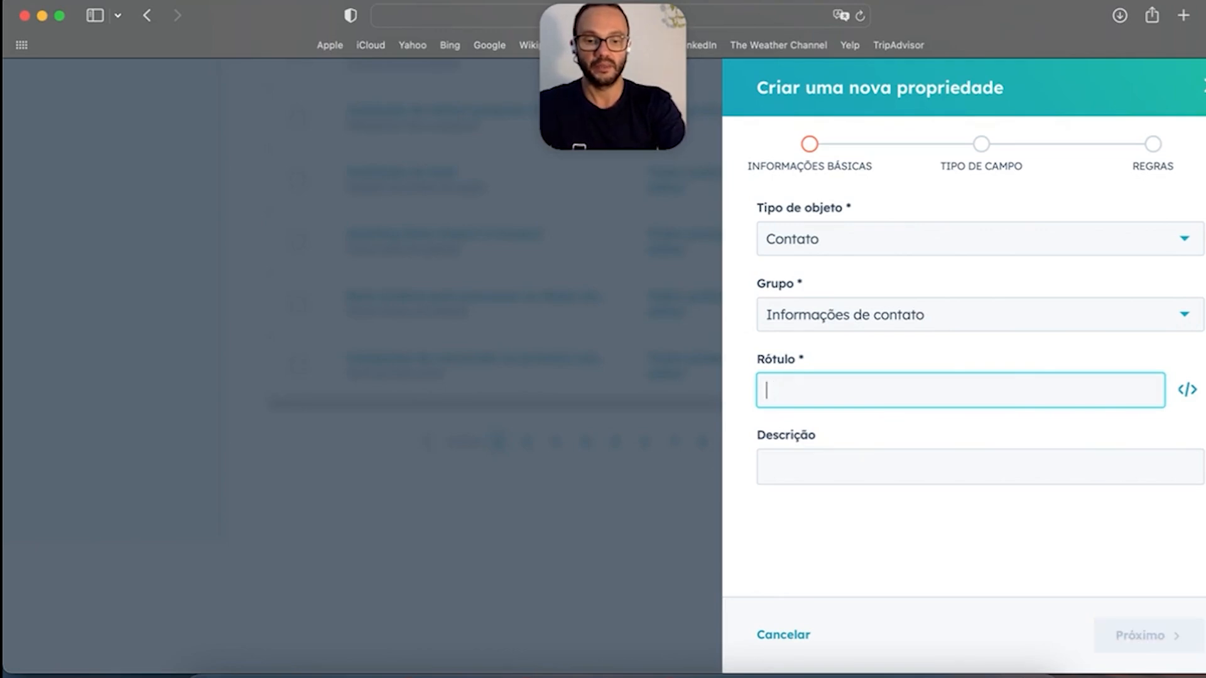
type("por")
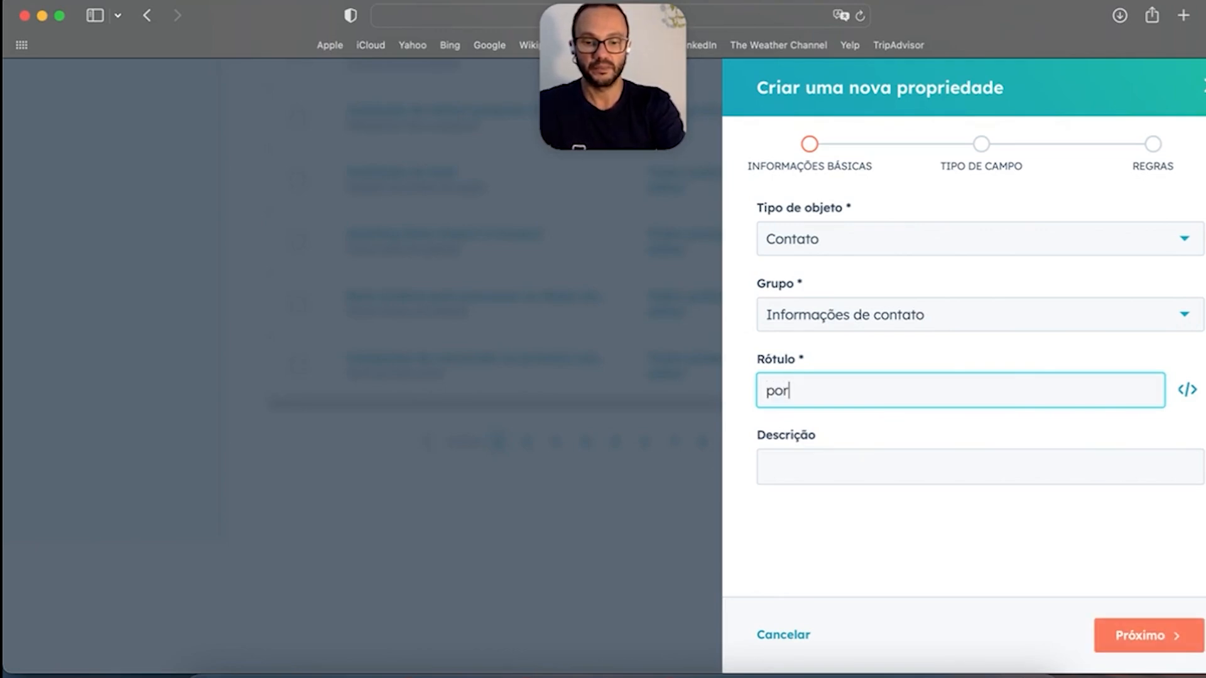
type("centagem de acerto")
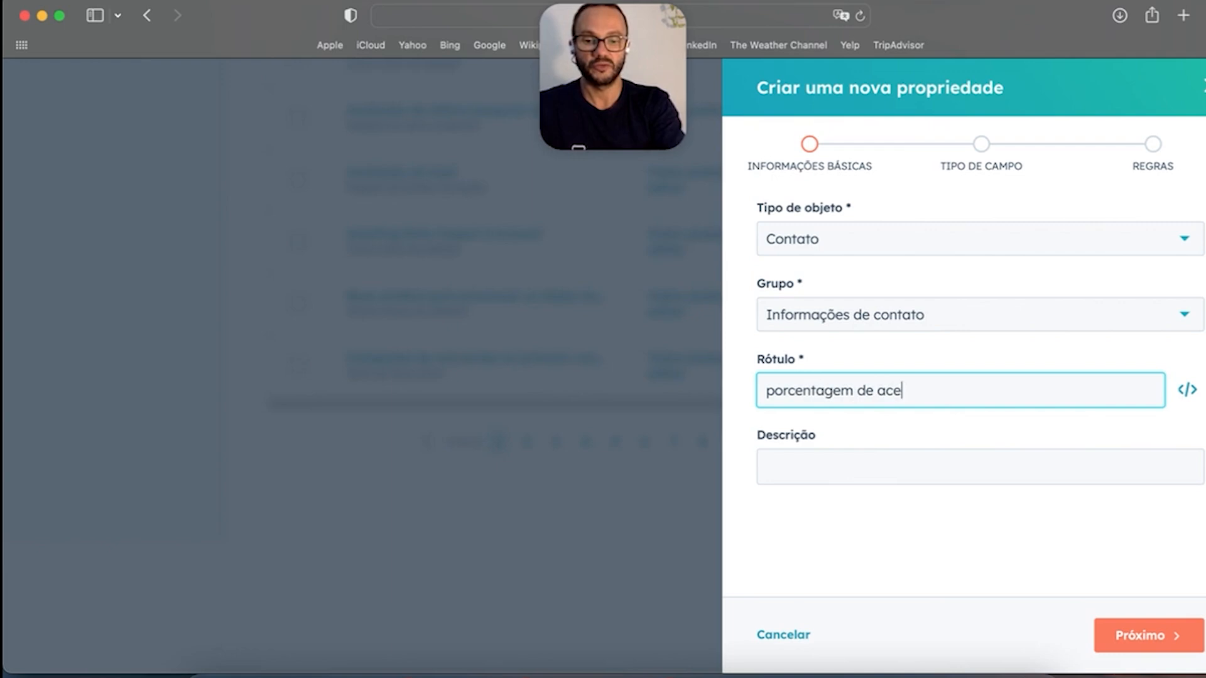
left_click(1161, 638)
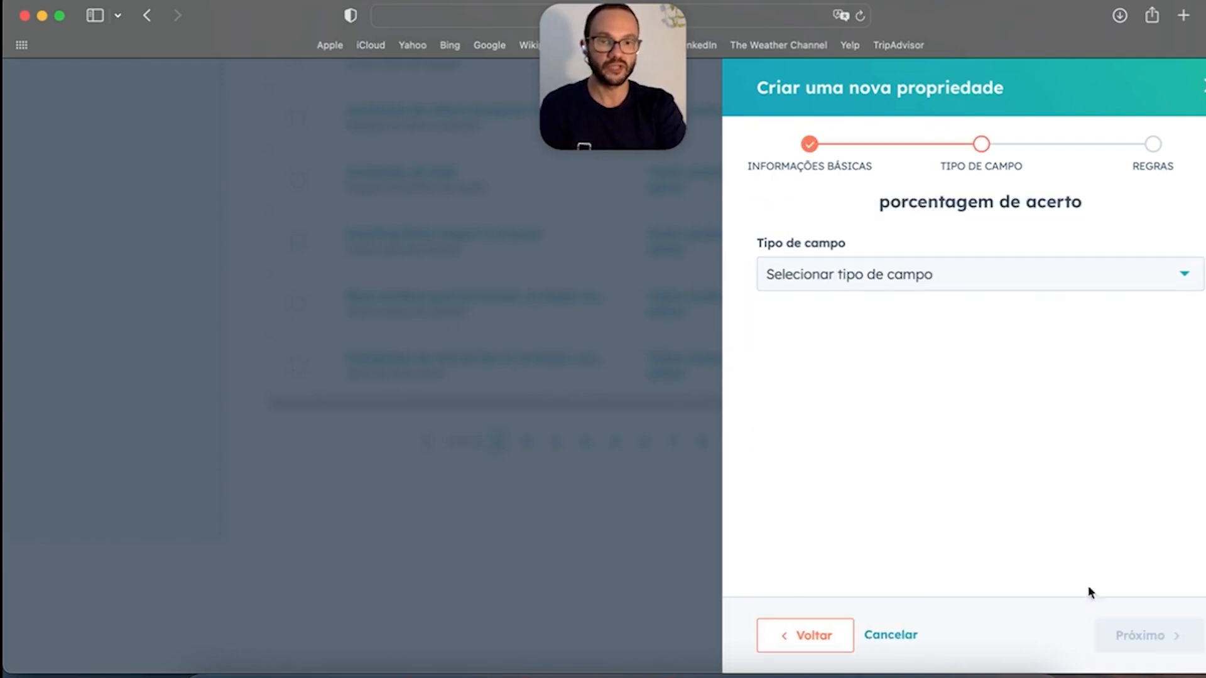
Step: Set the field type of 'porcentagem de acerto' to Cálculo
left_click(880, 283)
scroll(861, 557, "down", 2)
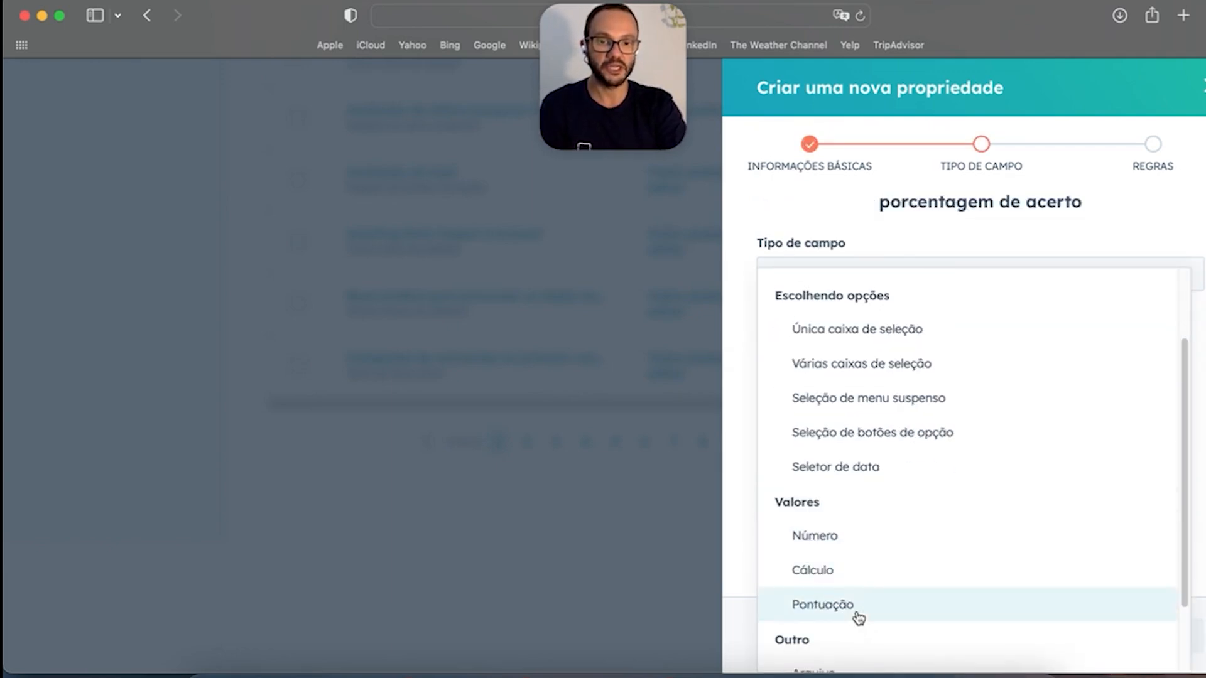
left_click(843, 570)
left_click(1156, 637)
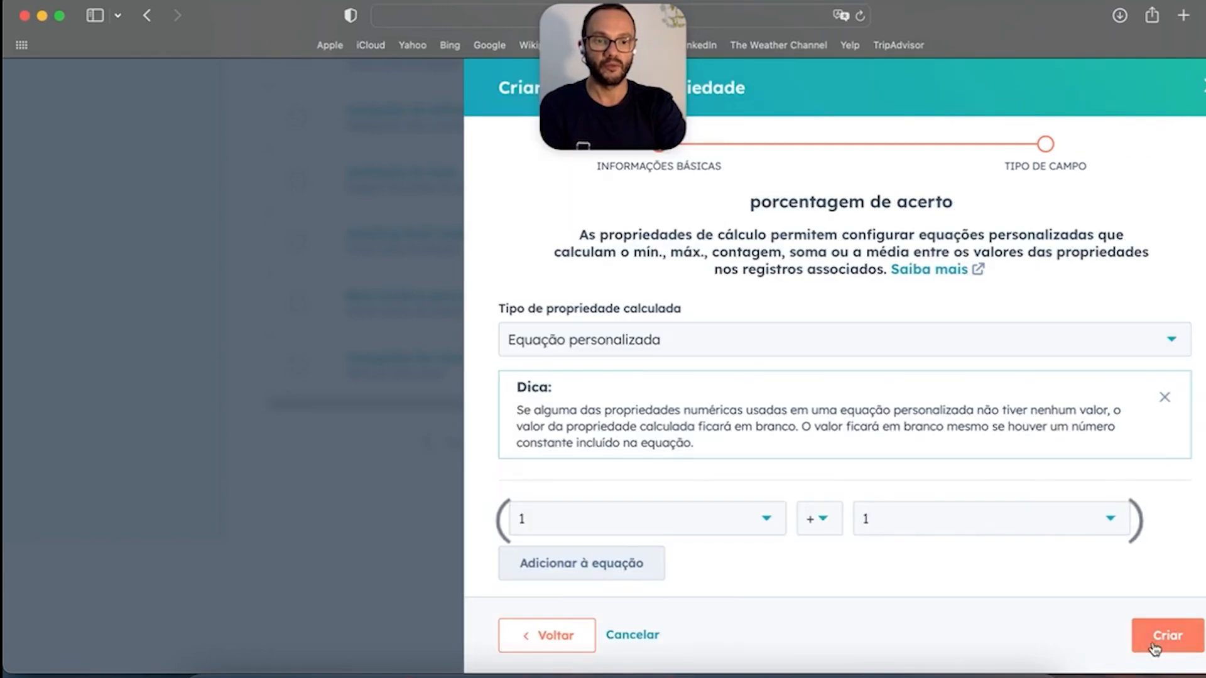
Step: Build the equation Probabilidade de fechamento * Número de contatos efetuados and create the property
left_click(578, 527)
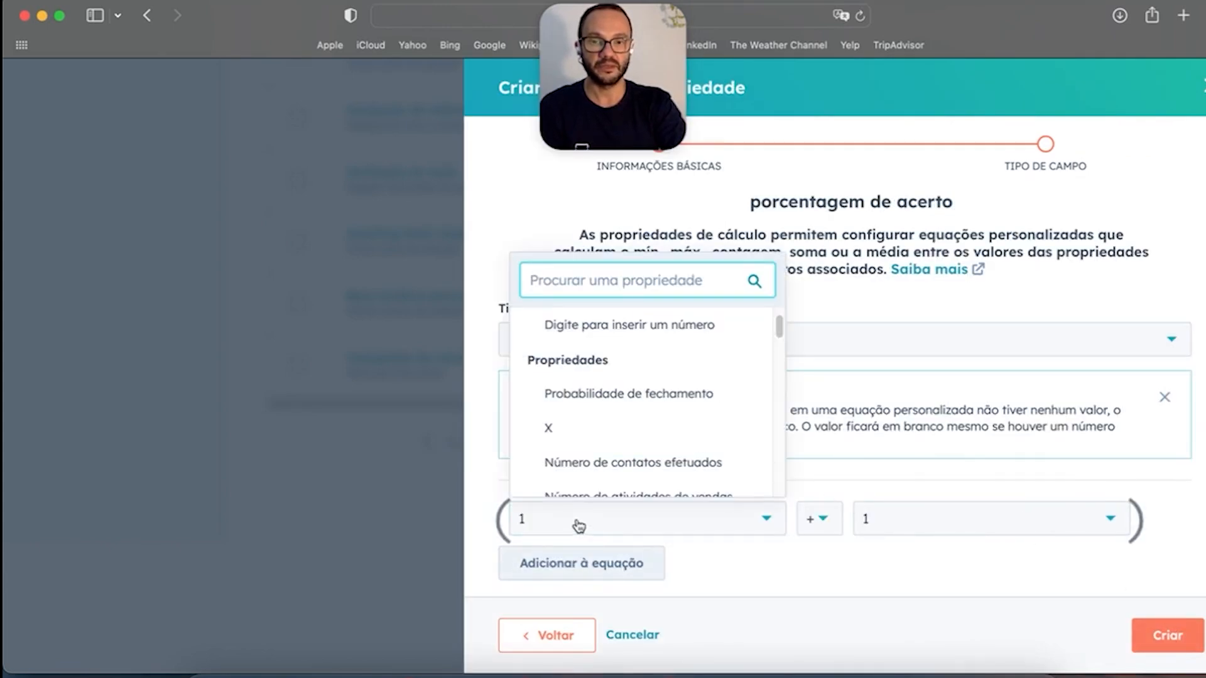
left_click(661, 405)
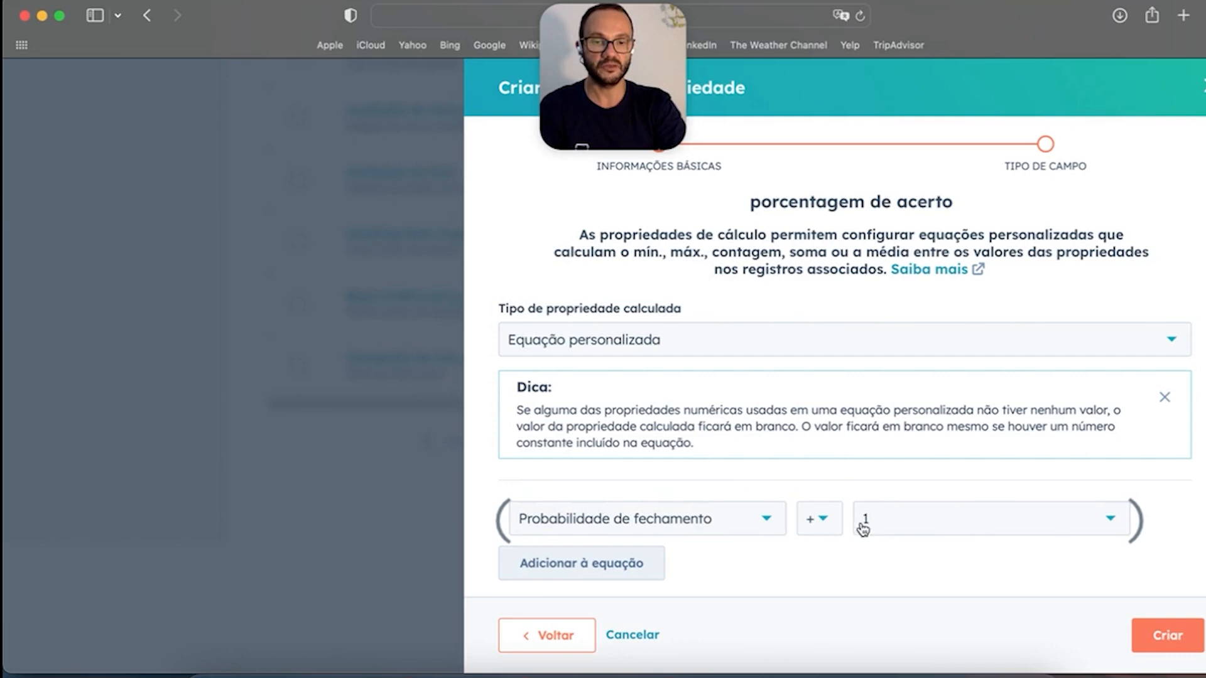
left_click(817, 527)
left_click(840, 469)
left_click(983, 530)
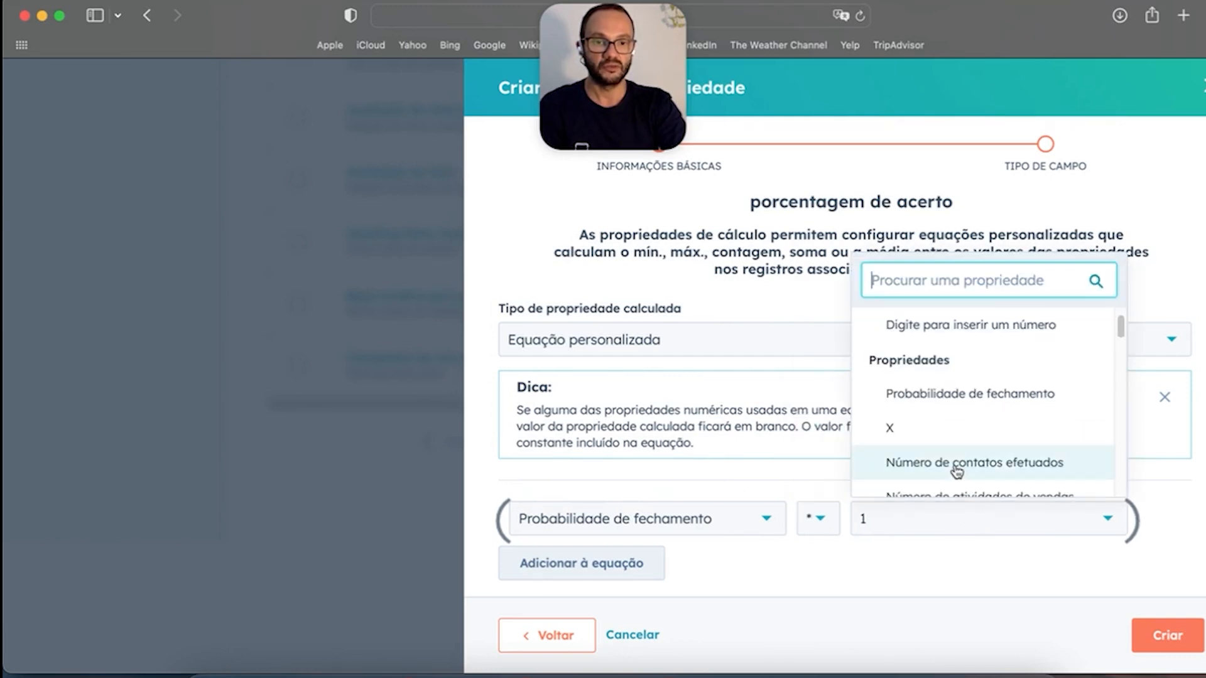
left_click(957, 465)
scroll(861, 471, "down", 3)
scroll(861, 472, "up", 3)
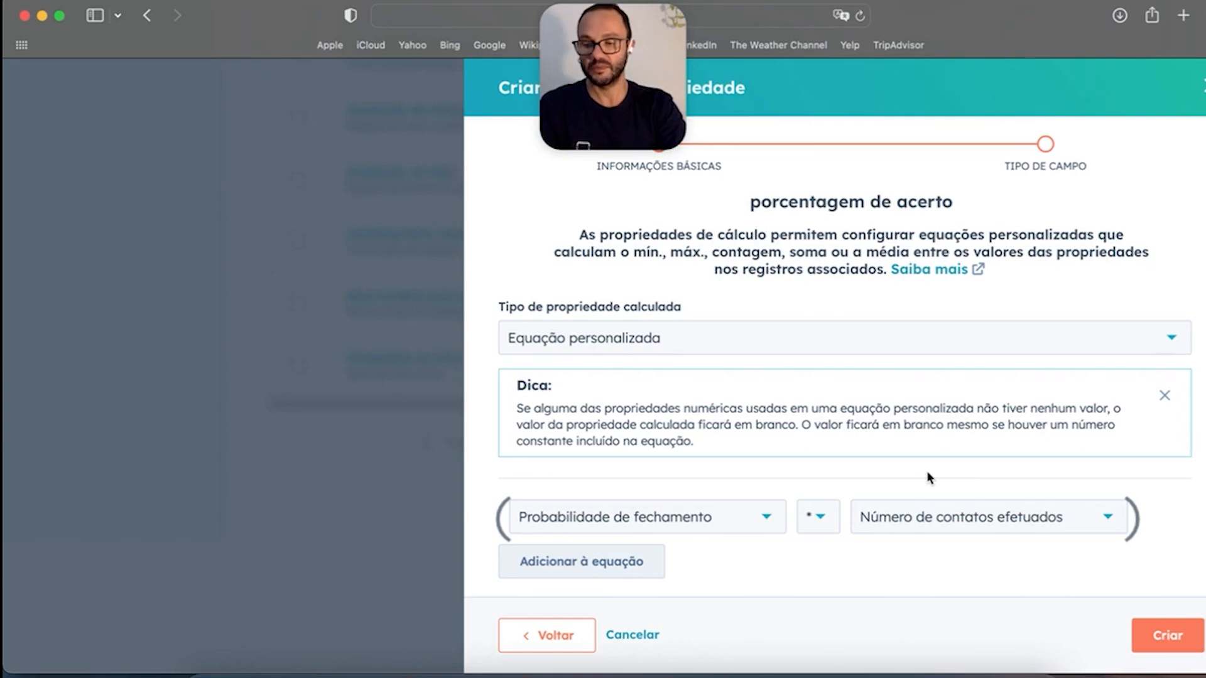
left_click(1166, 633)
Step: Change the object selector to Propriedades de Negócio to show the 204 deal properties
scroll(688, 427, "up", 8)
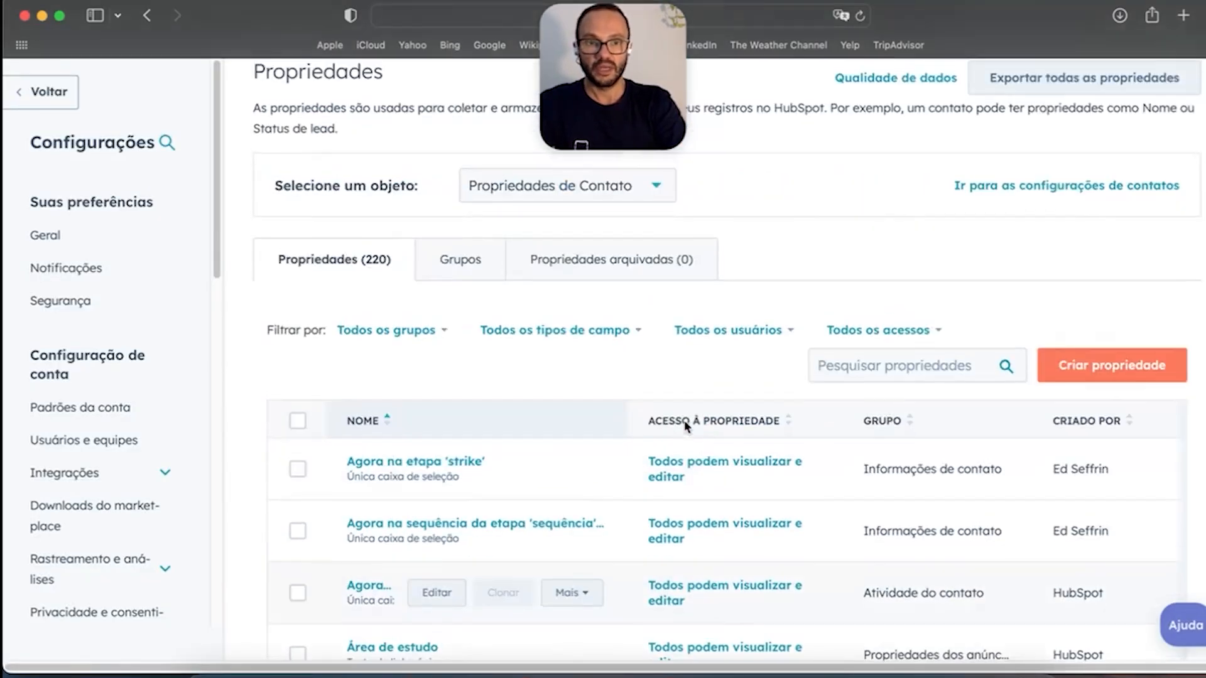
scroll(687, 427, "down", 6)
scroll(861, 277, "up", 5)
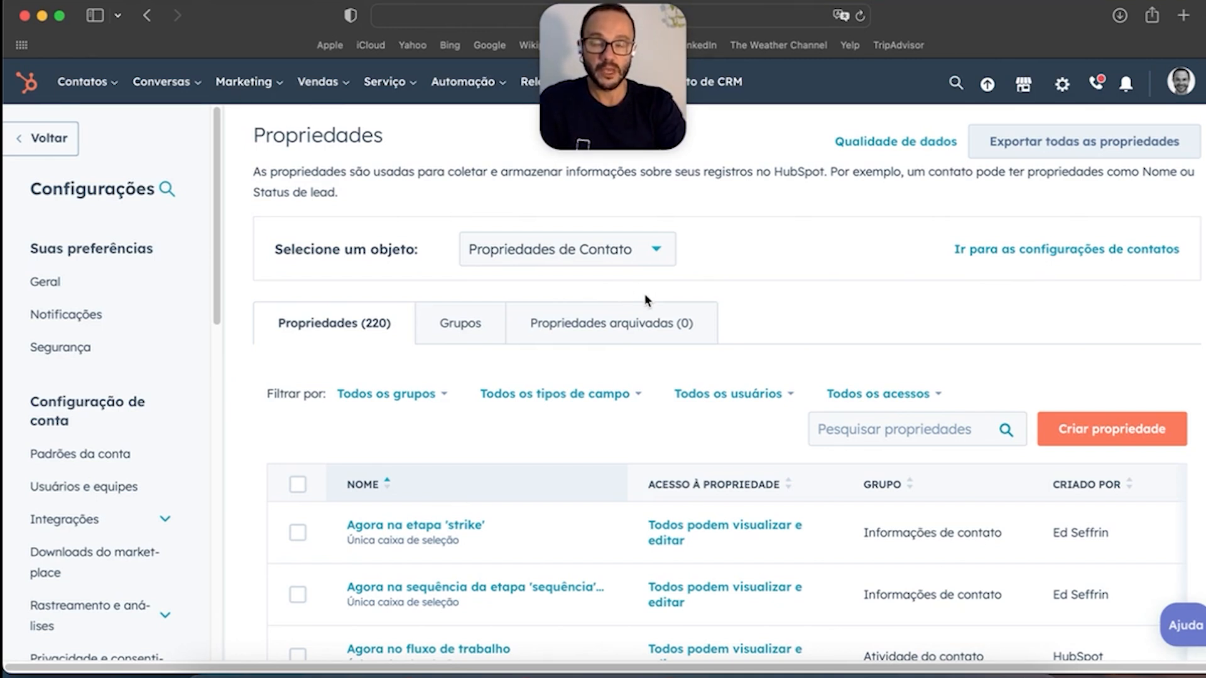
left_click(651, 262)
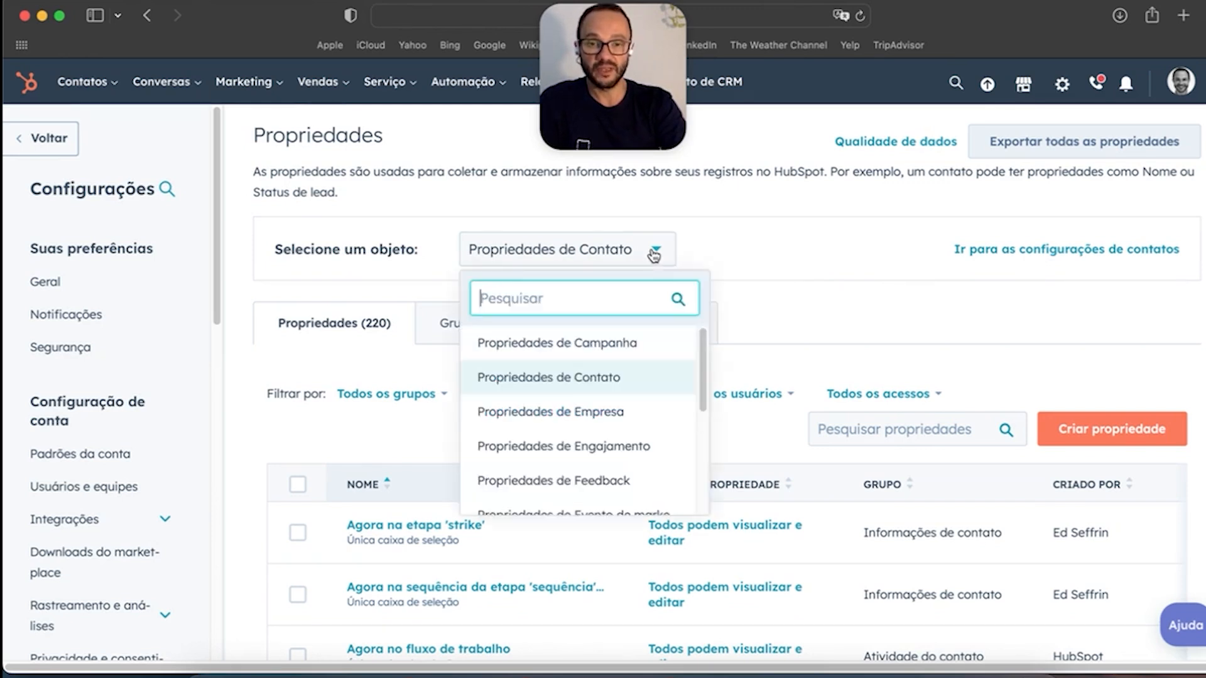
scroll(628, 475, "down", 1)
scroll(628, 475, "down", 3)
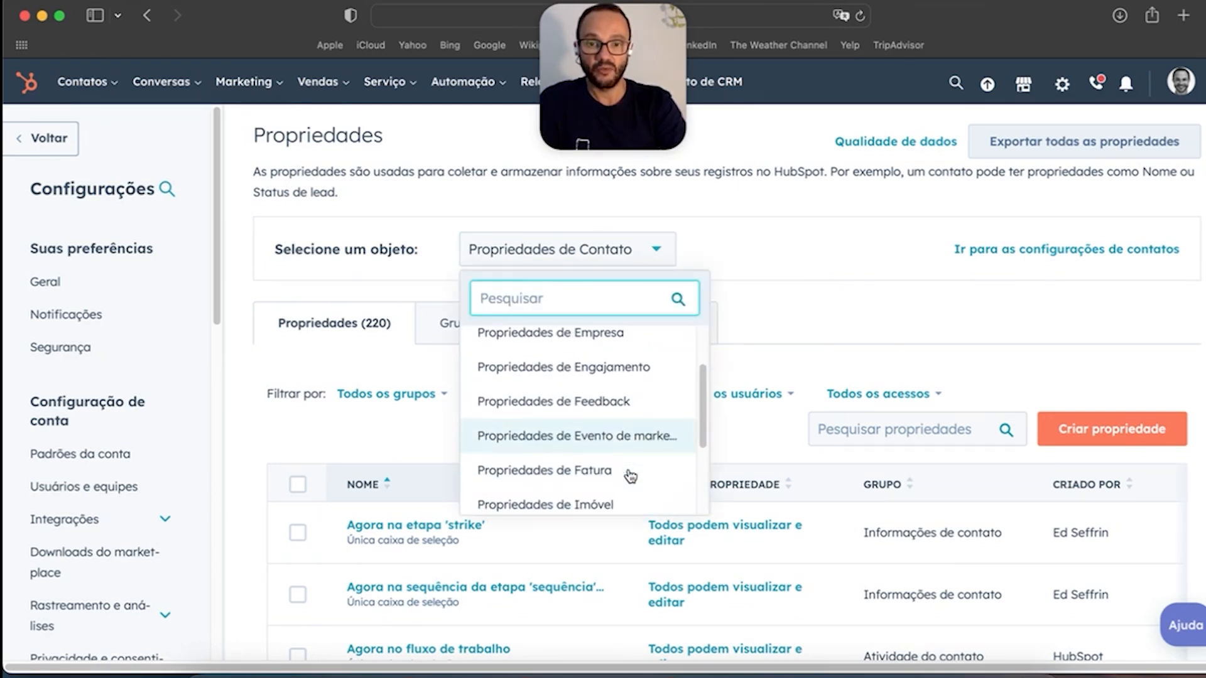
left_click(618, 486)
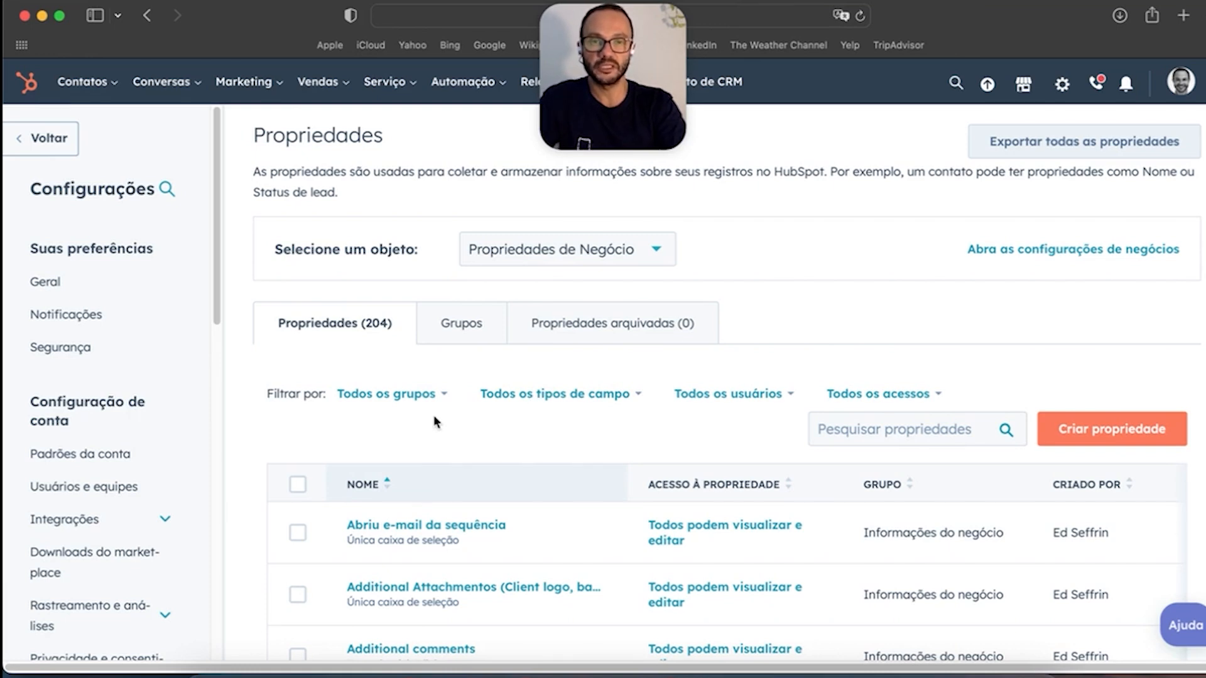
Step: Scroll through the table of 204 deal properties
scroll(151, 440, "down", 5)
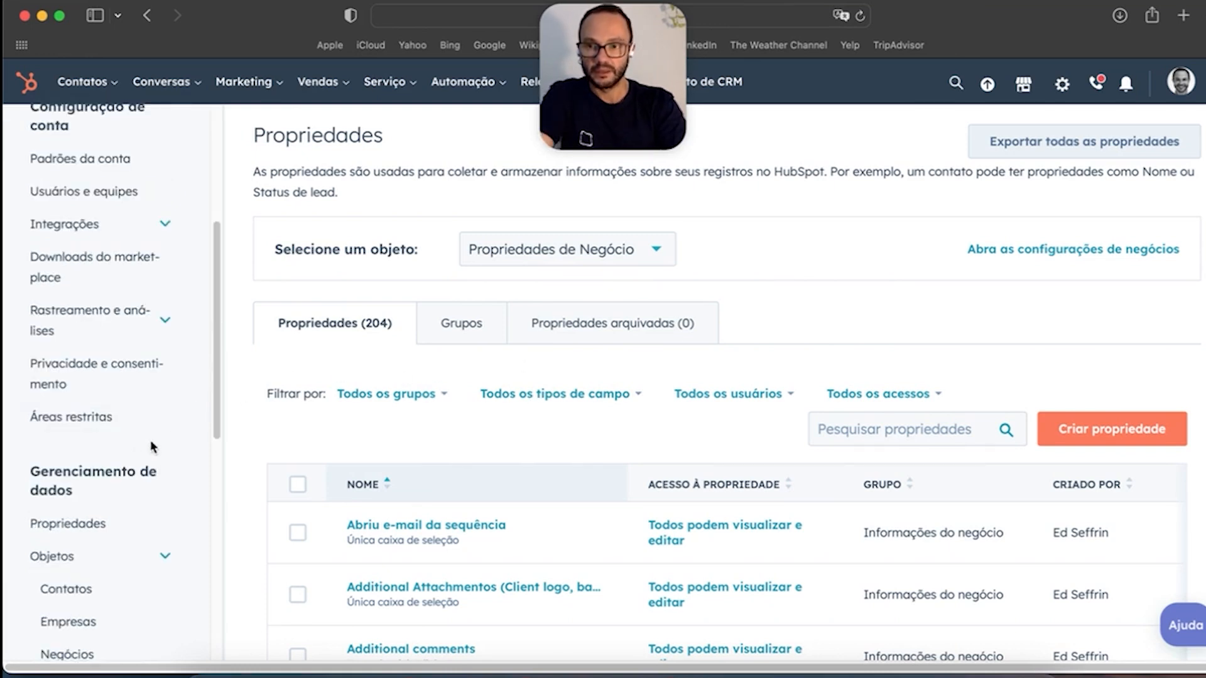
scroll(155, 431, "down", 4)
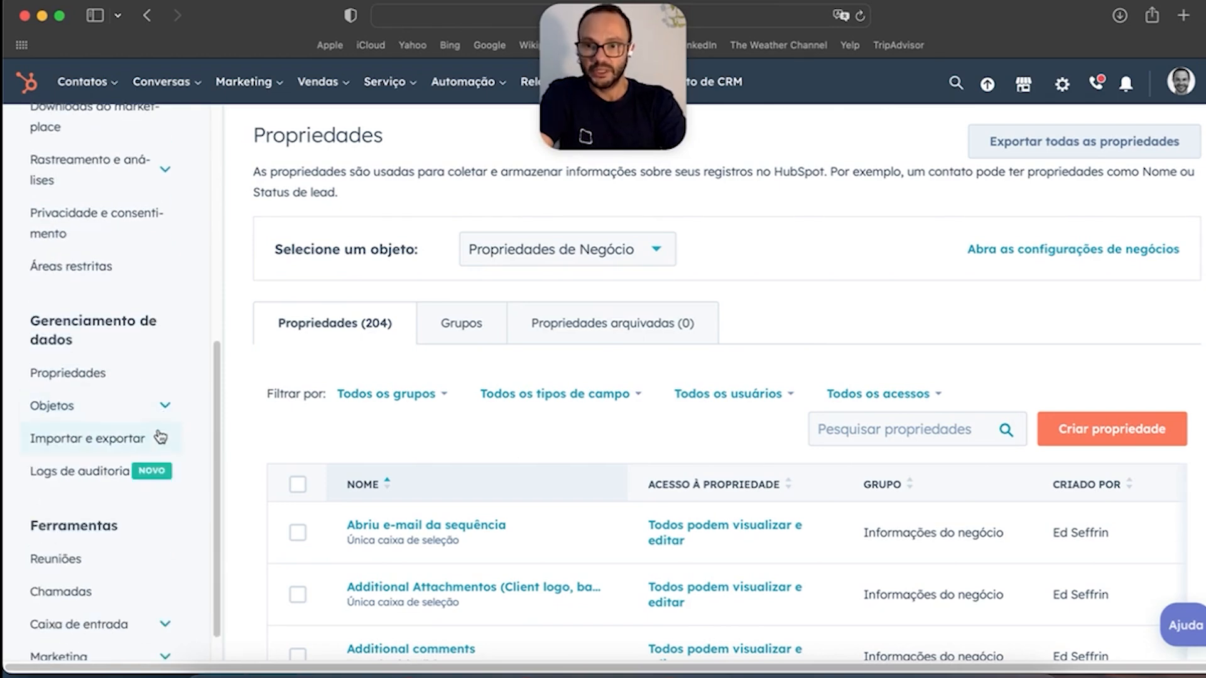
scroll(156, 432, "down", 2)
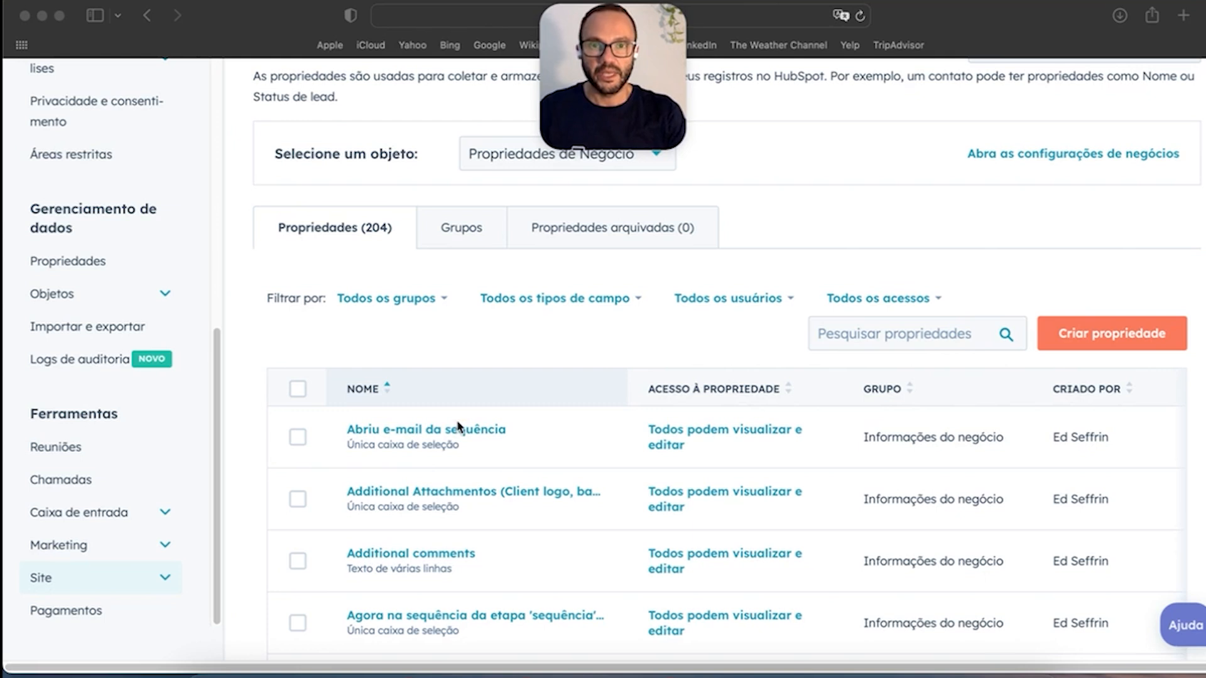
scroll(132, 421, "down", 5)
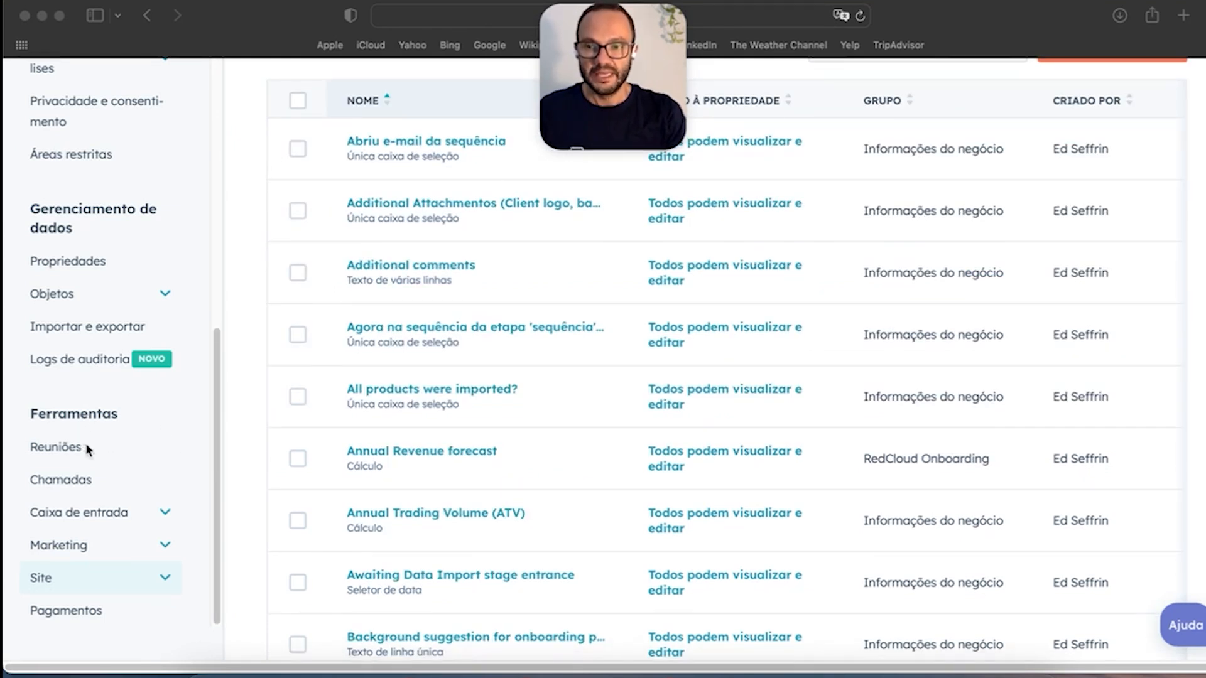
scroll(159, 427, "down", 2)
scroll(771, 428, "up", 8)
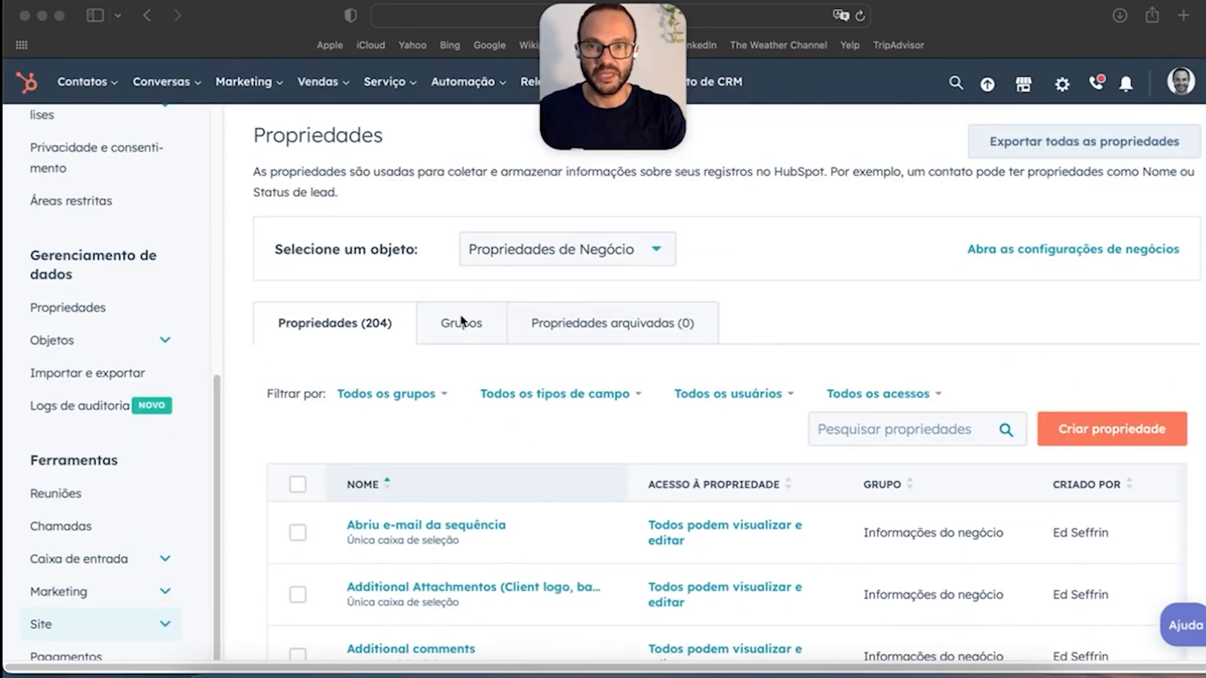
scroll(127, 443, "down", 5)
Step: Go to the Chamadas settings under Ferramentas
left_click(112, 486)
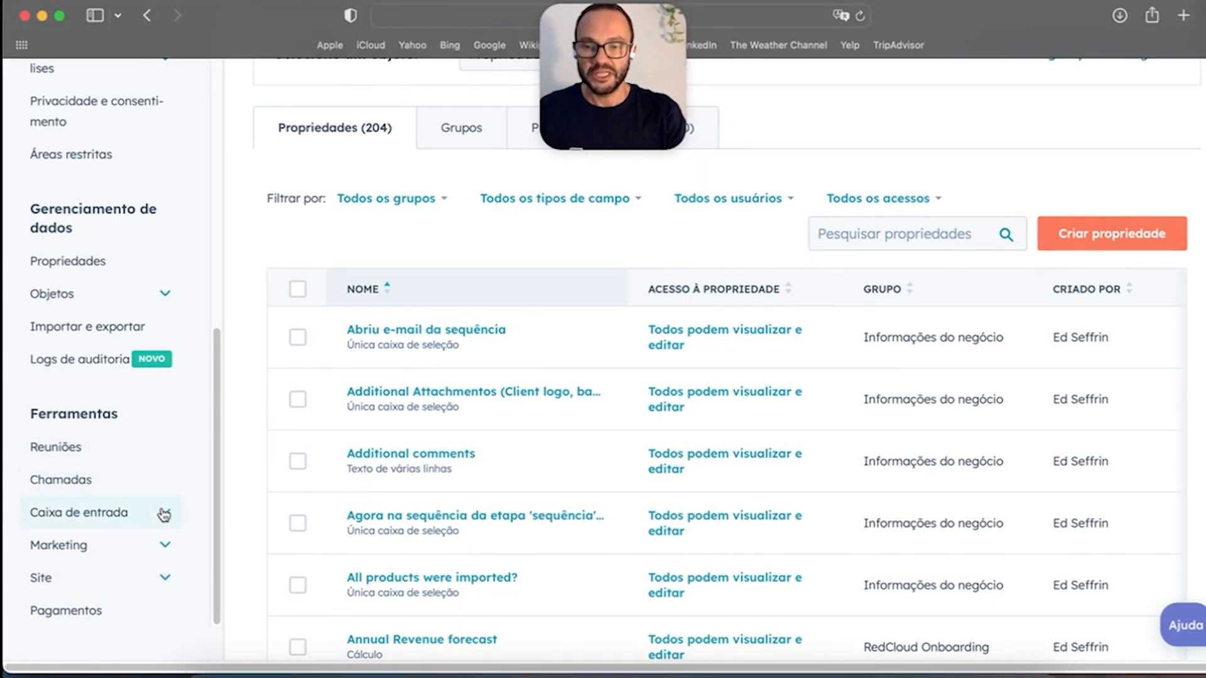
scroll(132, 483, "down", 3)
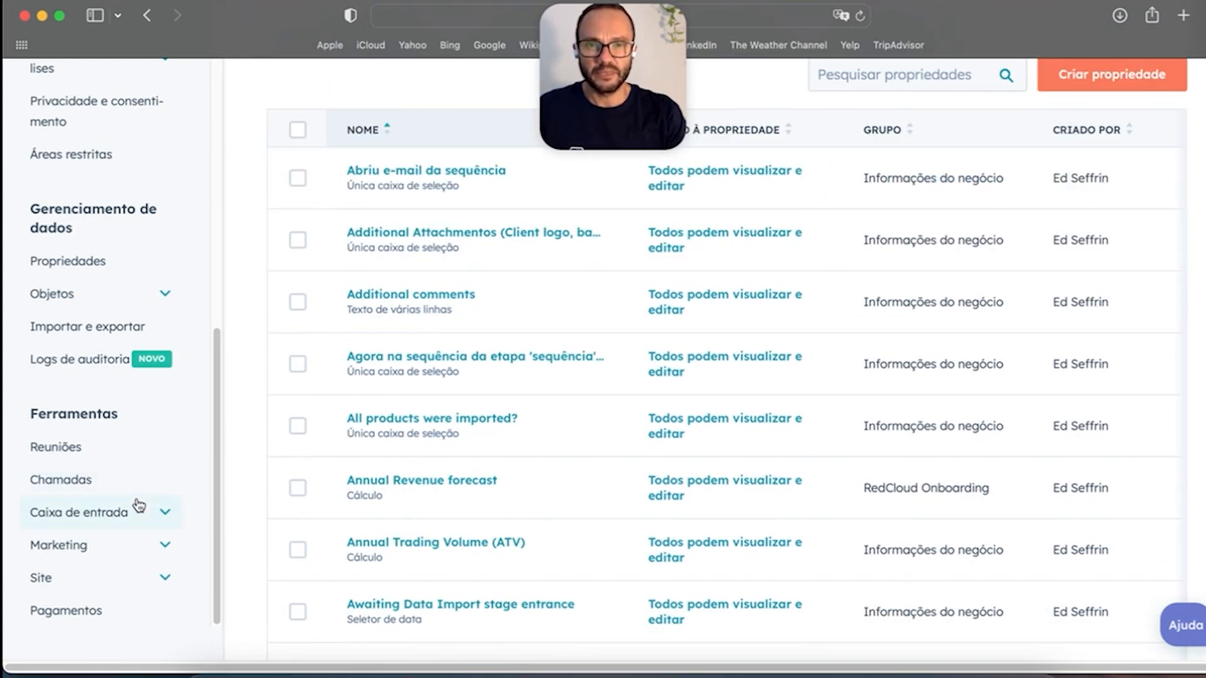
left_click(101, 484)
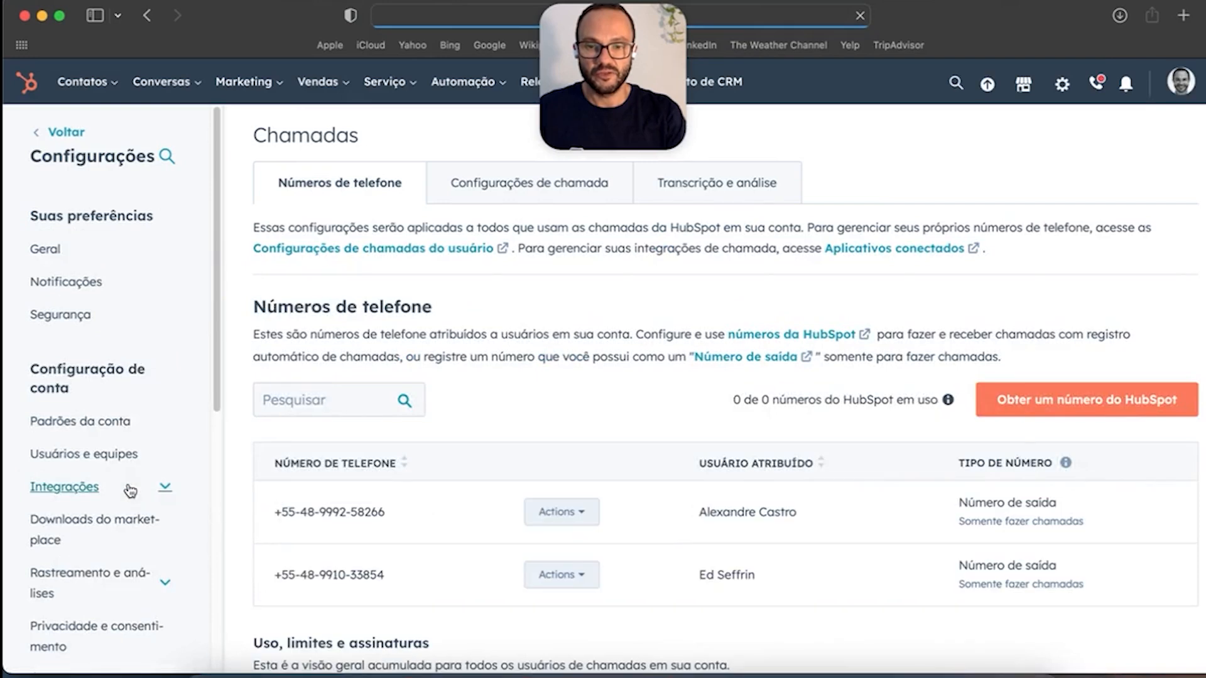
Step: Review the Chamadas page's outbound phone numbers and usage limits
scroll(721, 503, "down", 1)
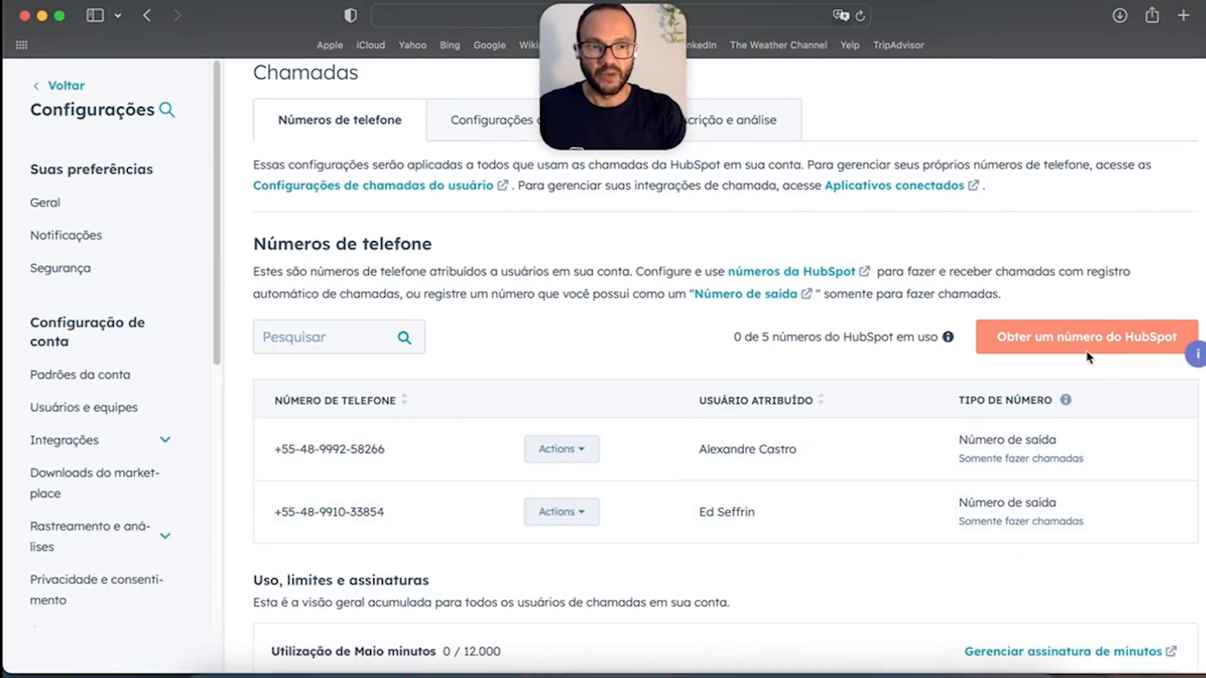
scroll(795, 465, "down", 2)
scroll(785, 480, "down", 2)
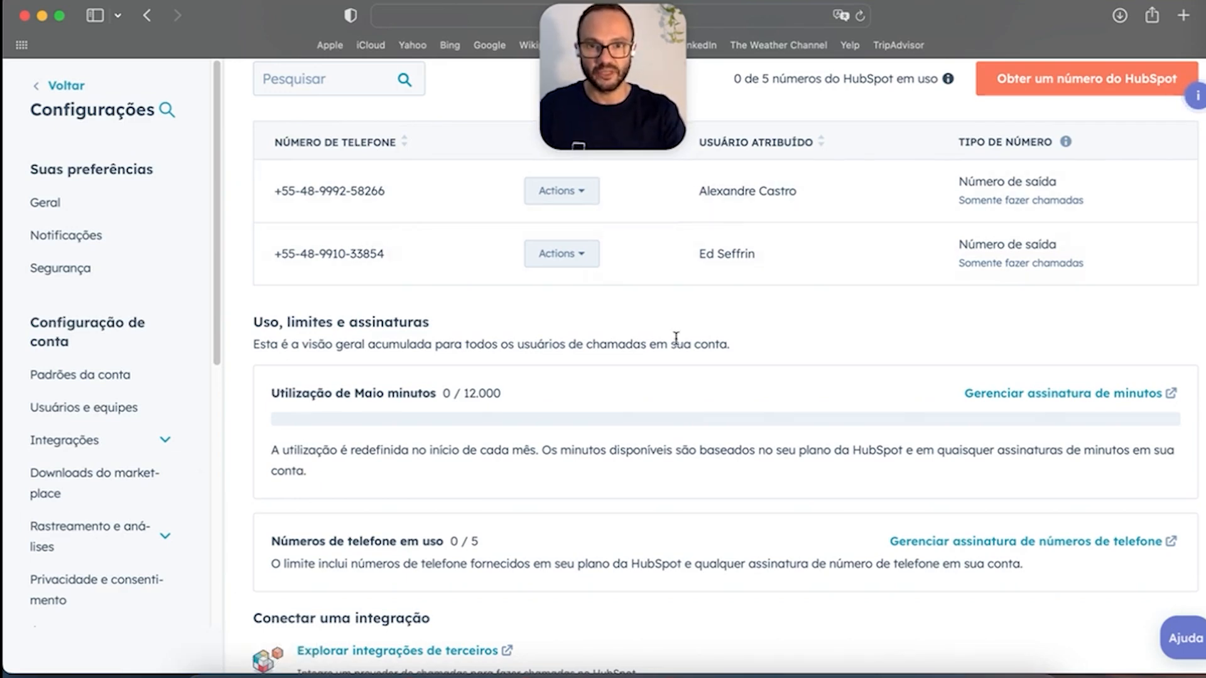
scroll(691, 365, "up", 5)
scroll(730, 401, "down", 3)
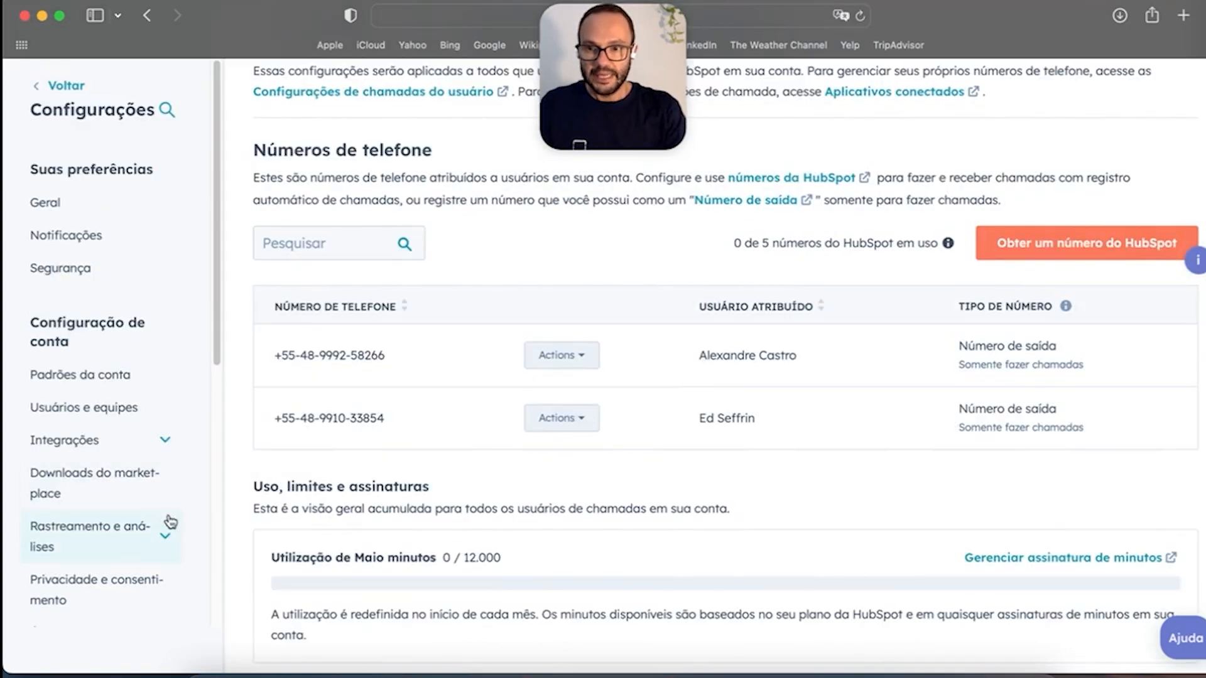
scroll(149, 493, "down", 6)
scroll(147, 487, "down", 5)
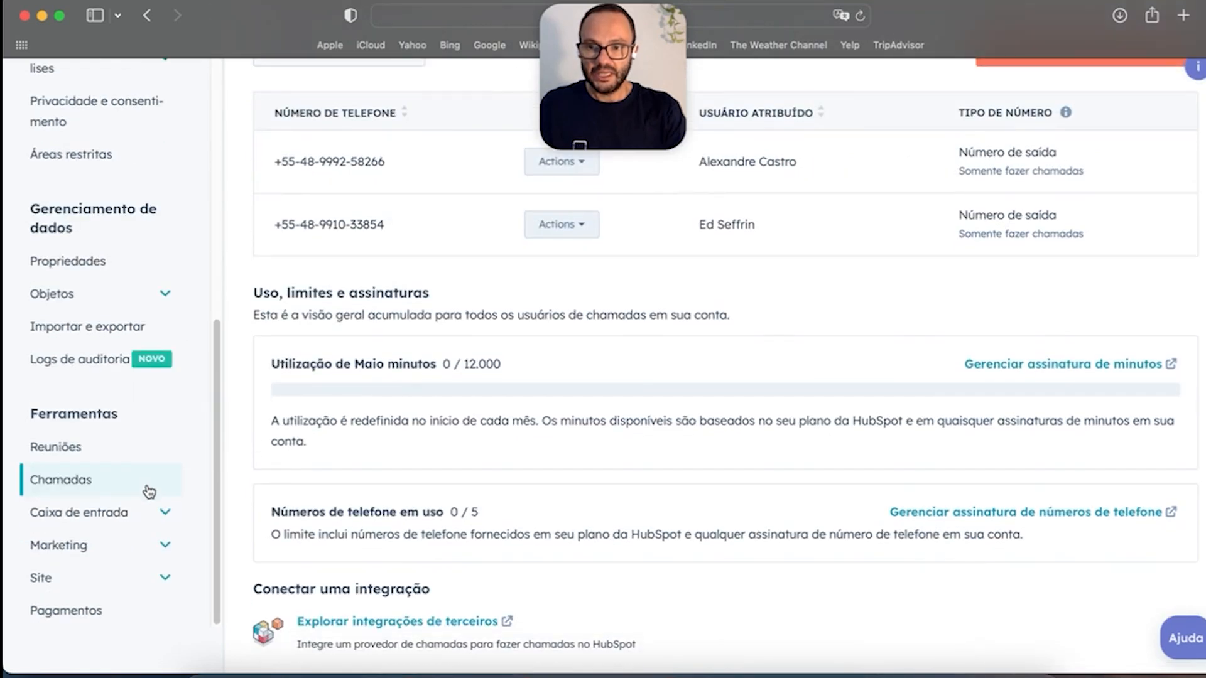
Step: Open the Caixas de entrada settings for the 'Inbox teste' inbox
left_click(165, 517)
scroll(151, 521, "down", 4)
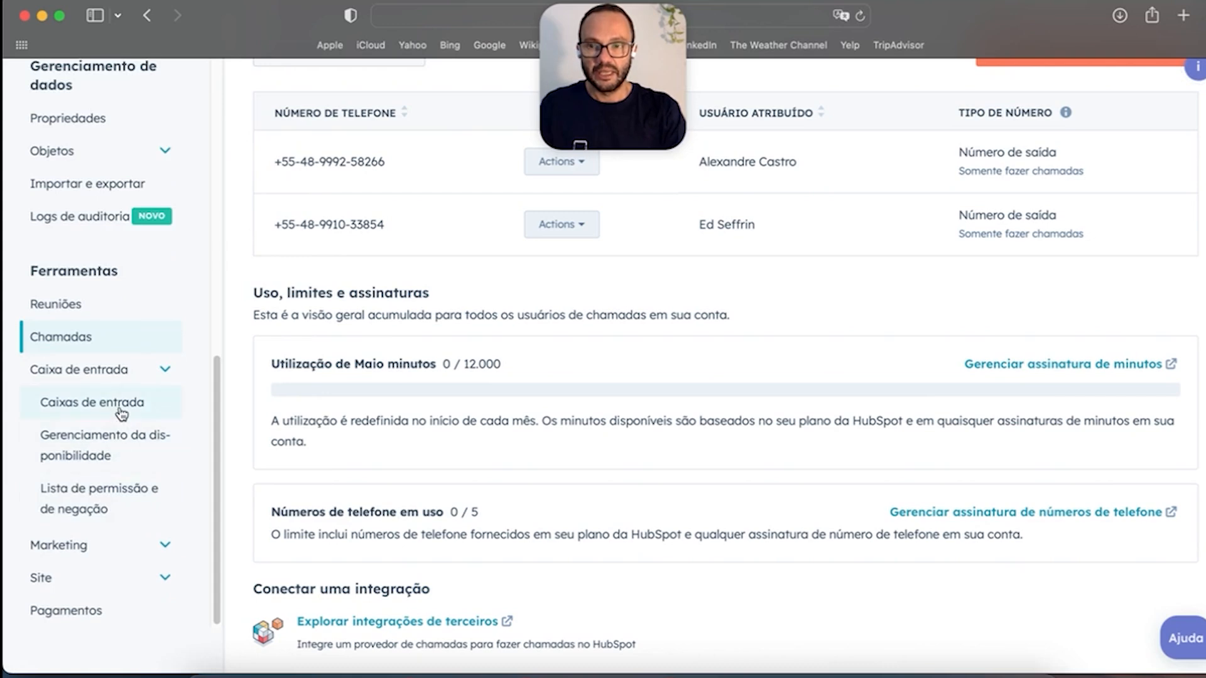
left_click(120, 409)
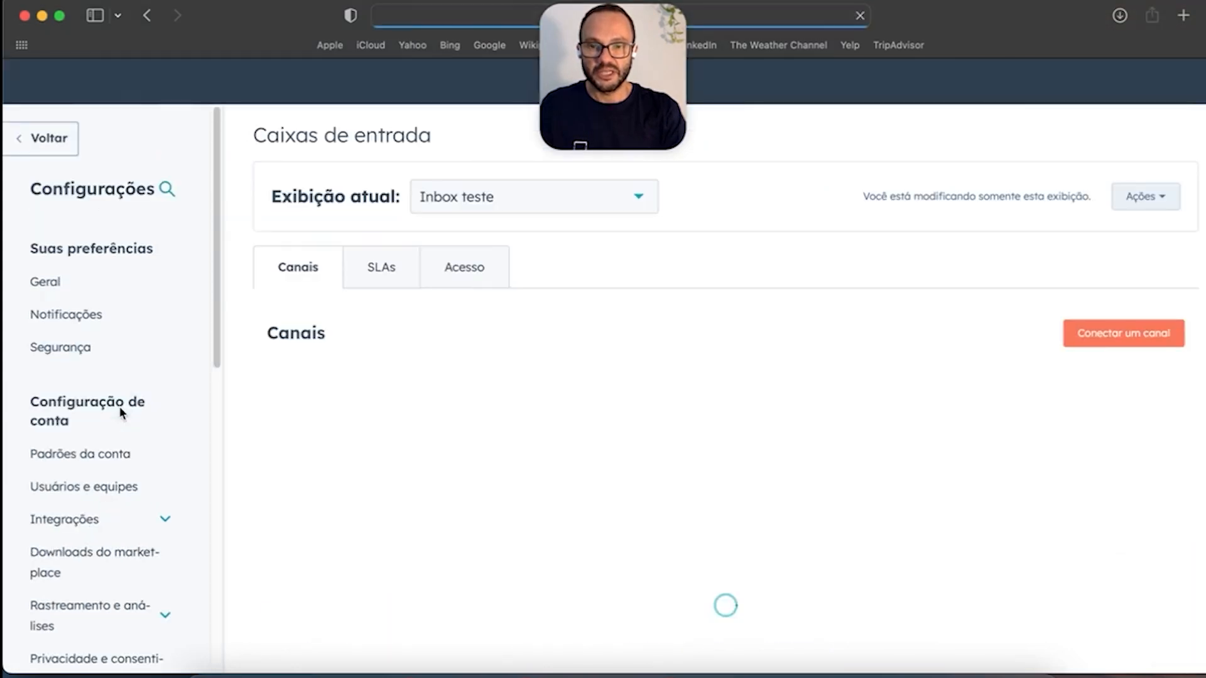
Step: Review Inbox teste's Chat and Gmail channels and its Desligado fallback e-mail, then expand Marketing
scroll(627, 511, "down", 5)
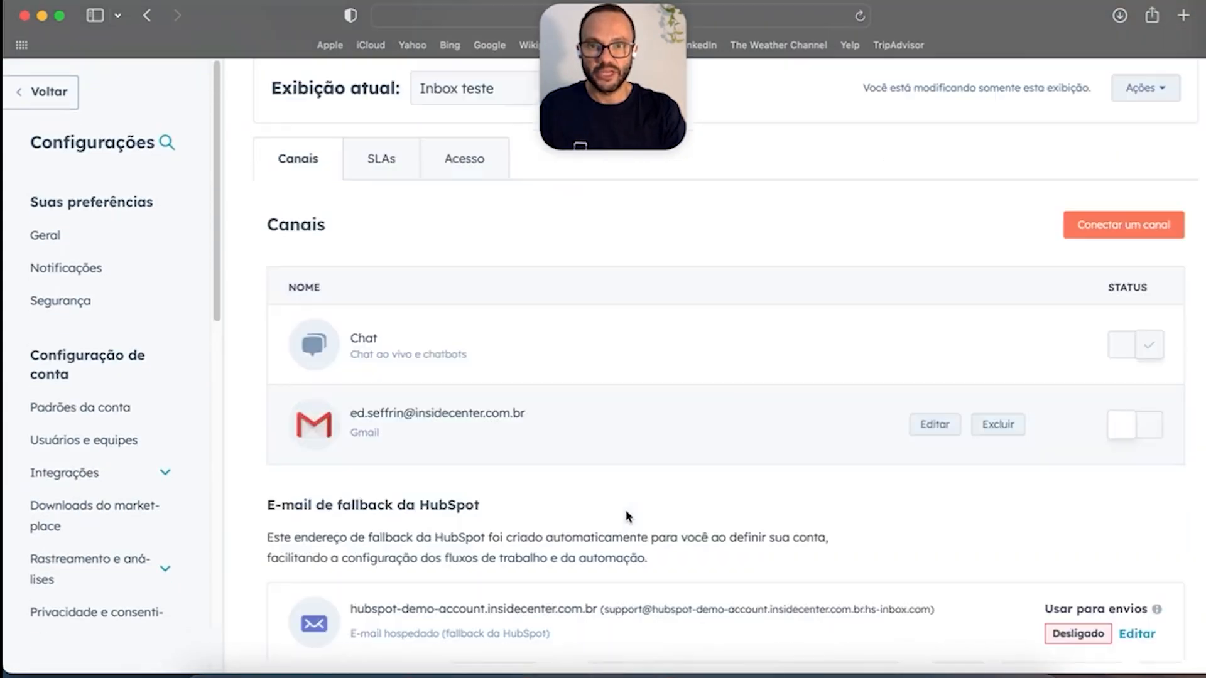
scroll(629, 513, "down", 1)
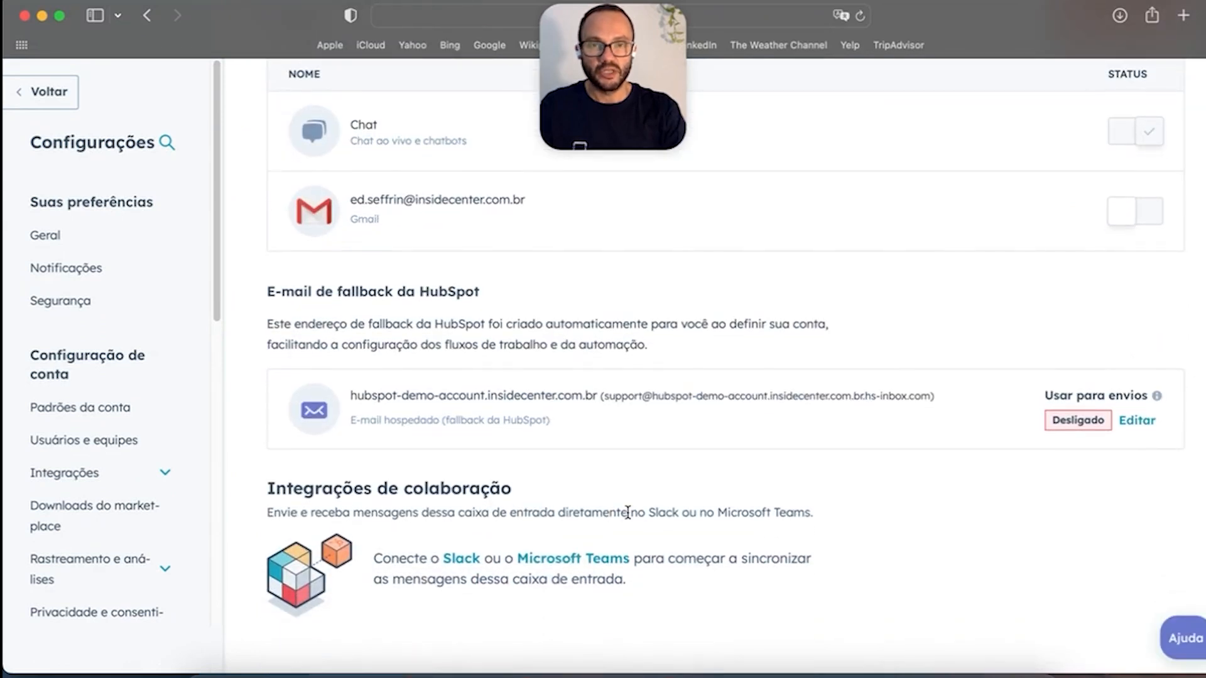
scroll(623, 469, "up", 3)
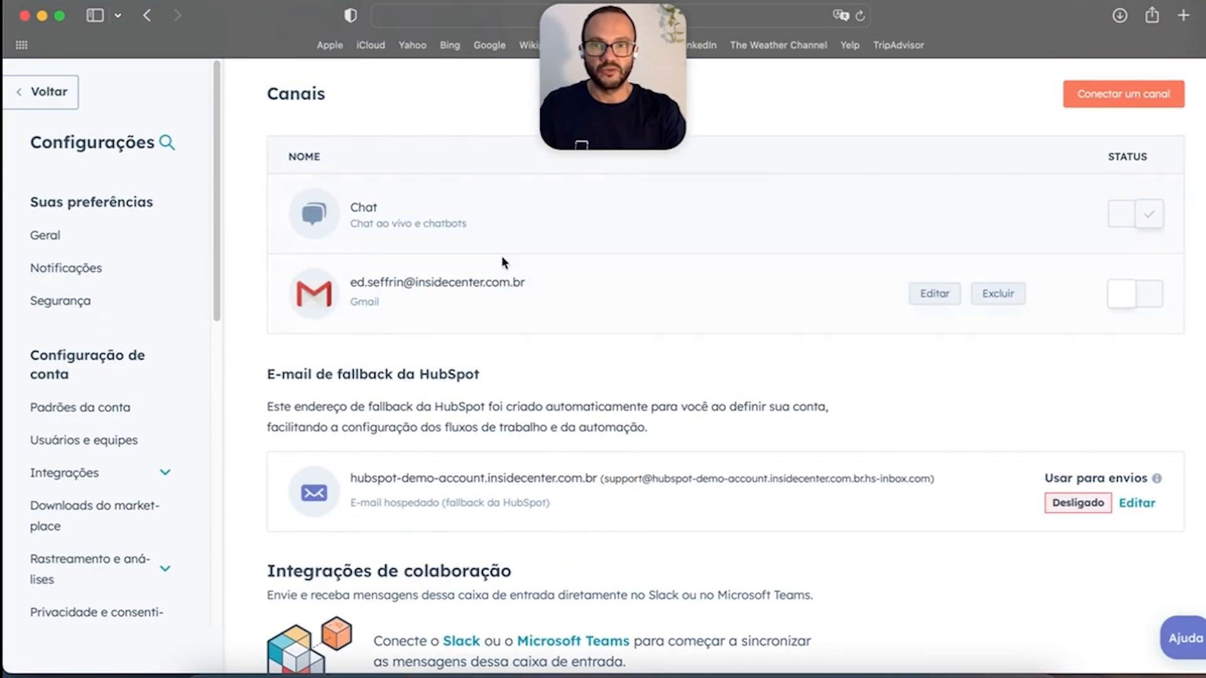
scroll(123, 441, "down", 6)
scroll(125, 443, "down", 3)
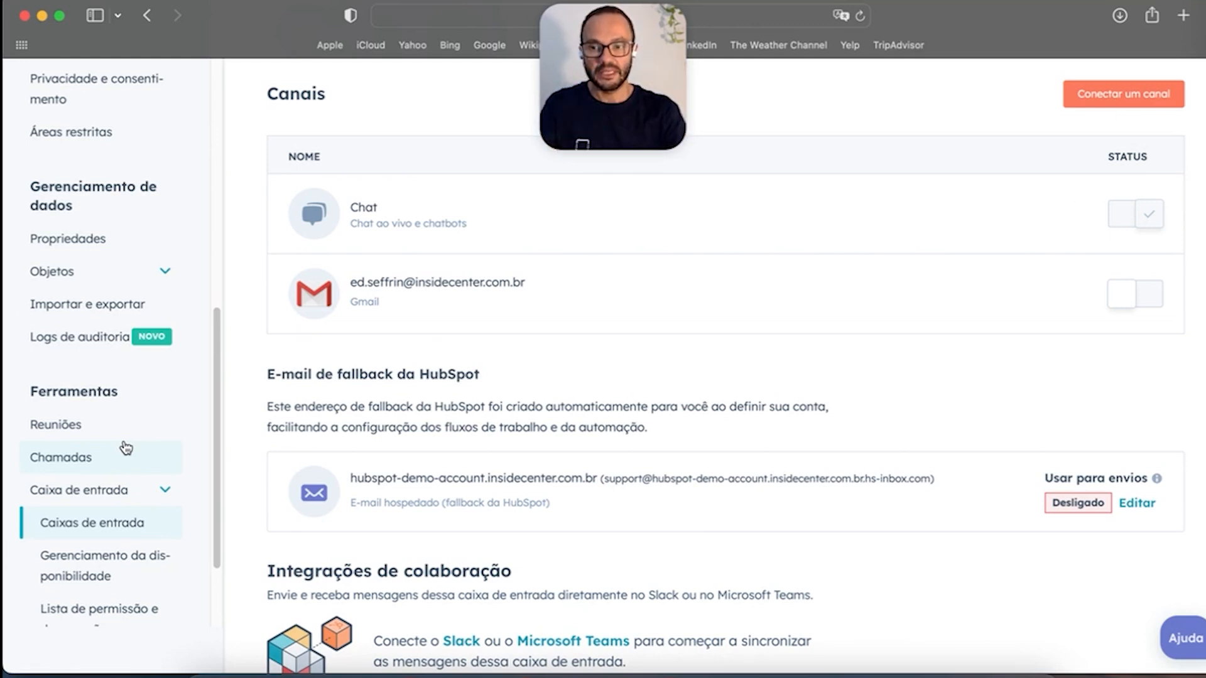
scroll(125, 448, "down", 5)
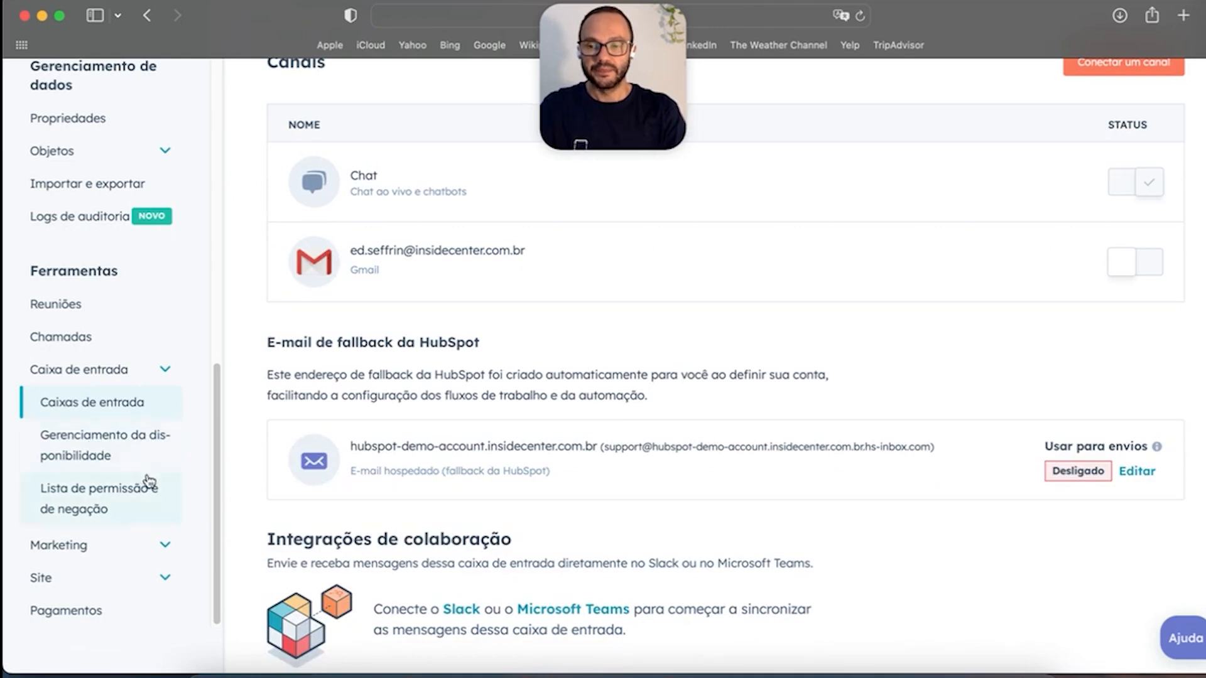
left_click(166, 545)
scroll(157, 528, "down", 5)
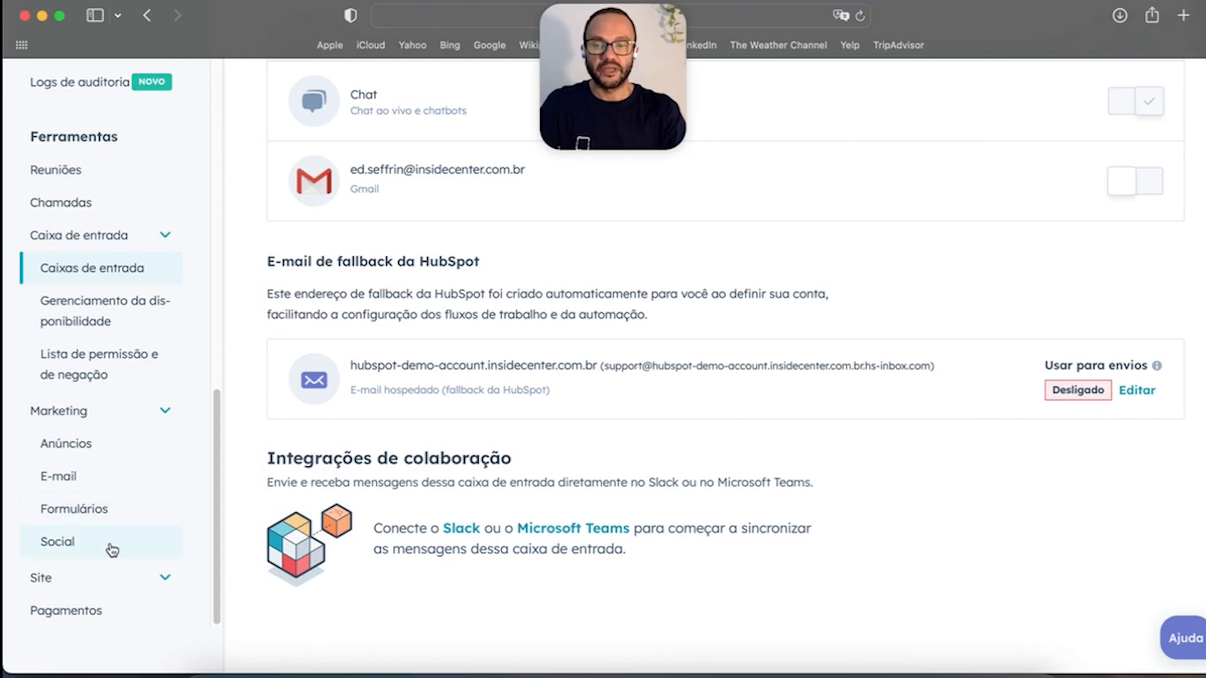
Step: Expand the Site settings group and go to Domínios e URLs
left_click(162, 578)
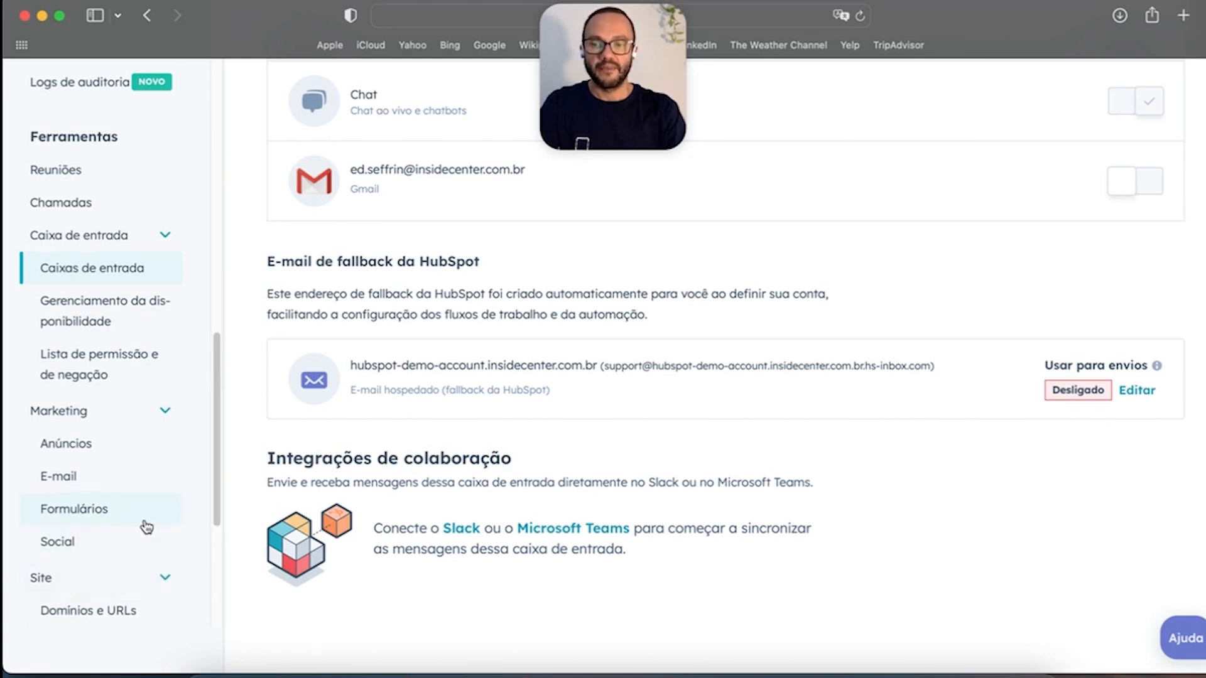
scroll(146, 526, "down", 4)
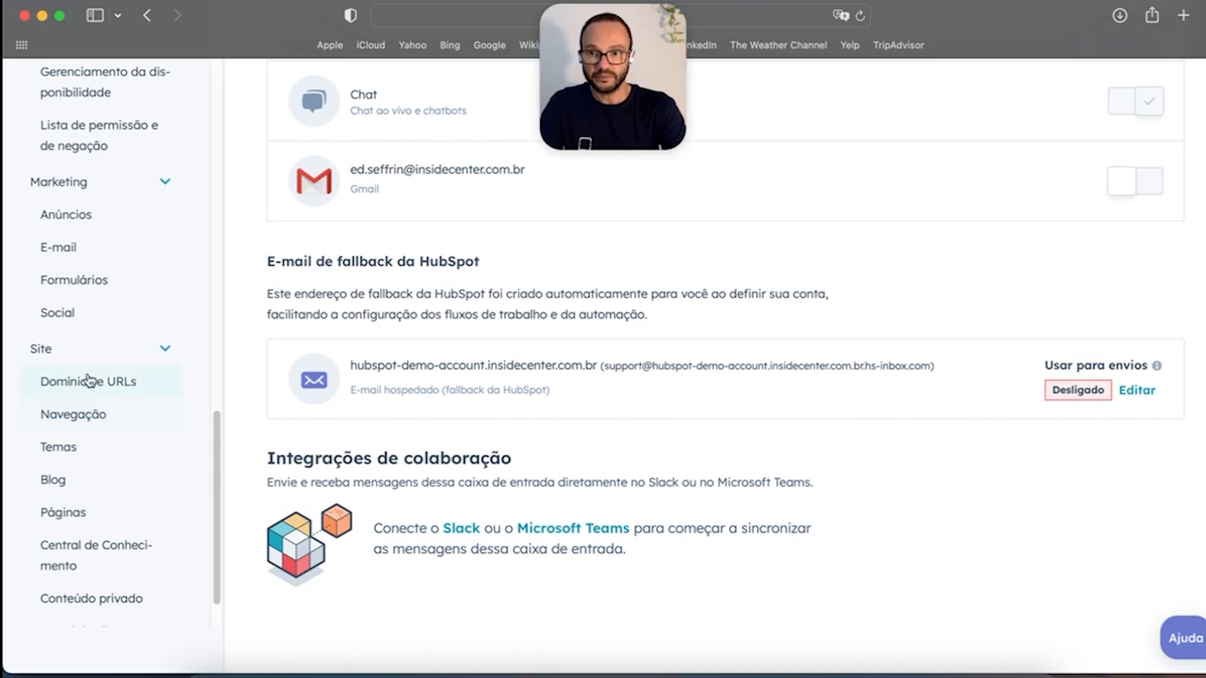
left_click(93, 382)
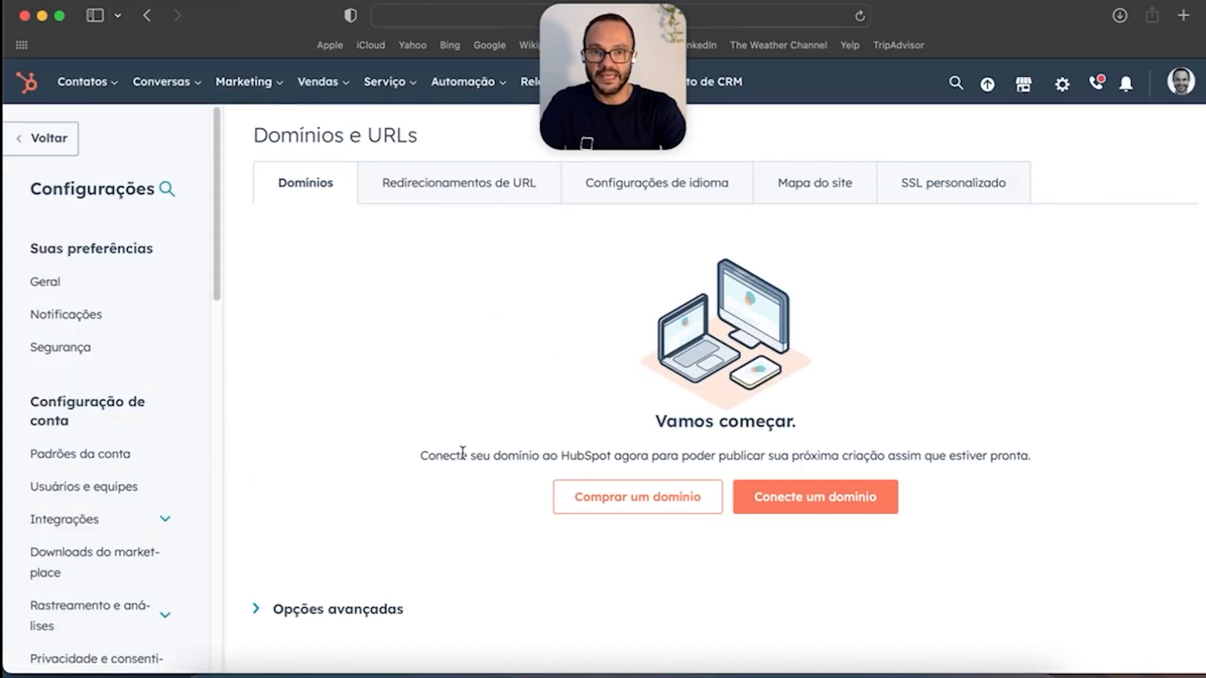
Step: Start the Conecte um domínio flow from the empty Domínios tab
scroll(685, 456, "down", 1)
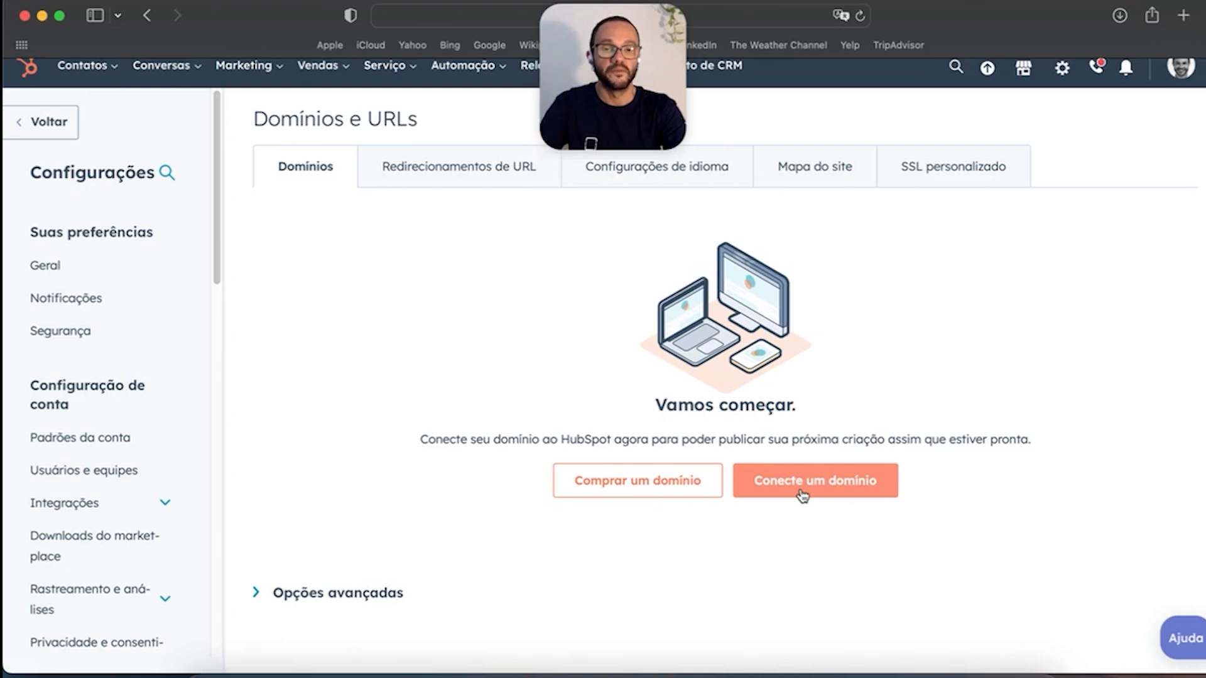
left_click(824, 490)
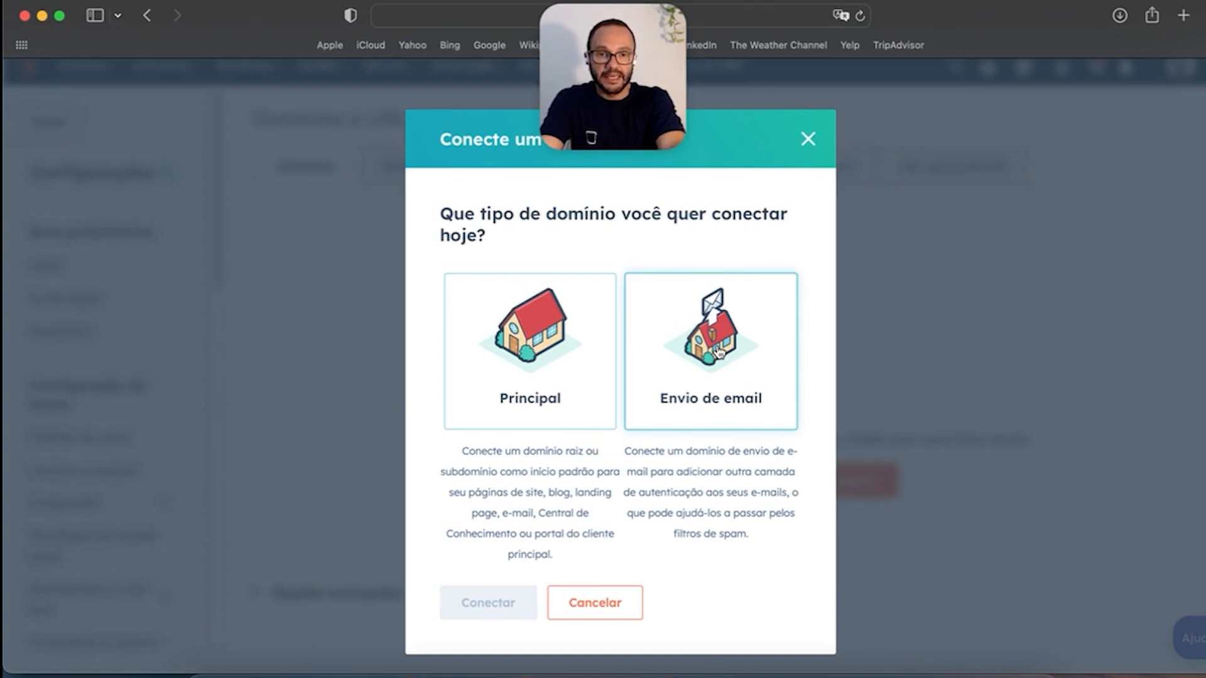
Step: Choose a Principal domain and tick Páginas do site as its hosted content
left_click(550, 347)
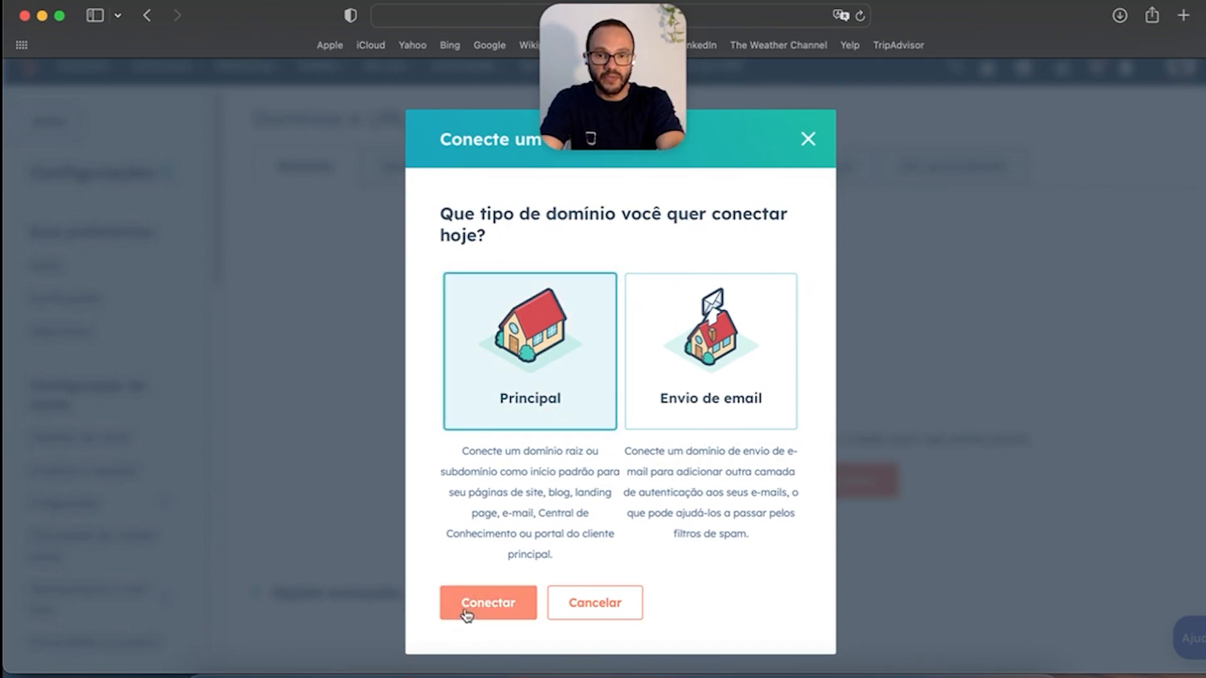
left_click(486, 602)
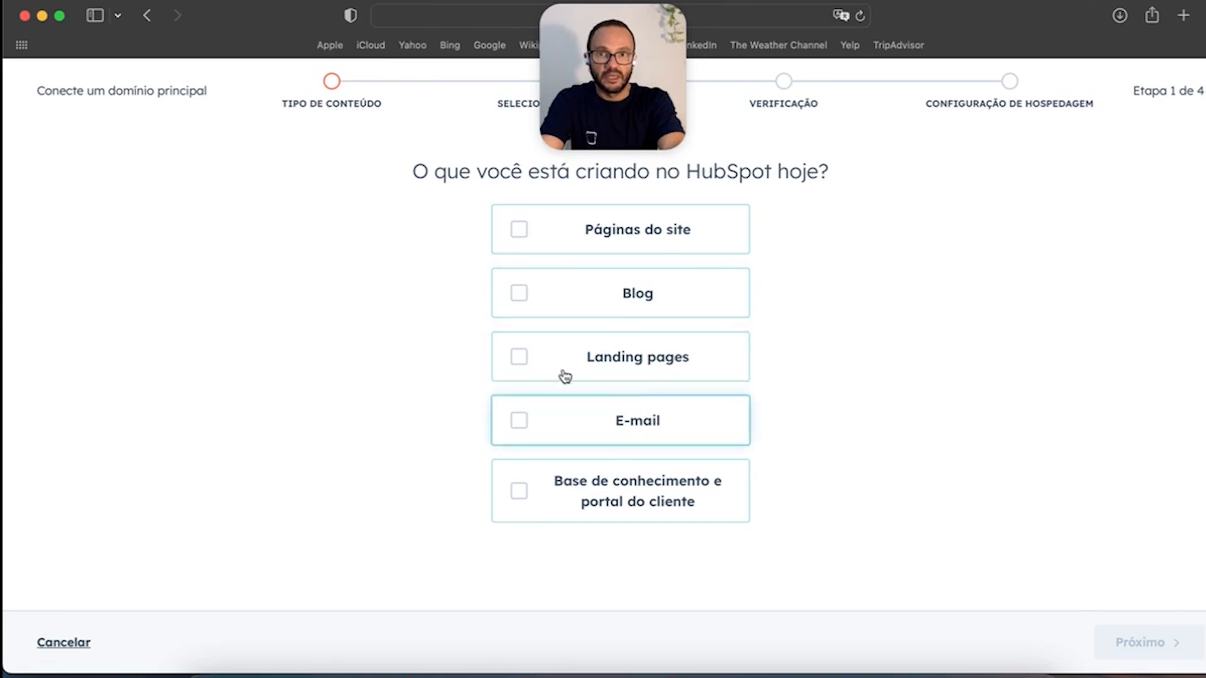
left_click(520, 237)
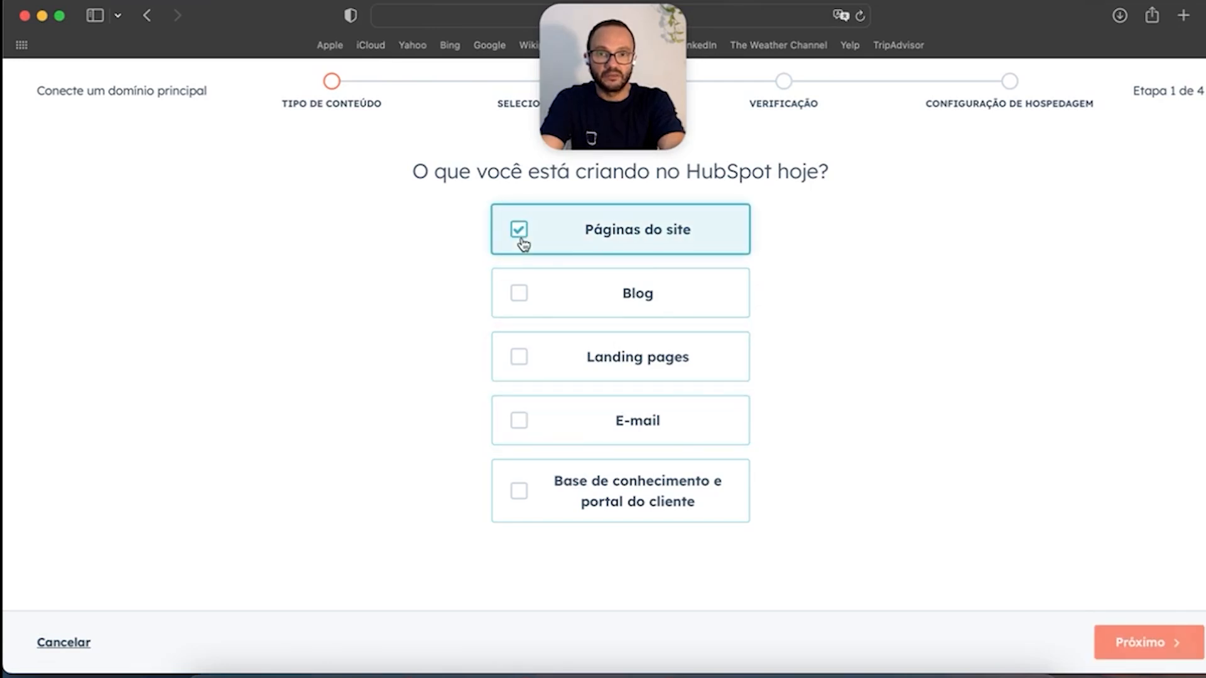
Step: Enter insidecenter.com.br as the main site's domain and continue to hosting details
left_click(1130, 643)
left_click(567, 252)
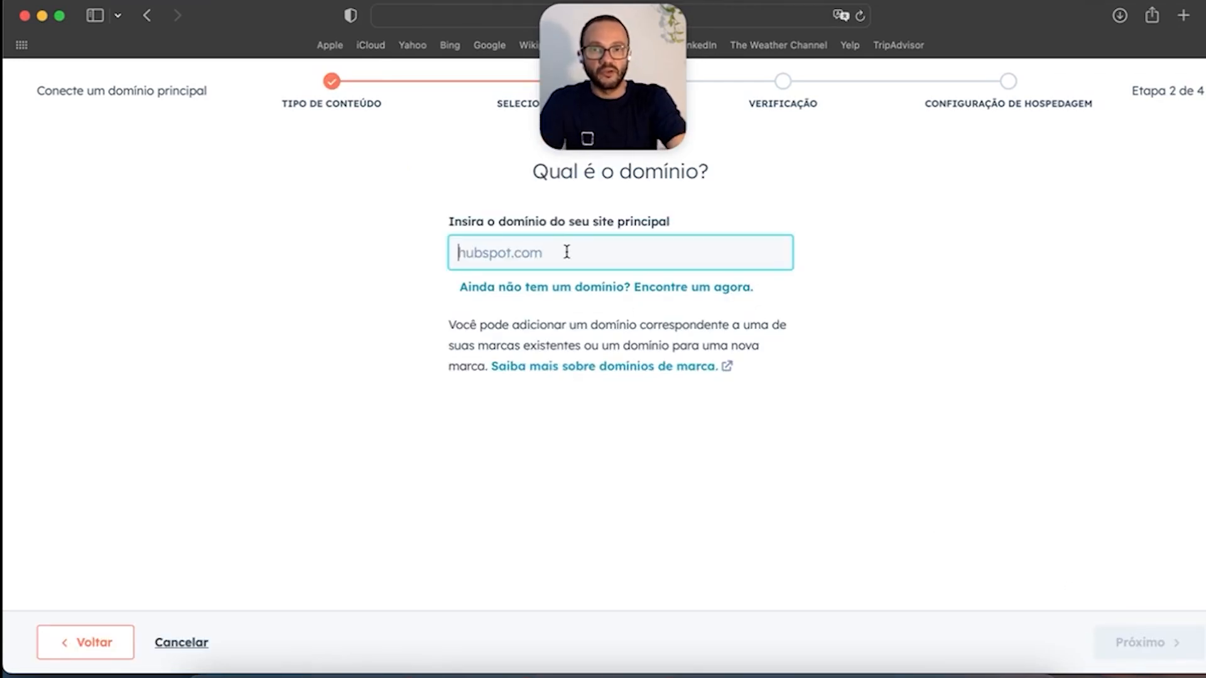
type("insi")
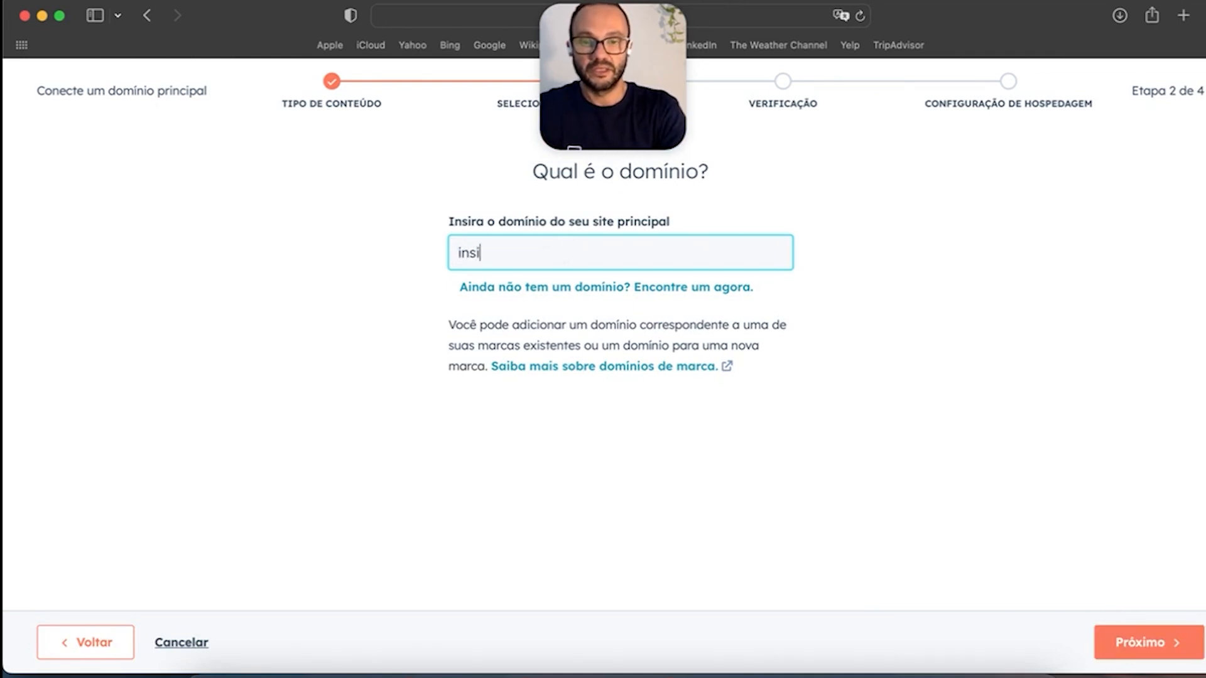
type("decent")
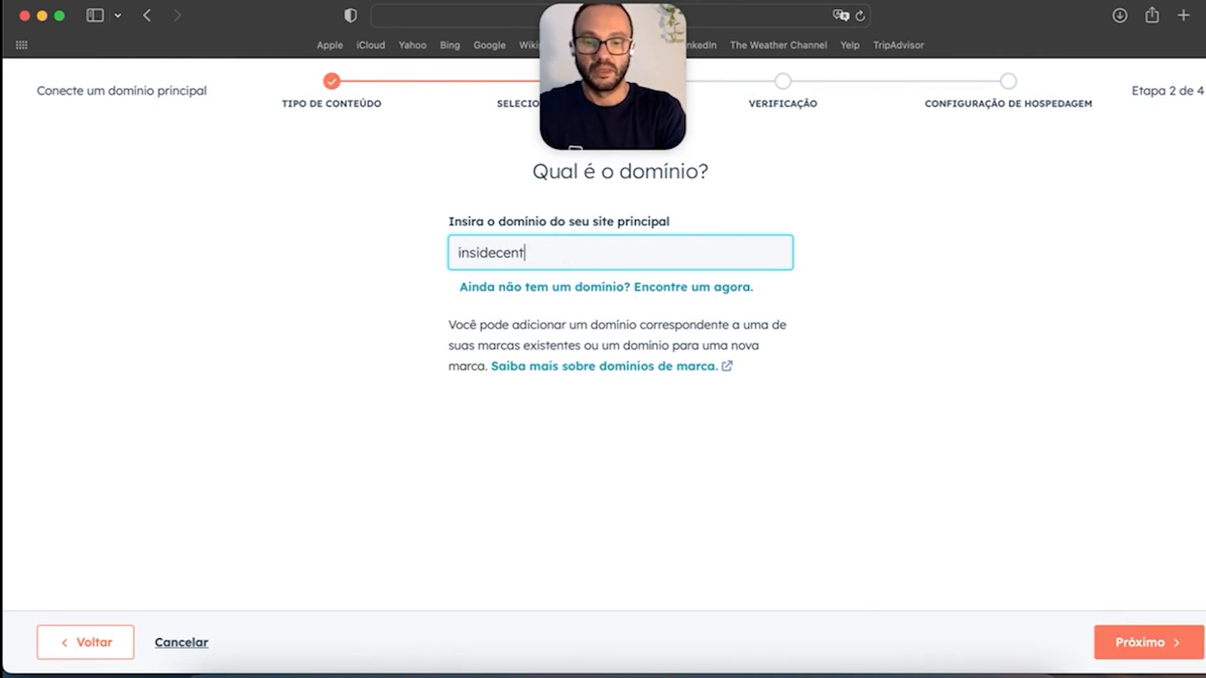
type("er.com.br")
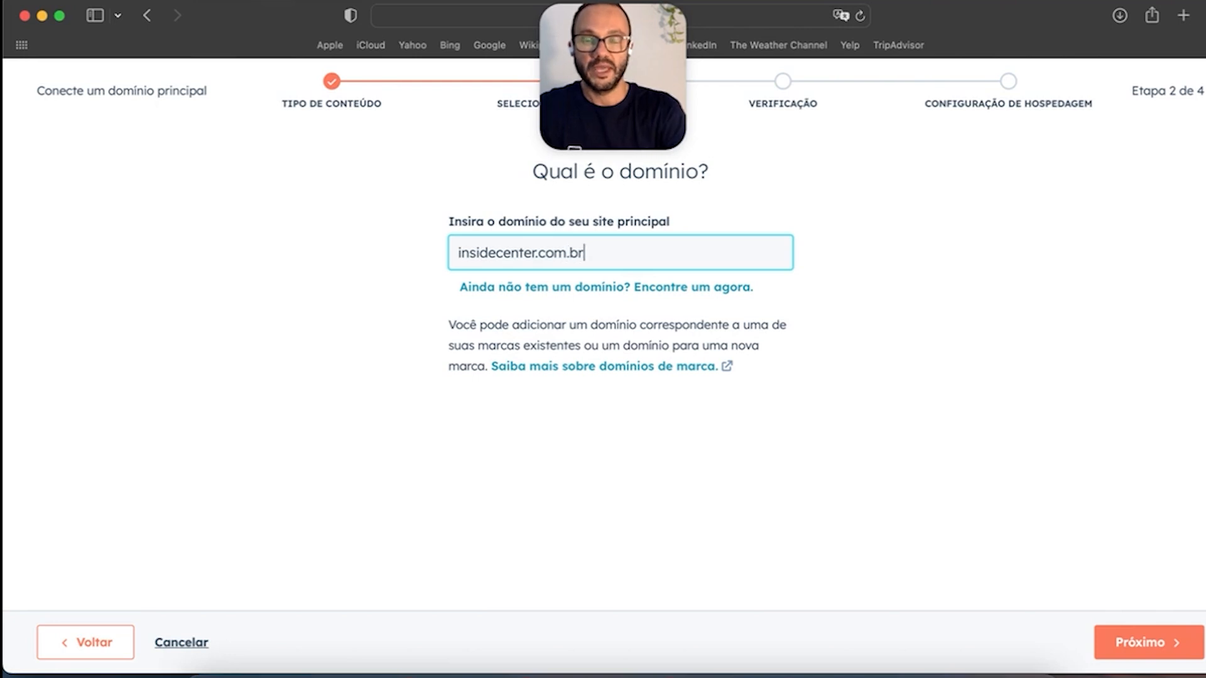
left_click(1155, 644)
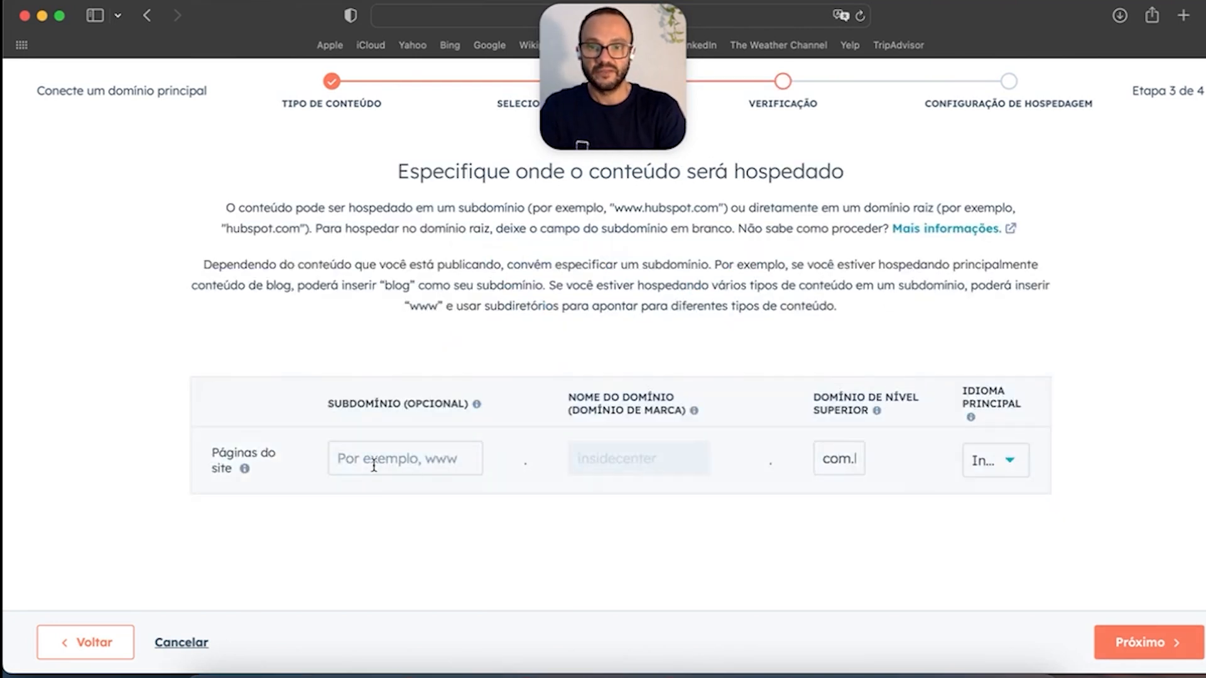
left_click(375, 462)
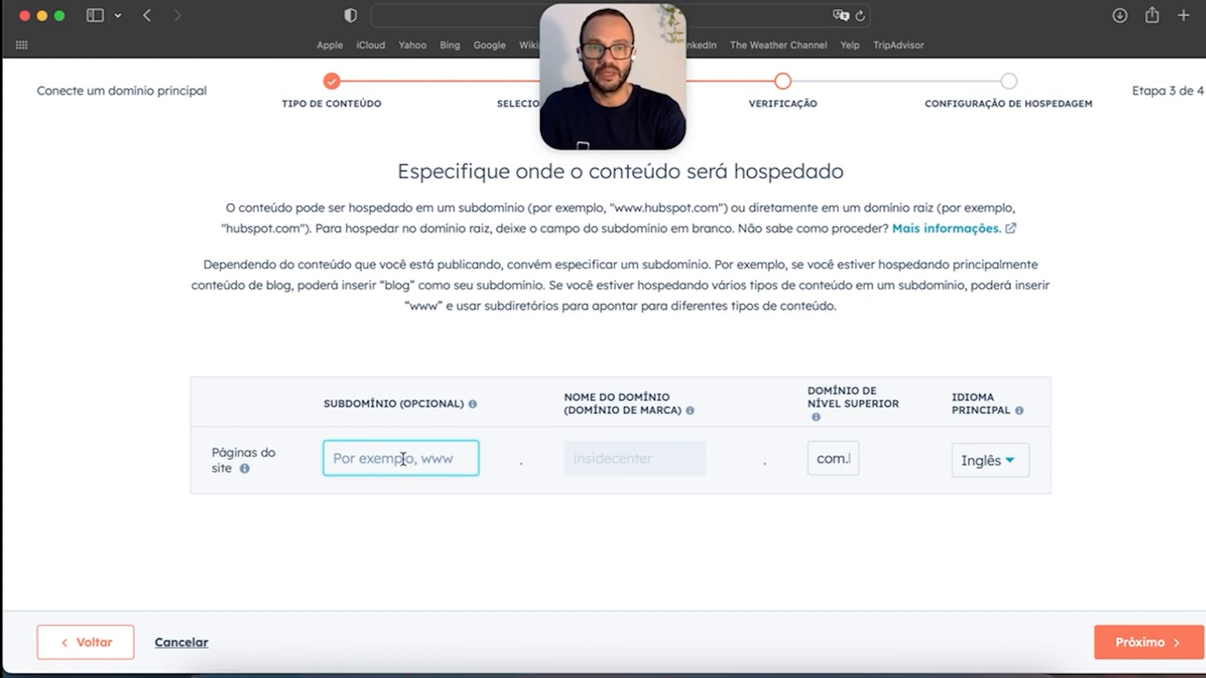
Step: Set the primary language to Português - Brasil
left_click(987, 471)
scroll(1056, 357, "down", 3)
scroll(1049, 380, "up", 7)
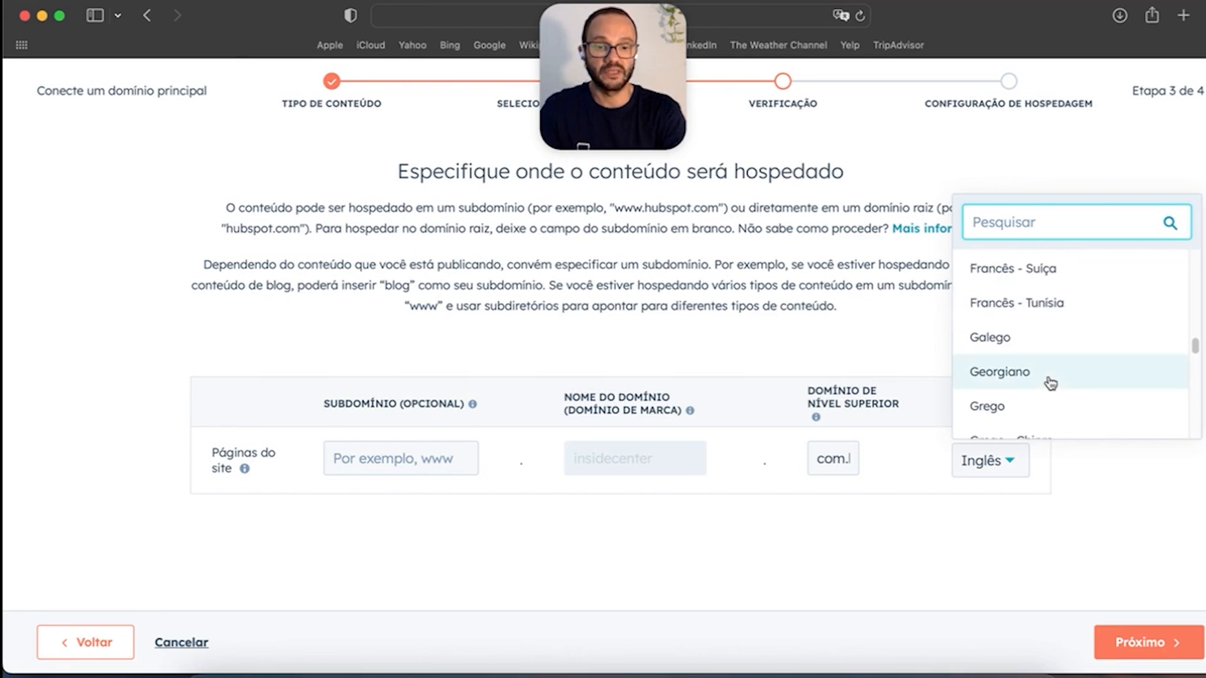
type("portu")
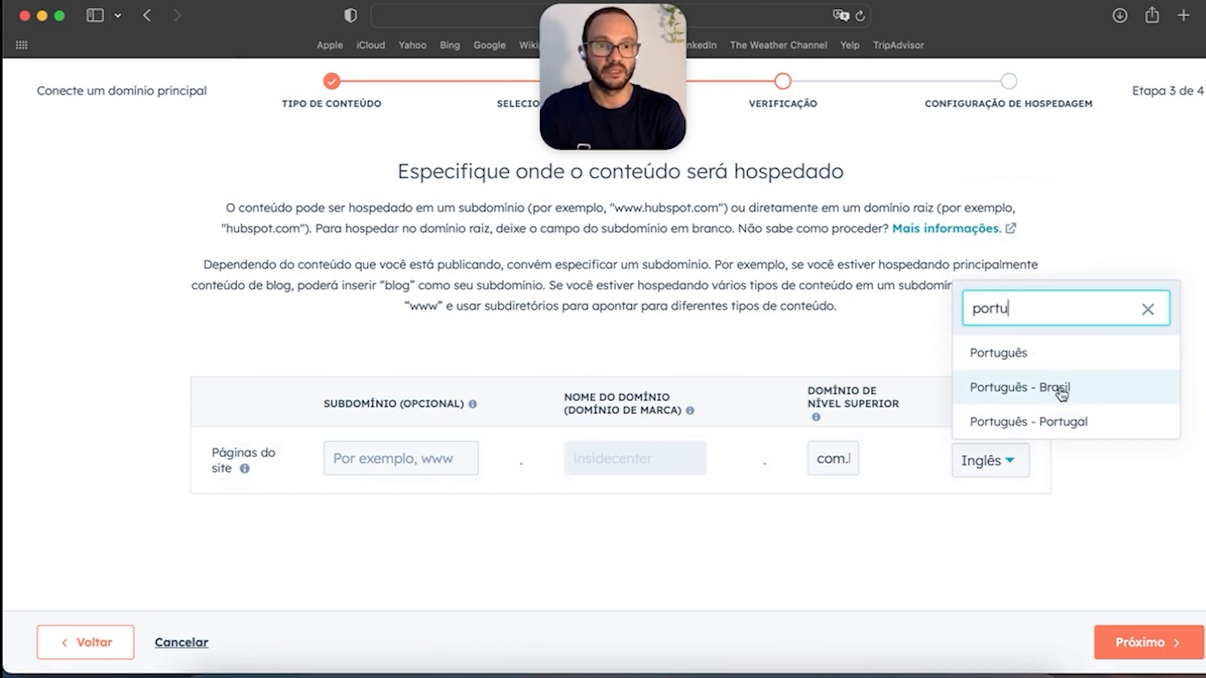
left_click(1061, 393)
left_click(390, 479)
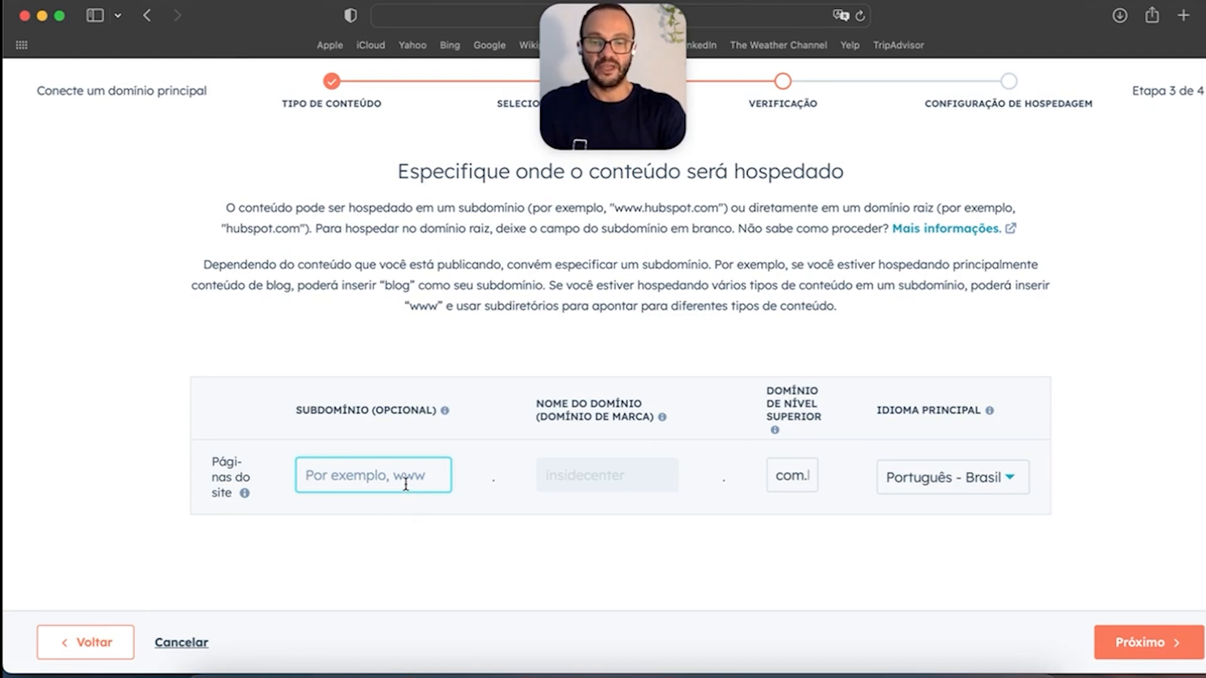
Step: Replace the subdomain 'materias' with 'recursos' and advance to the URL confirmation
type("materias")
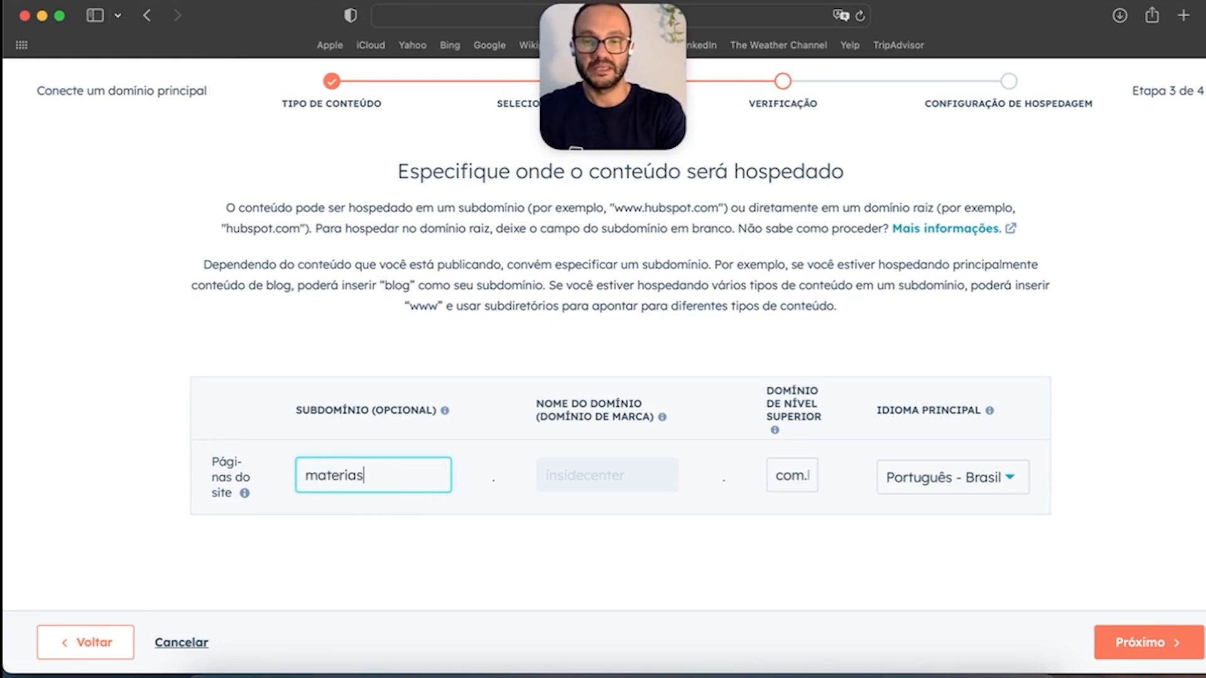
key("BackSpace")
key("BackSpace")
key("BackSpace")
key("BackSpace")
key("BackSpace")
key("BackSpace")
key("BackSpace")
type("recursos")
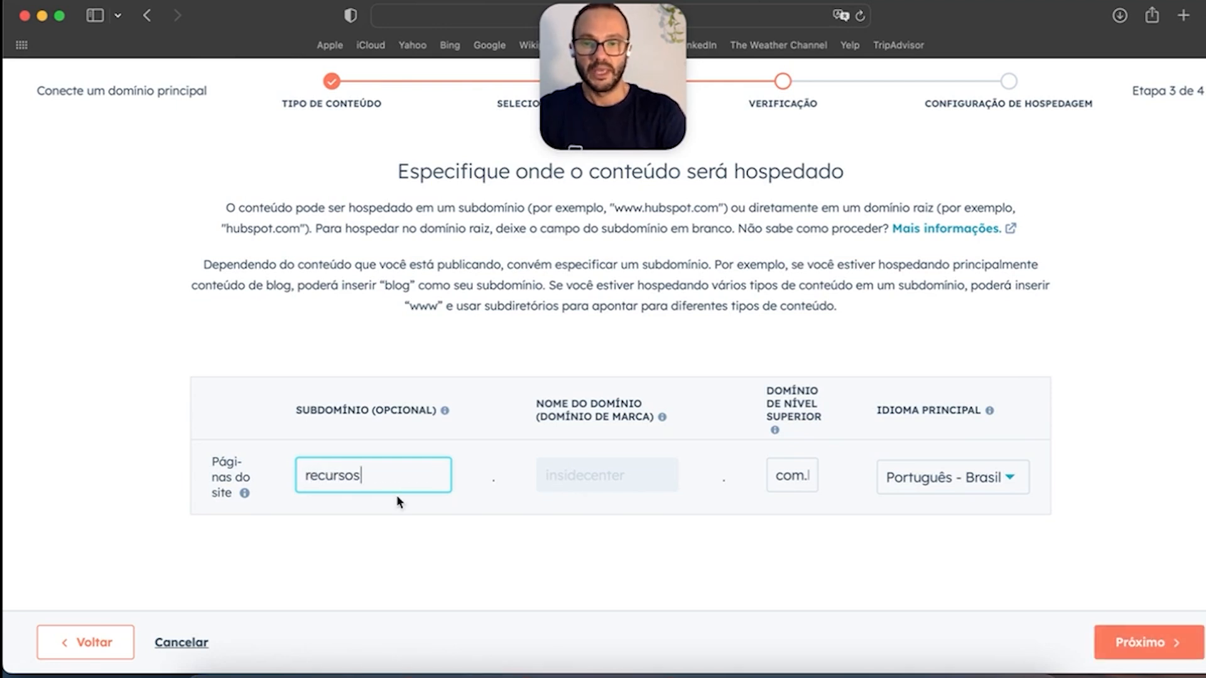
left_click(1138, 642)
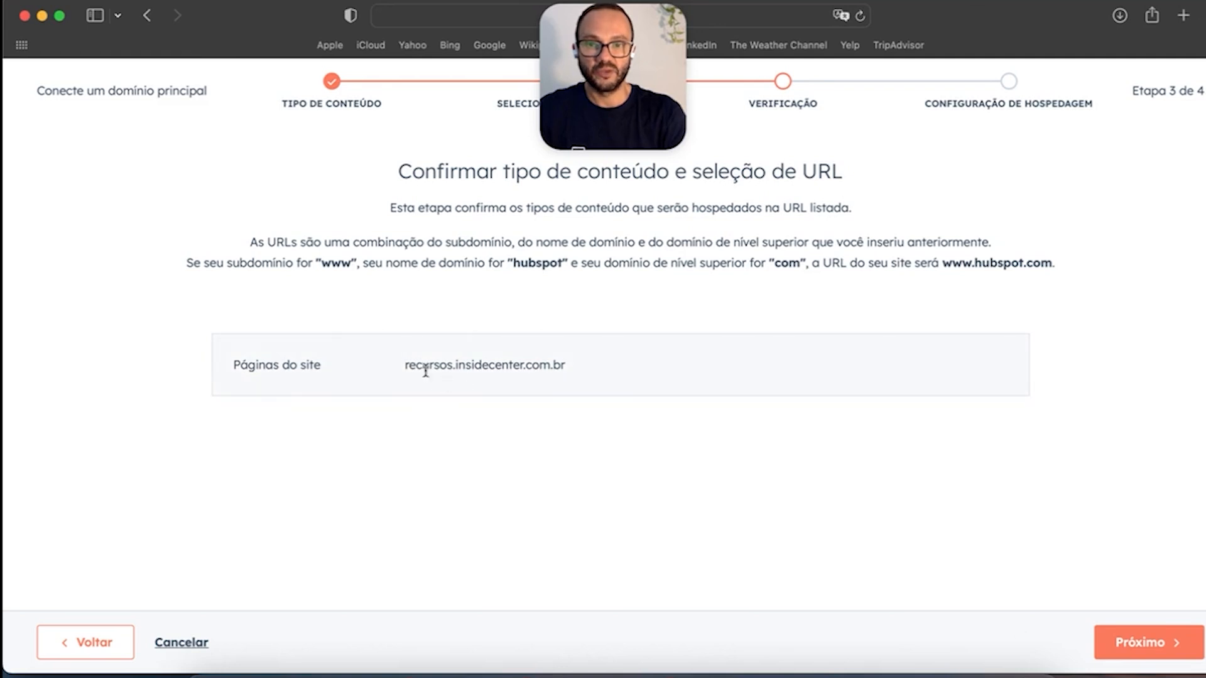
Step: Accept the URL recursos.insidecenter.com.br and continue to DNS setup
triple_click(405, 365)
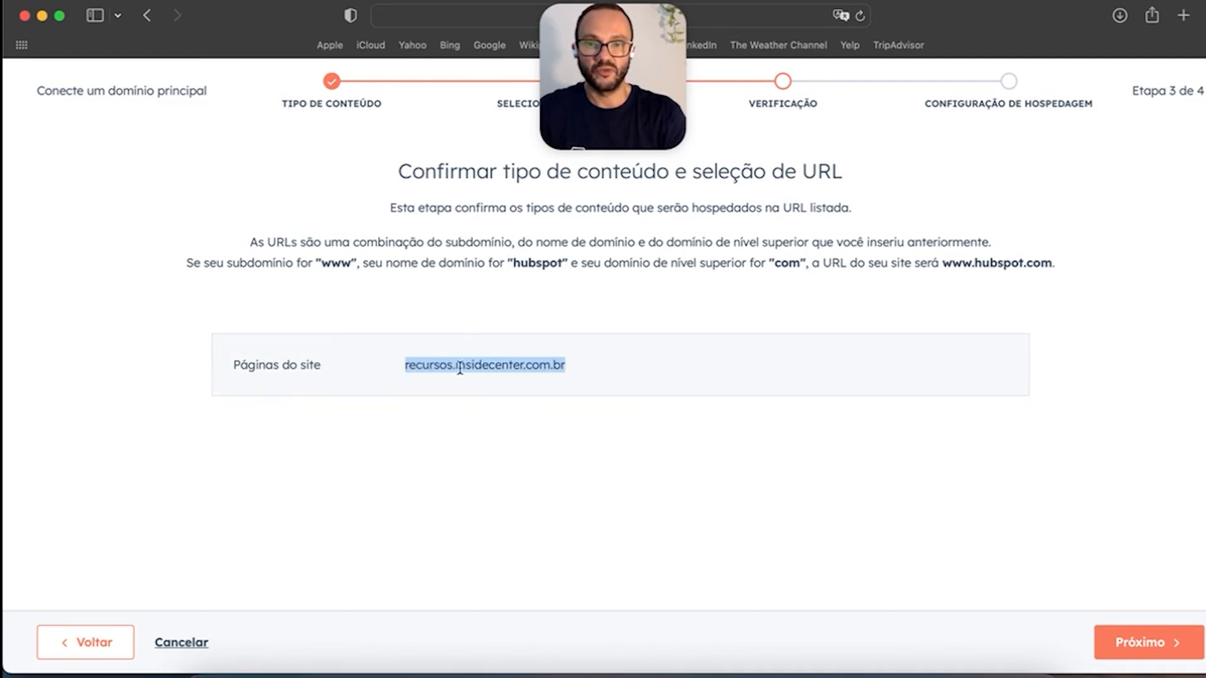
left_click(567, 368)
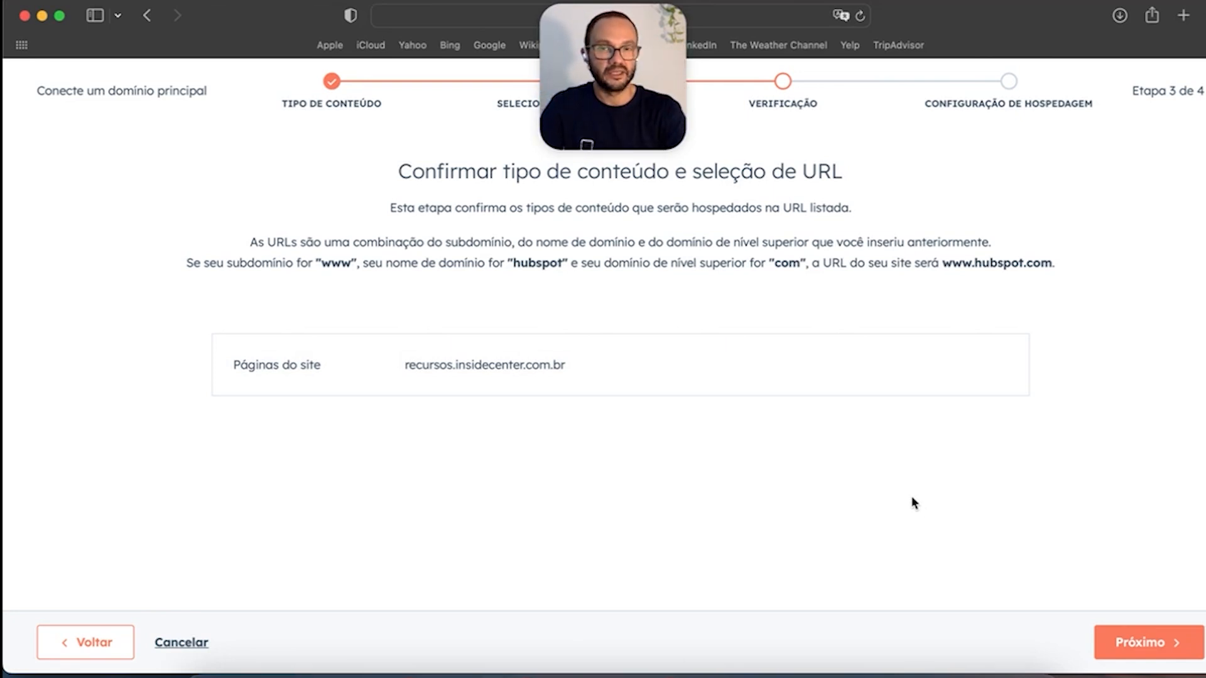
left_click(1128, 642)
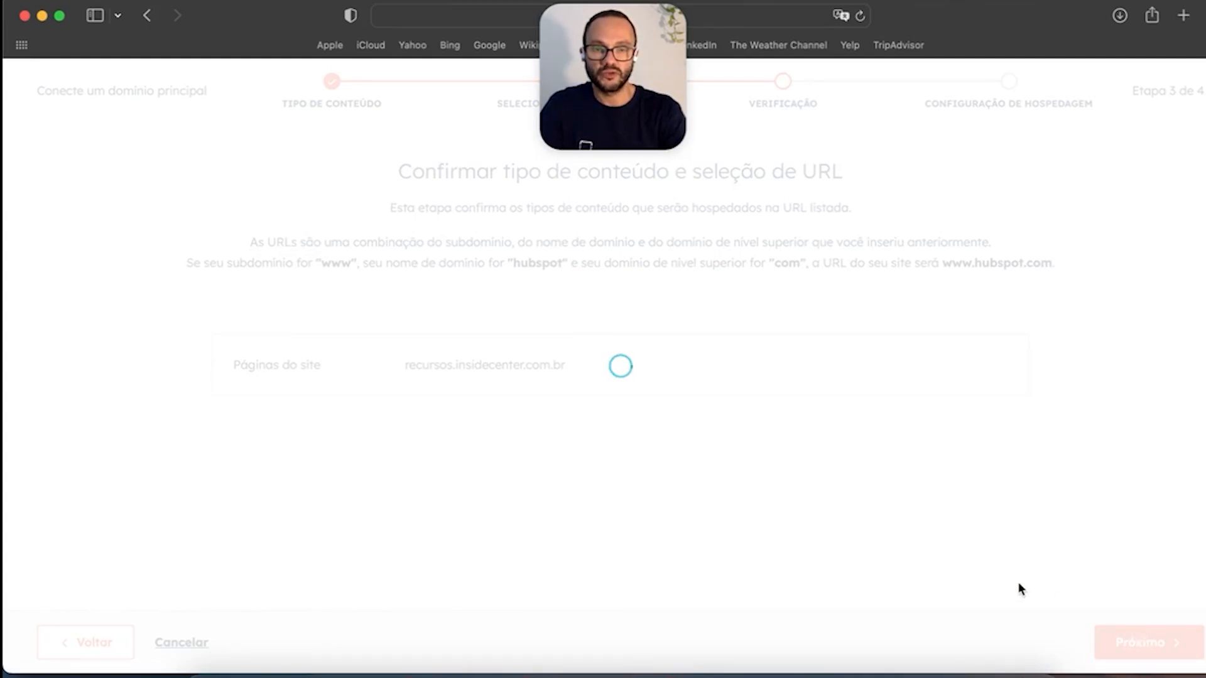
Step: Read through the DNS setup steps and copy the CNAME host value recursos
scroll(654, 408, "down", 2)
left_click_drag(248, 273, 583, 426)
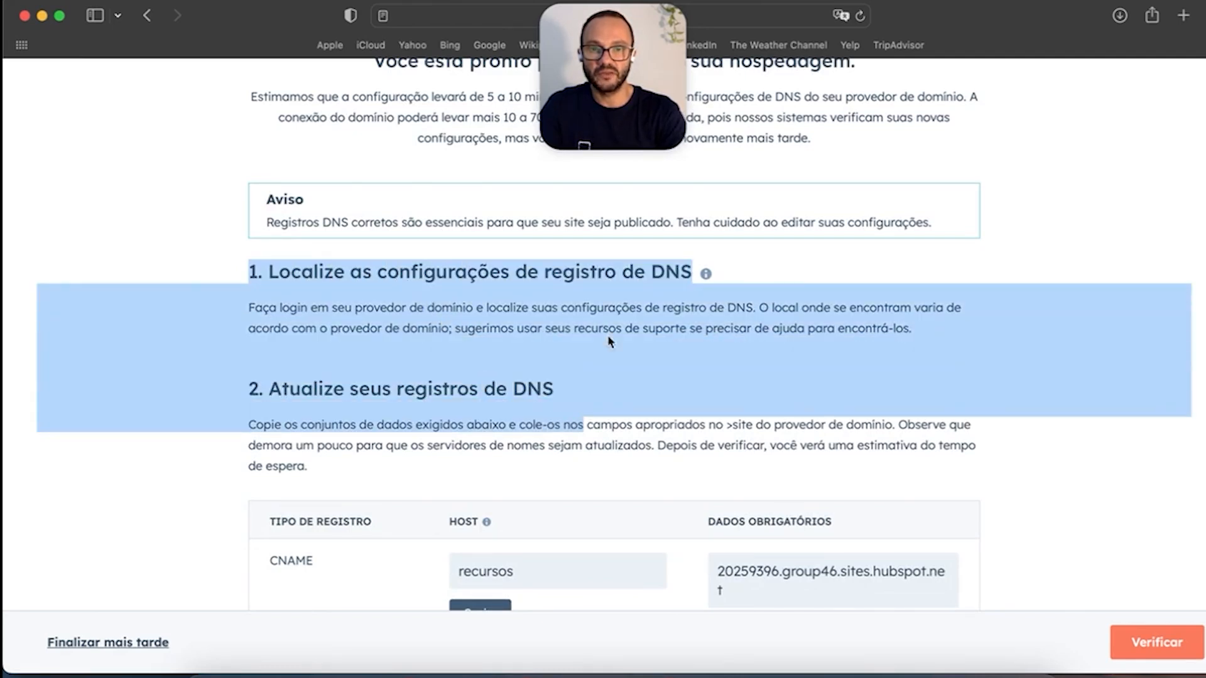
left_click(608, 338)
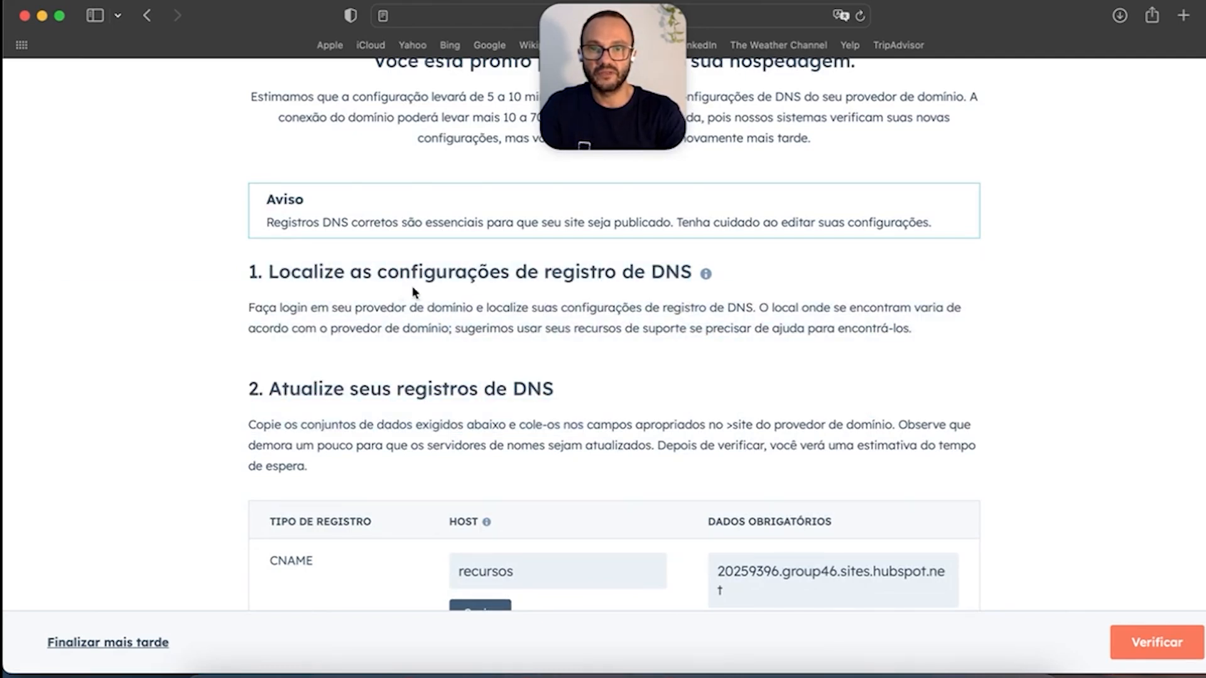
double_click(670, 274)
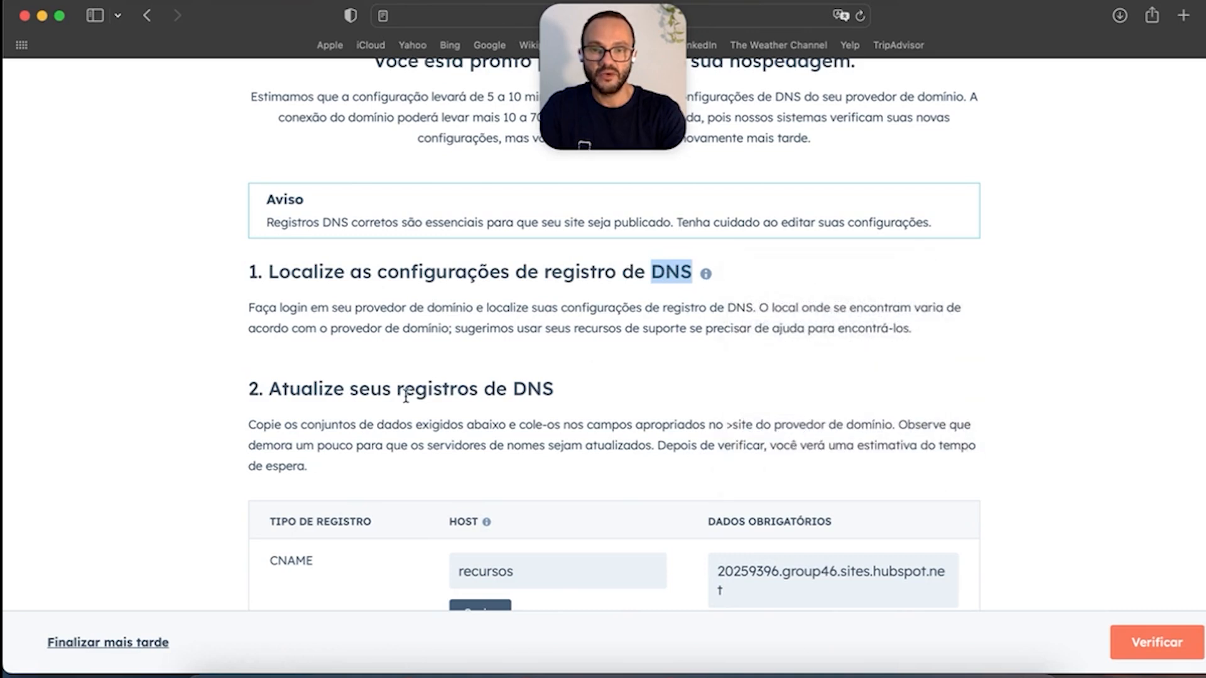
scroll(406, 394, "down", 5)
left_click(479, 452)
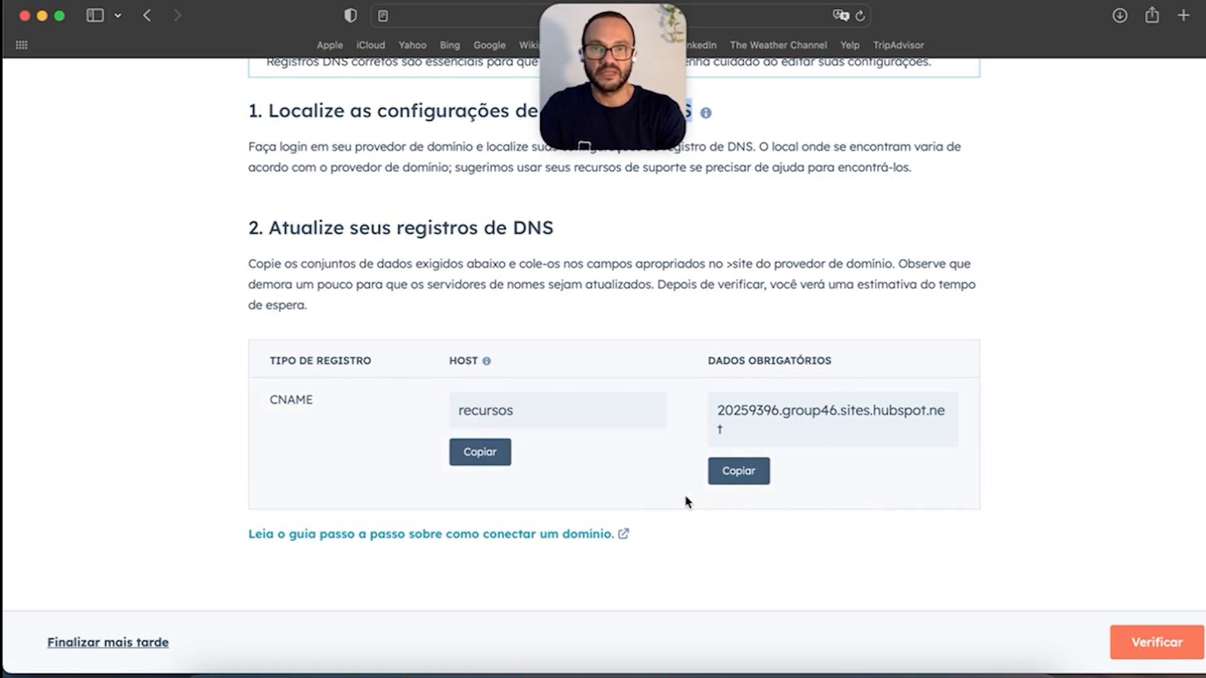
Step: Open the step-by-step domain connection guide, then return and postpone the setup for later
scroll(685, 500, "up", 5)
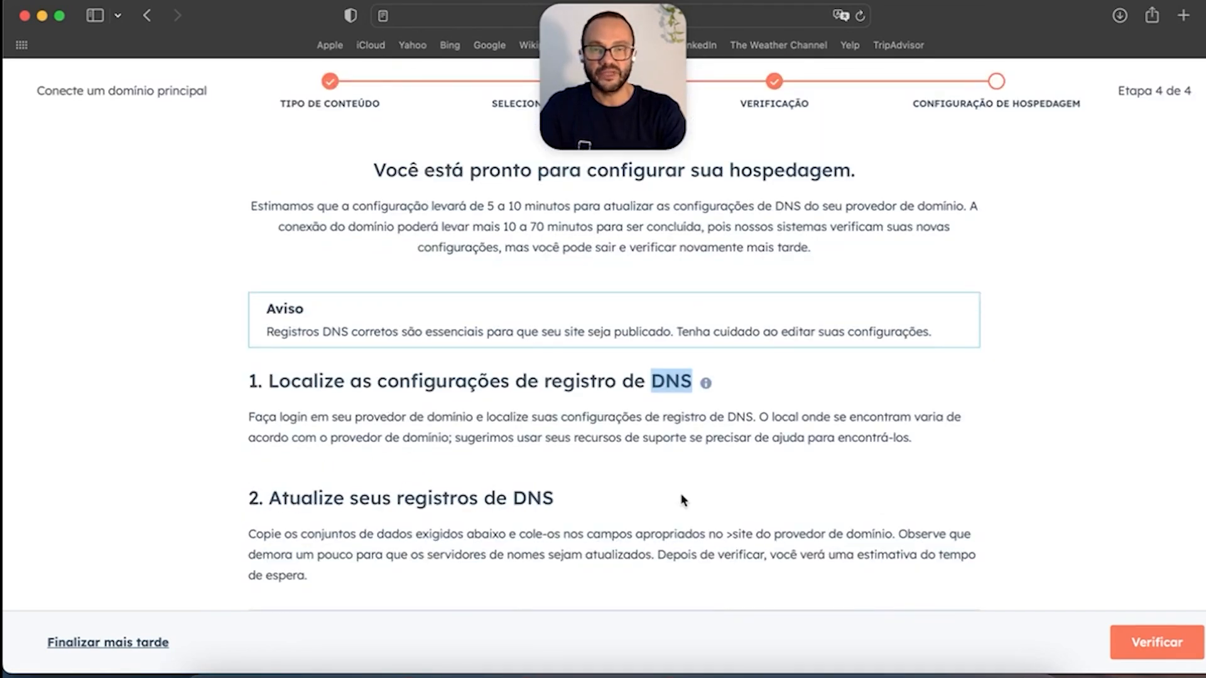
scroll(683, 500, "down", 5)
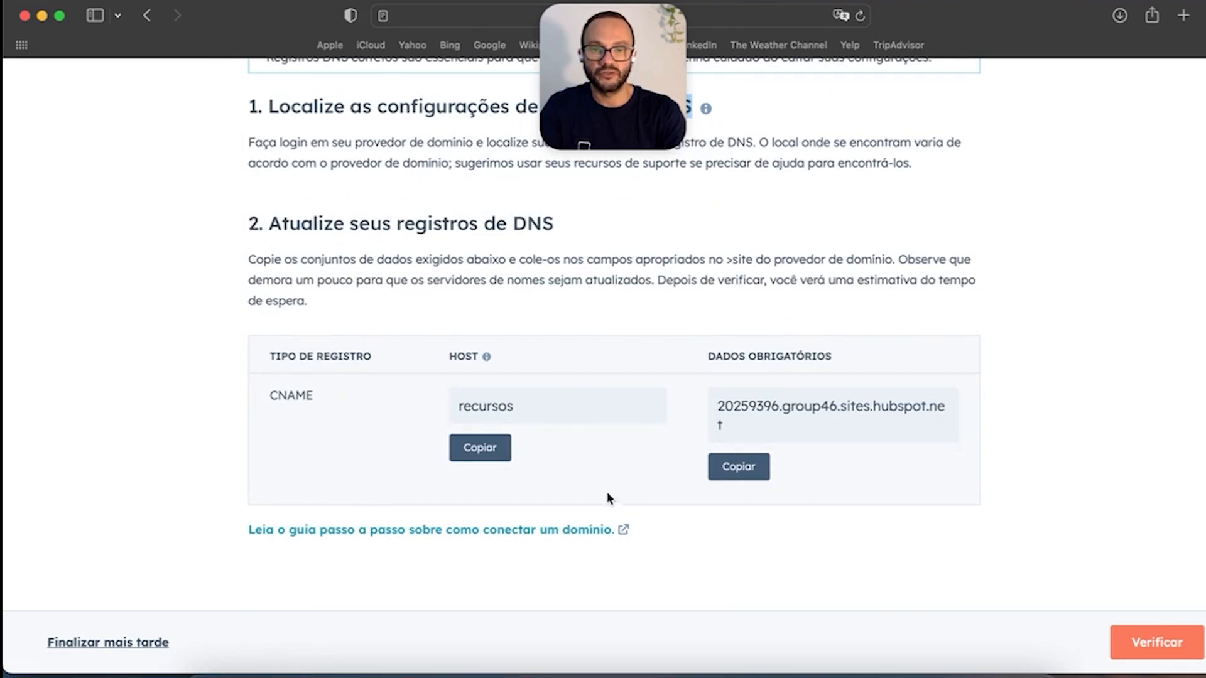
scroll(852, 496, "up", 4)
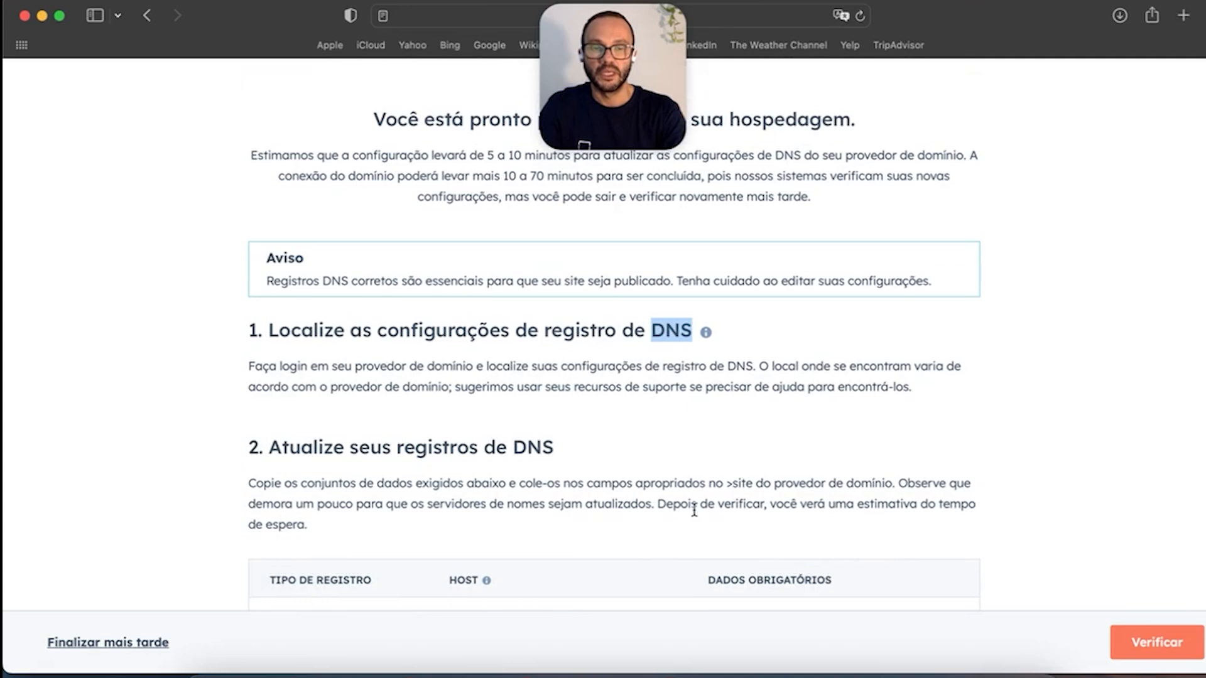
scroll(704, 476, "down", 4)
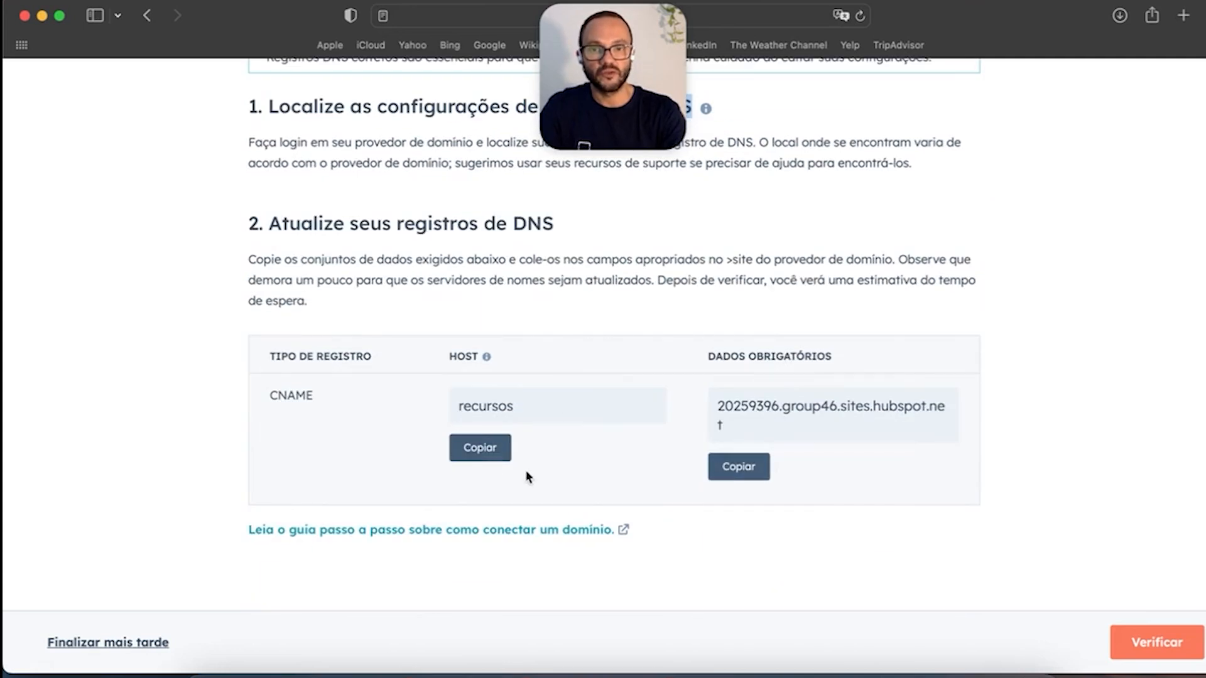
left_click(535, 533)
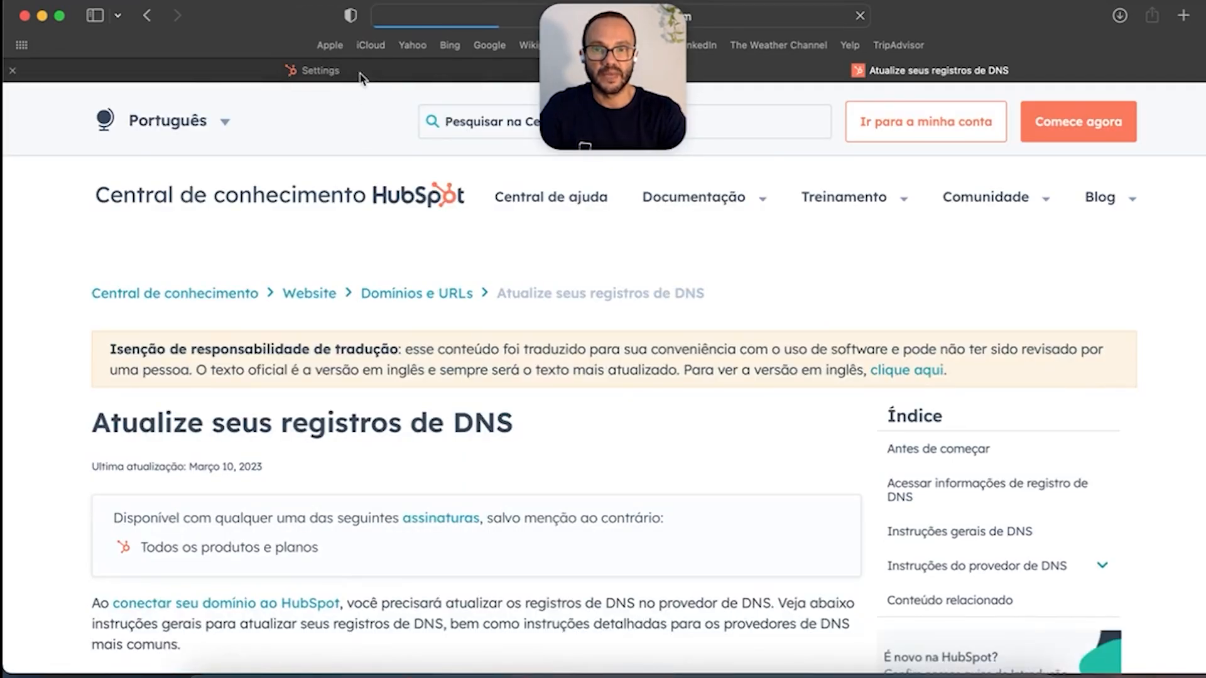
left_click(357, 72)
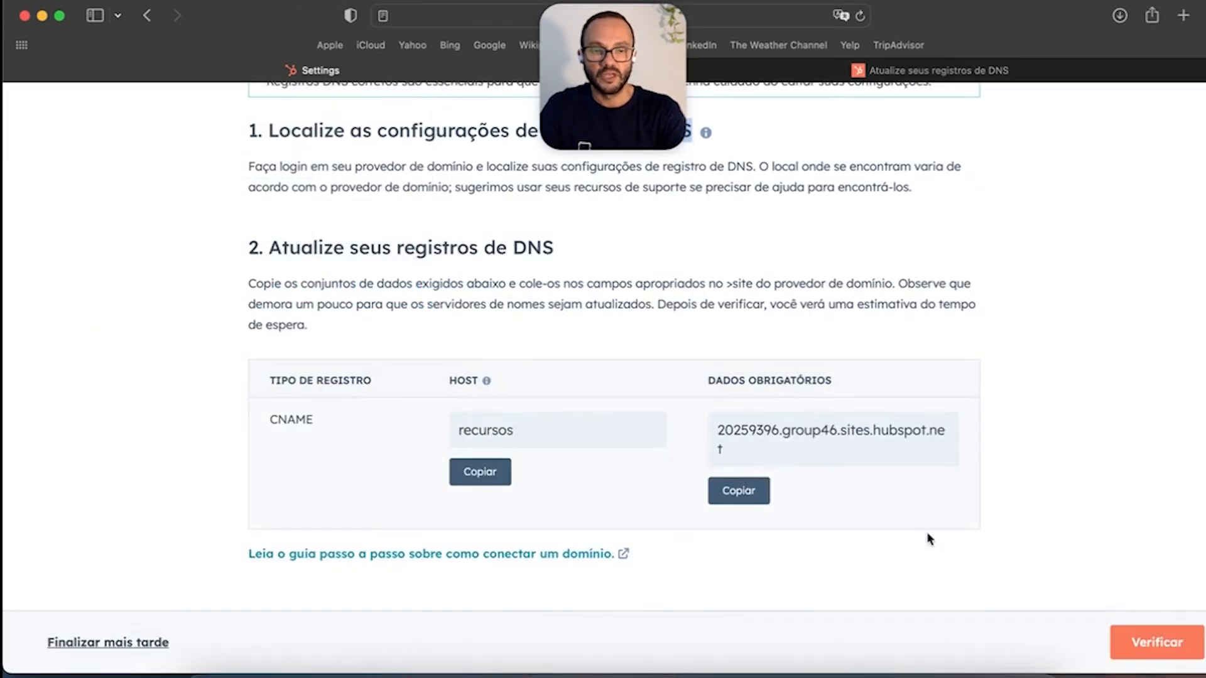
scroll(298, 436, "up", 5)
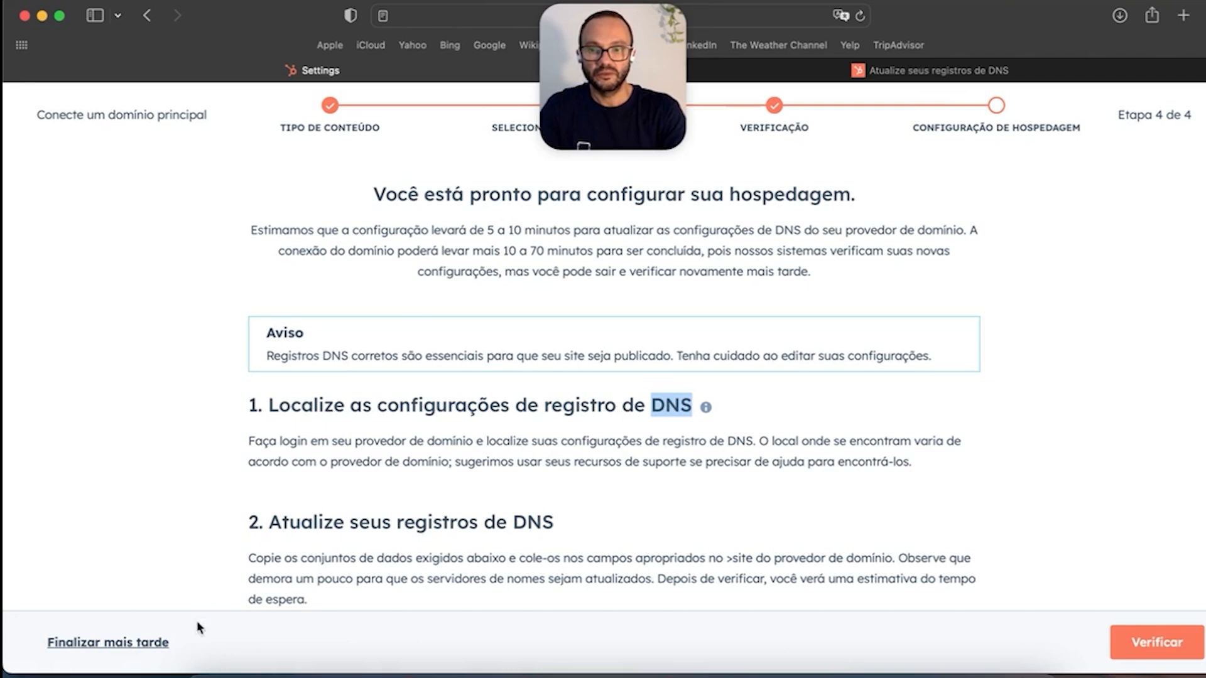
left_click(117, 642)
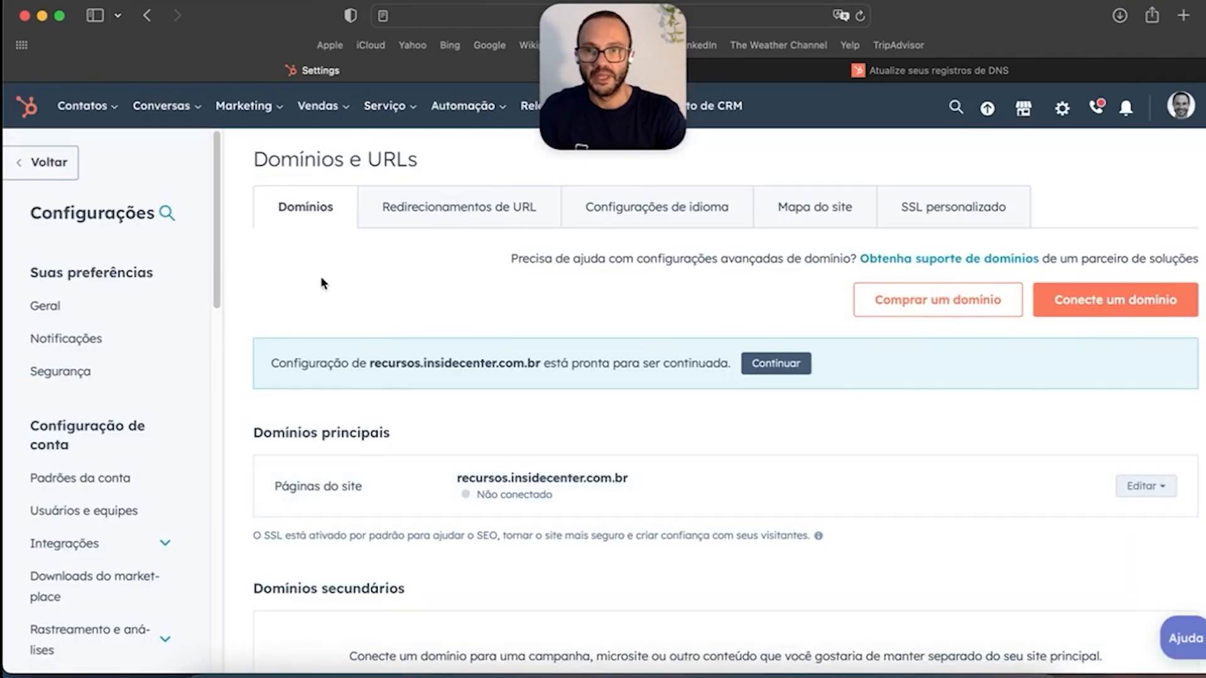
Step: Check recursos.insidecenter.com.br listed as Não conectado, then switch to the 'Atualize seus registros de DNS' article
scroll(136, 465, "down", 8)
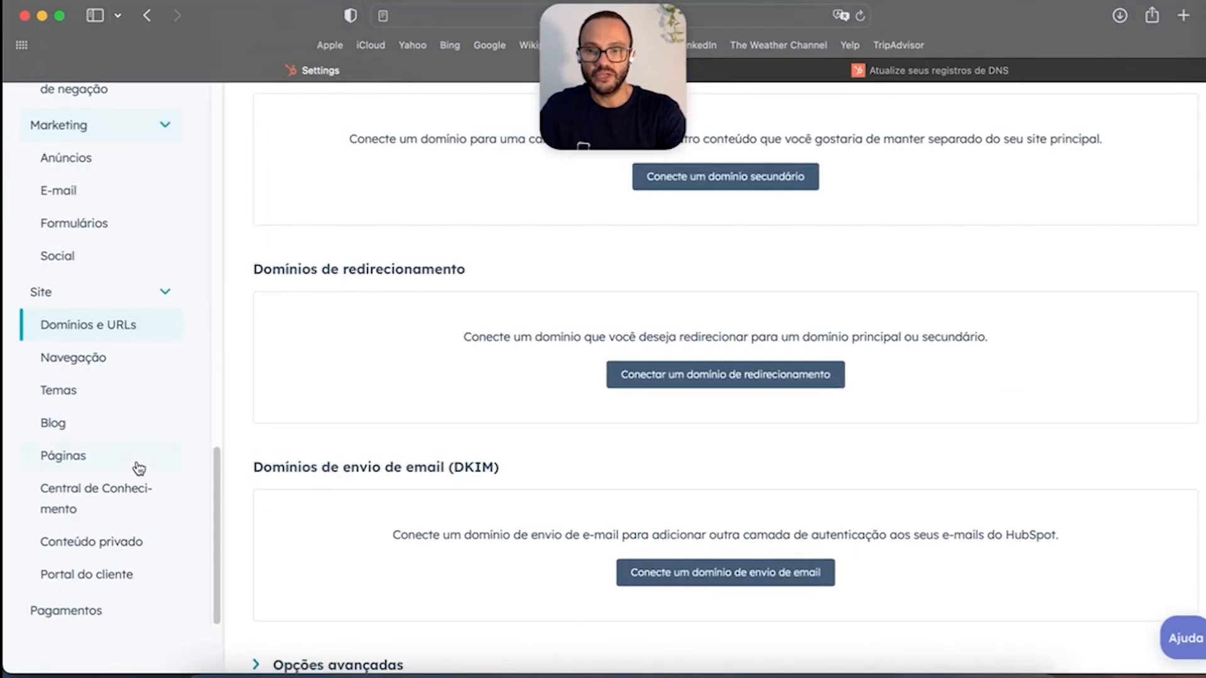
scroll(84, 478, "up", 10)
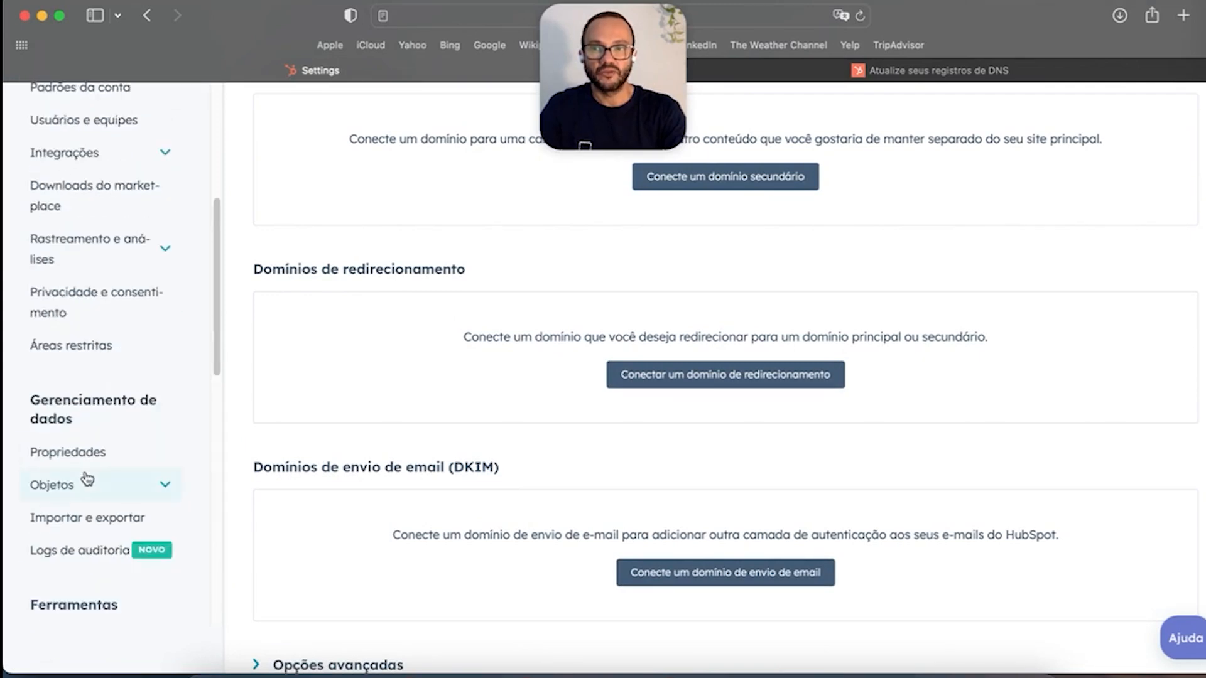
scroll(117, 482, "up", 5)
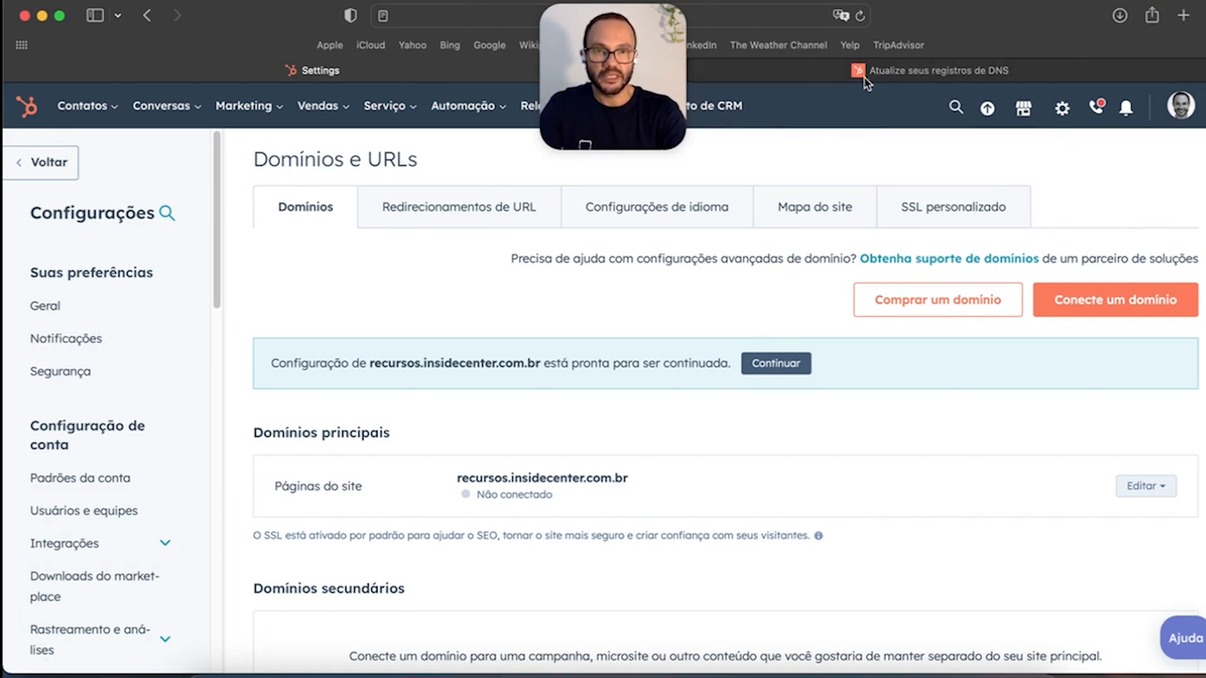
mouse_move(865, 82)
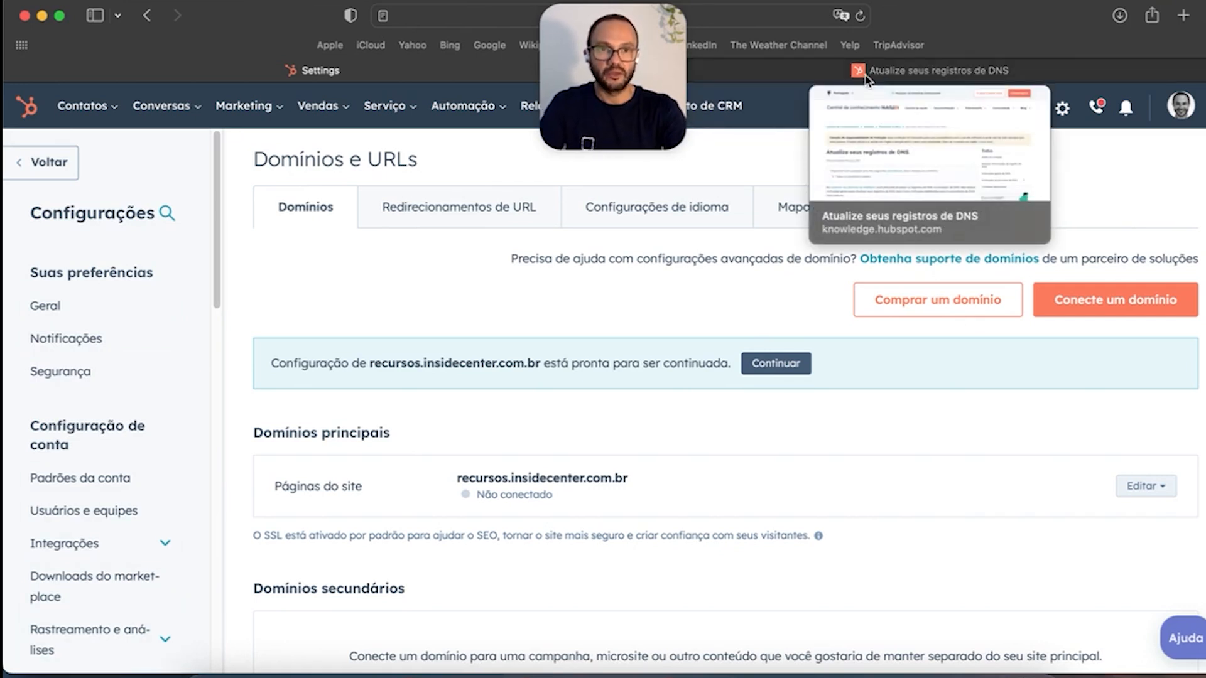
left_click(922, 72)
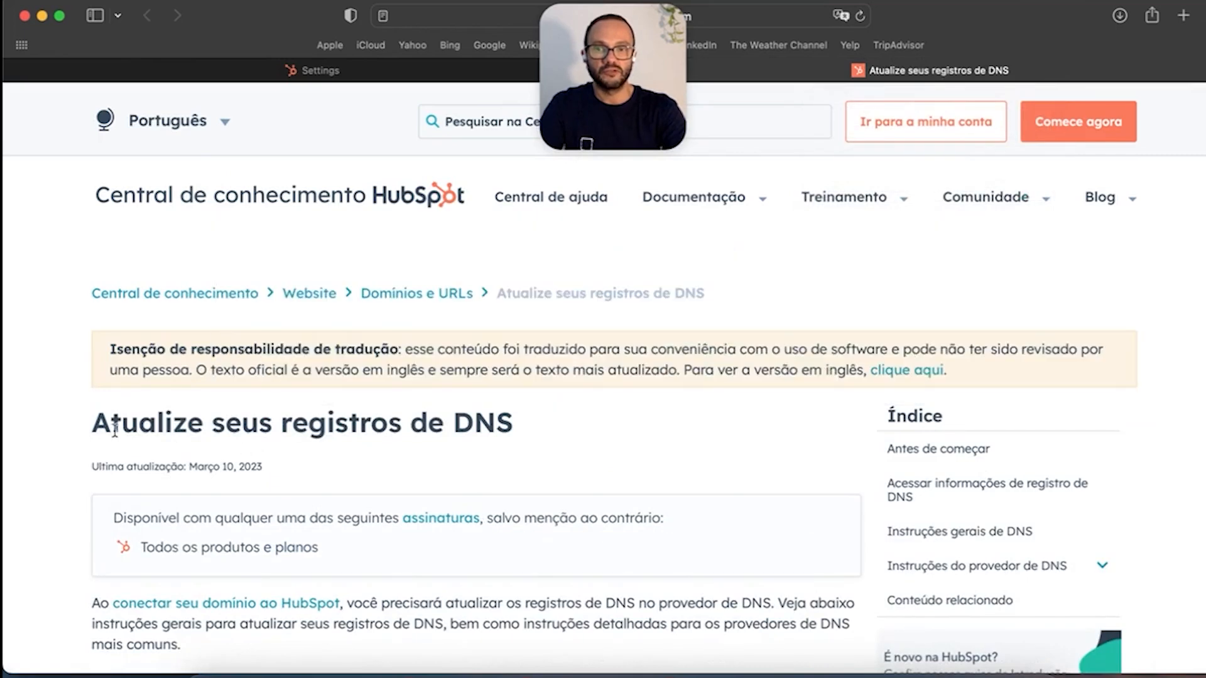
left_click_drag(88, 430, 551, 465)
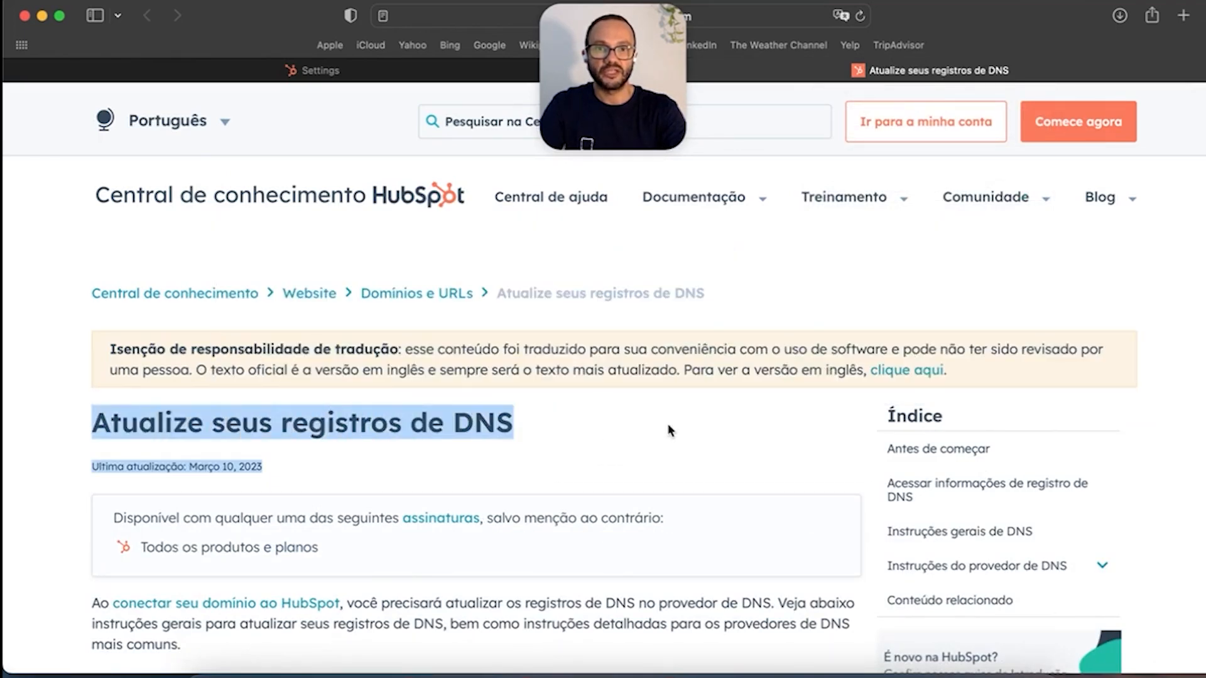
left_click(666, 427)
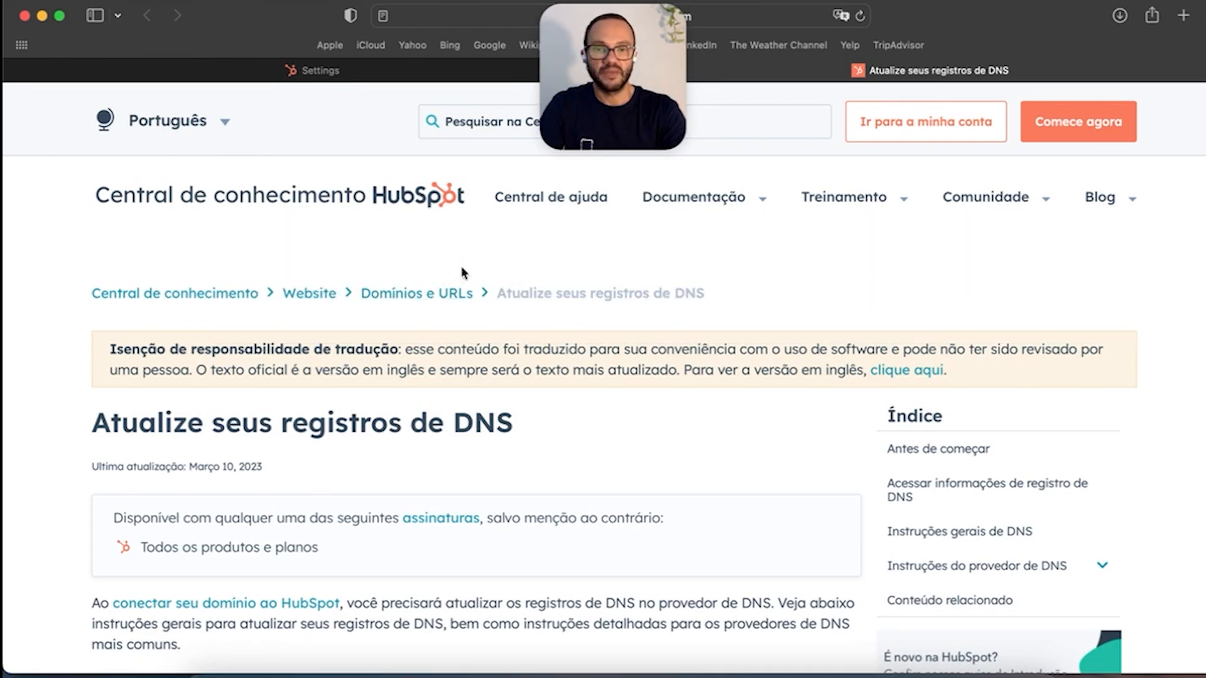
scroll(522, 408, "down", 20)
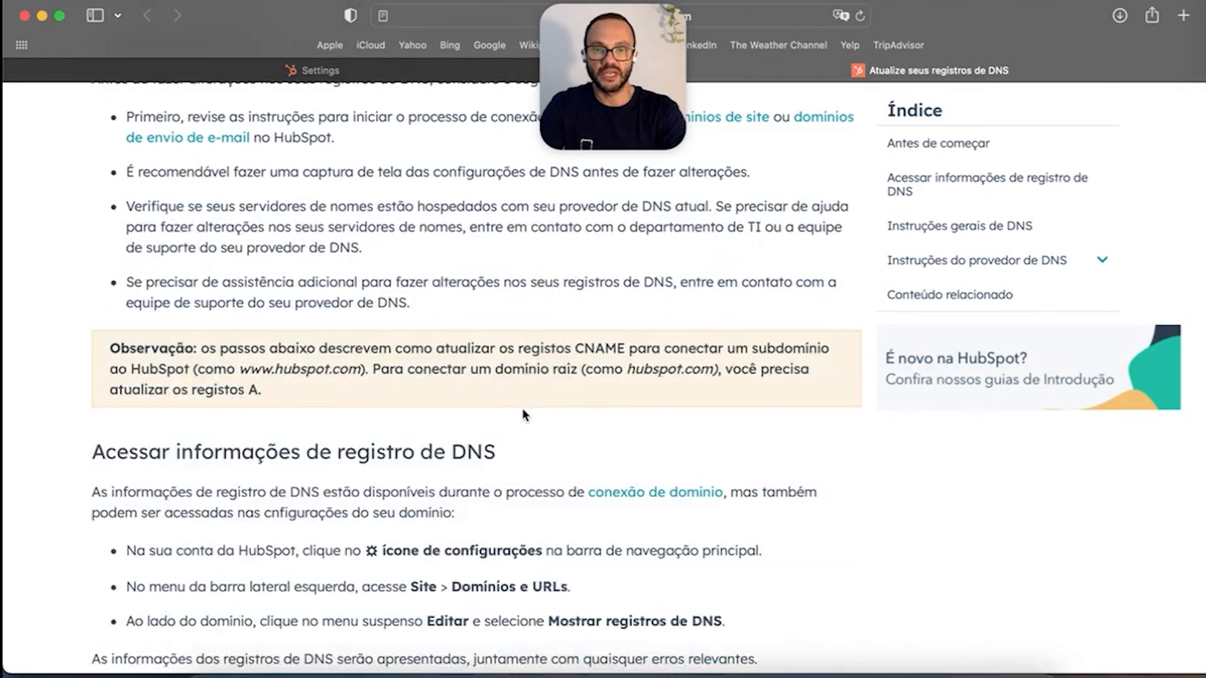
scroll(526, 412, "up", 20)
scroll(526, 412, "up", 6)
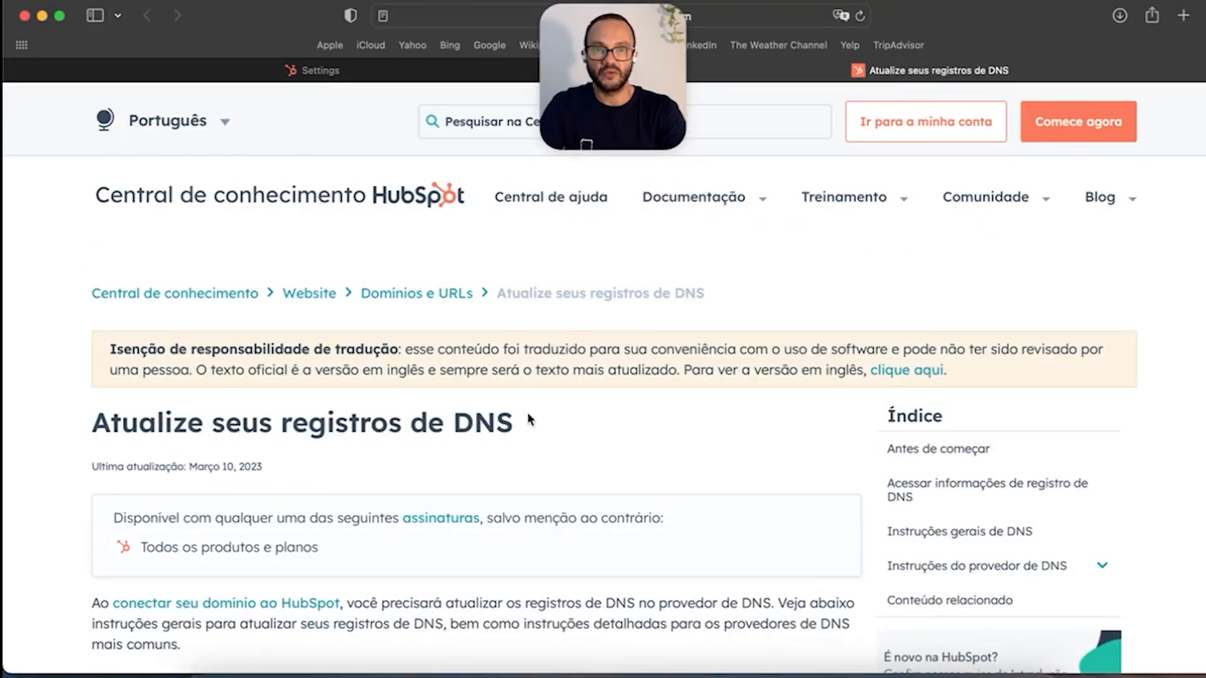